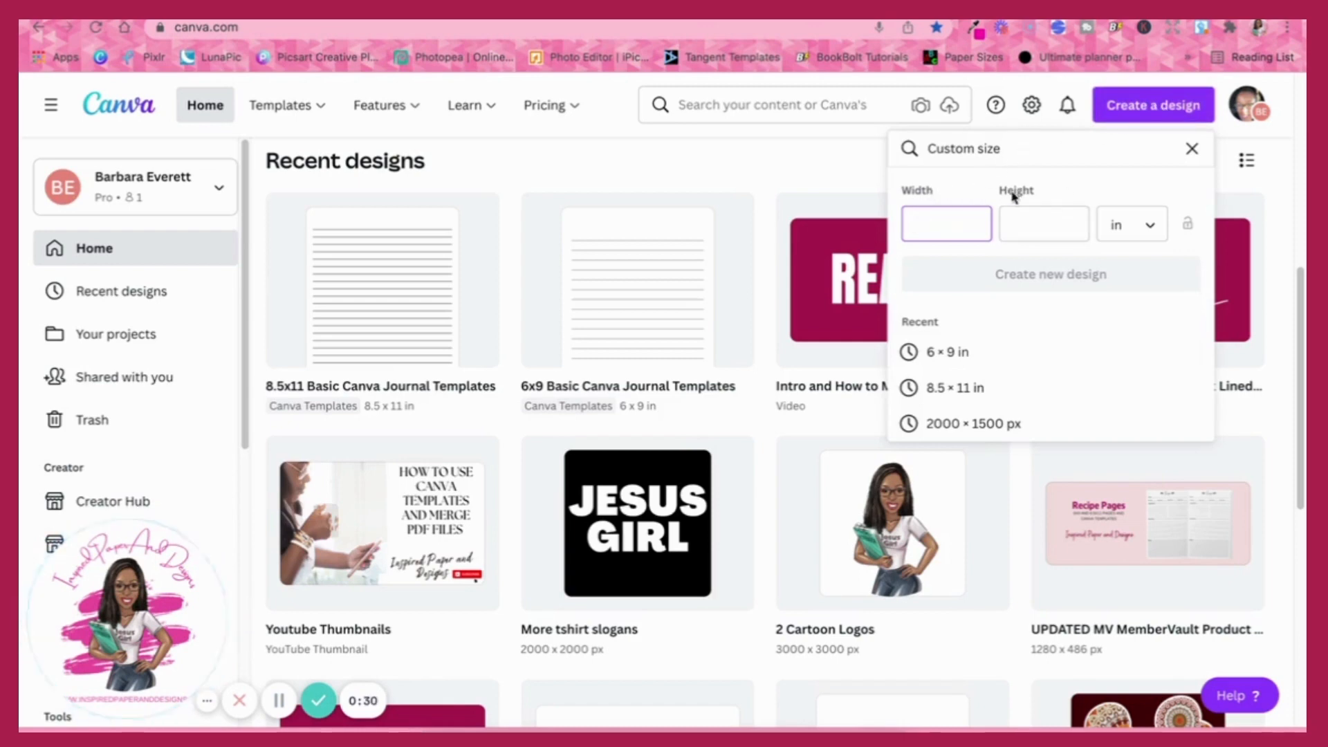
# Look at the measurement units available for a custom-size design.
pyautogui.click(1145, 232)
pyautogui.click(1148, 235)
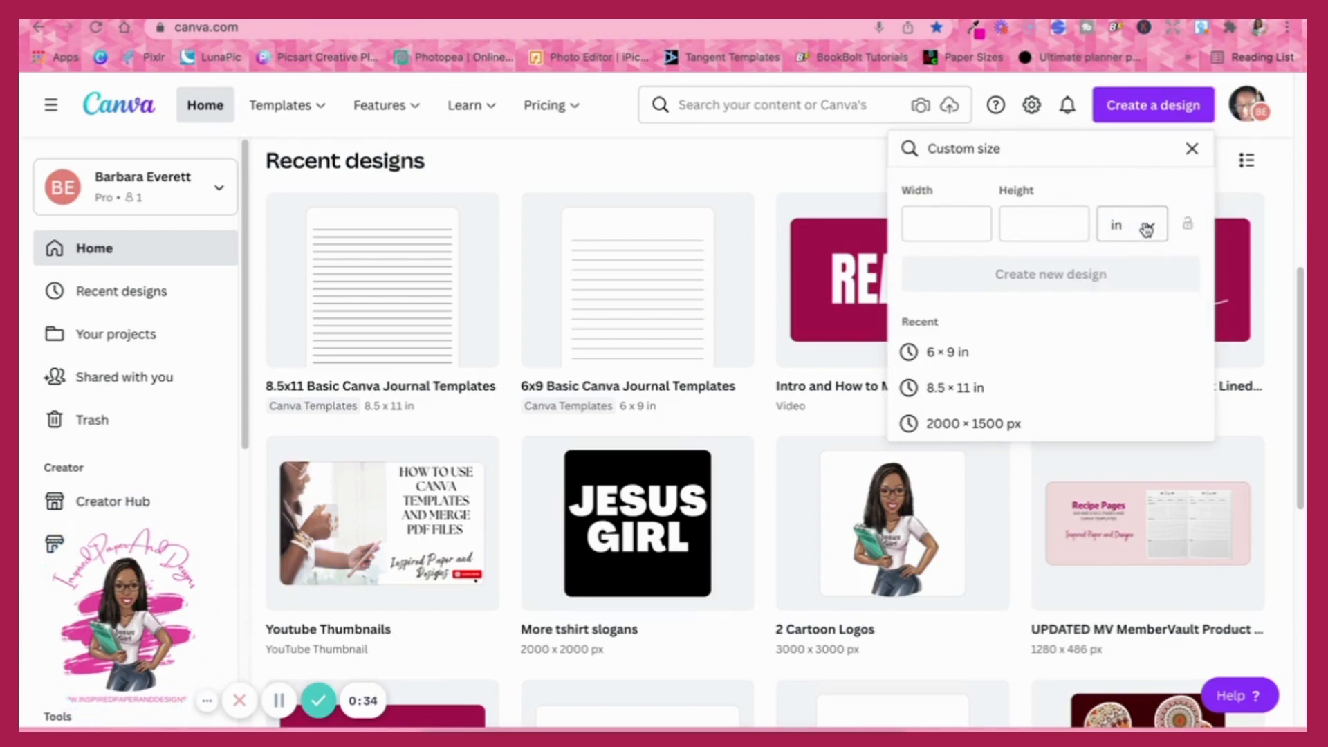
pyautogui.click(786, 171)
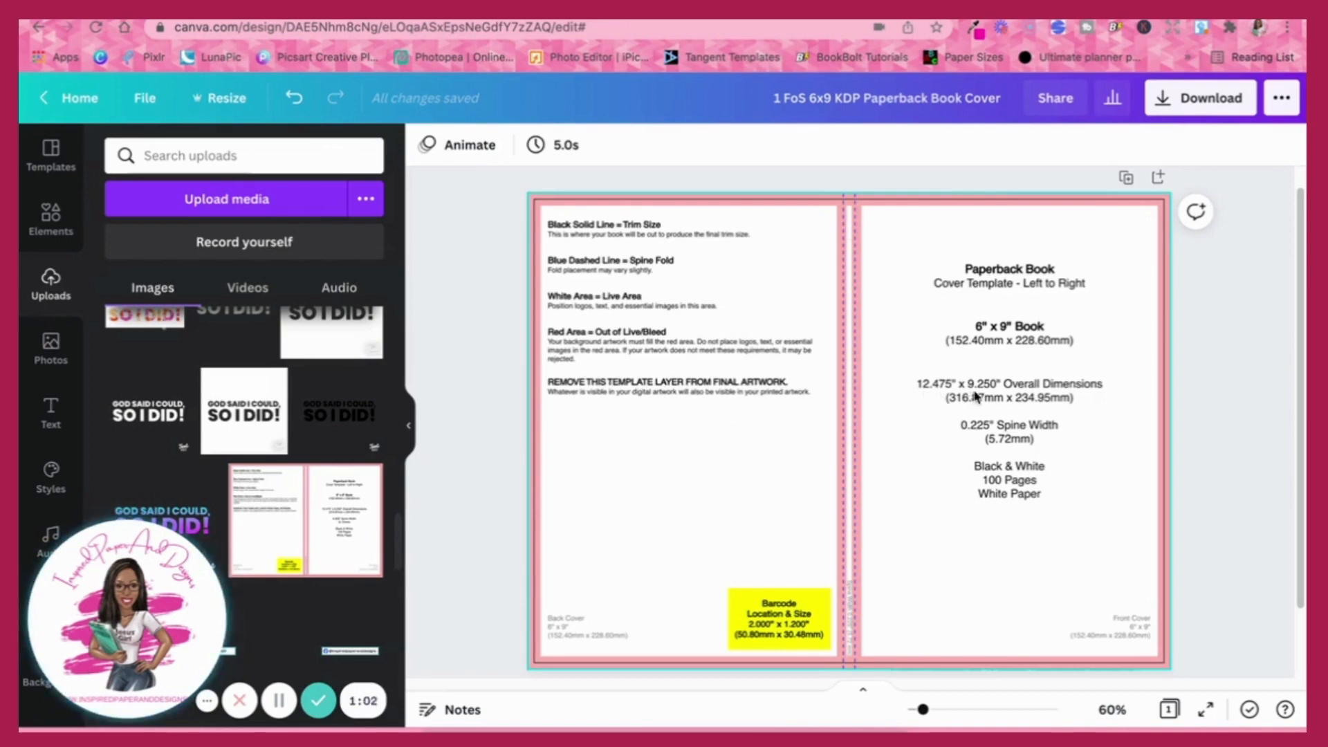
# Check the cover's dimensions in its file details and rename the design to "2 FoS 6x9 KDP Paperback Book Cover".
pyautogui.click(169, 110)
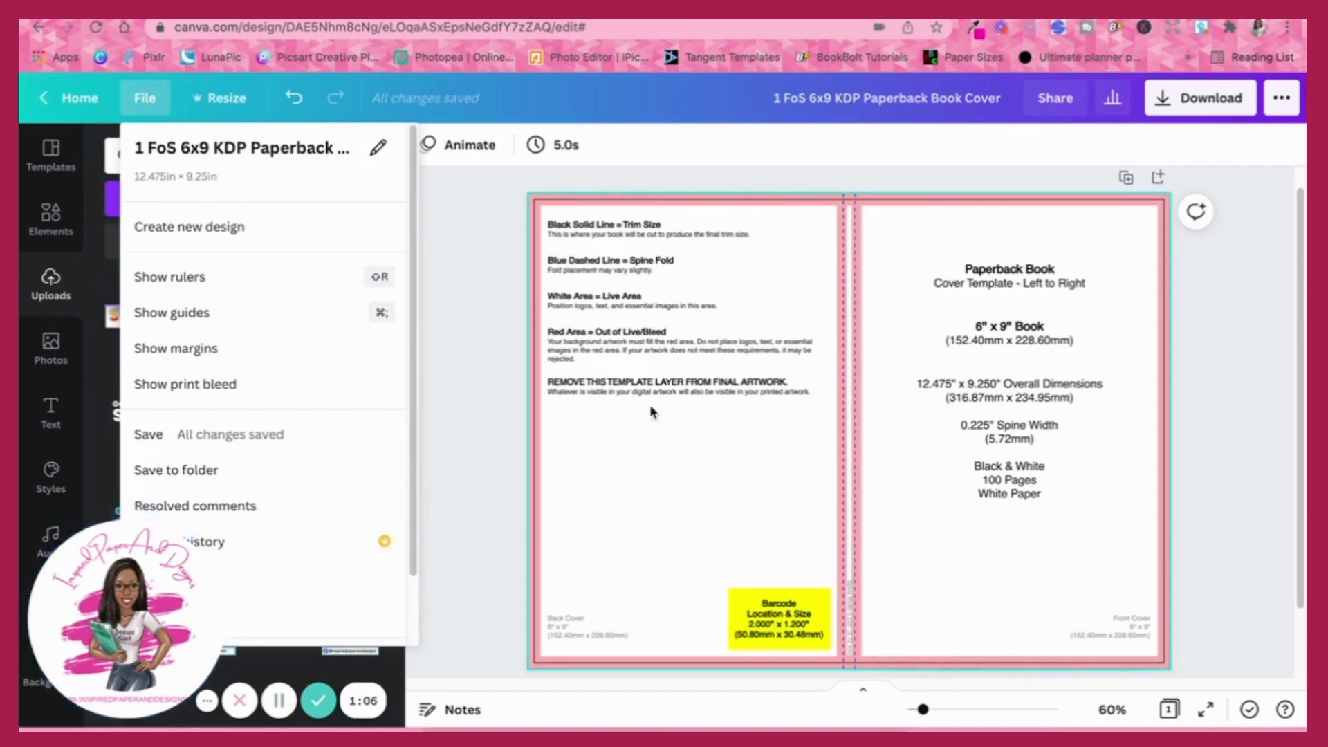
pyautogui.click(1194, 310)
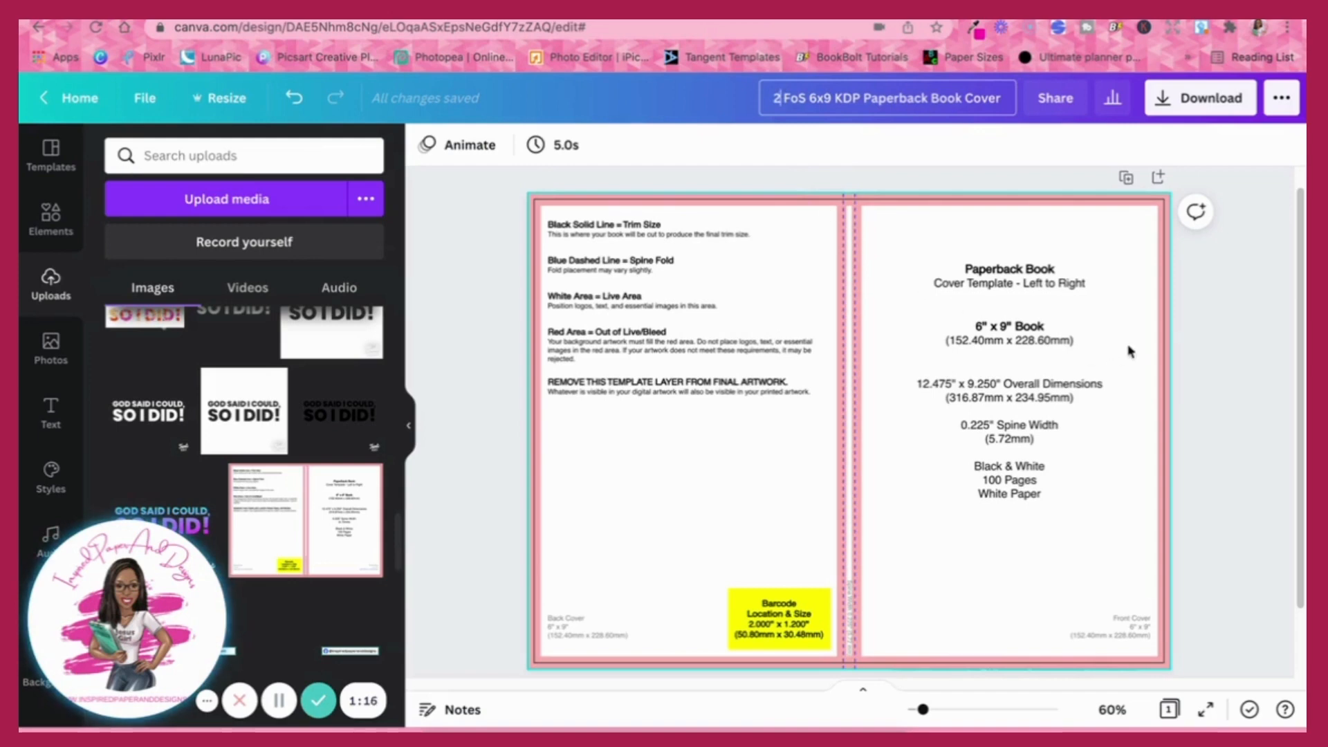
pyautogui.click(1196, 323)
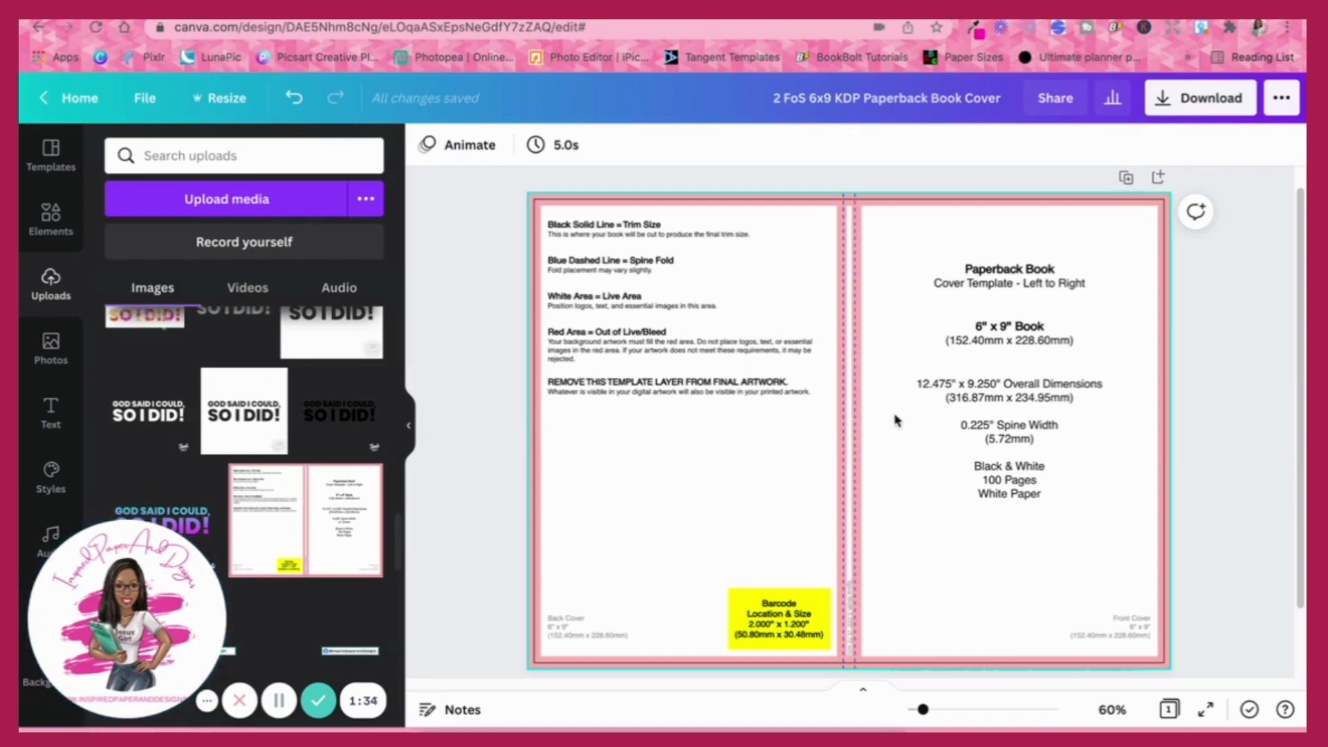
# Set the transparency of the paperback cover template image to 12.
pyautogui.click(937, 416)
pyautogui.click(1151, 147)
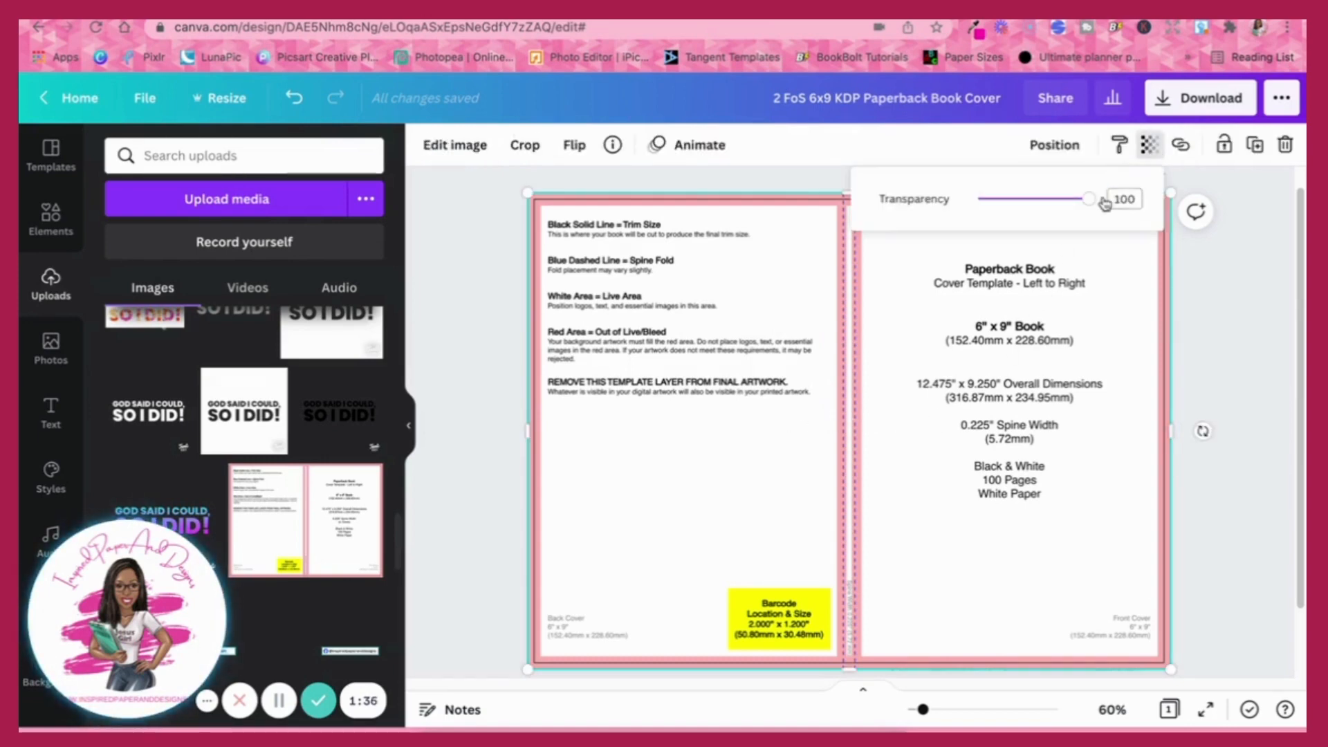
pyautogui.moveTo(1091, 199); pyautogui.dragTo(992, 200)
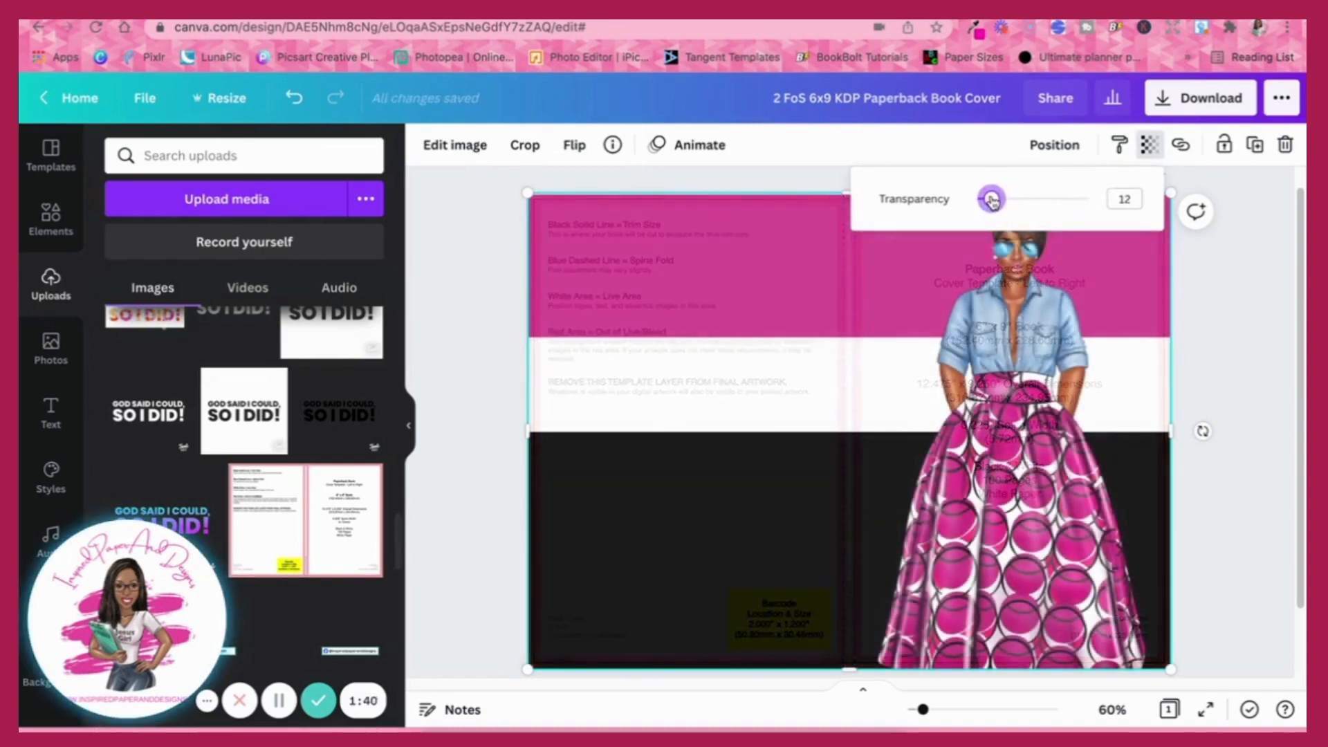
pyautogui.click(1193, 291)
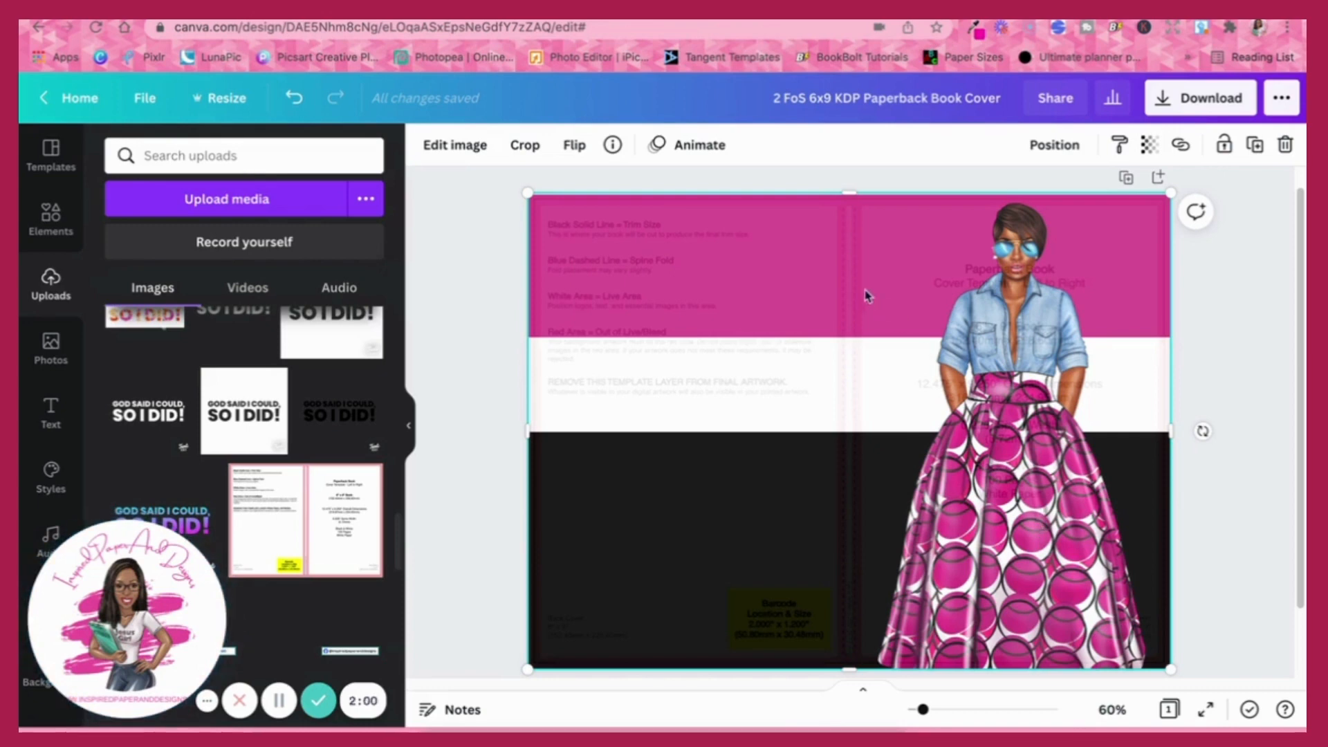
# Return the template image's transparency to 100 and realign the image with the page edges.
pyautogui.moveTo(866, 296); pyautogui.dragTo(866, 315)
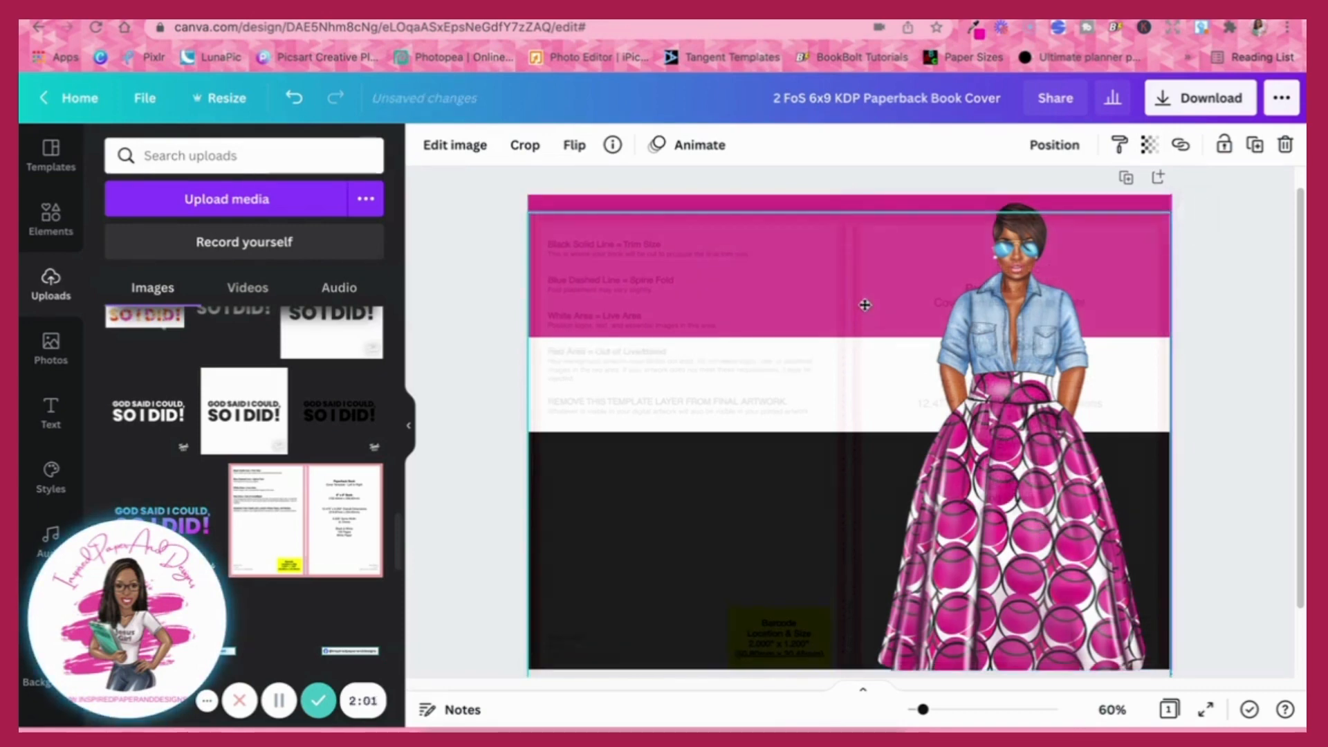
pyautogui.click(1150, 144)
pyautogui.moveTo(1056, 200); pyautogui.dragTo(1119, 206)
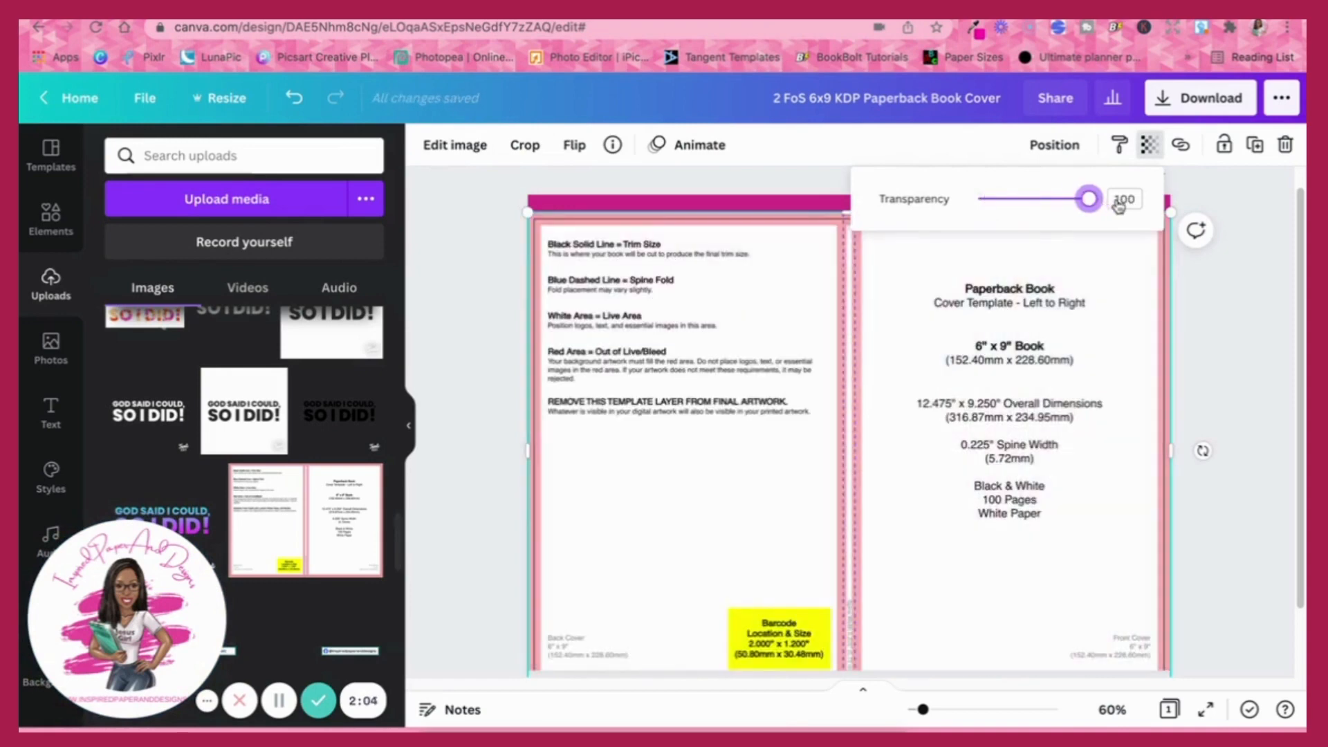
pyautogui.moveTo(900, 322)
pyautogui.mouseDown()
pyautogui.moveTo(898, 409)
pyautogui.moveTo(899, 299)
pyautogui.mouseUp()
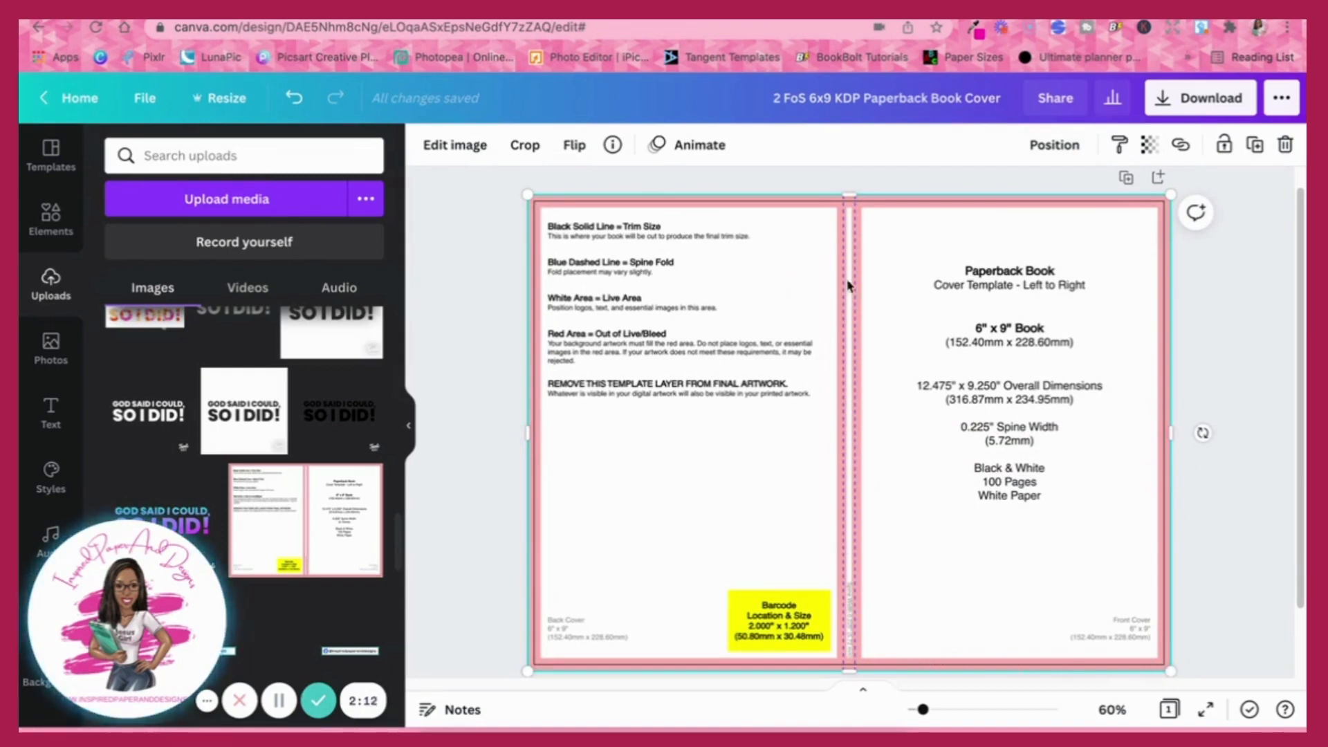
# Try deleting the template image from the cover, and undo back to its transparency of 12.
pyautogui.click(1149, 145)
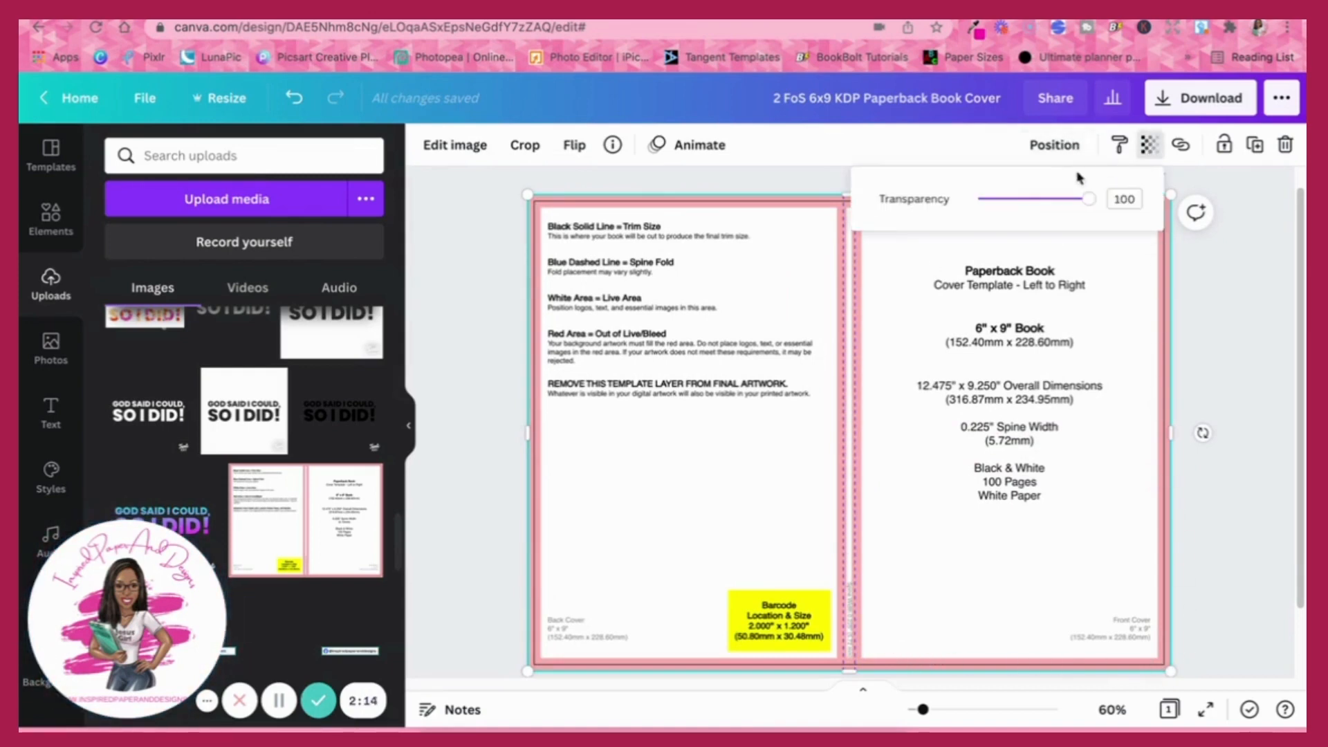
pyautogui.moveTo(1088, 200)
pyautogui.mouseDown()
pyautogui.moveTo(1050, 200)
pyautogui.moveTo(1092, 200)
pyautogui.mouseUp()
pyautogui.click(910, 268)
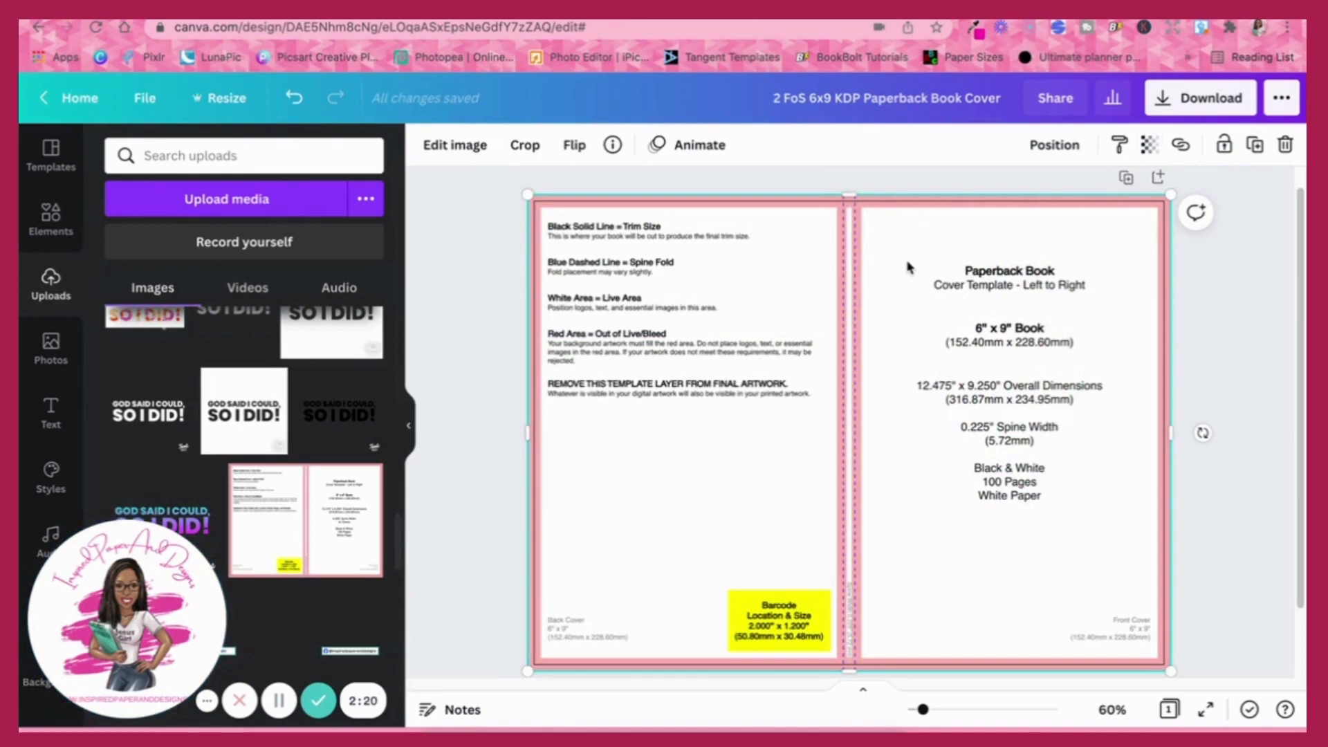
pyautogui.press('Delete')
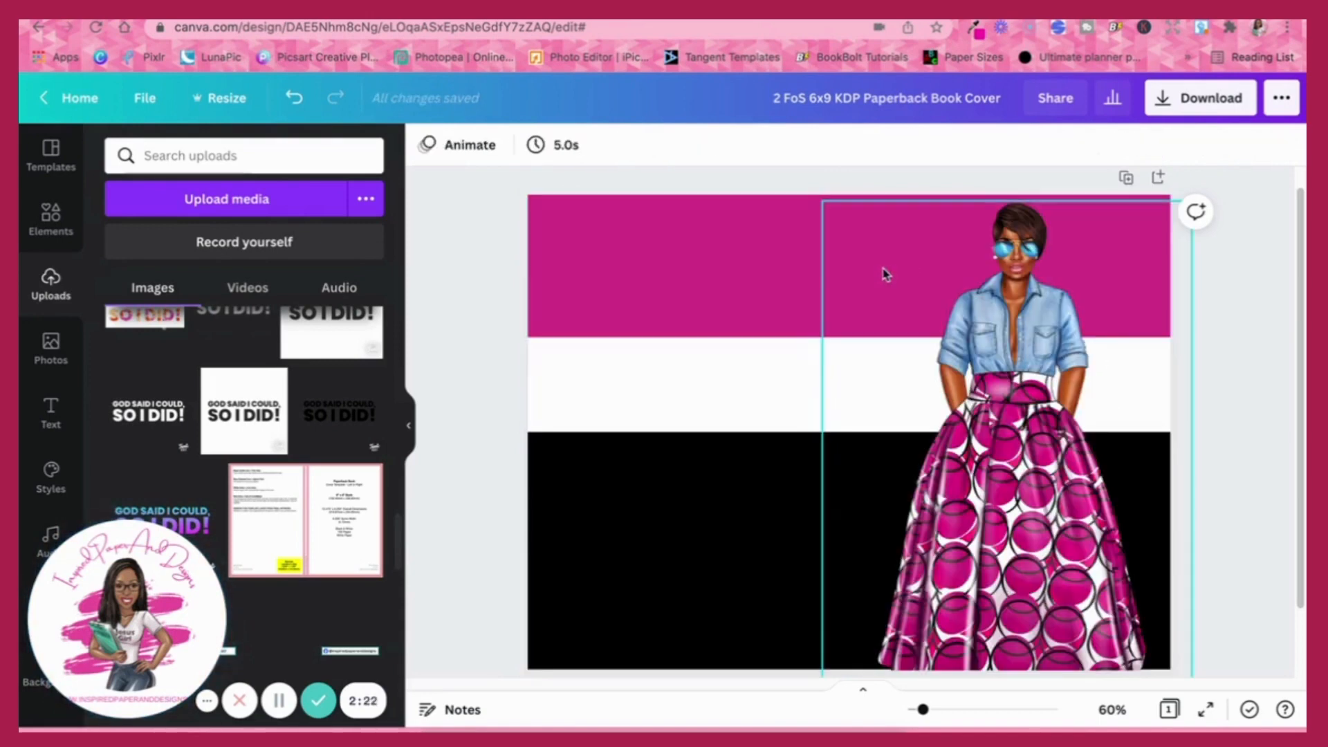
pyautogui.click(294, 100)
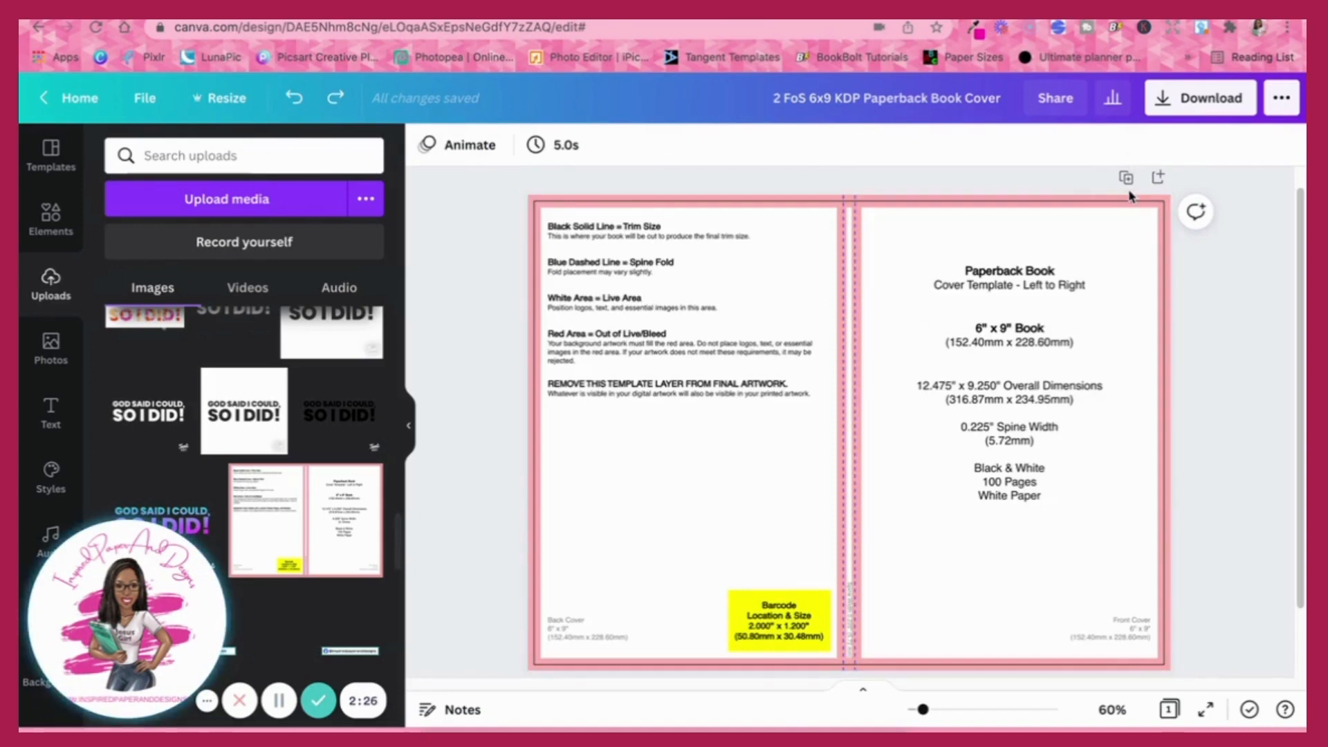
pyautogui.click(294, 110)
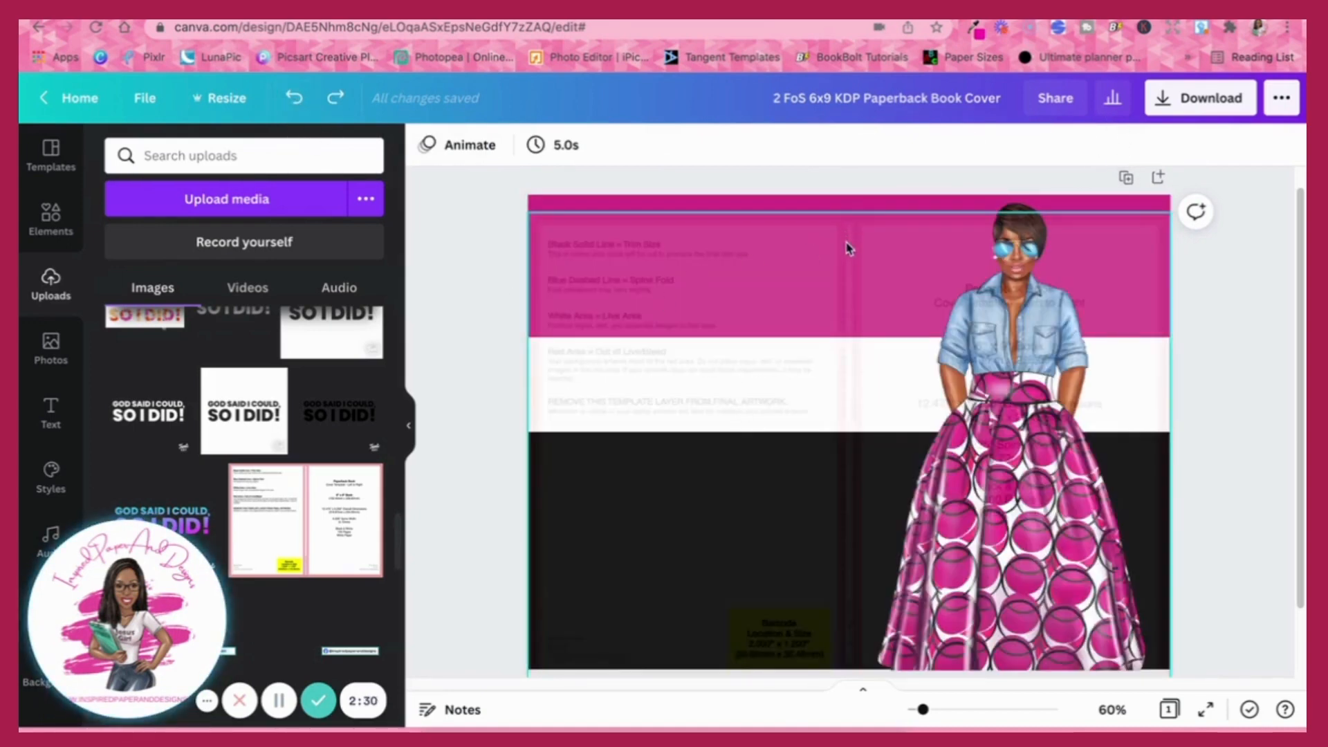
# Realign the template image with the page and set its transparency to 65.
pyautogui.moveTo(857, 285); pyautogui.dragTo(858, 268)
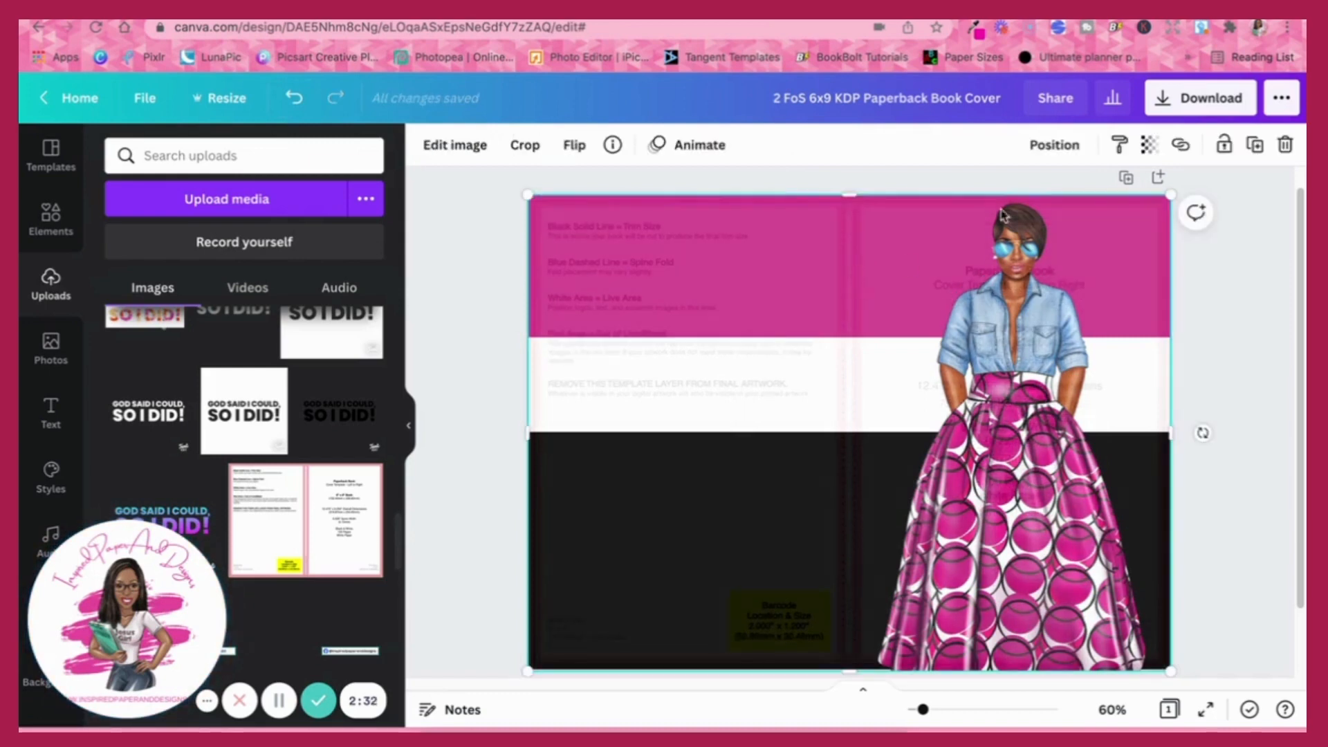
pyautogui.click(1149, 144)
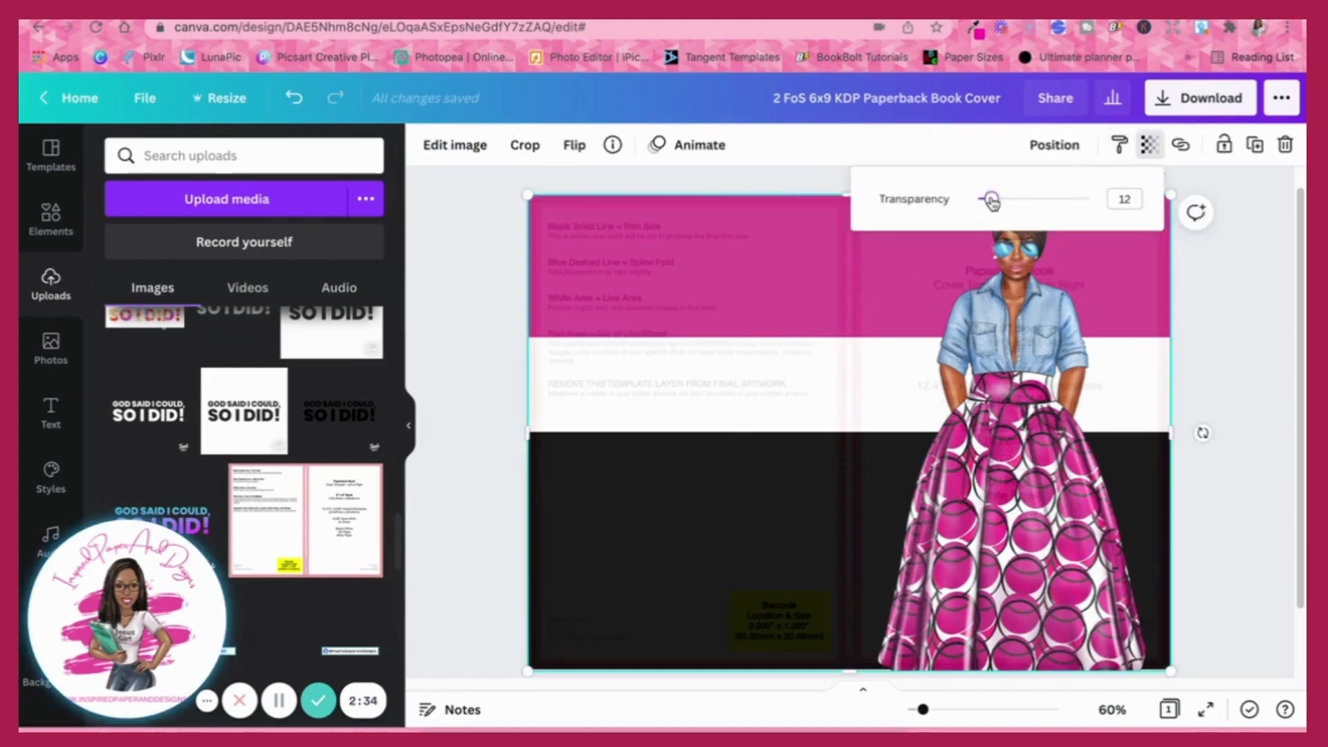
pyautogui.moveTo(993, 202); pyautogui.dragTo(1051, 215)
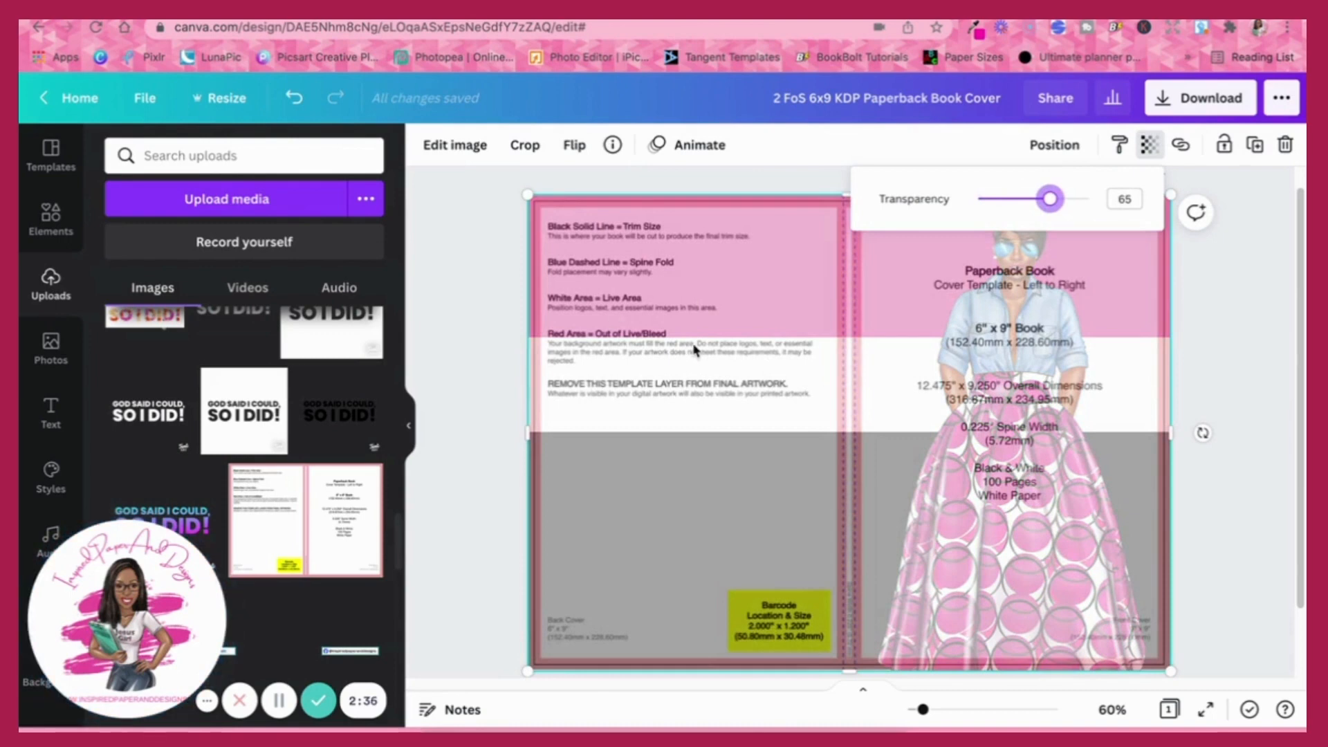
# Add a square shape and place it against the page's upper edge, across the spine.
pyautogui.click(51, 218)
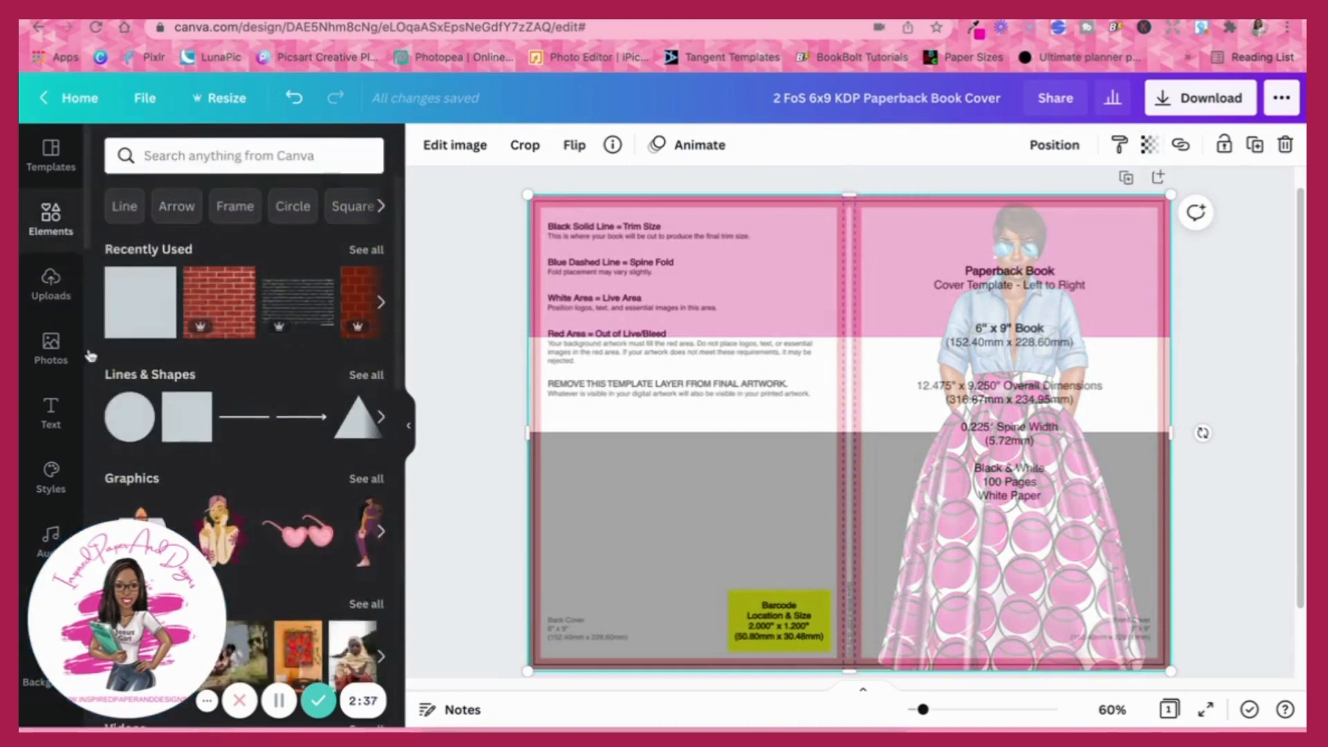
pyautogui.click(132, 306)
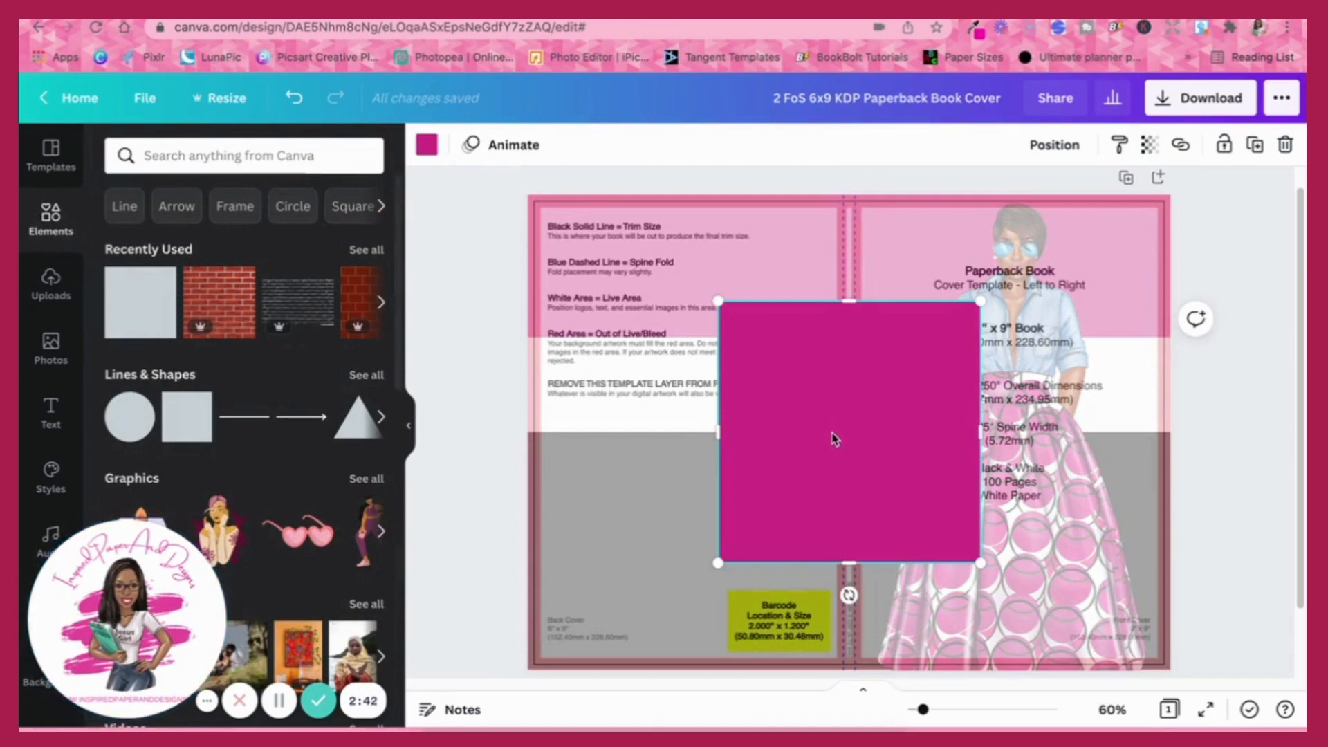
pyautogui.moveTo(835, 434); pyautogui.dragTo(824, 324)
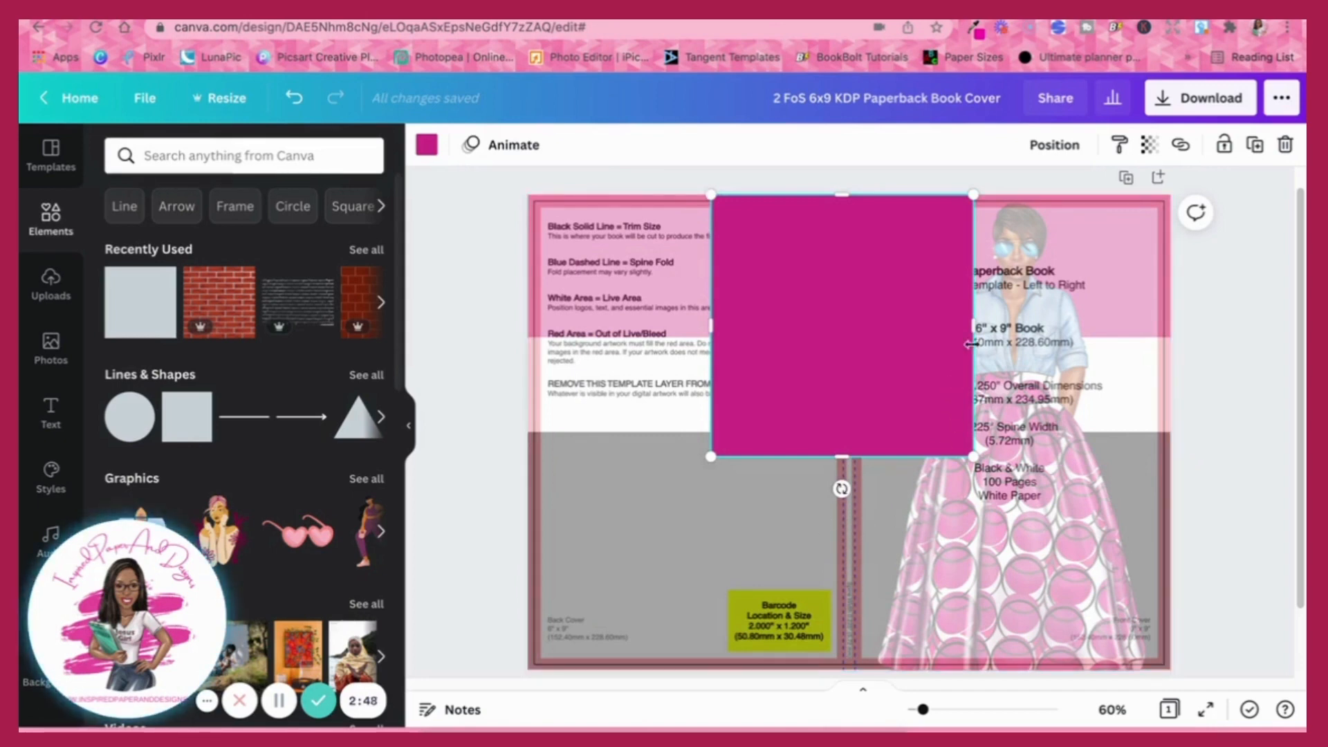
# Resize the magenta square into a full-height strip about 1 by 9.6 in and centre it over the spine.
pyautogui.moveTo(961, 333); pyautogui.dragTo(878, 341)
pyautogui.moveTo(713, 329); pyautogui.dragTo(878, 322)
pyautogui.moveTo(856, 194); pyautogui.dragTo(856, 183)
pyautogui.moveTo(848, 456); pyautogui.dragTo(851, 675)
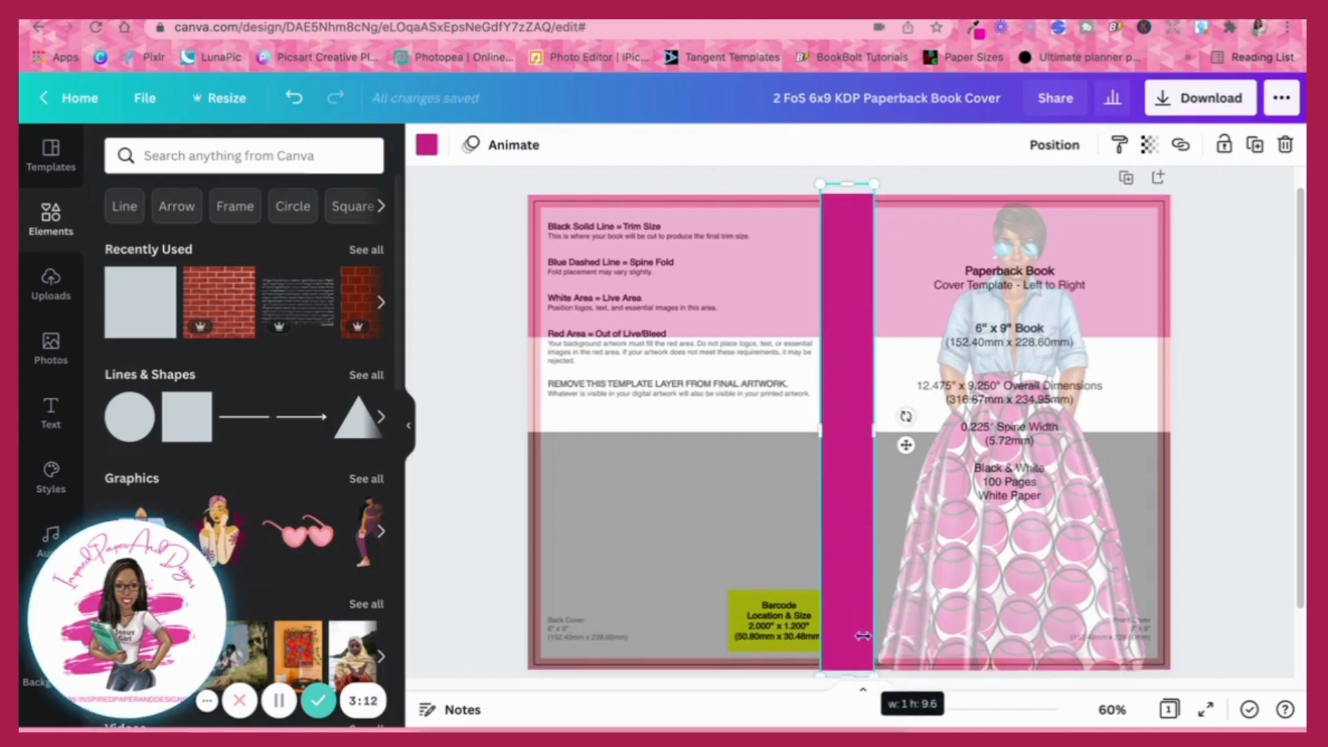
pyautogui.moveTo(856, 411); pyautogui.dragTo(856, 415)
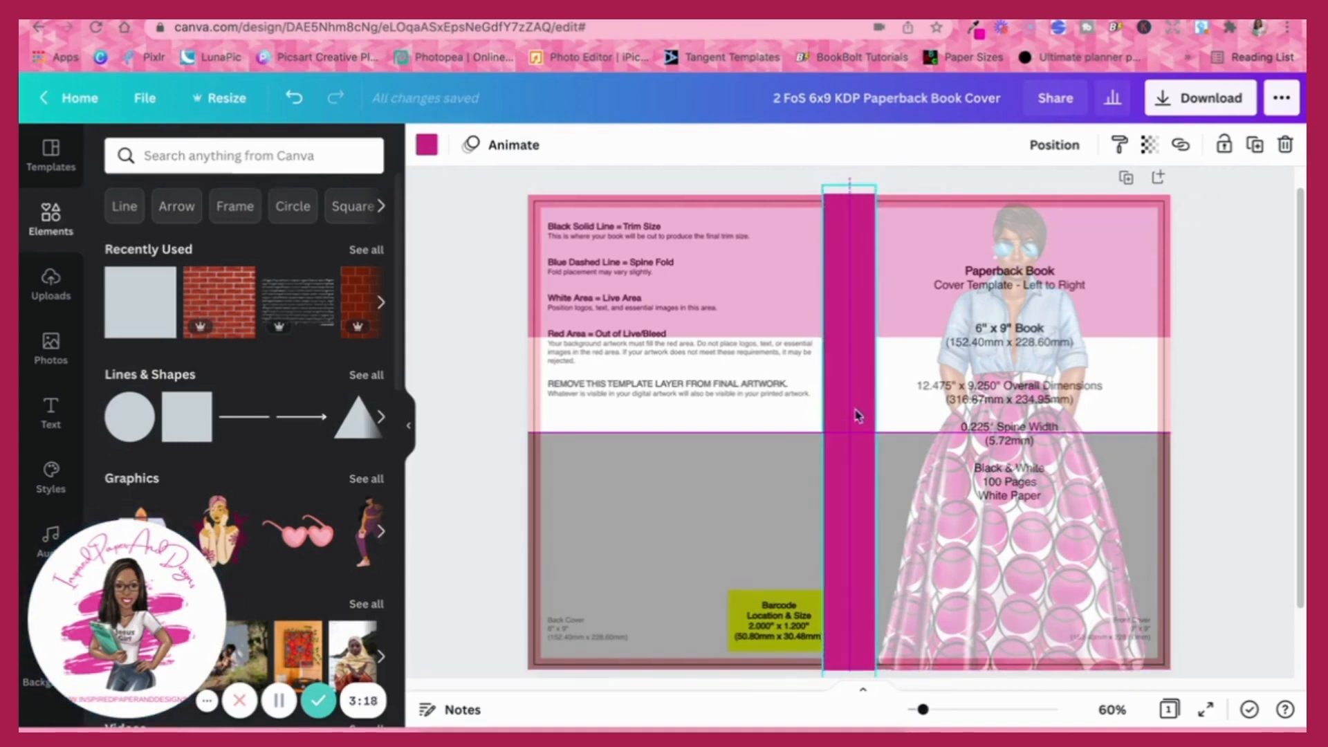
# Delete the template image and the magenta spine strip, and undo both deletions.
pyautogui.click(1157, 419)
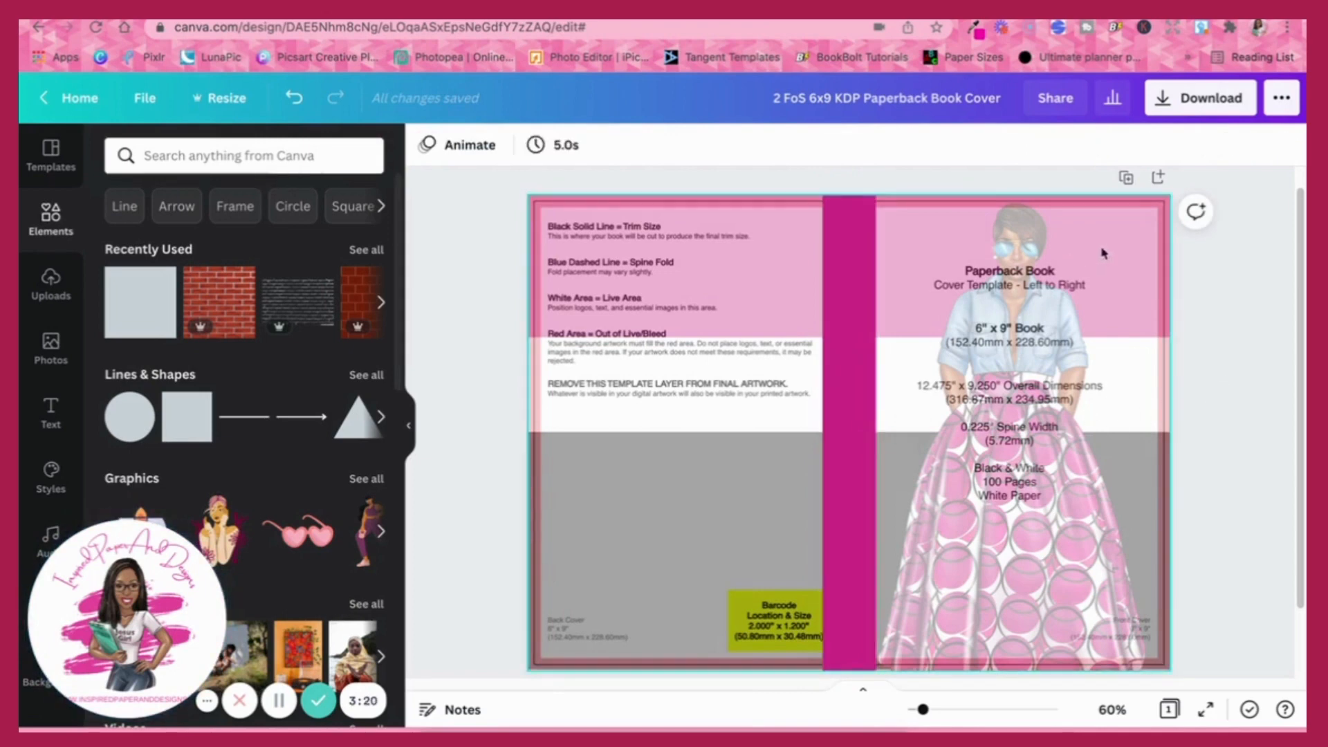
pyautogui.click(1121, 249)
pyautogui.press('Delete')
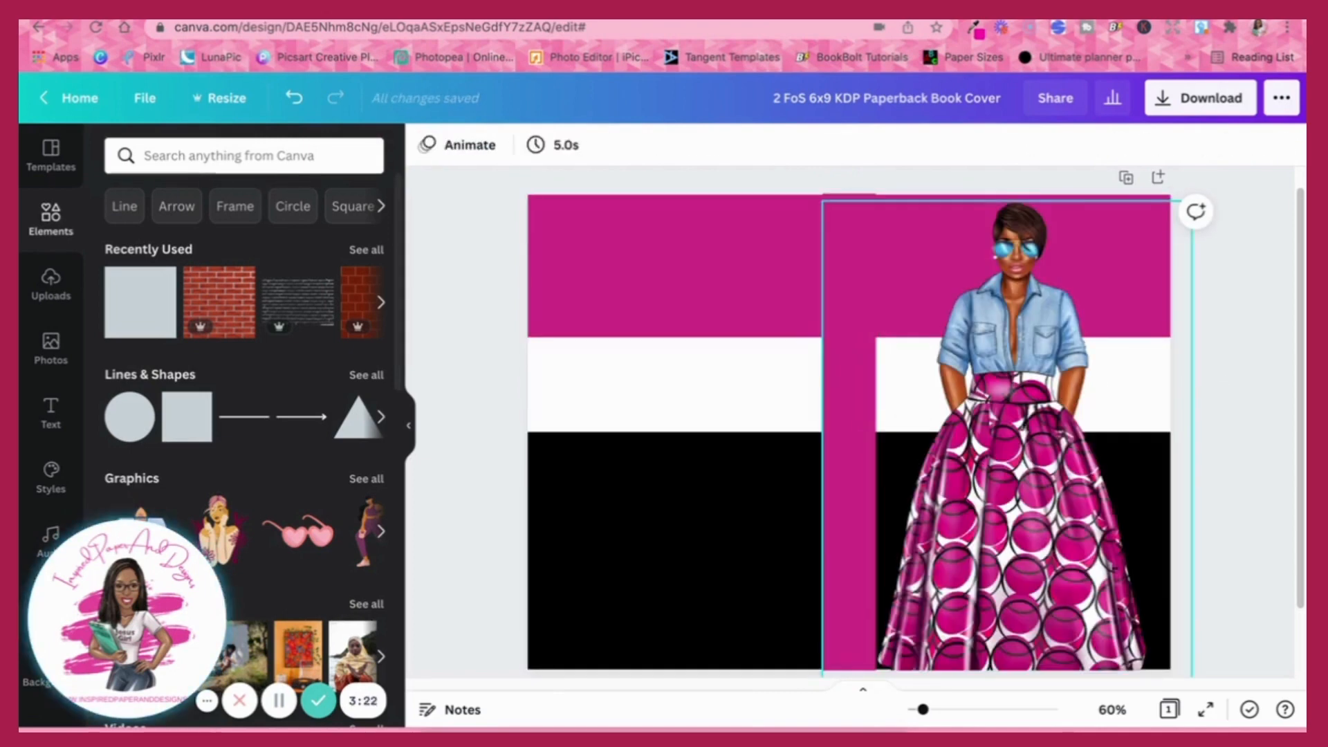
pyautogui.click(1022, 500)
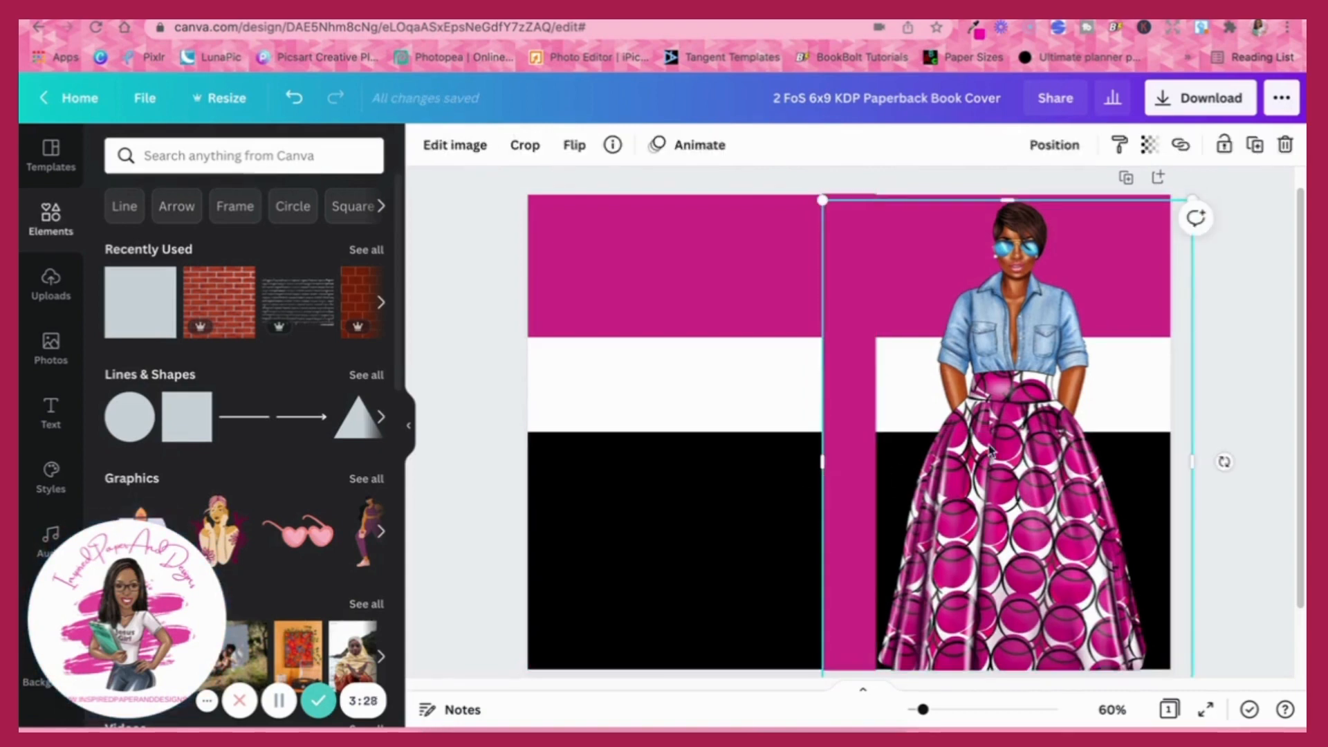
pyautogui.click(861, 424)
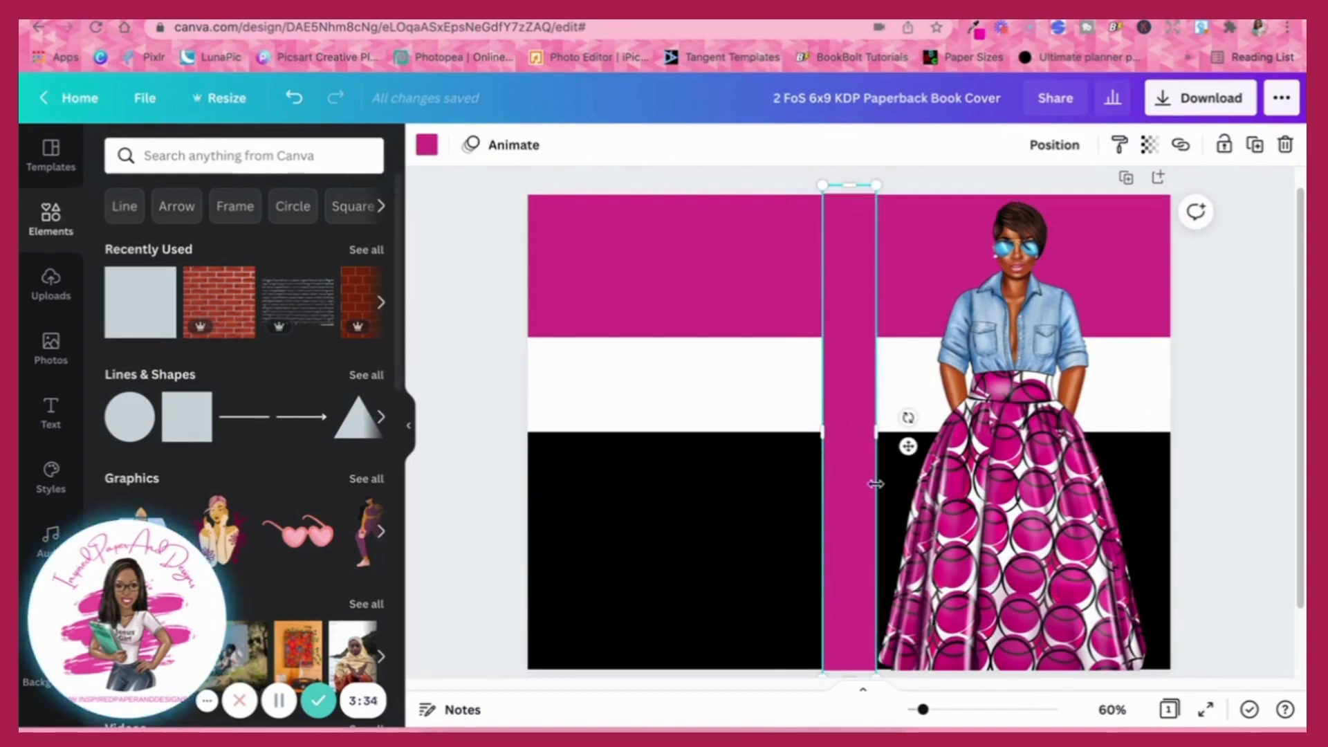
pyautogui.press('Delete')
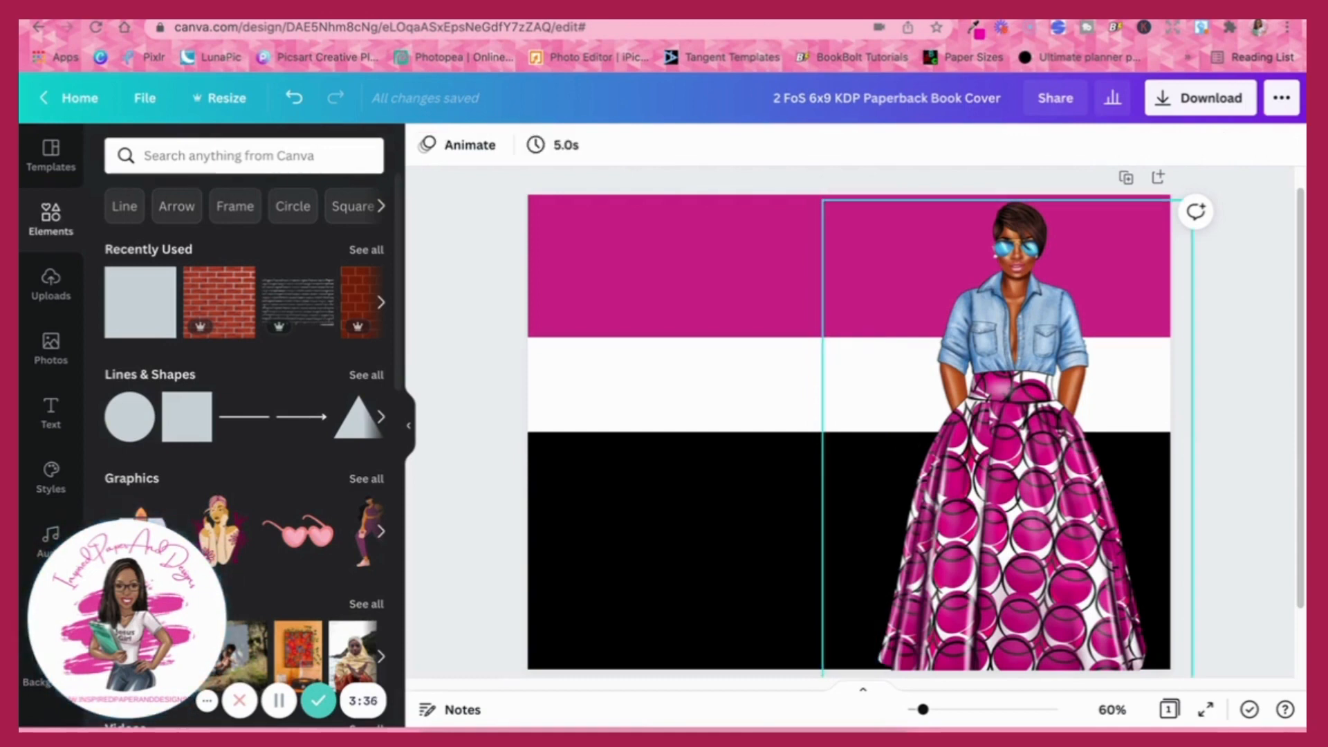
pyautogui.click(306, 111)
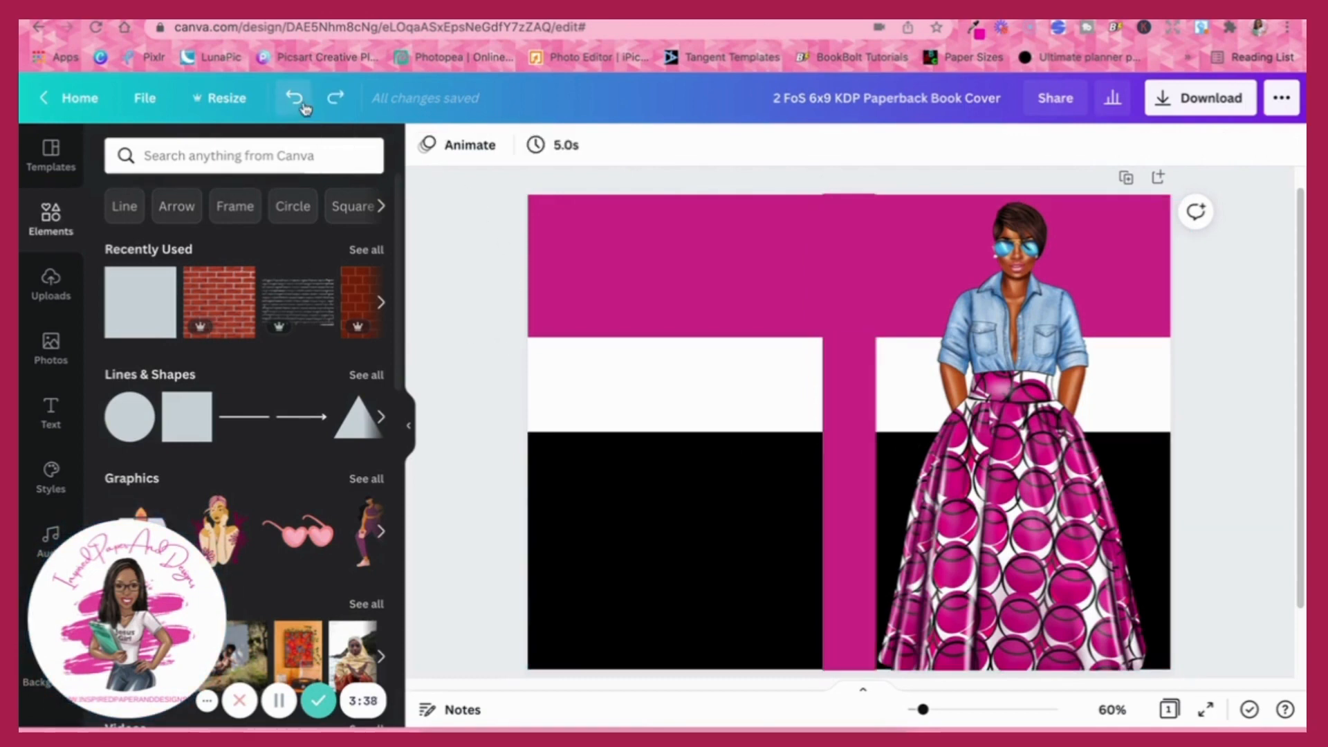
pyautogui.click(306, 110)
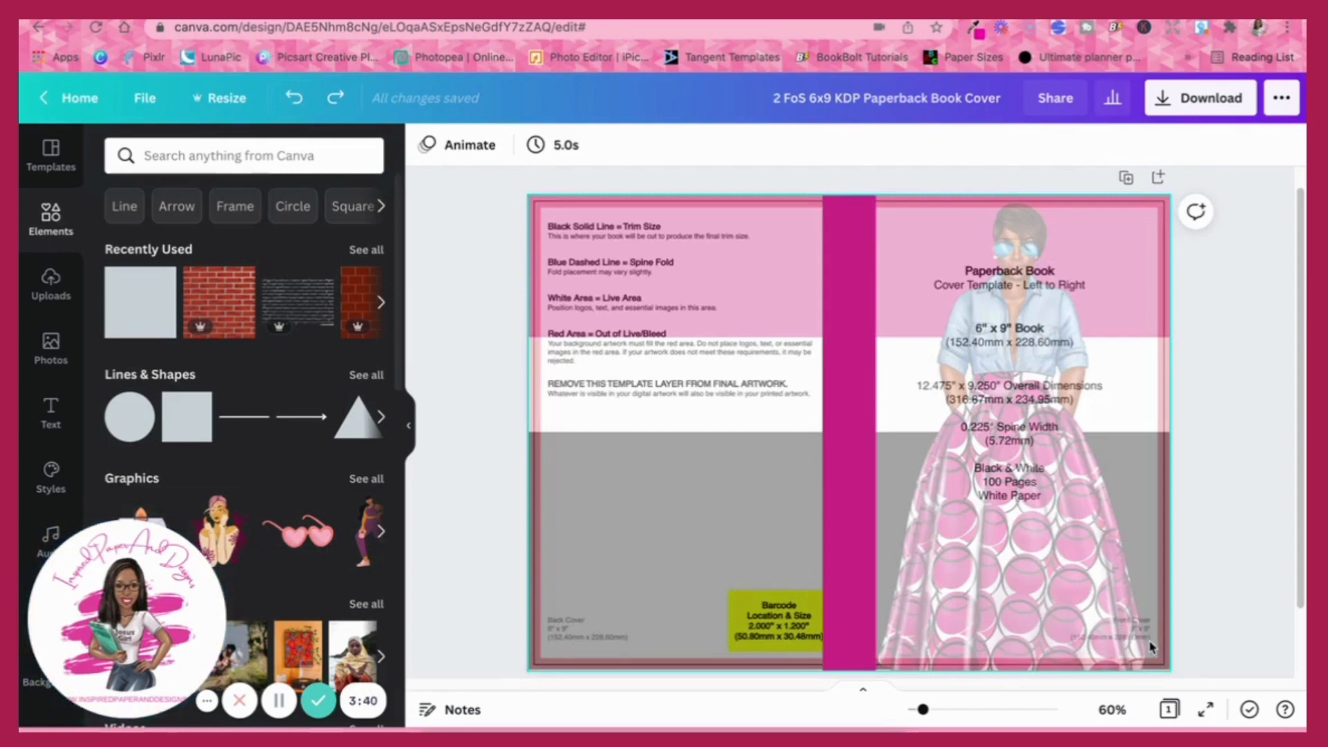
# Delete the magenta spine strip and the template image from the cover.
pyautogui.click(864, 510)
pyautogui.press('Delete')
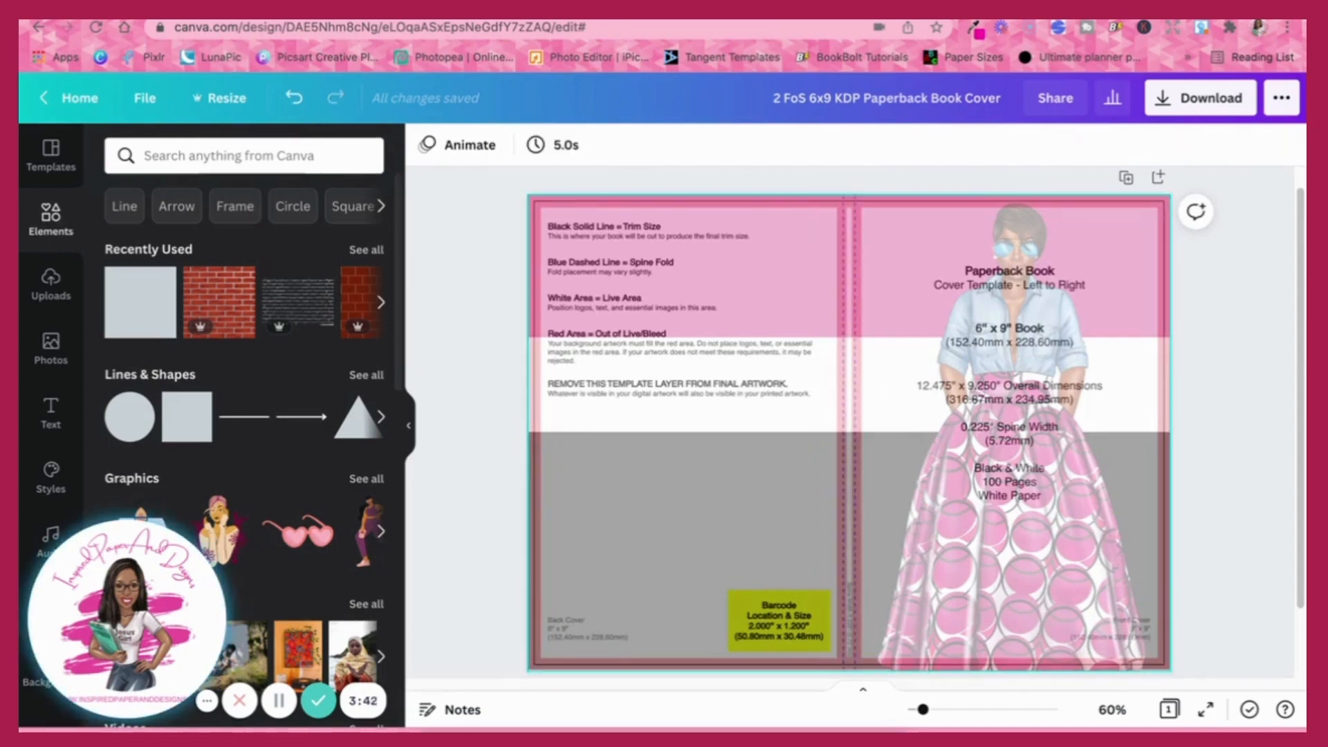
pyautogui.click(799, 313)
pyautogui.press('Delete')
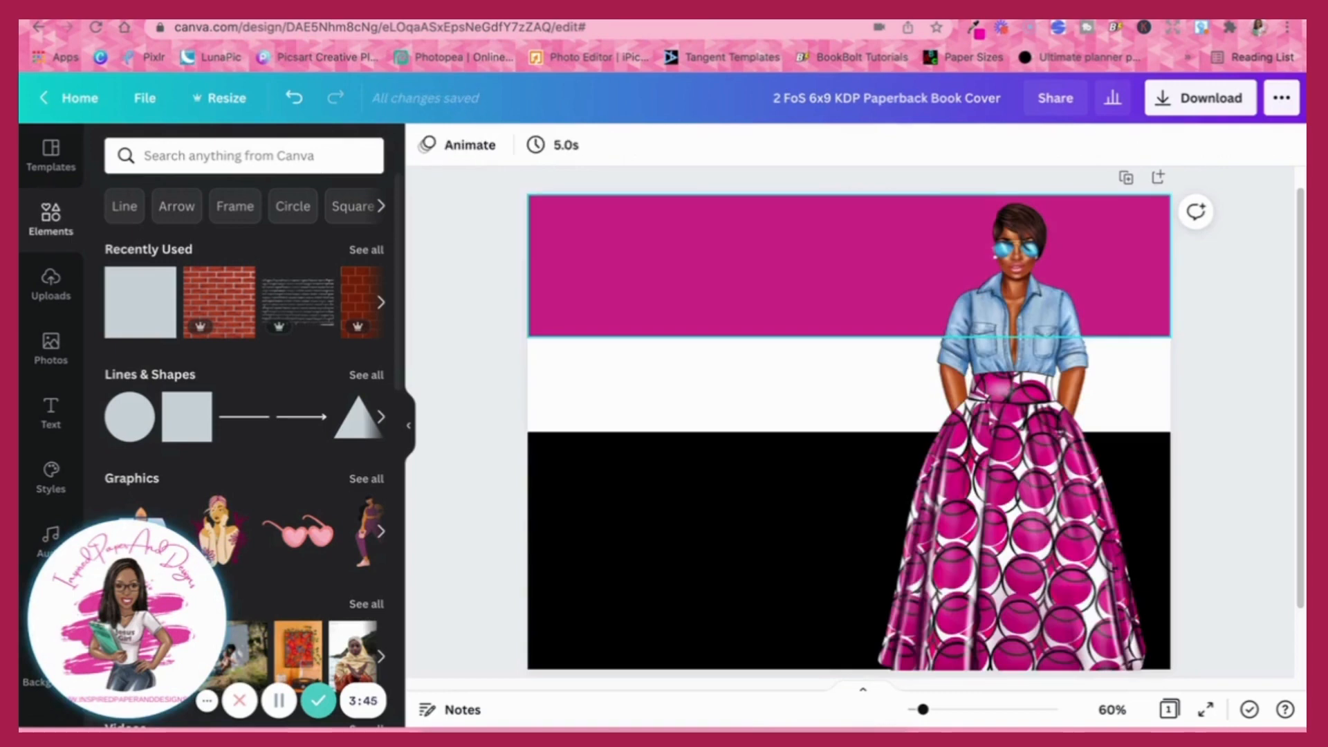
pyautogui.click(671, 233)
pyautogui.click(143, 307)
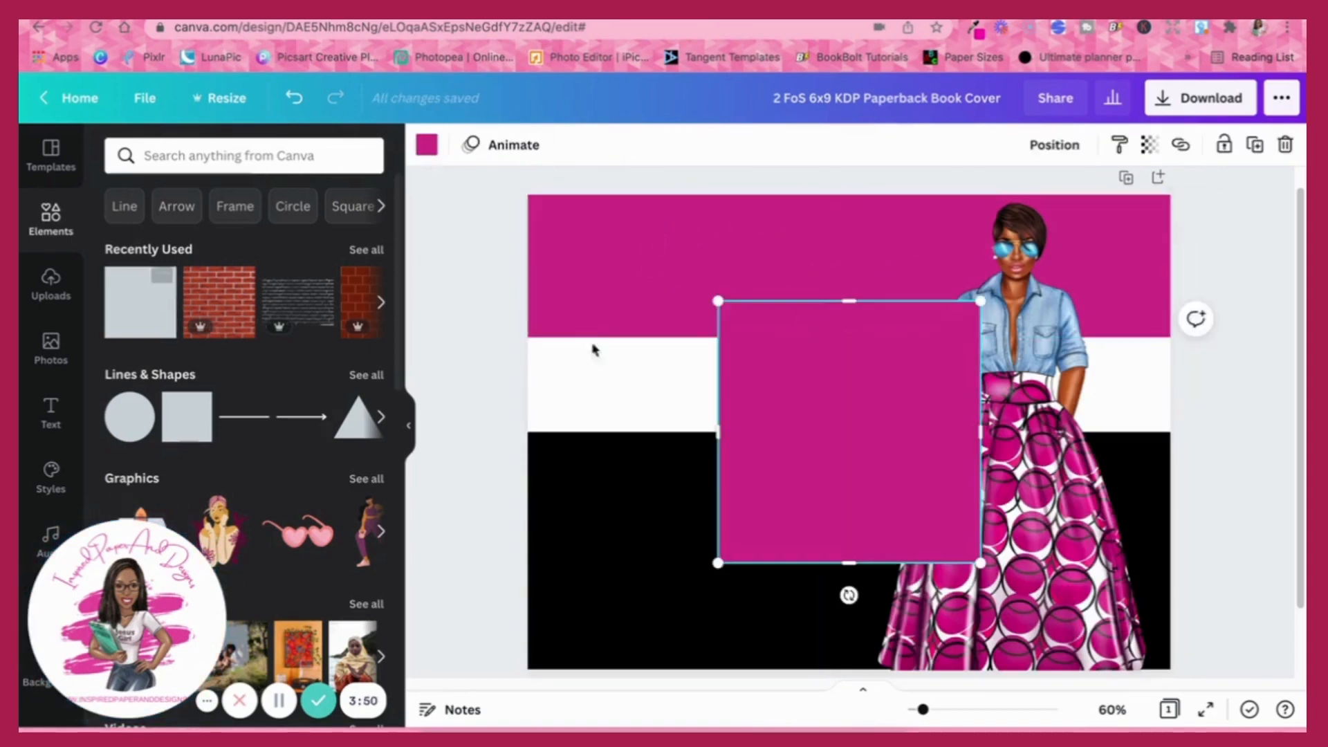
pyautogui.moveTo(863, 382); pyautogui.dragTo(720, 288)
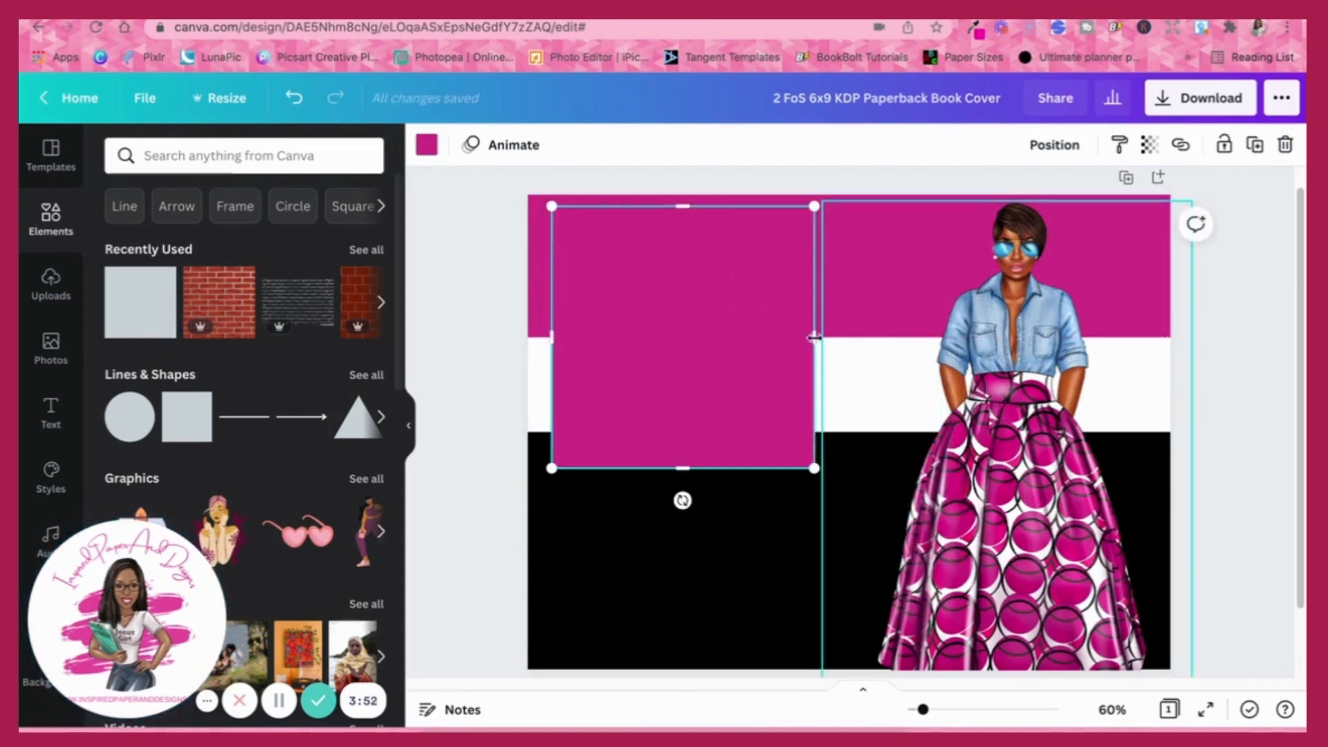
pyautogui.press('Delete')
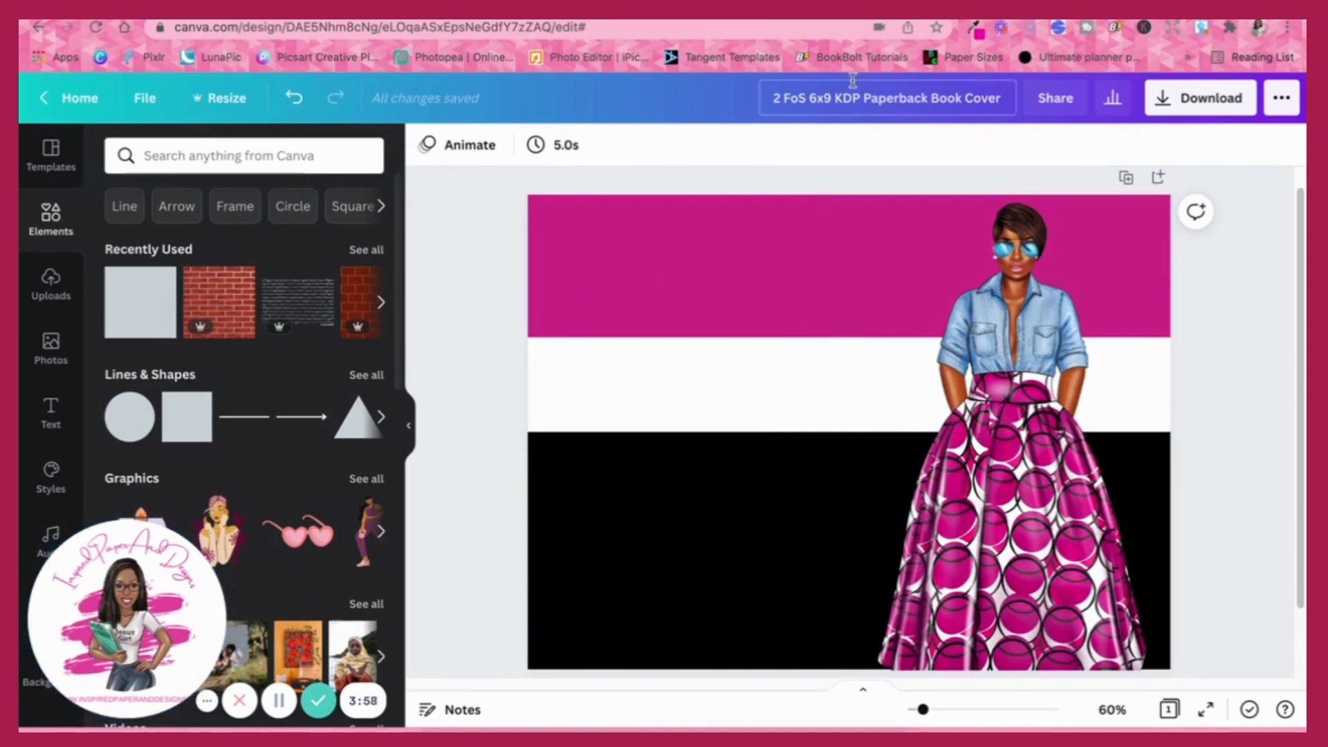
# Download the finished cover as a PDF Print file and dismiss the sharing message.
pyautogui.click(1189, 114)
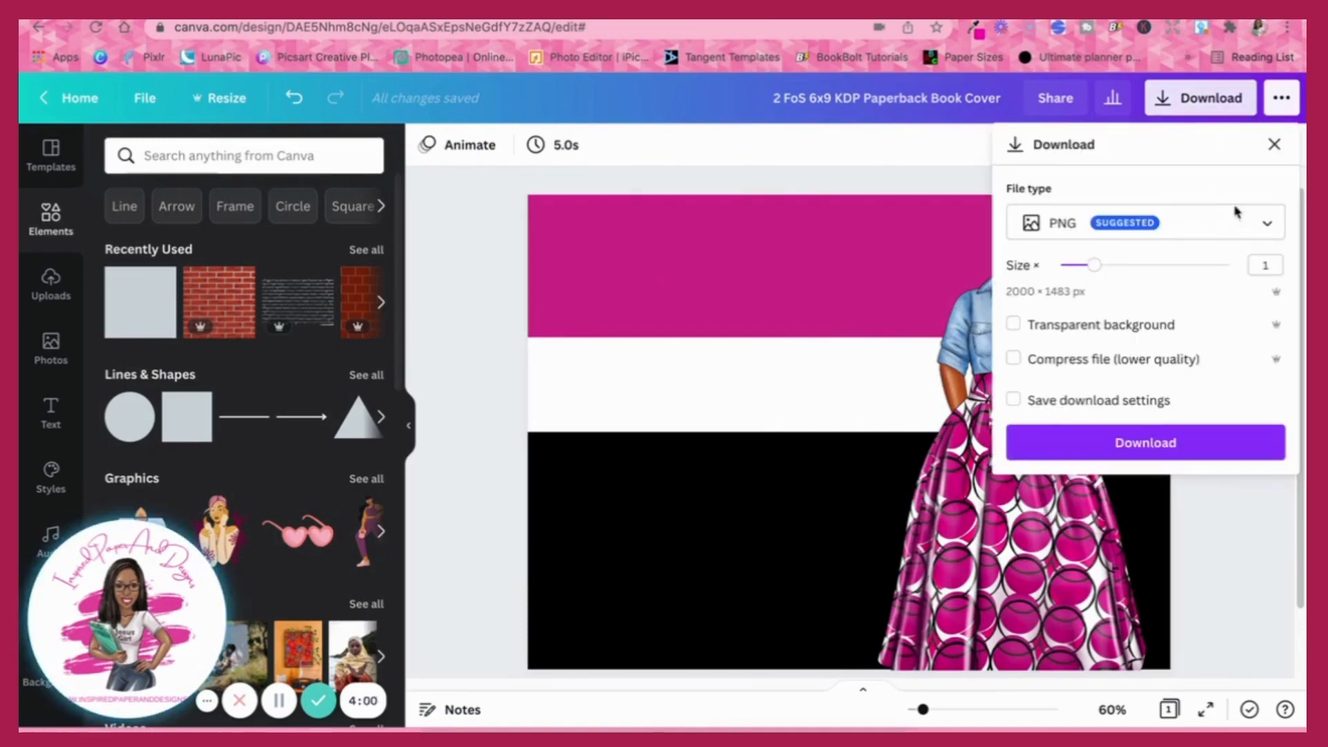
pyautogui.click(1256, 223)
pyautogui.click(1106, 385)
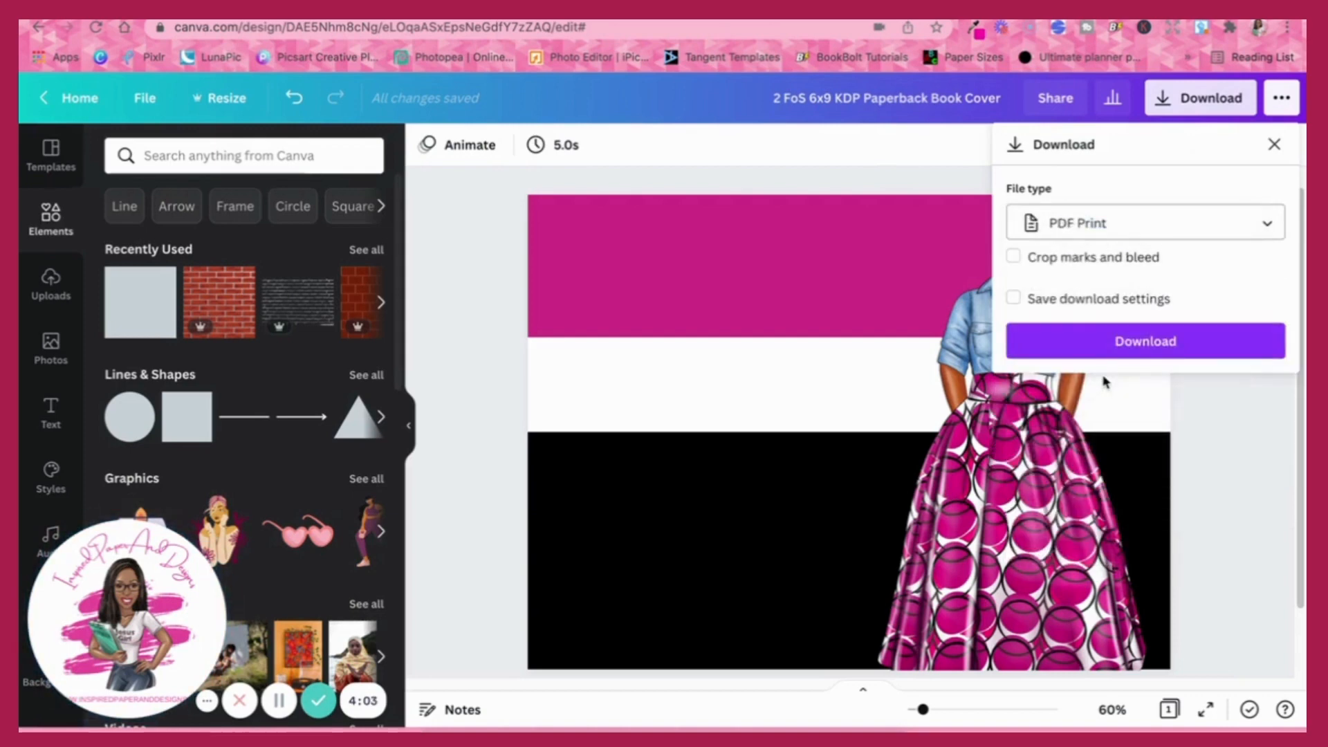
pyautogui.click(1106, 342)
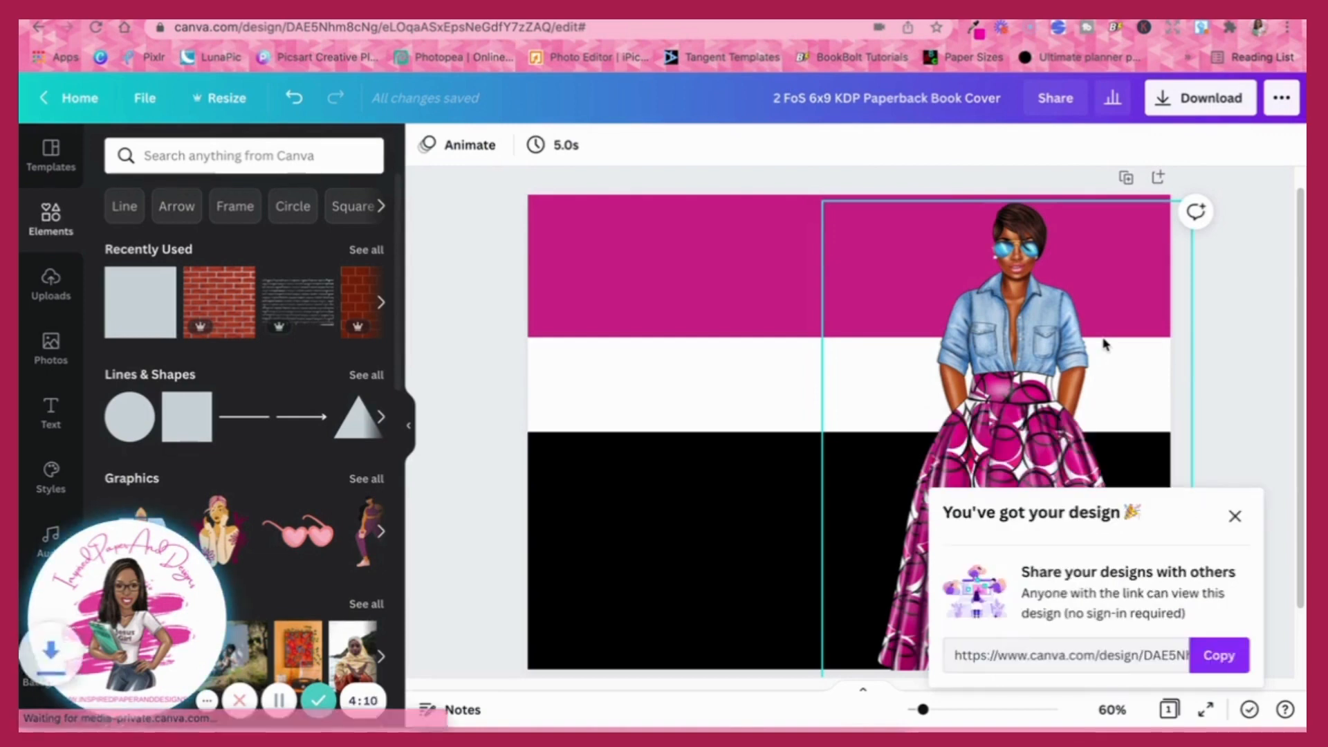
pyautogui.click(1236, 519)
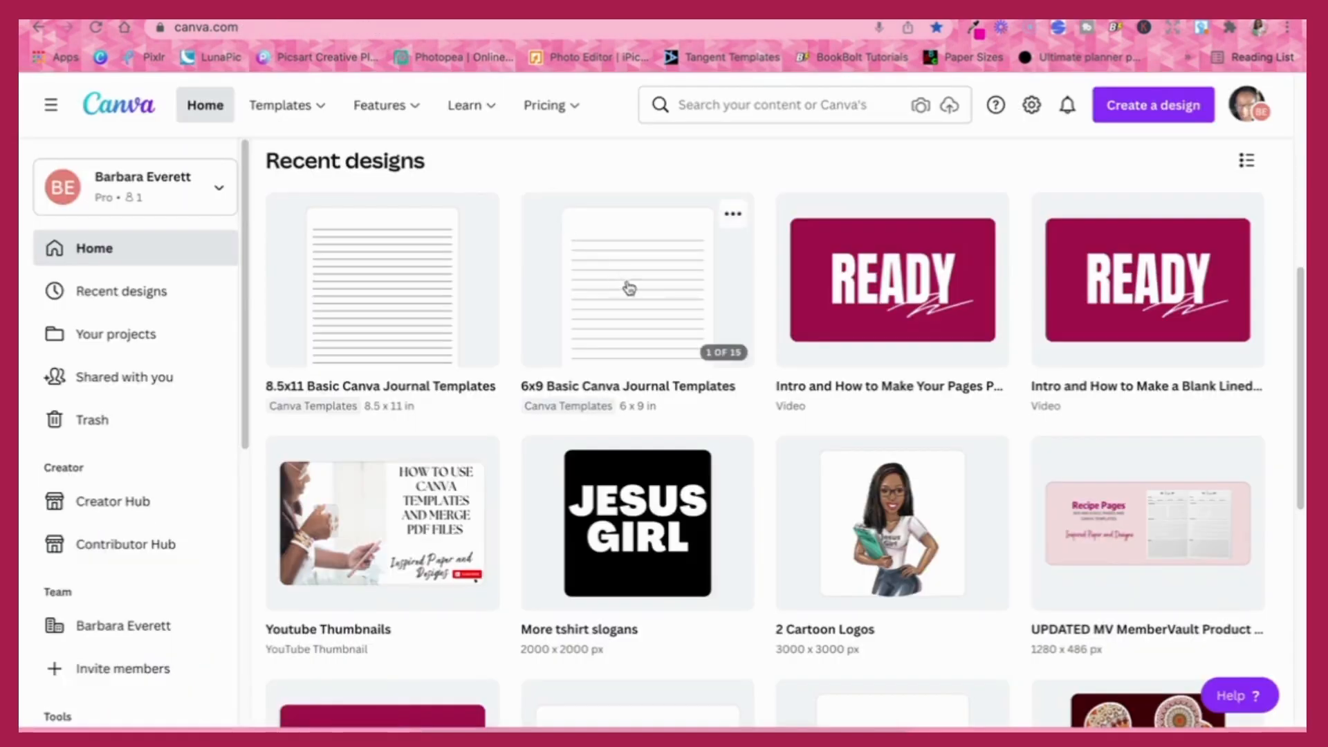
# Open the 6x9 Lined Page Templates design from the recent designs, review its first pages and close its template preview.
pyautogui.scroll(-2, 615, 377)
pyautogui.scroll(-4, 613, 371)
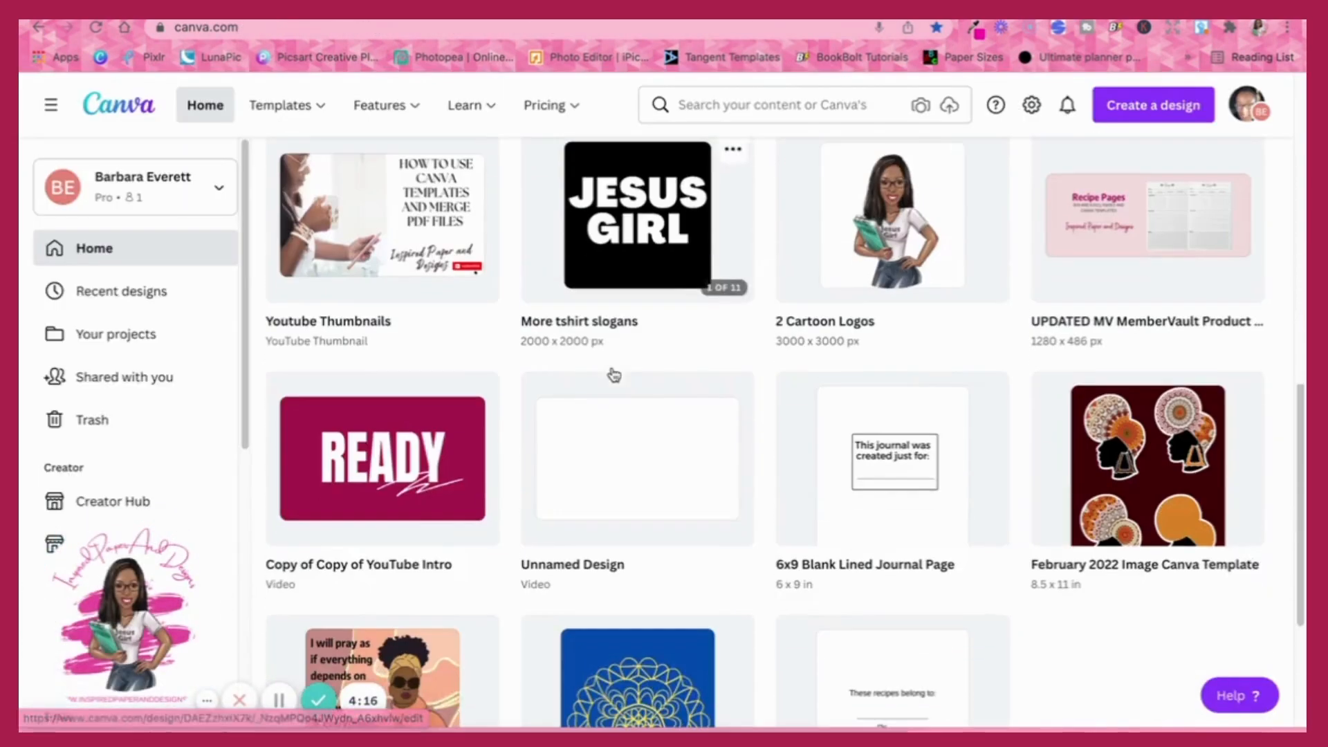
pyautogui.scroll(-1, 613, 376)
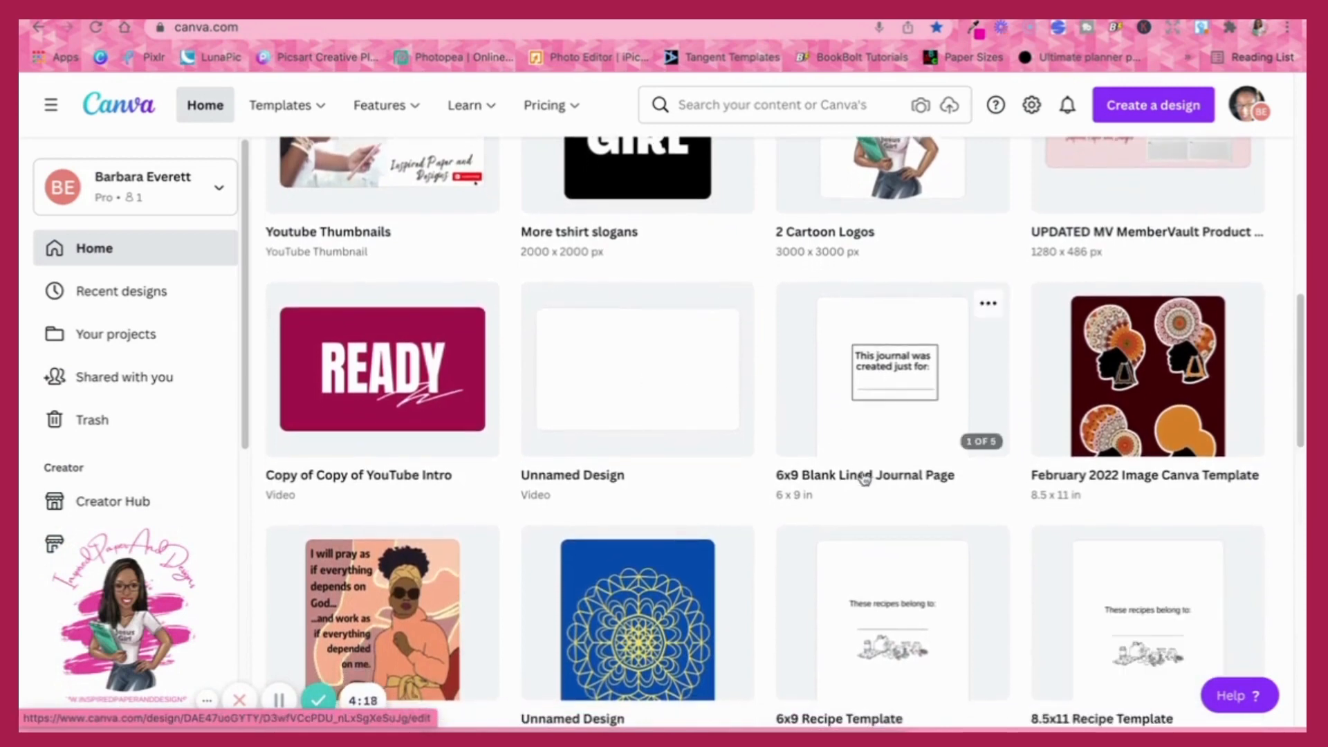
pyautogui.scroll(-4, 868, 454)
pyautogui.scroll(-6, 869, 453)
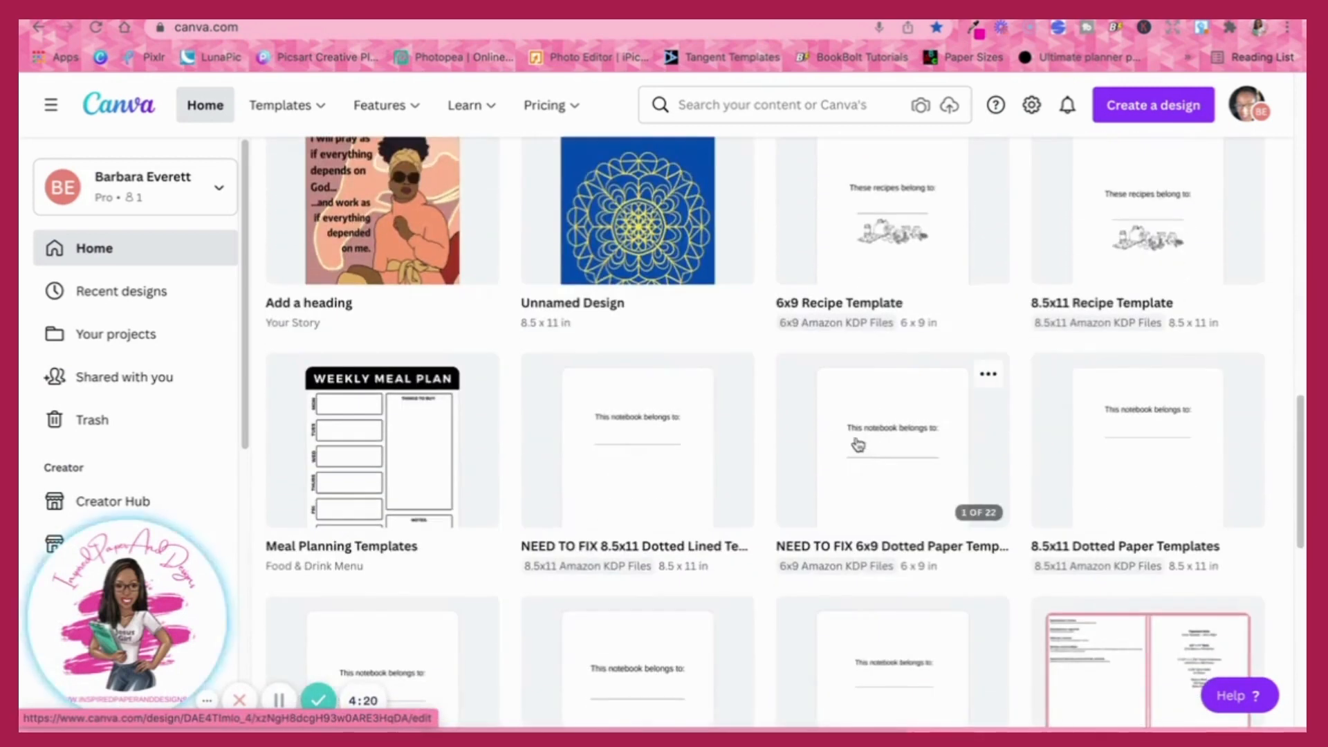
pyautogui.scroll(-1, 854, 433)
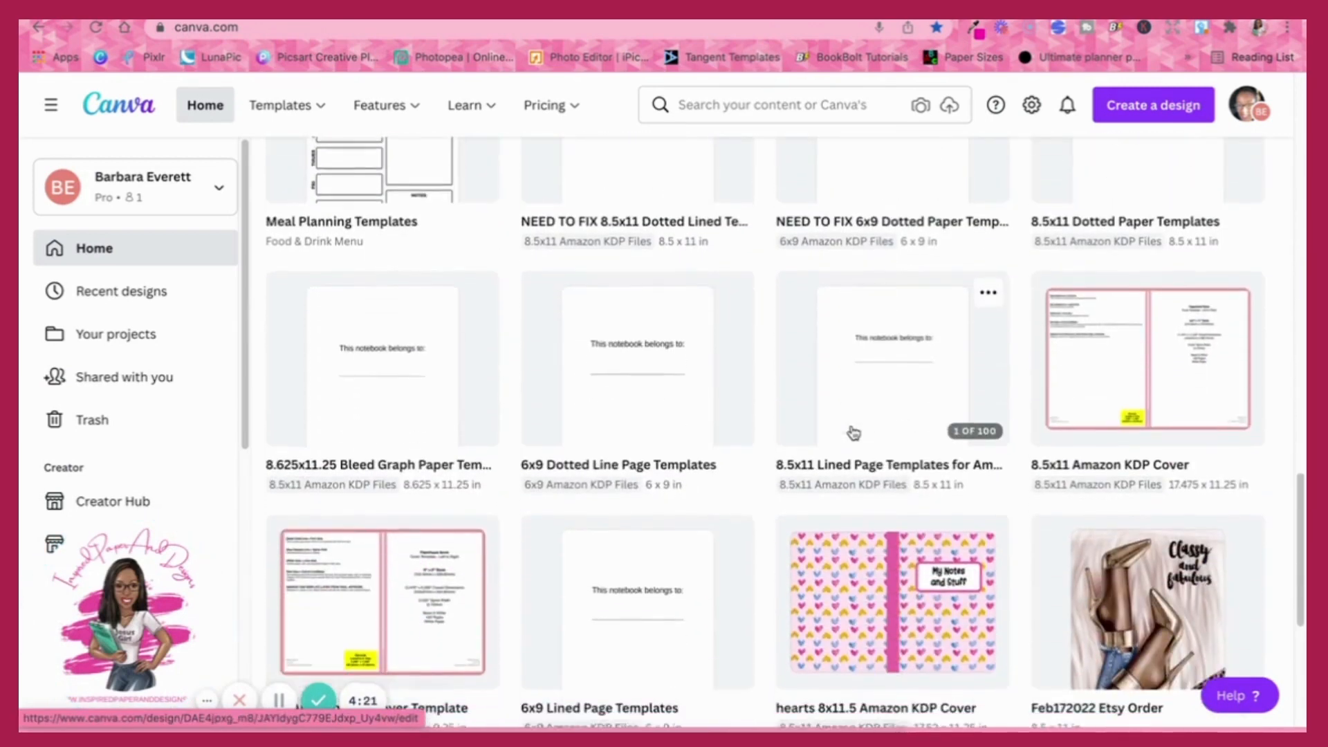
pyautogui.scroll(-3, 609, 408)
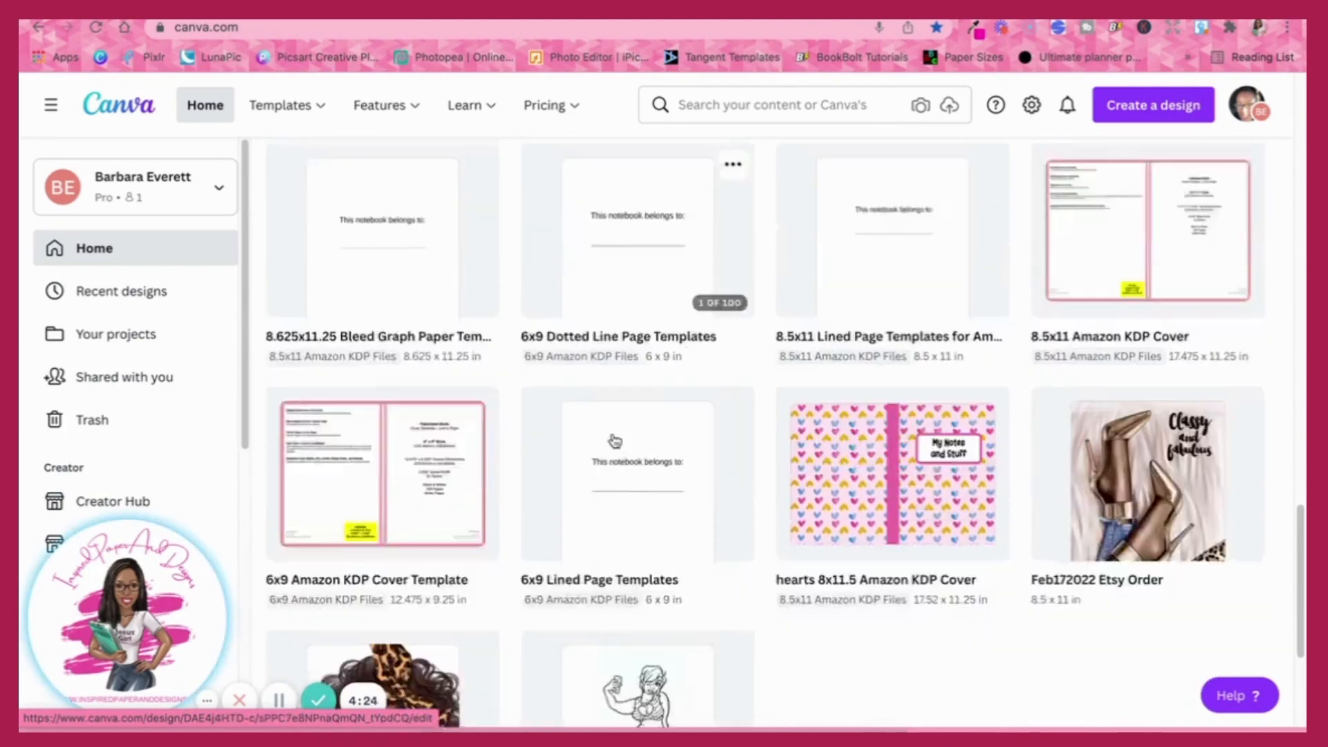
pyautogui.click(634, 392)
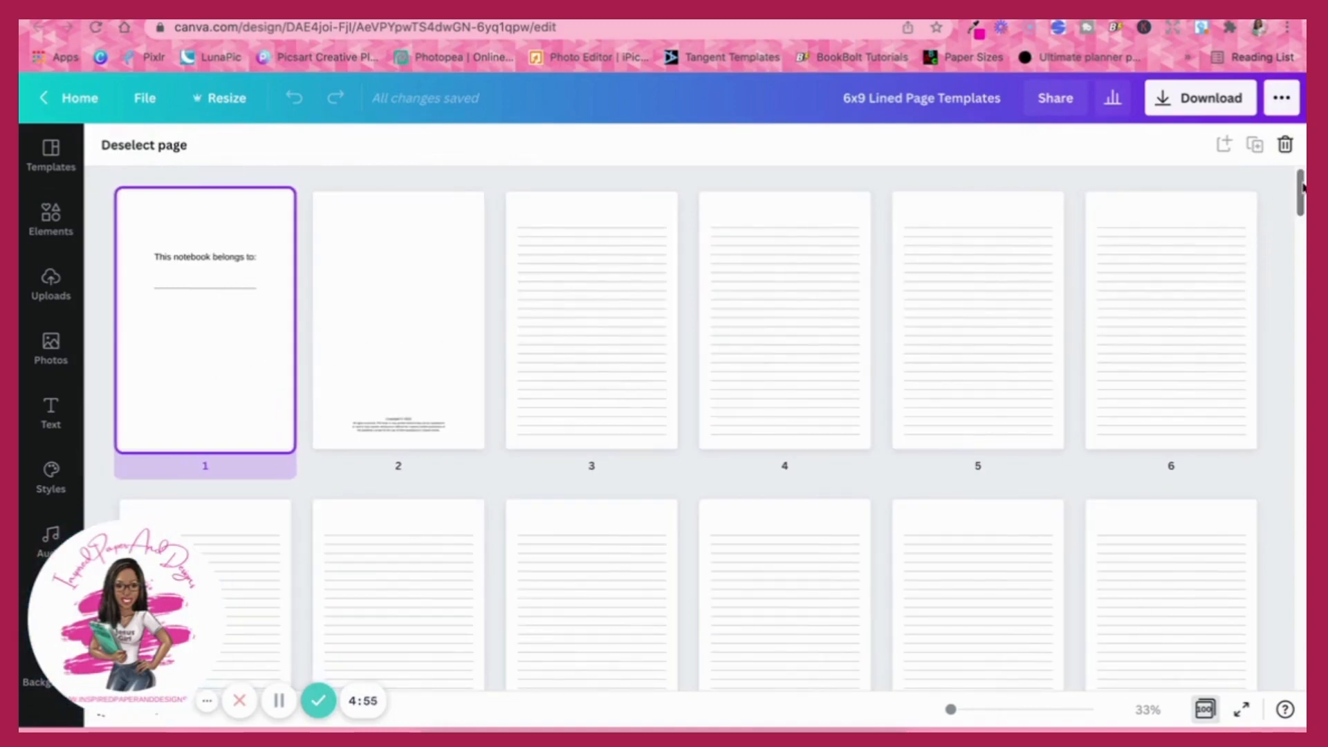
pyautogui.moveTo(1303, 201)
pyautogui.mouseDown()
pyautogui.moveTo(1299, 256)
pyautogui.moveTo(1301, 190)
pyautogui.mouseUp()
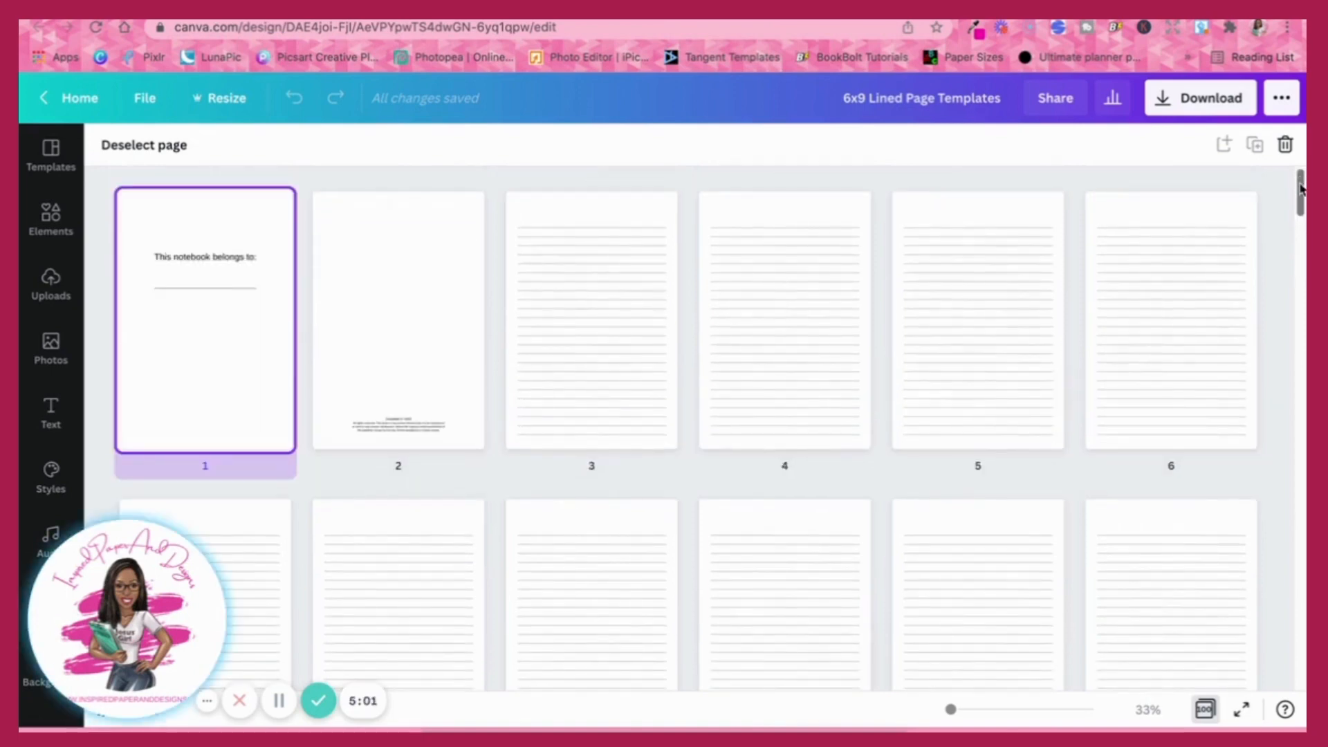
pyautogui.click(388, 435)
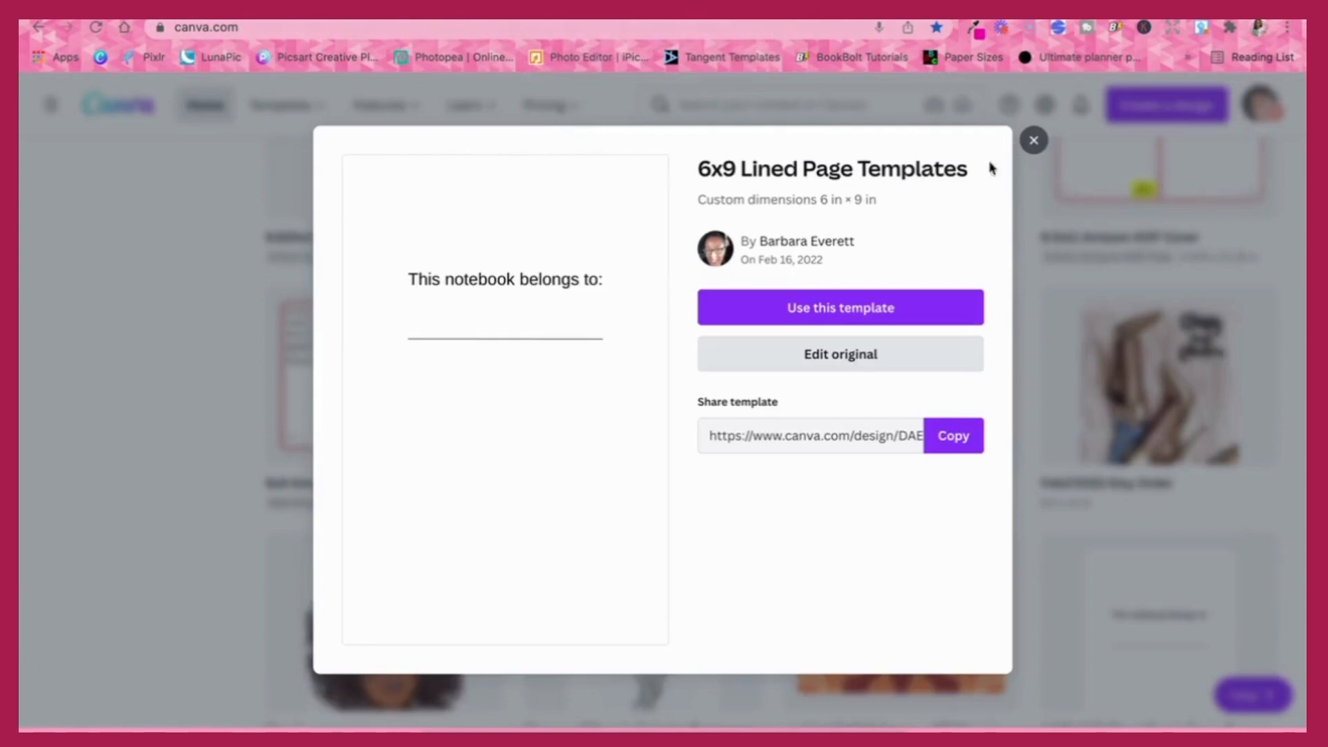
pyautogui.click(1034, 140)
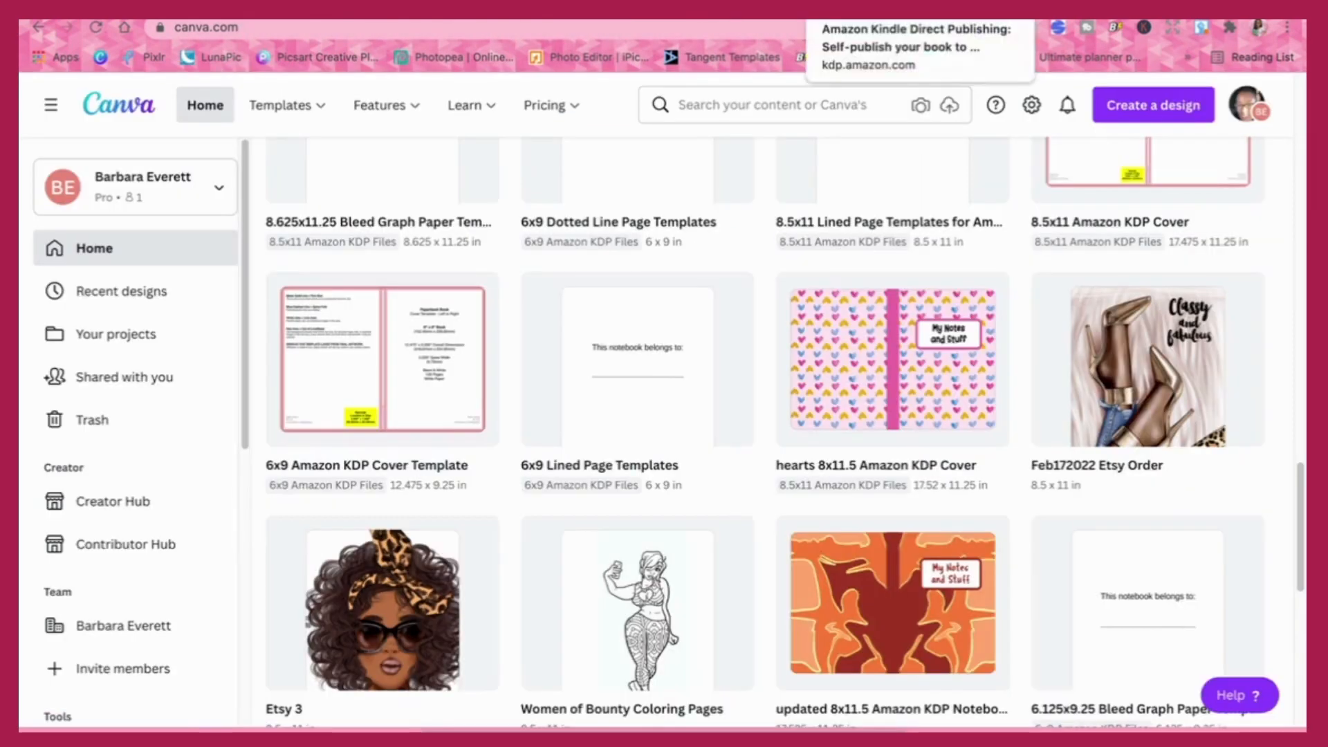
# Switch to Kindle Direct Publishing and start a new paperback title.
pyautogui.click(831, 8)
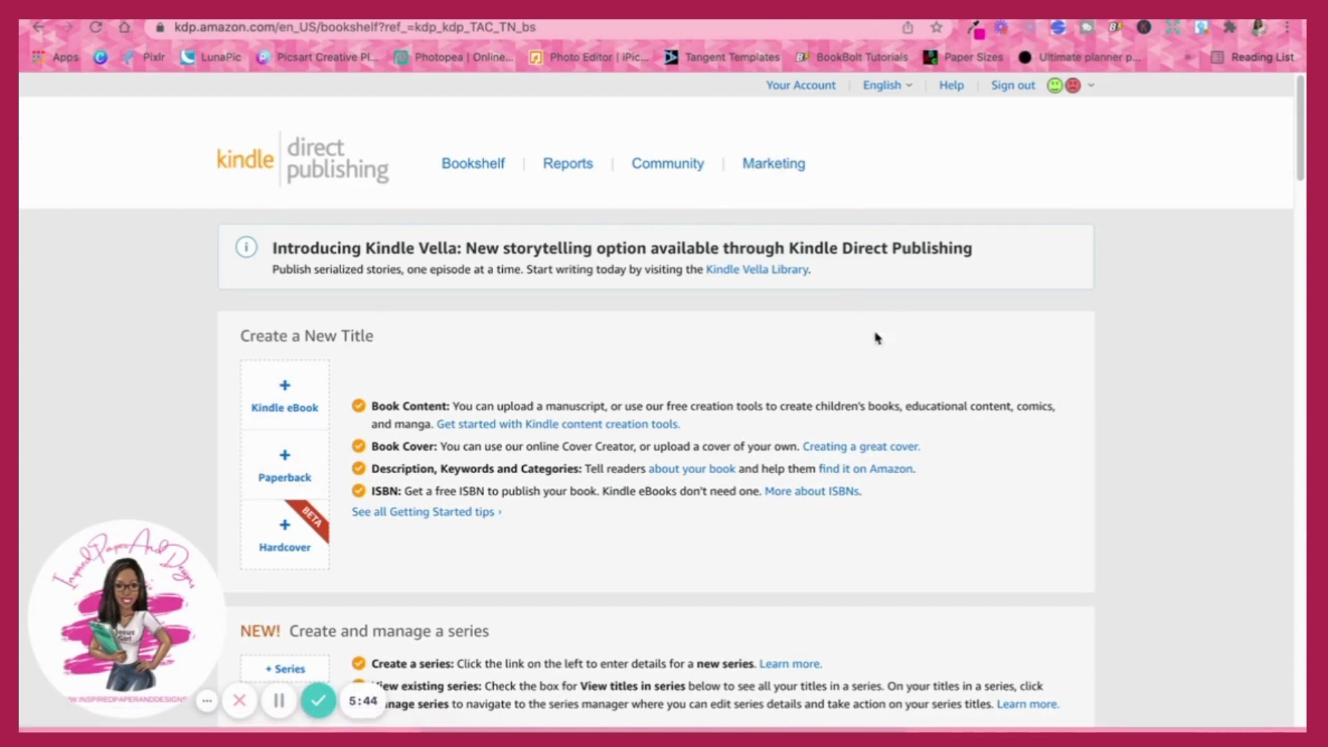
pyautogui.click(286, 476)
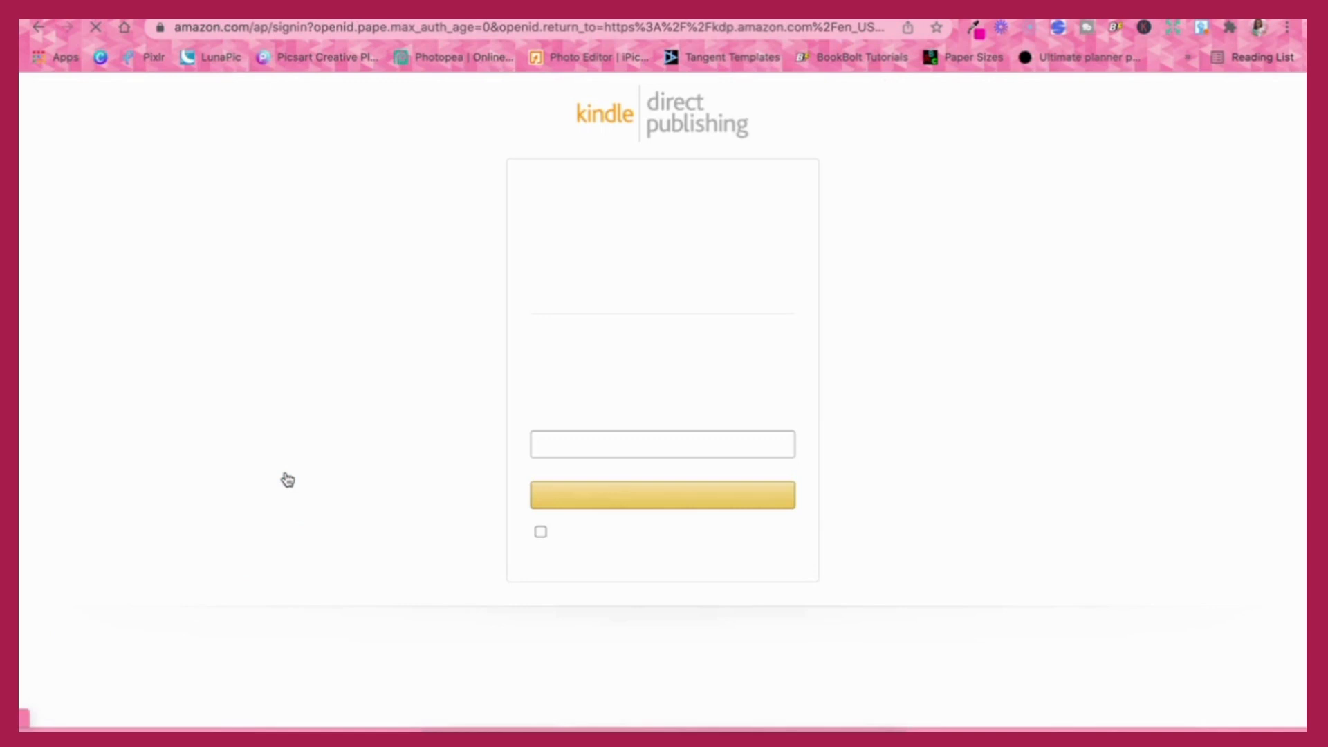
# Sign in to the Kindle Direct Publishing account with the account password.
pyautogui.click(628, 446)
pyautogui.click(633, 500)
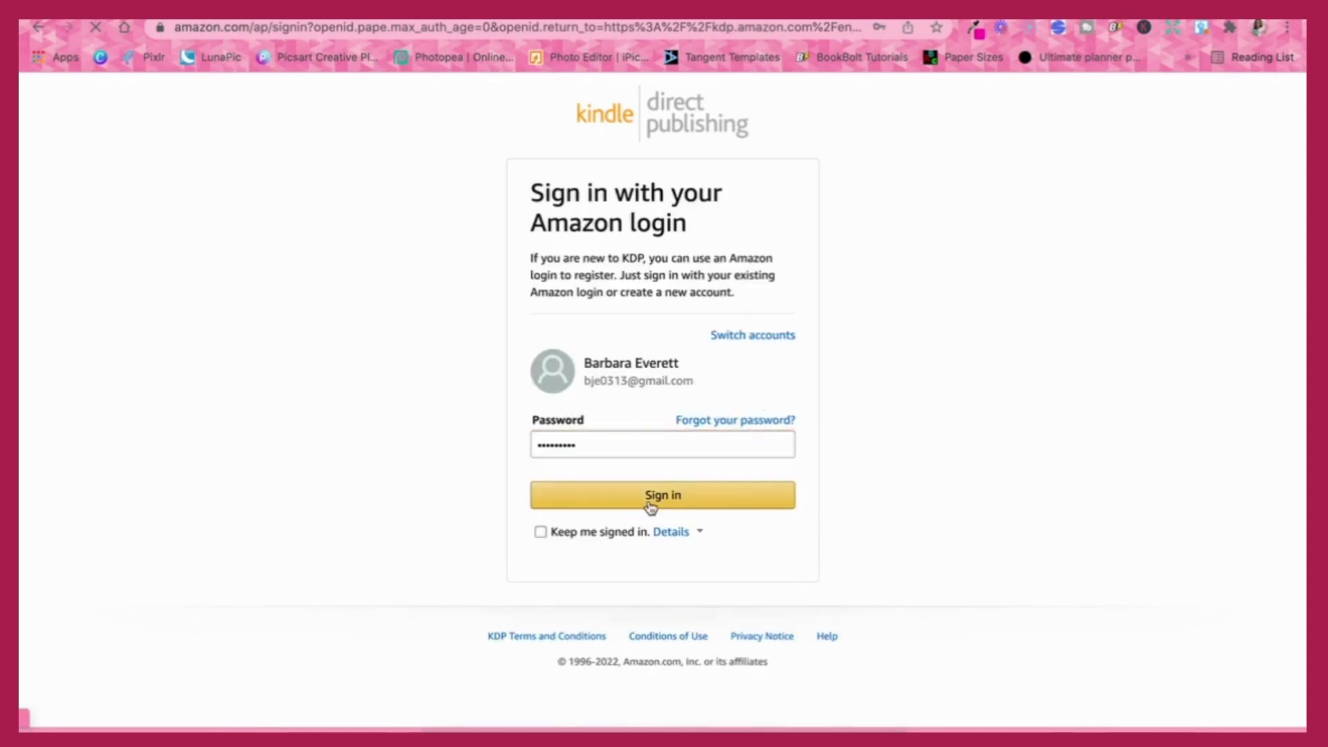
pyautogui.click(650, 503)
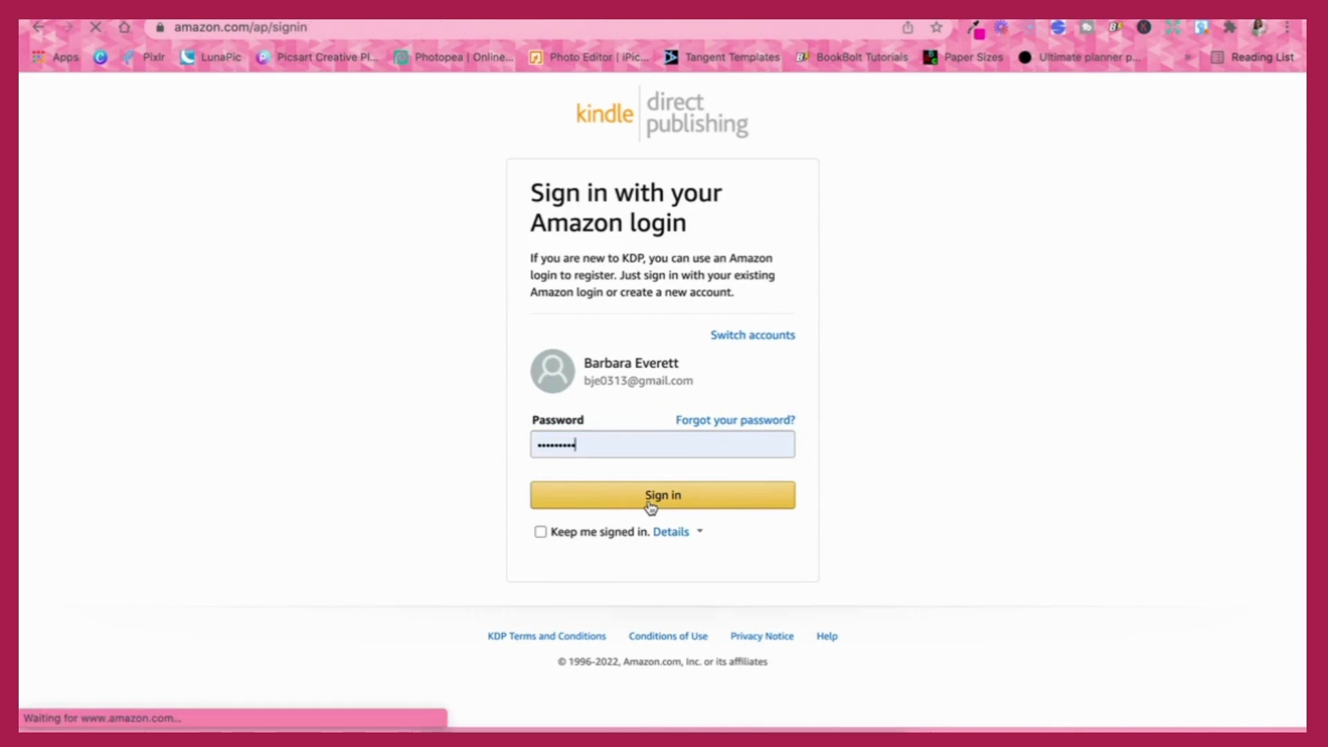
pyautogui.click(640, 520)
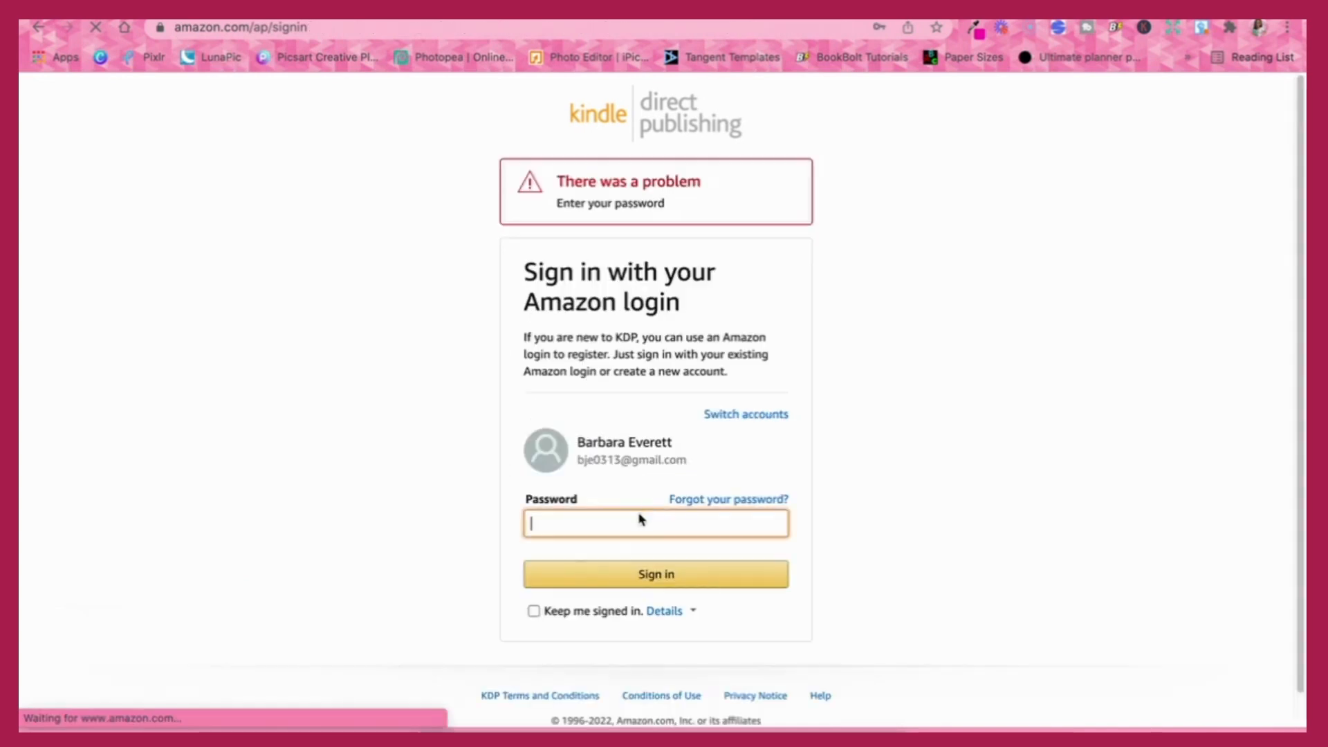
pyautogui.click(602, 586)
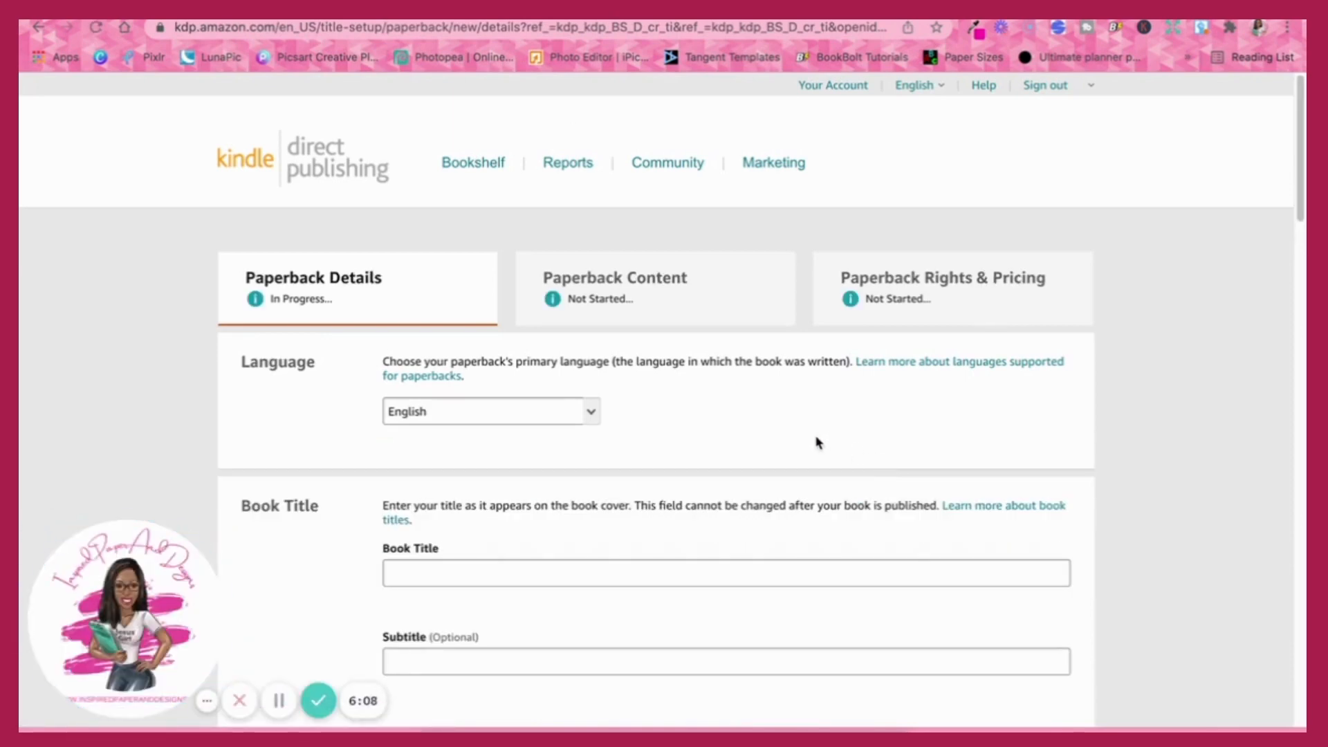
# Enter "Blank Lined Journal" as the paperback's book title.
pyautogui.scroll(-1, 818, 443)
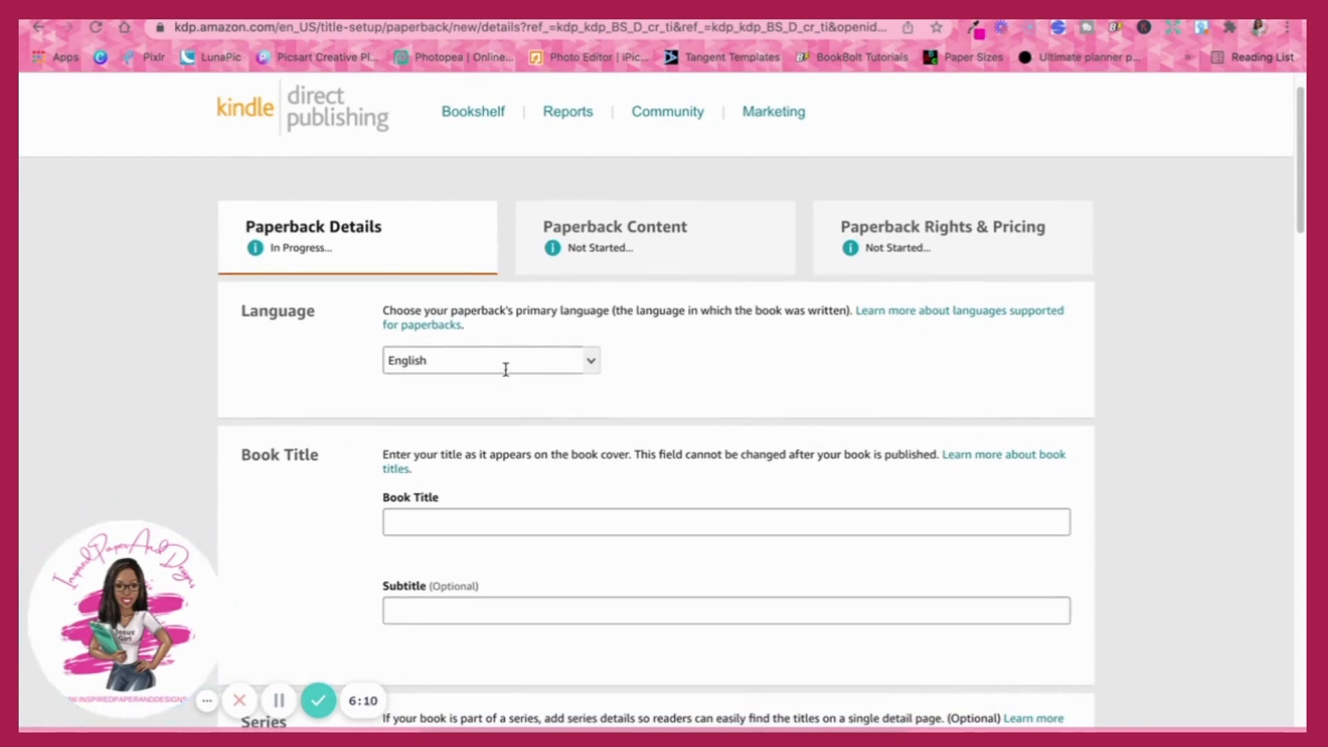
pyautogui.scroll(-2, 568, 413)
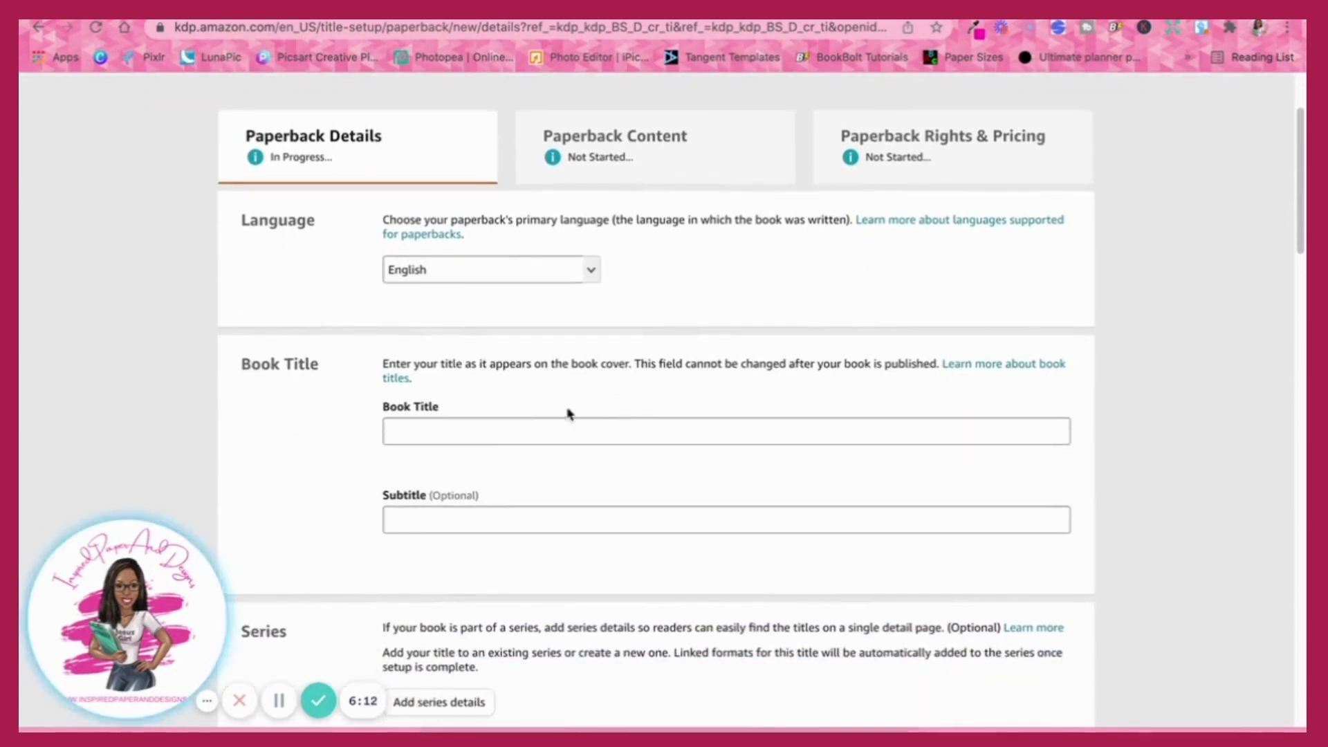
pyautogui.click(518, 426)
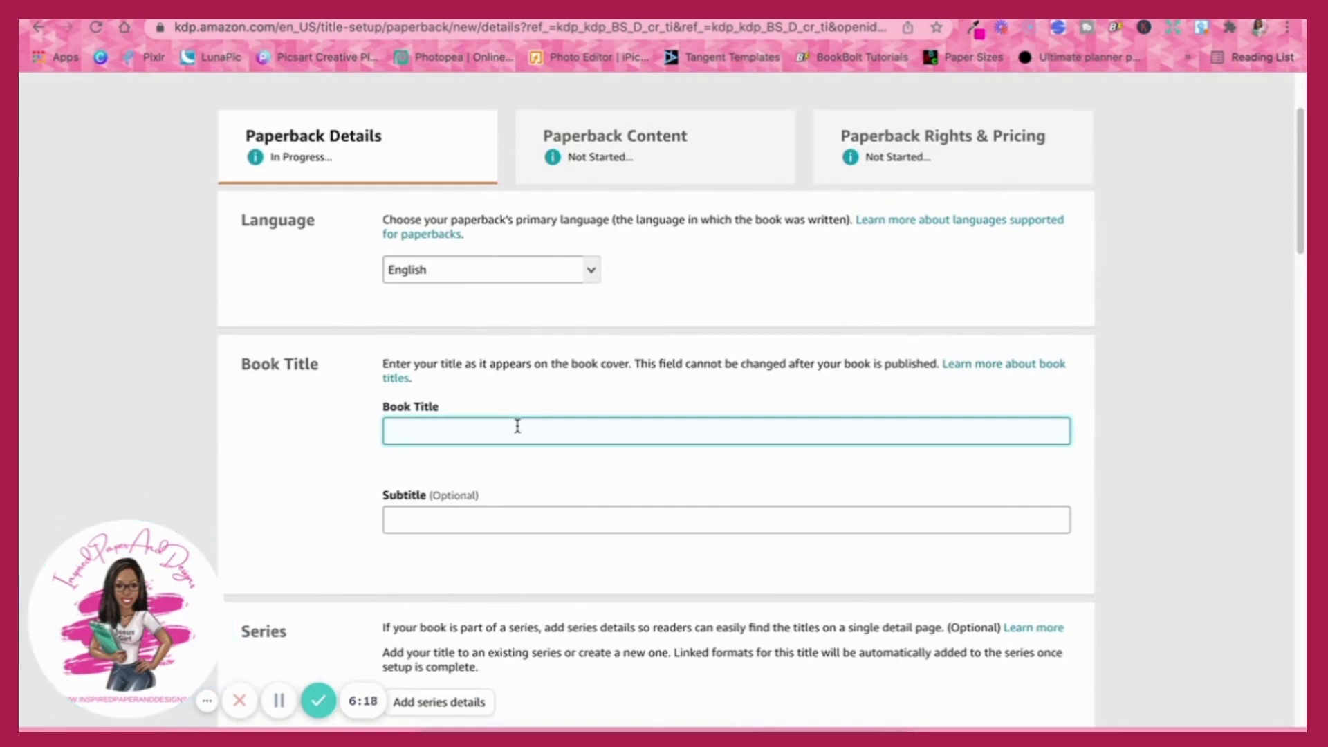
pyautogui.write('Blank ')
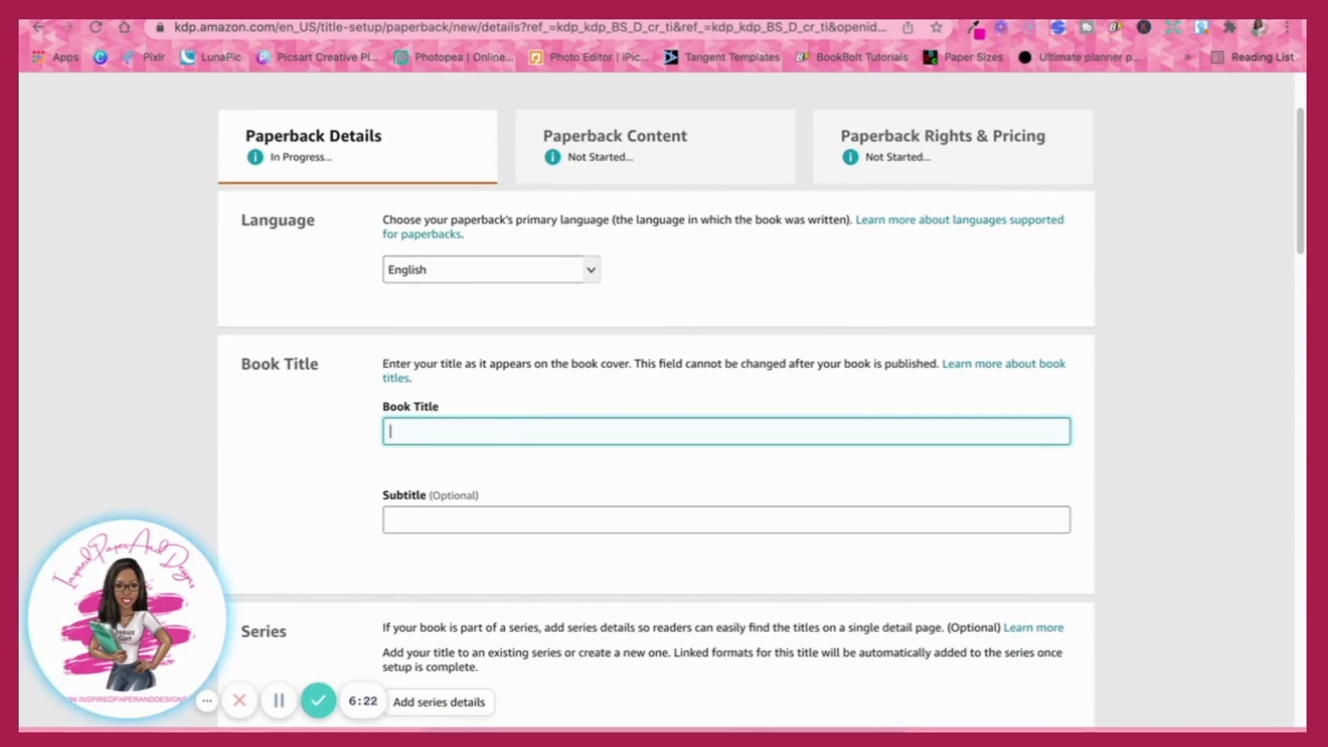
pyautogui.write('Lilned J')
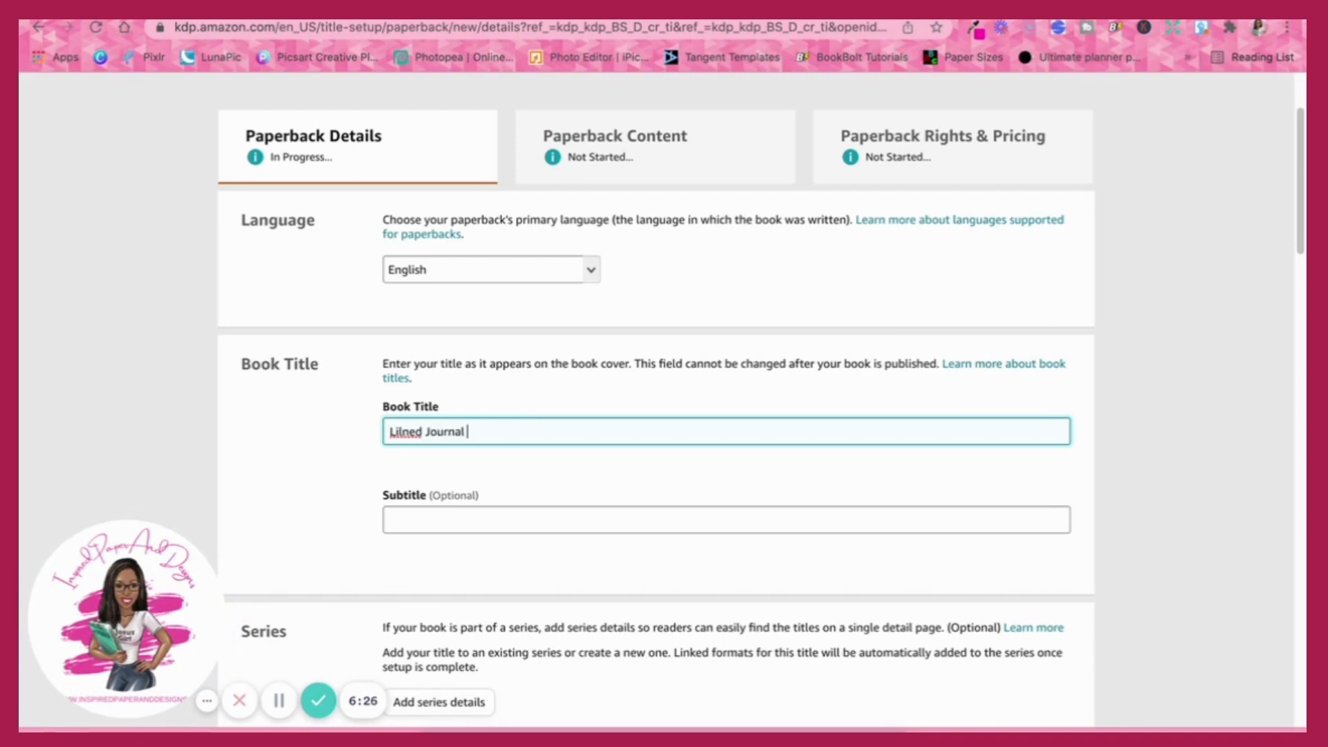
pyautogui.write('ournal')
pyautogui.press('BackSpace')
pyautogui.press('BackSpace')
pyautogui.press('BackSpace')
pyautogui.press('BackSpace')
pyautogui.press('BackSpace')
pyautogui.press('BackSpace')
pyautogui.press('BackSpace')
pyautogui.press('BackSpace')
pyautogui.press('BackSpace')
pyautogui.press('BackSpace')
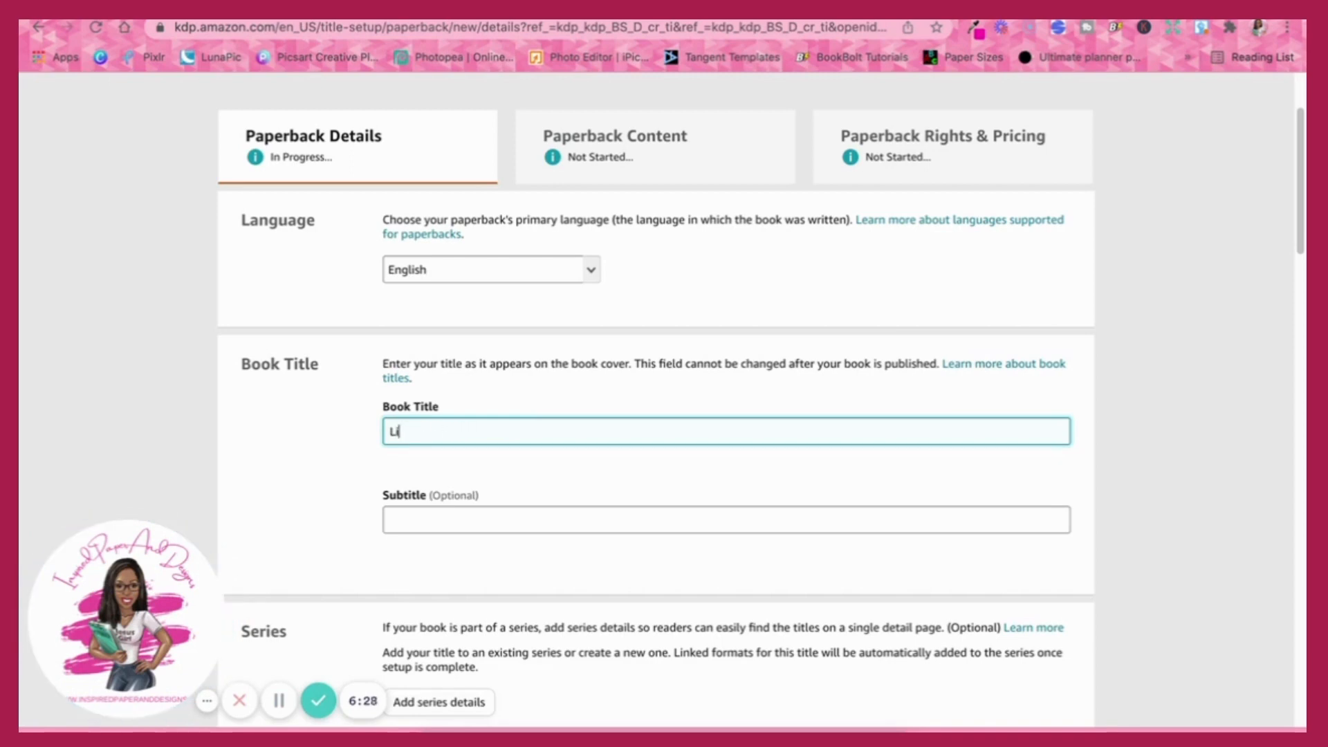
pyautogui.write('ned Journal')
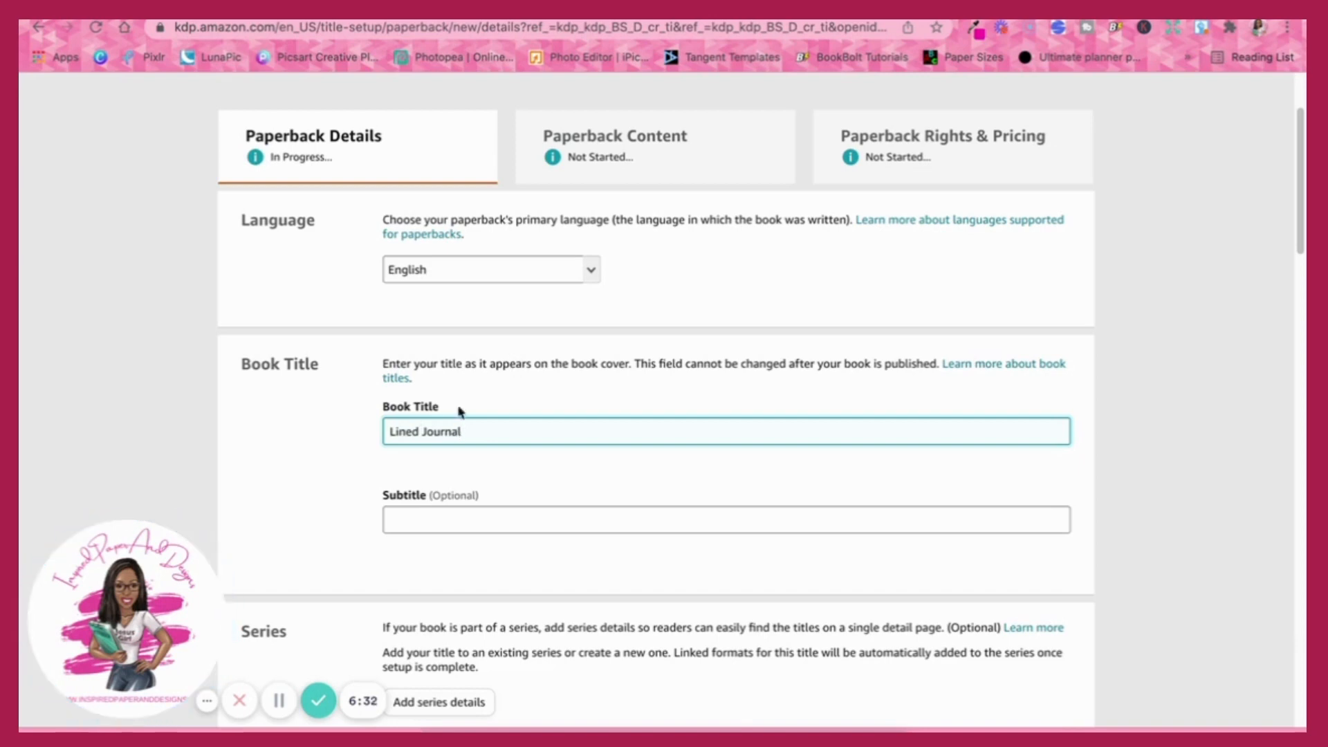
pyautogui.click(387, 429)
pyautogui.write('Blank')
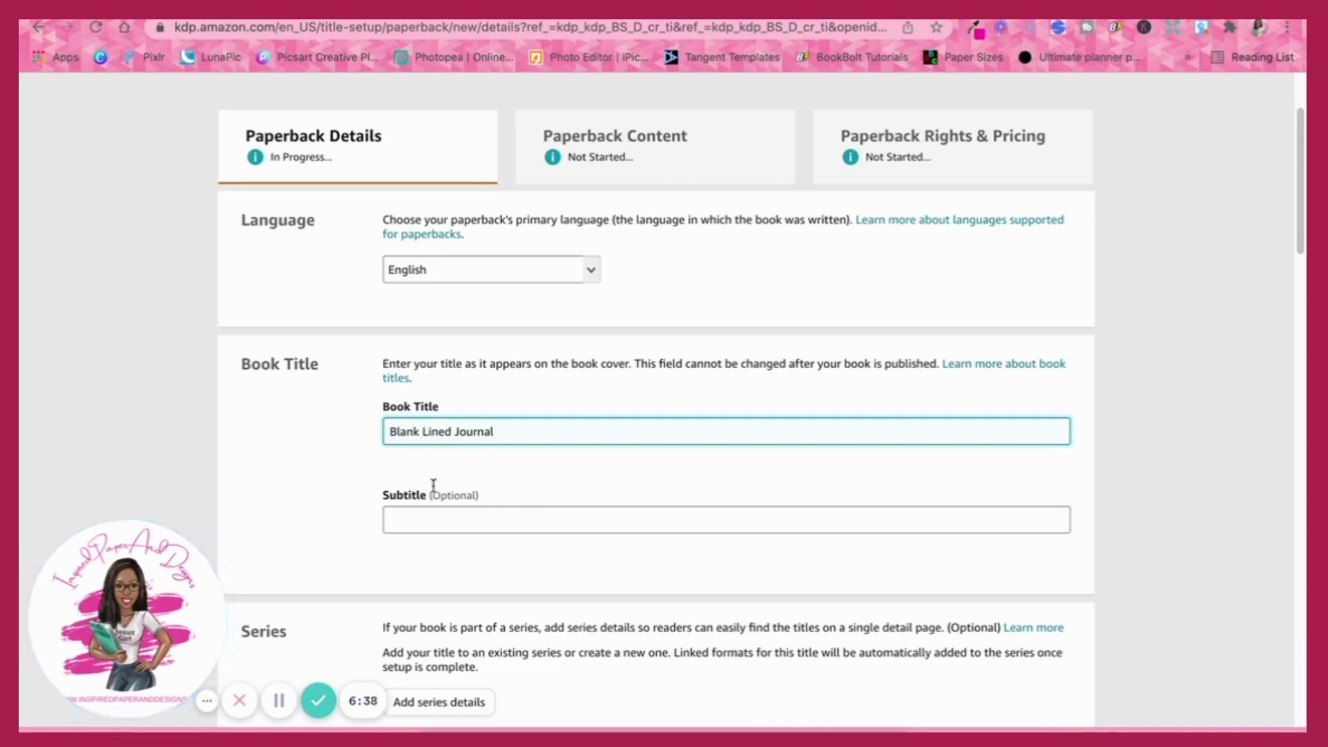
# Enter the primary author's first and last name in the paperback details.
pyautogui.scroll(-3, 578, 477)
pyautogui.scroll(-3, 605, 462)
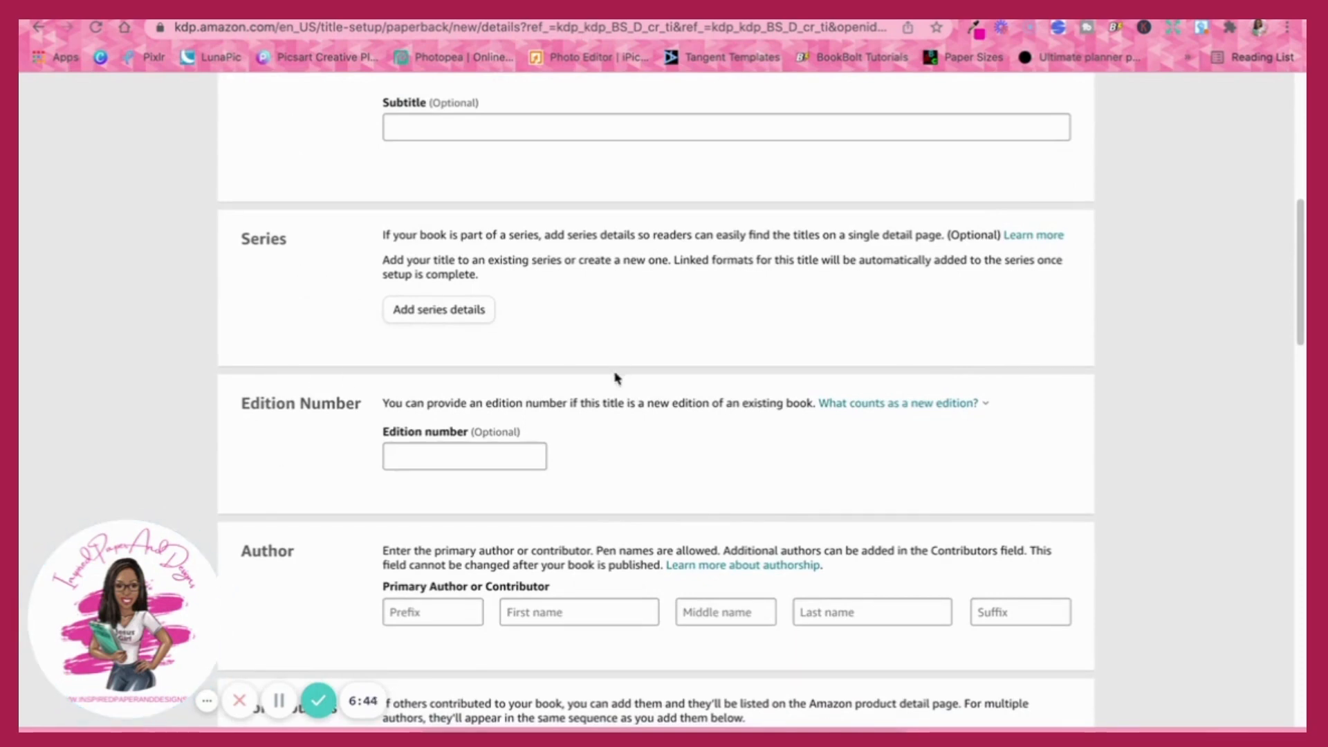
pyautogui.scroll(-3, 621, 402)
pyautogui.click(551, 360)
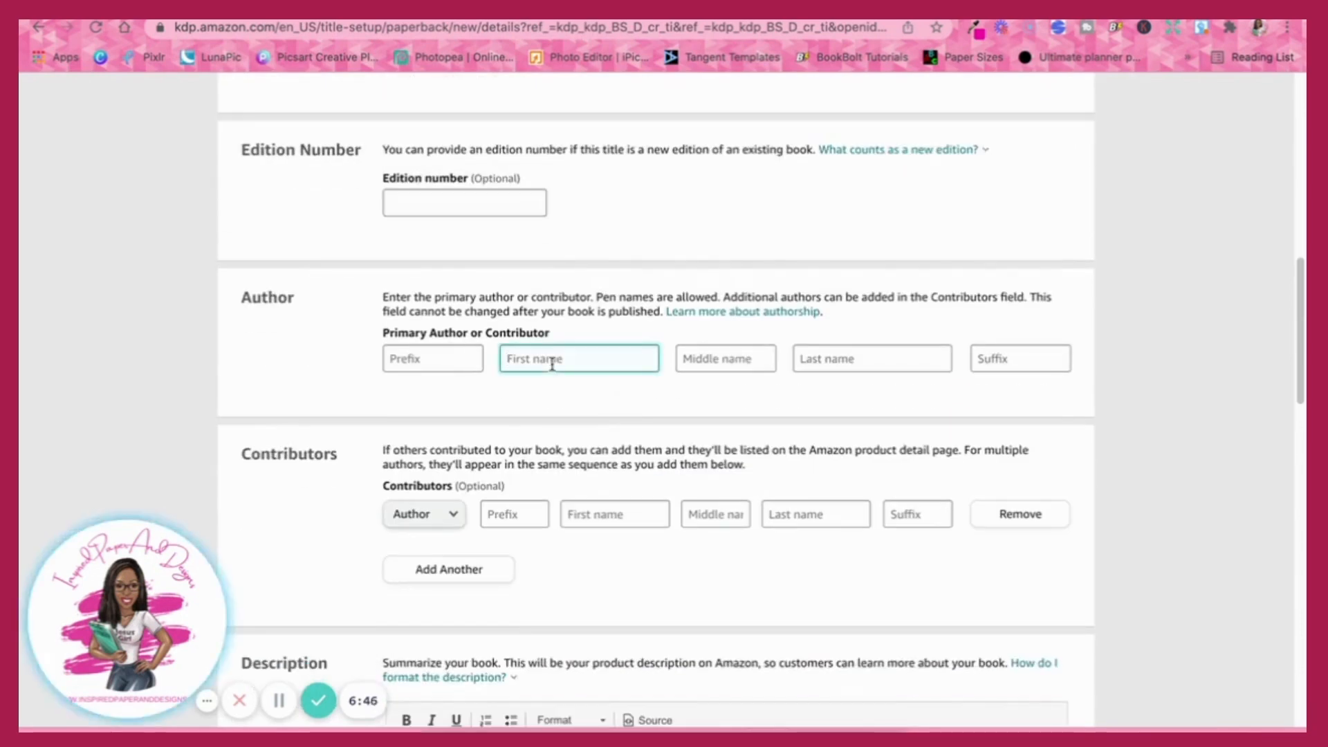
pyautogui.write('Babara')
pyautogui.press('Tab')
pyautogui.hotkey('shift', 'Tab')
pyautogui.write('Barbara')
pyautogui.press('Tab')
pyautogui.press('Tab')
pyautogui.write('Everett')
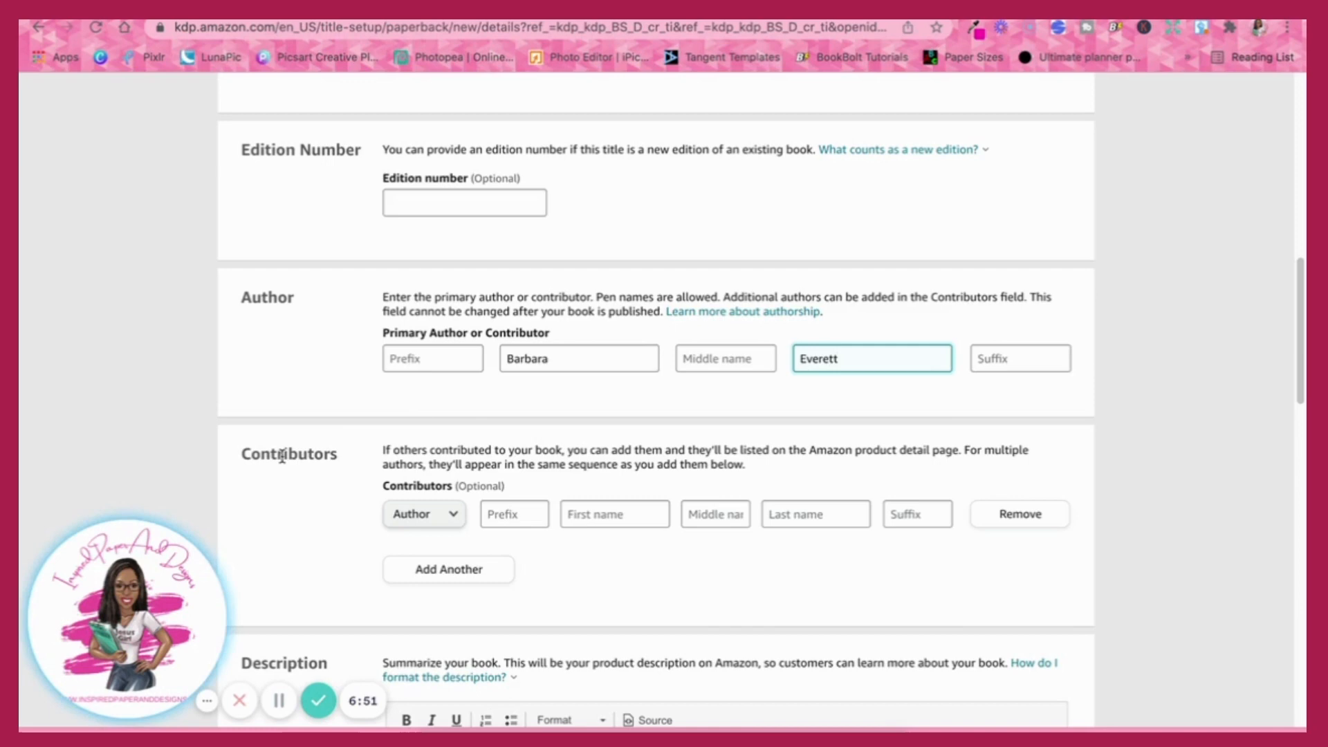
# Examine the roles available for an additional contributor, leaving the contributor entry at Author.
pyautogui.scroll(-3, 290, 457)
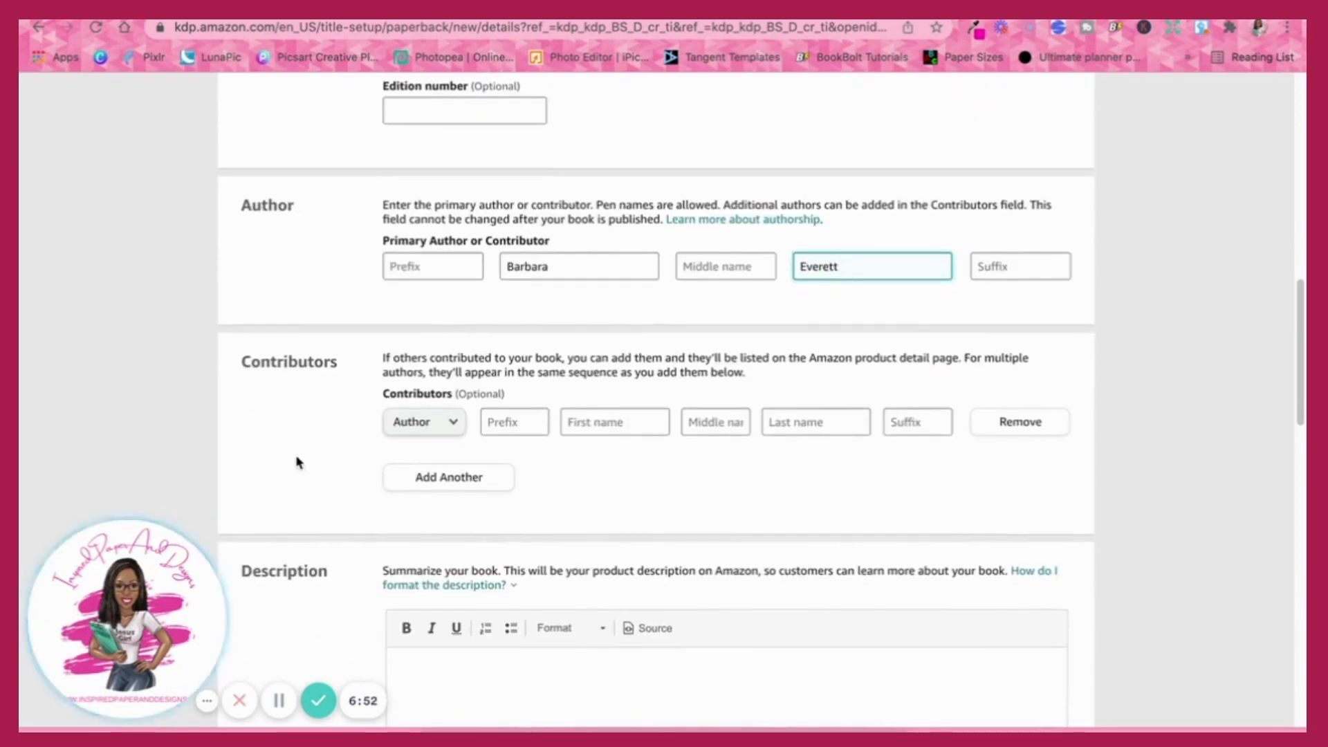
pyautogui.click(445, 422)
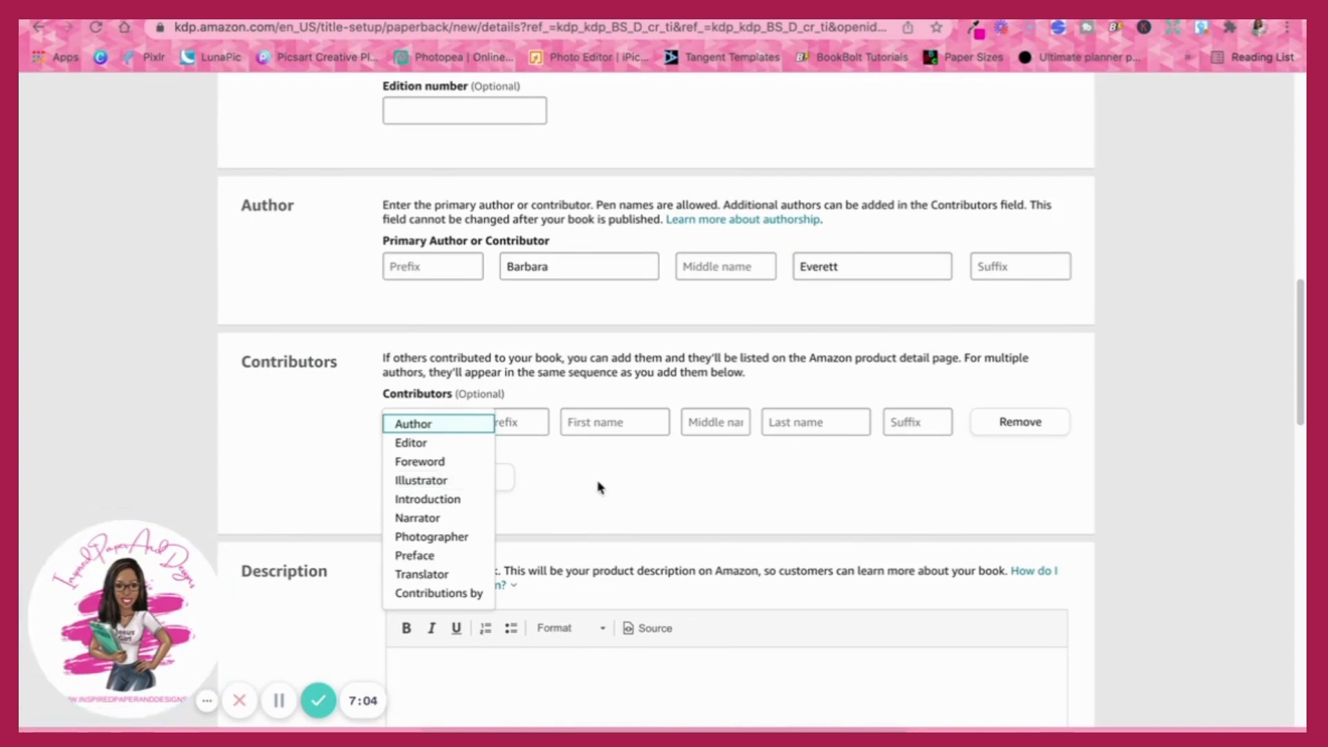
pyautogui.scroll(-3, 623, 495)
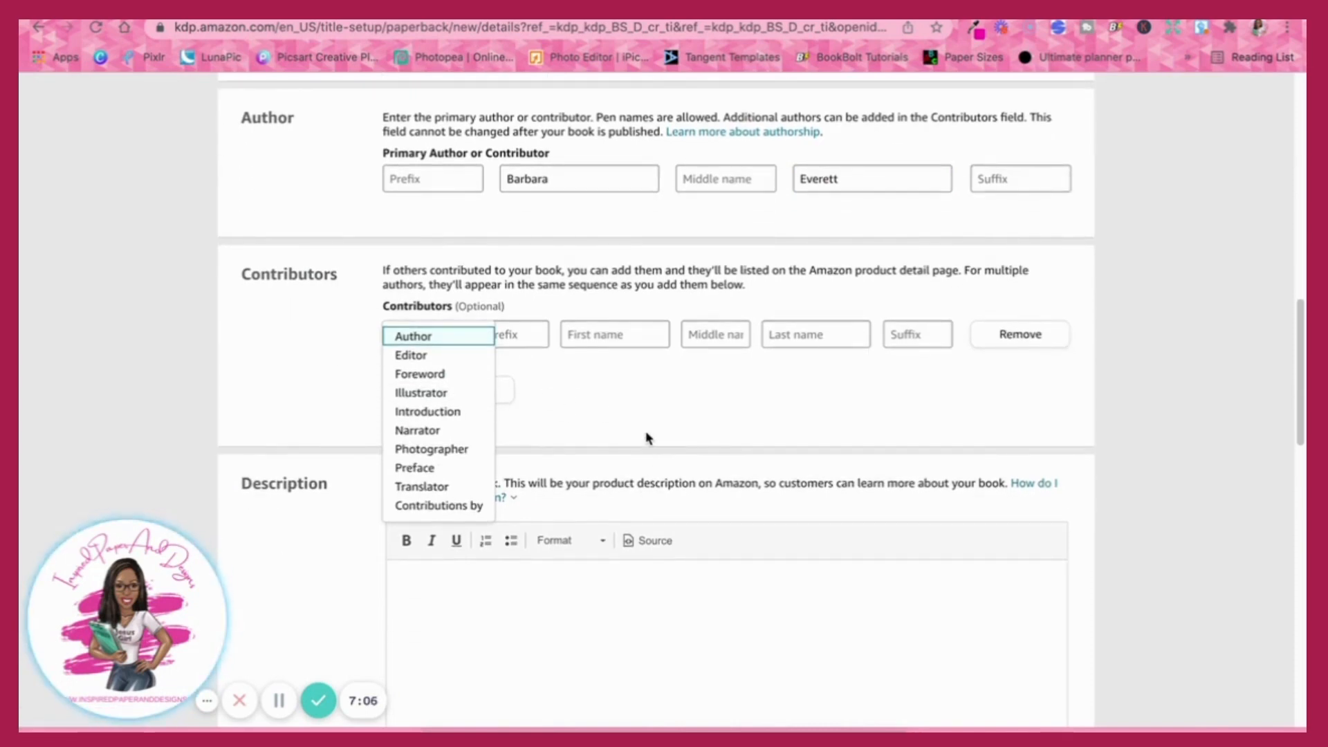
pyautogui.click(647, 437)
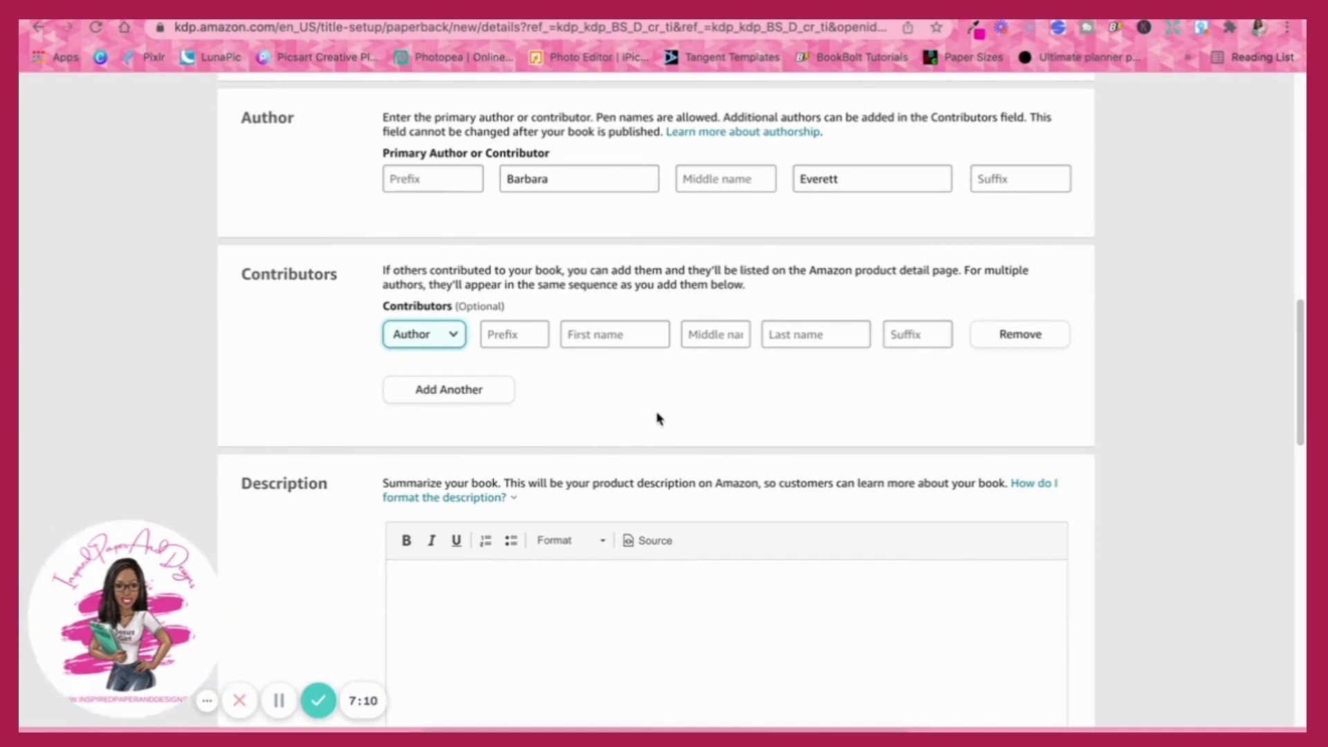
# Write "This lined journal is perfect for jotting down your thoughts, organizing your plans or recording special memories." as the book description.
pyautogui.scroll(-1, 643, 405)
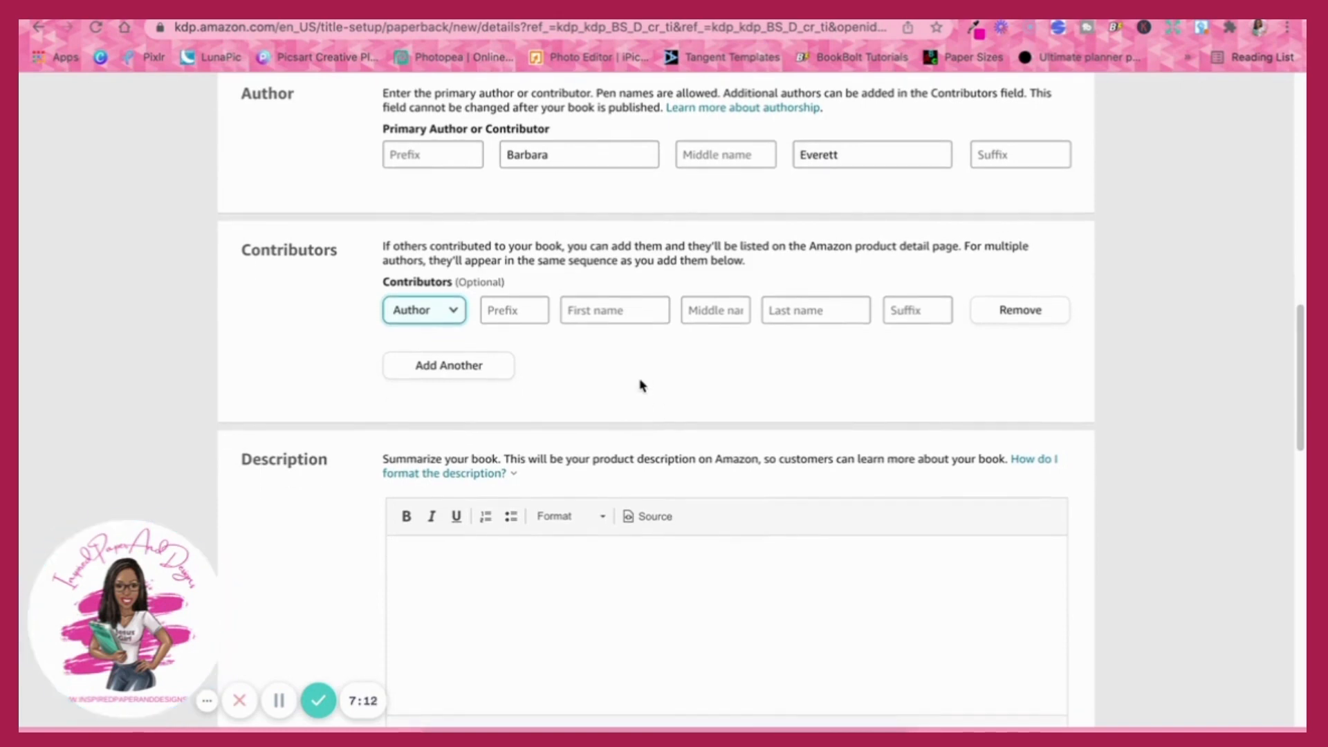
pyautogui.scroll(-1, 640, 384)
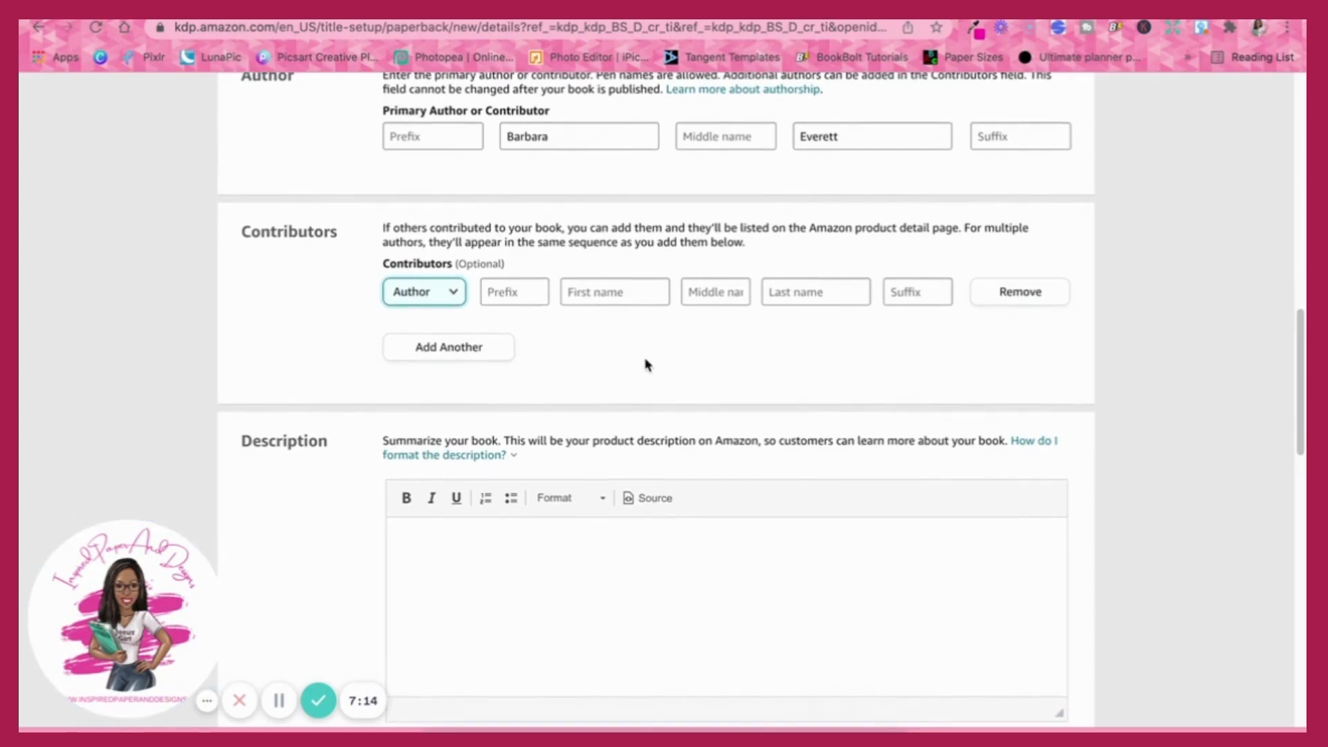
pyautogui.scroll(-1, 647, 366)
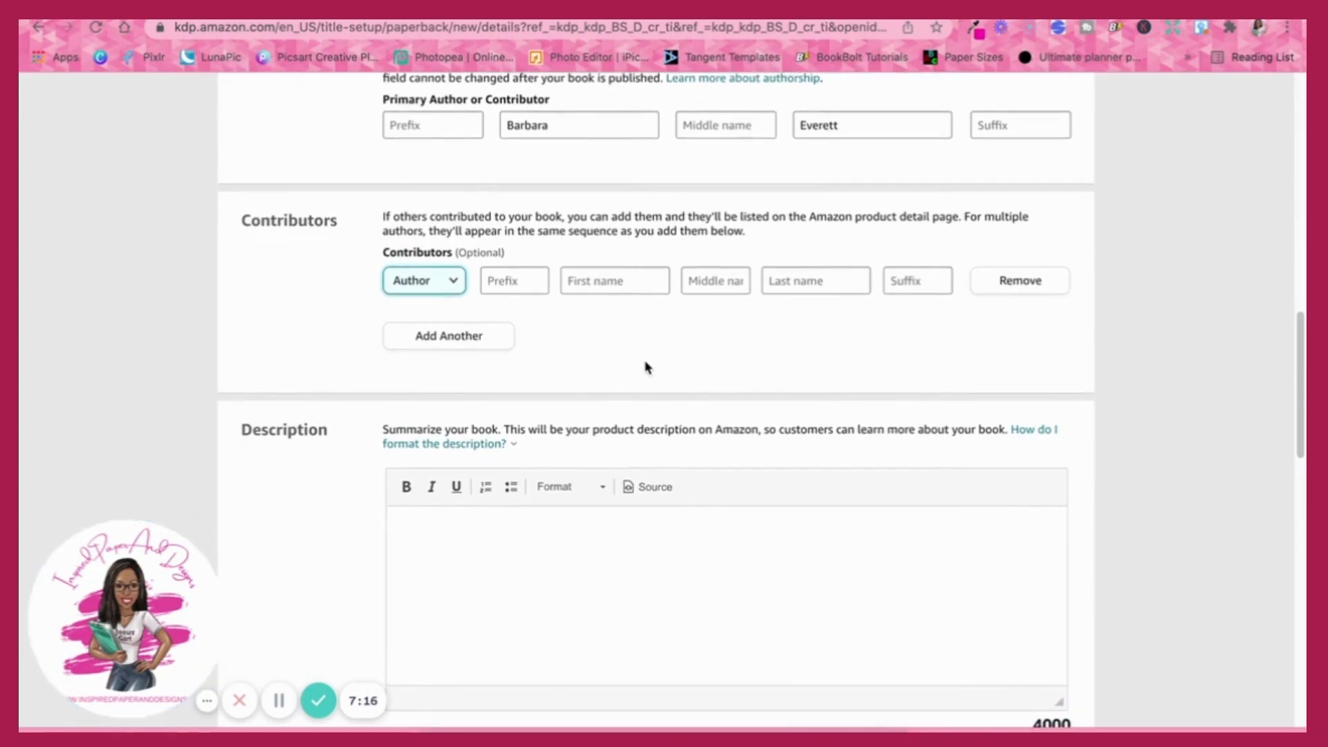
pyautogui.scroll(-1, 656, 363)
pyautogui.scroll(-1, 763, 357)
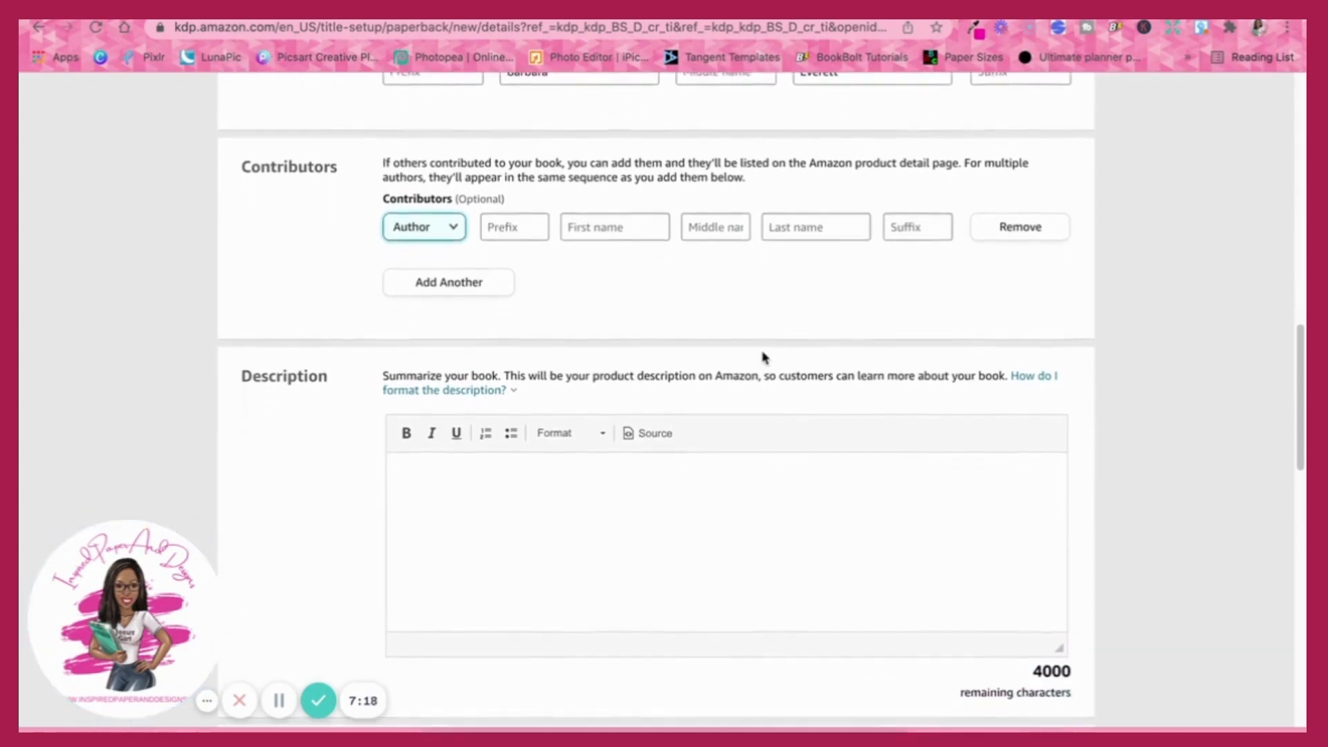
pyautogui.click(723, 517)
pyautogui.scroll(-3, 724, 518)
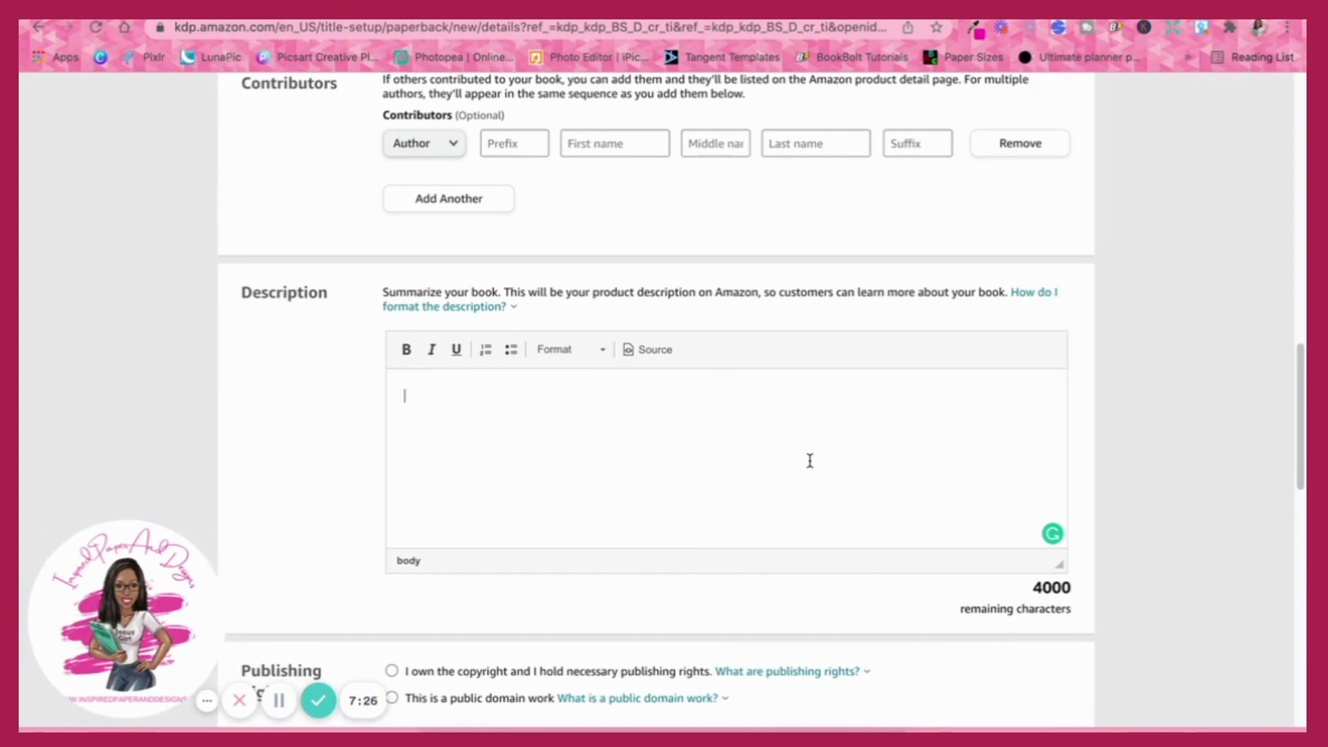
pyautogui.write('This lined journal is perfe')
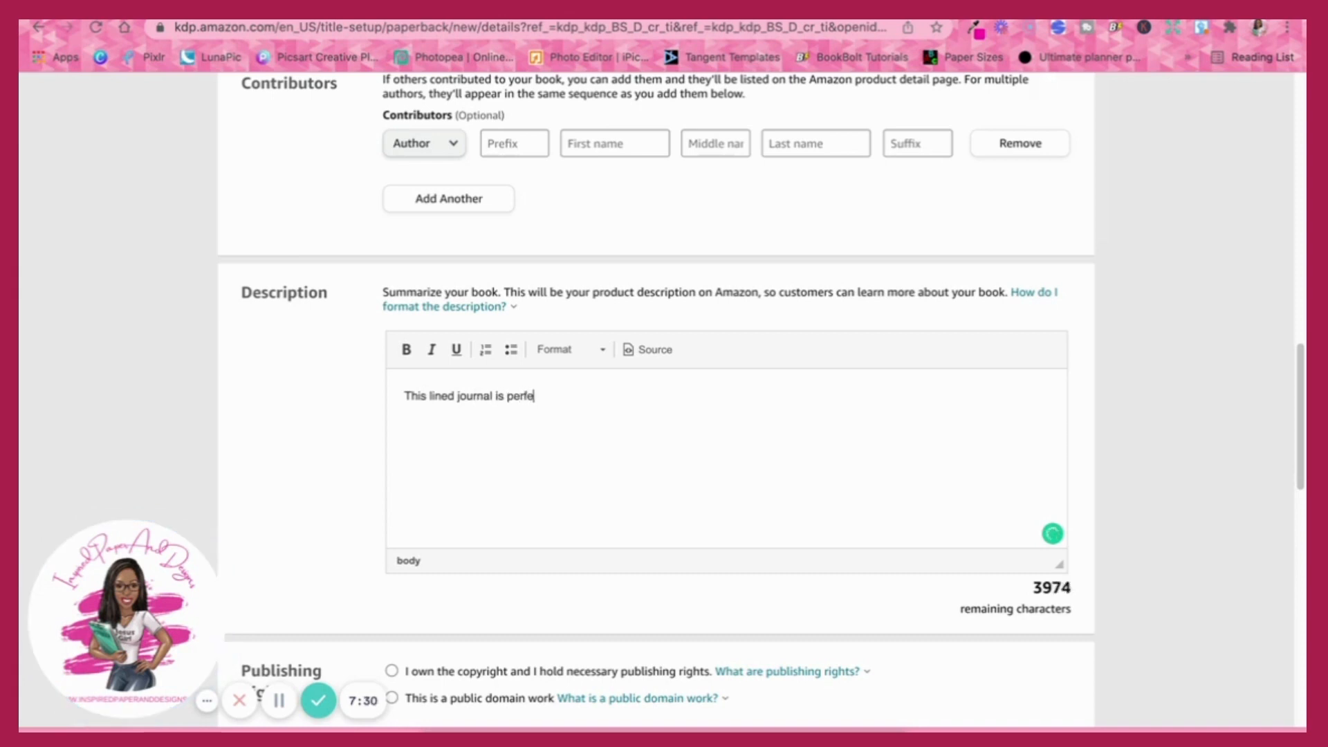
pyautogui.write('ct for jotting down your ')
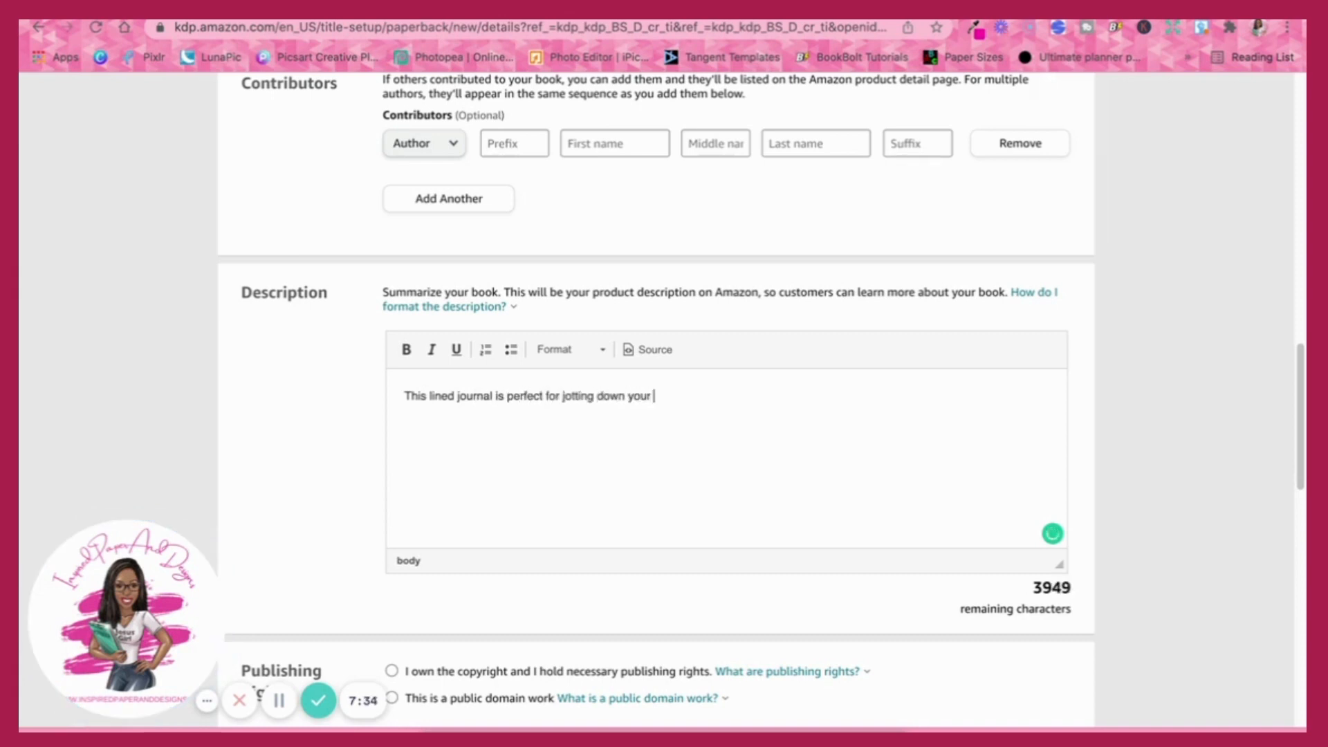
pyautogui.write('thoughts, orgnani')
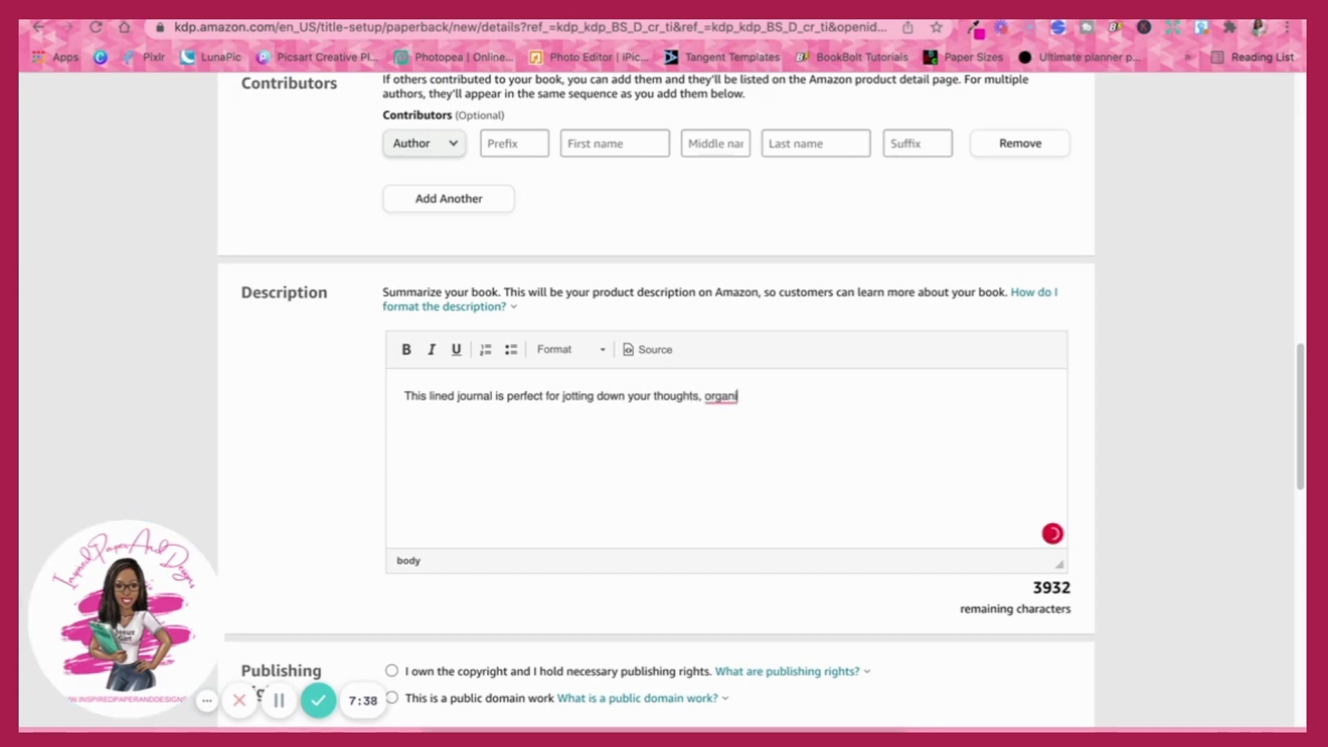
pyautogui.write('ngzing your plans or')
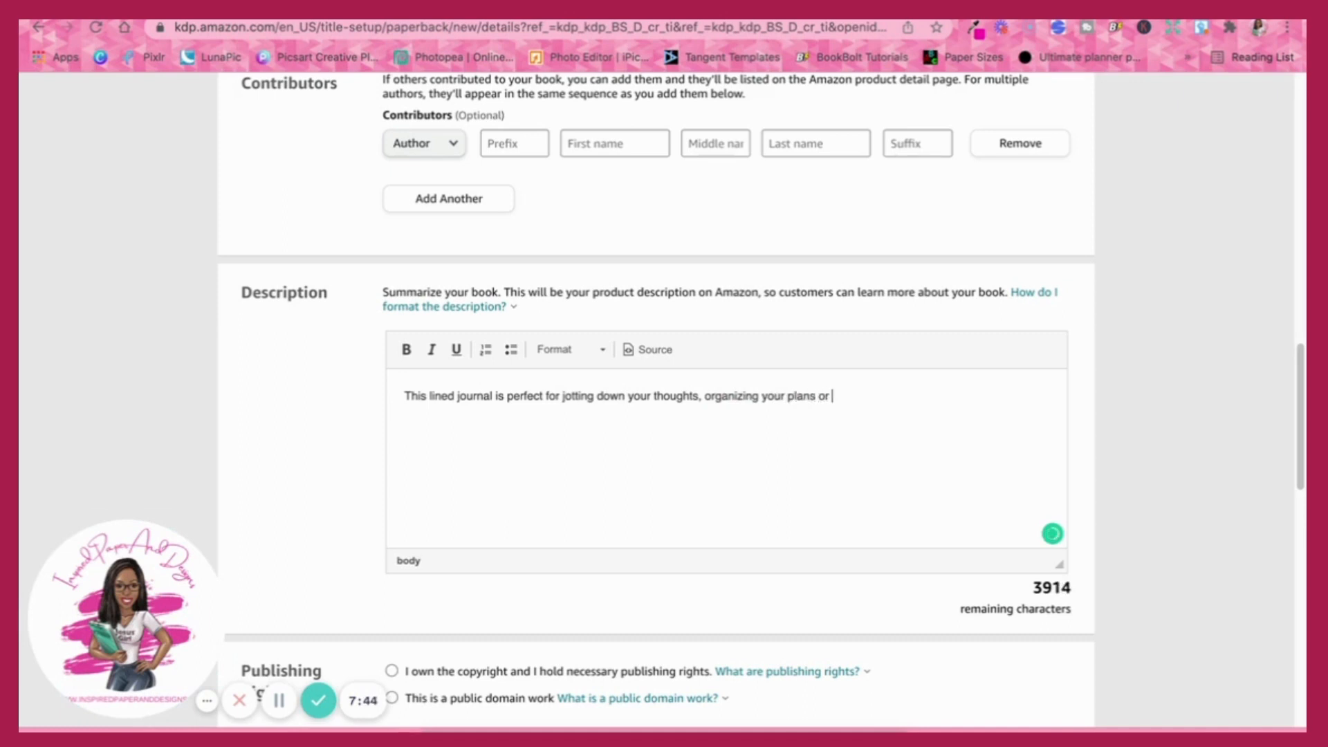
pyautogui.write('recording special memro')
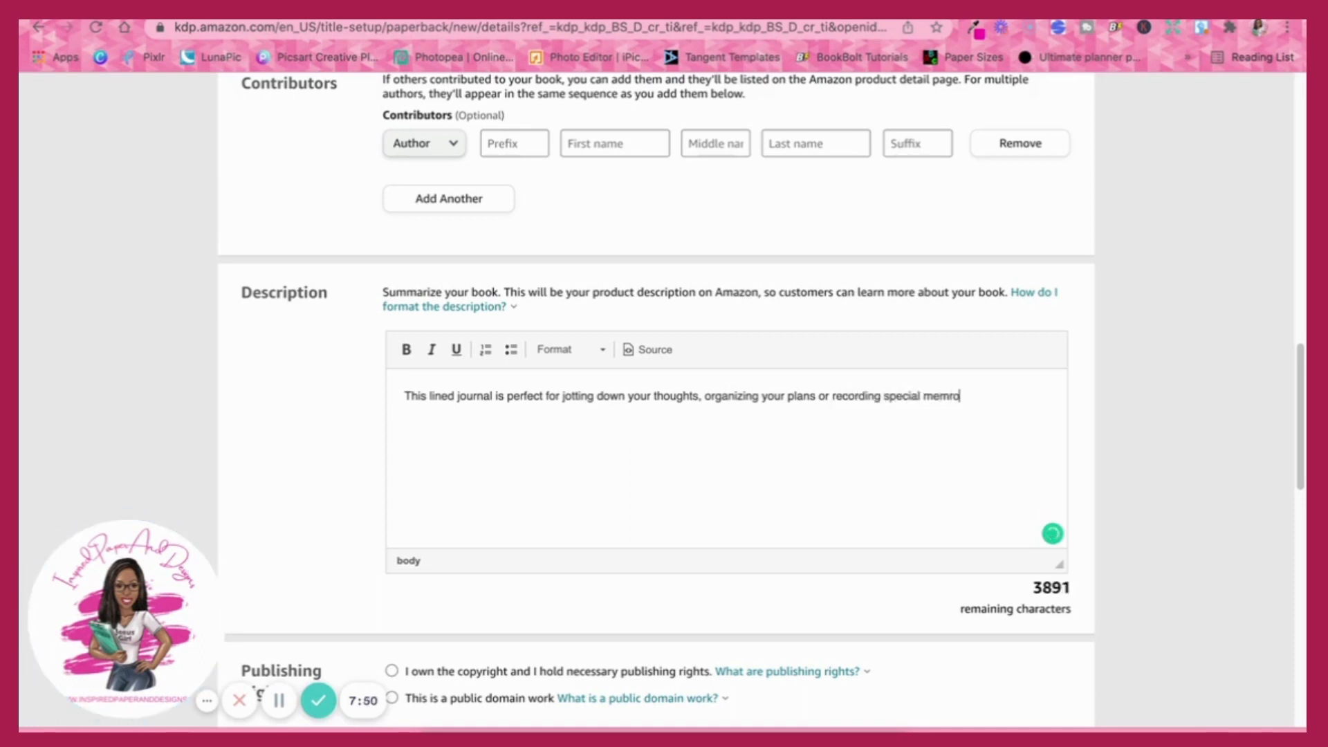
pyautogui.press('BackSpace')
pyautogui.write('ories.')
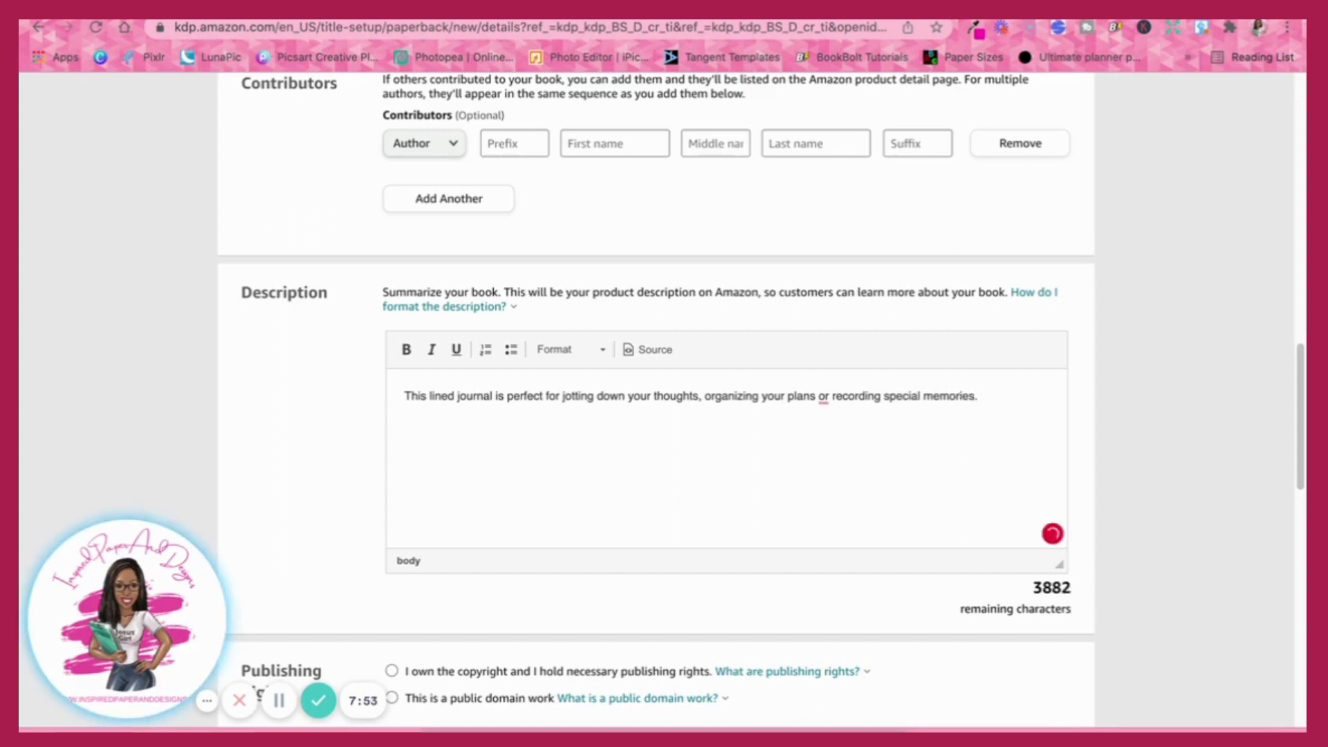
# Add the heading line "Specfications:" as a new paragraph below the opening sentence of the description.
pyautogui.press('Return')
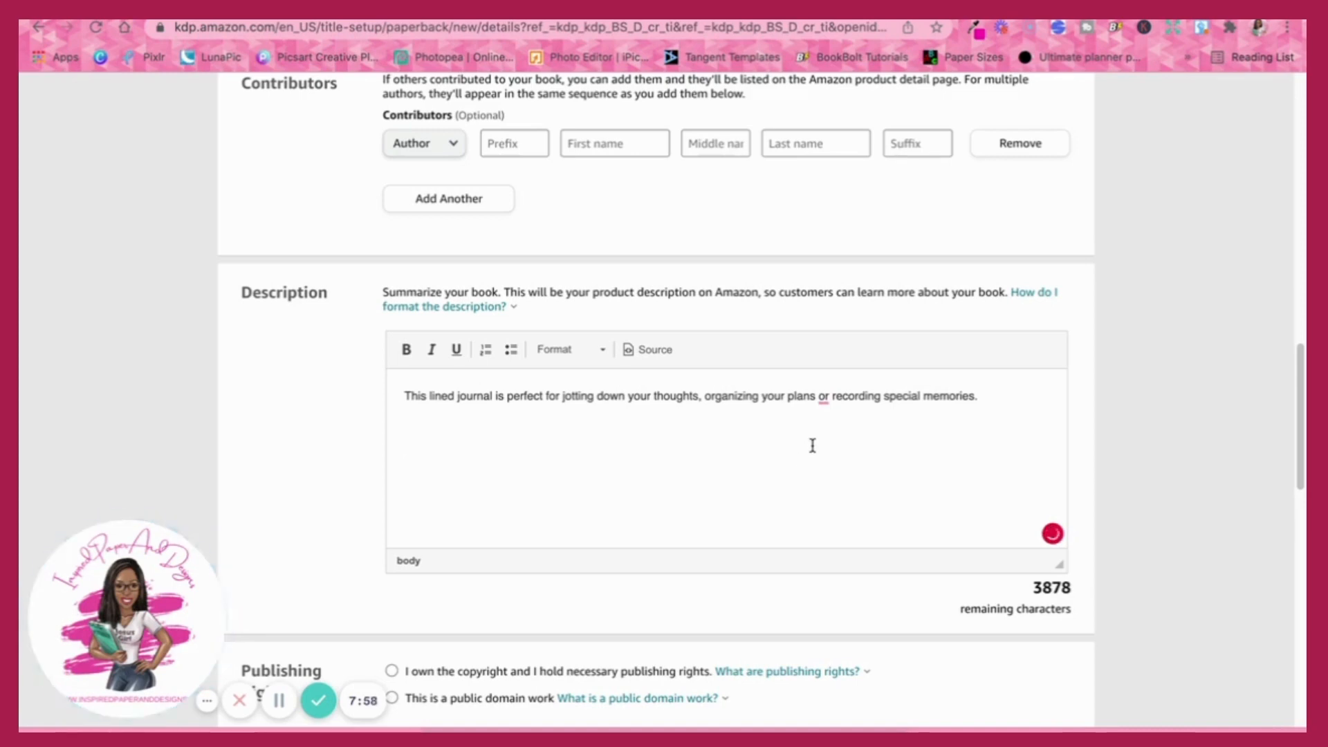
pyautogui.write('Specficiatio')
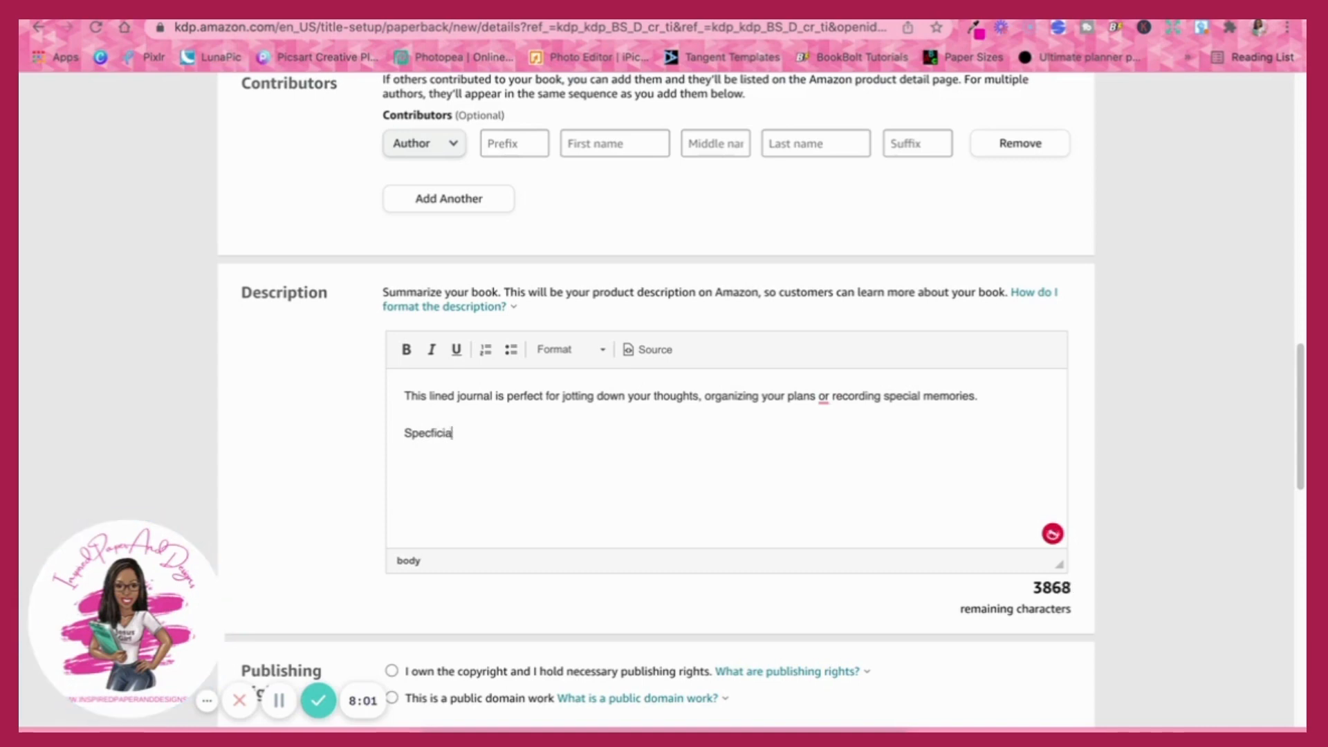
pyautogui.write('cations:')
pyautogui.press('Return')
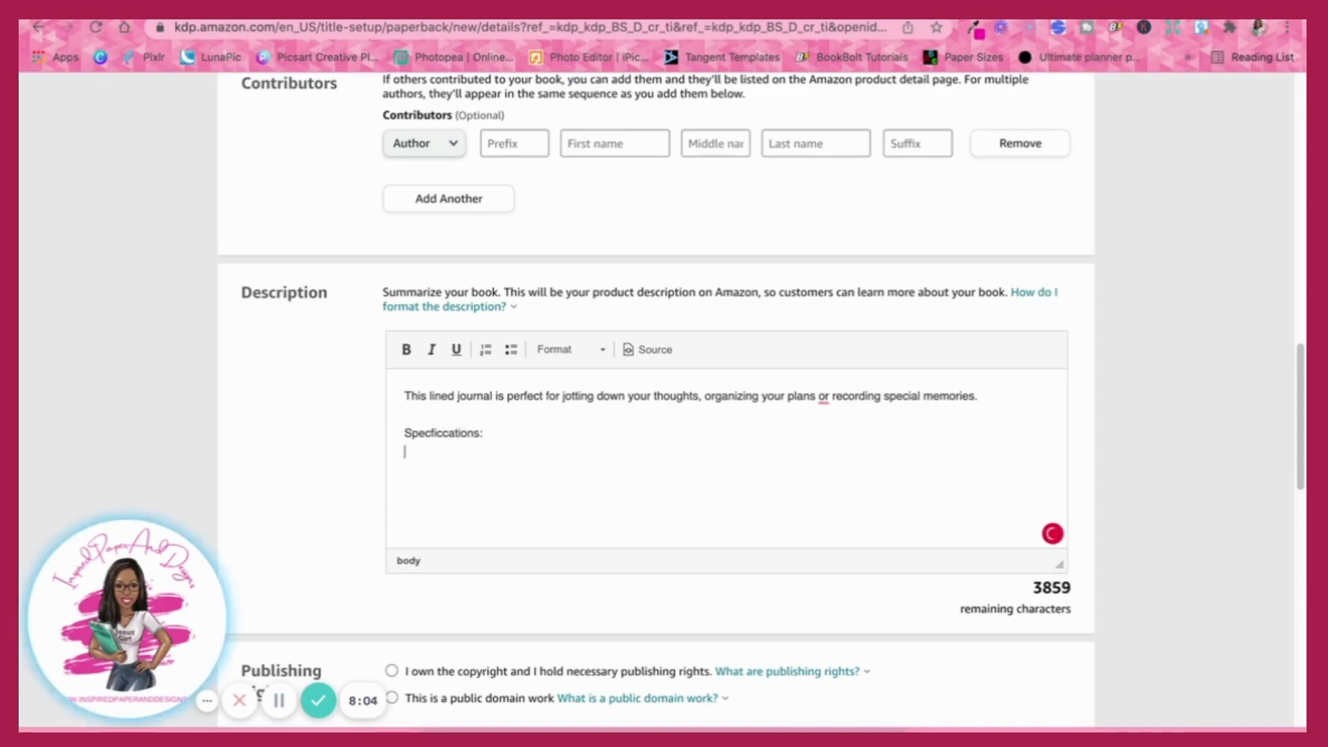
pyautogui.press('BackSpace')
pyautogui.press('BackSpace')
pyautogui.press('BackSpace')
pyautogui.press('BackSpace')
pyautogui.press('BackSpace')
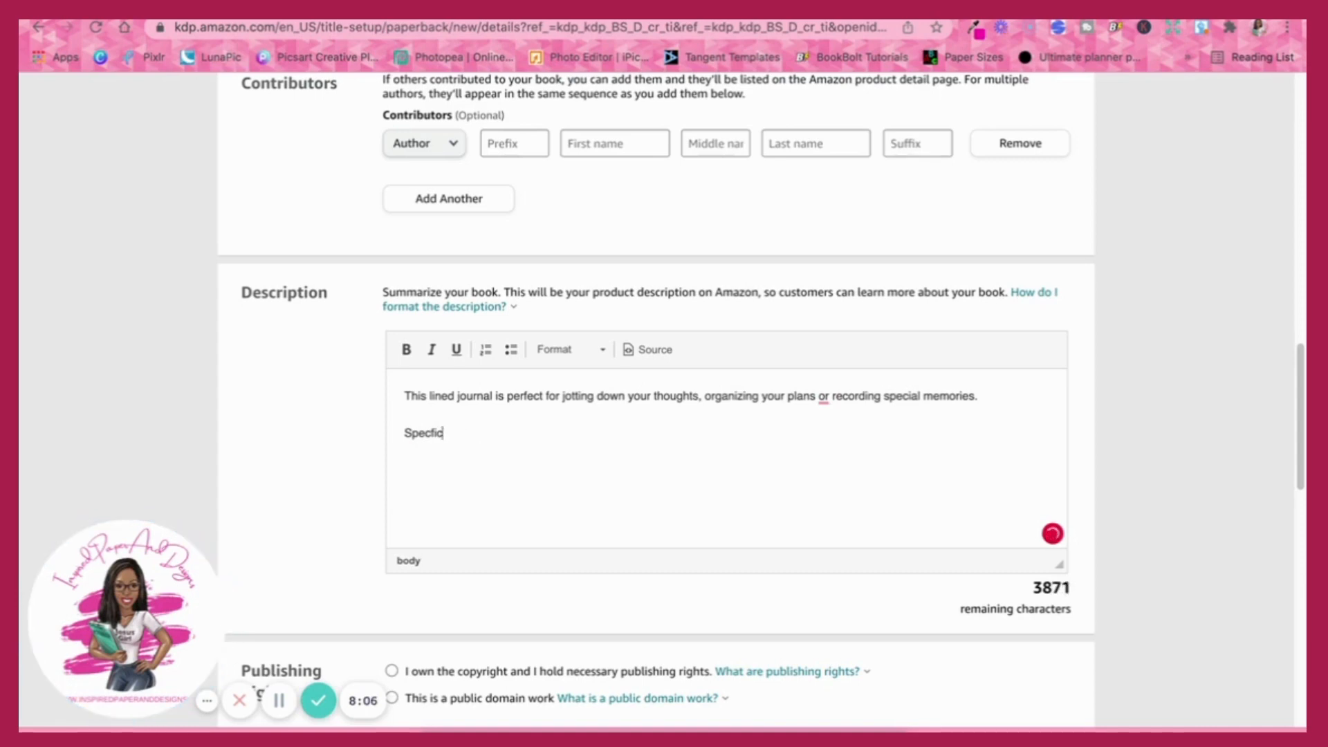
pyautogui.write('catio')
pyautogui.press('BackSpace')
pyautogui.press('BackSpace')
pyautogui.press('BackSpace')
pyautogui.write('ations:')
pyautogui.press('Return')
# Add a bulleted list below the heading with the items "120 lined pages" and "Glossy cover".
pyautogui.click(510, 350)
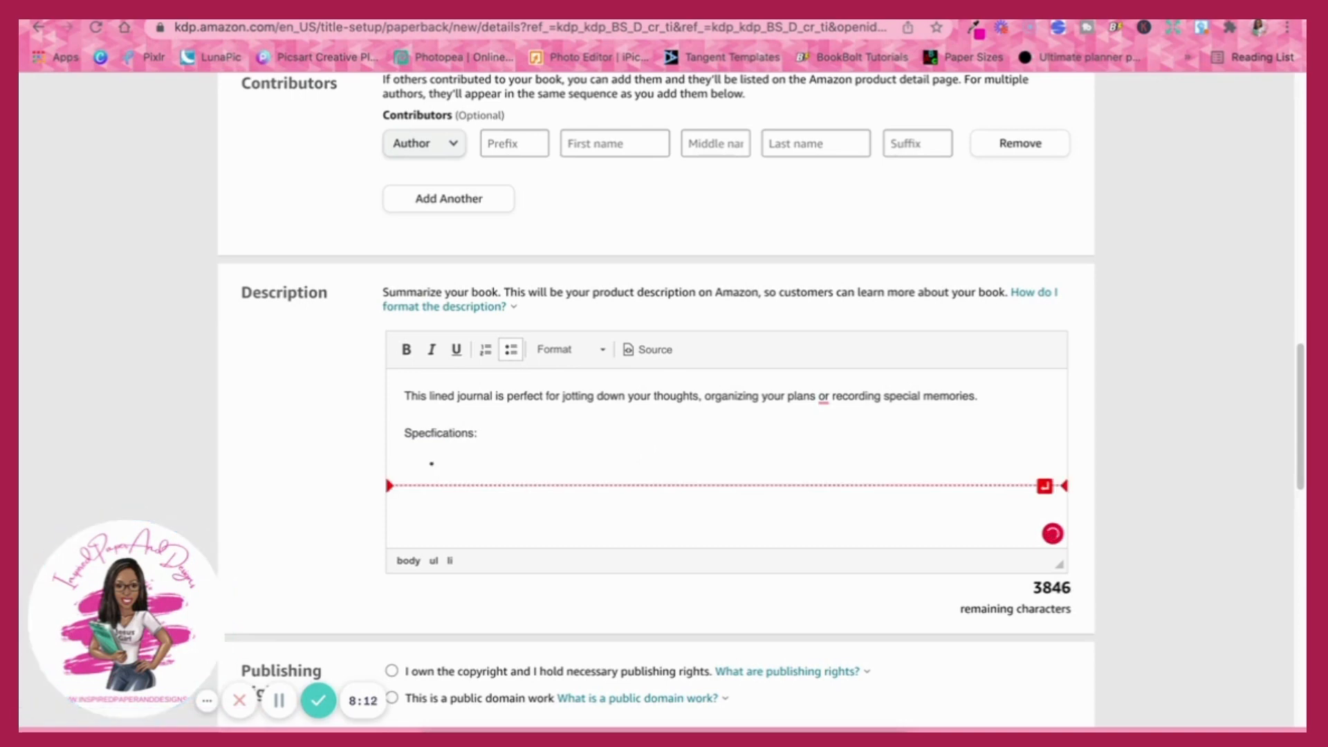
pyautogui.write('120 line')
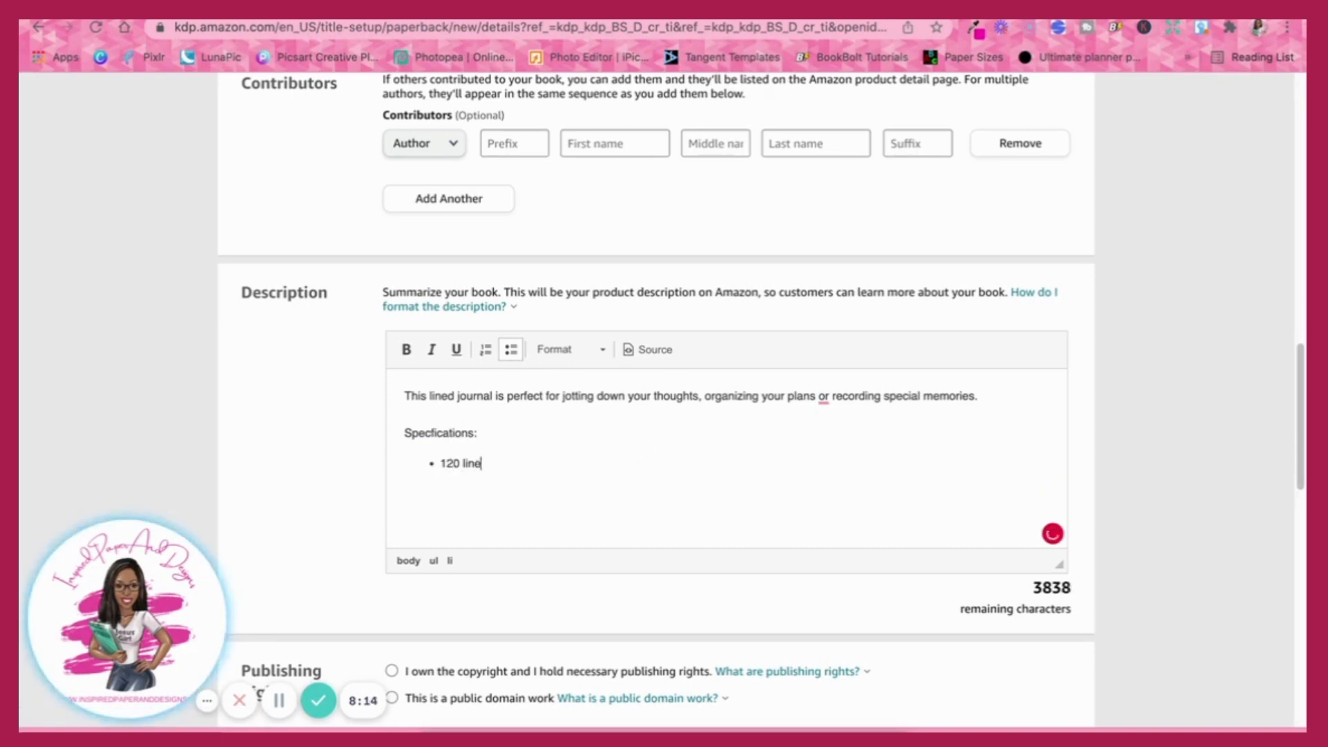
pyautogui.write('d pages')
pyautogui.press('Return')
pyautogui.write('Glossy cover')
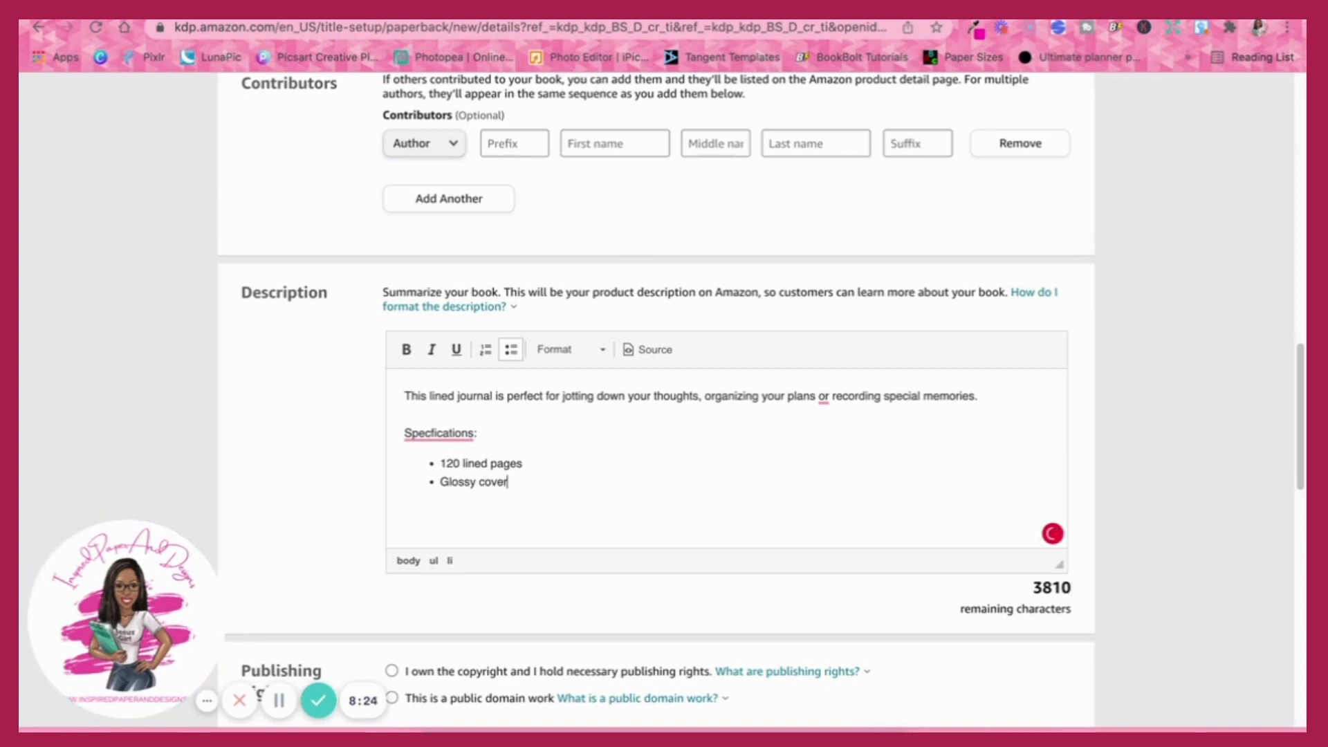
pyautogui.press('Return')
# Correct the heading's spelling to "Specifications" and close the description with the line "Grab yours today!" after the list.
pyautogui.moveTo(436, 435)
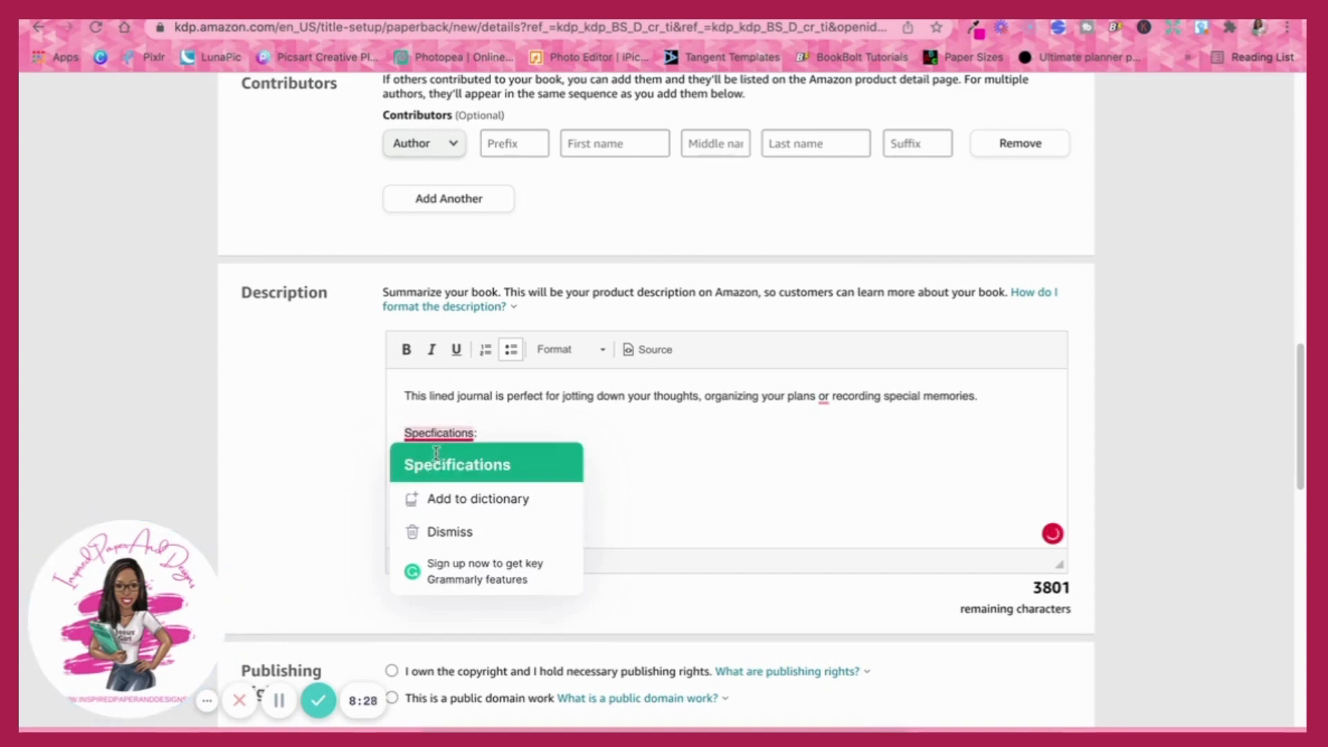
pyautogui.click(458, 465)
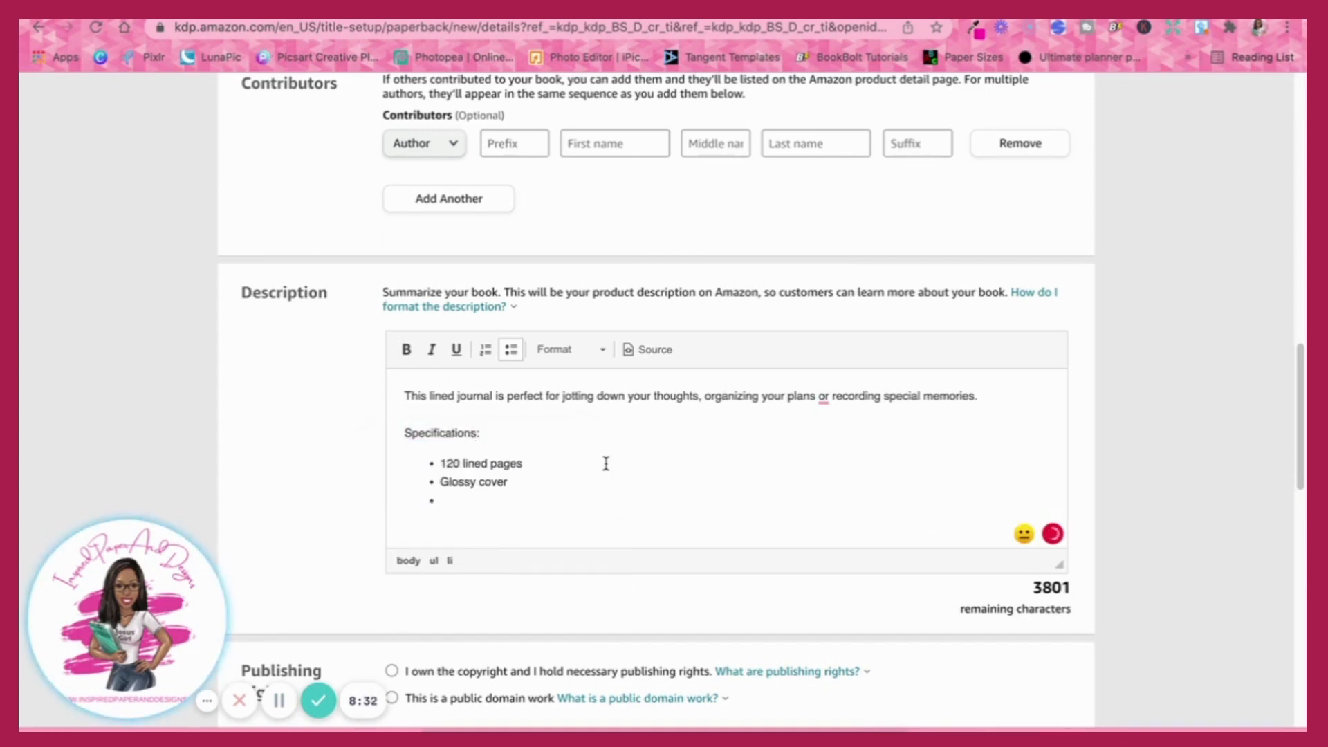
pyautogui.press('BackSpace')
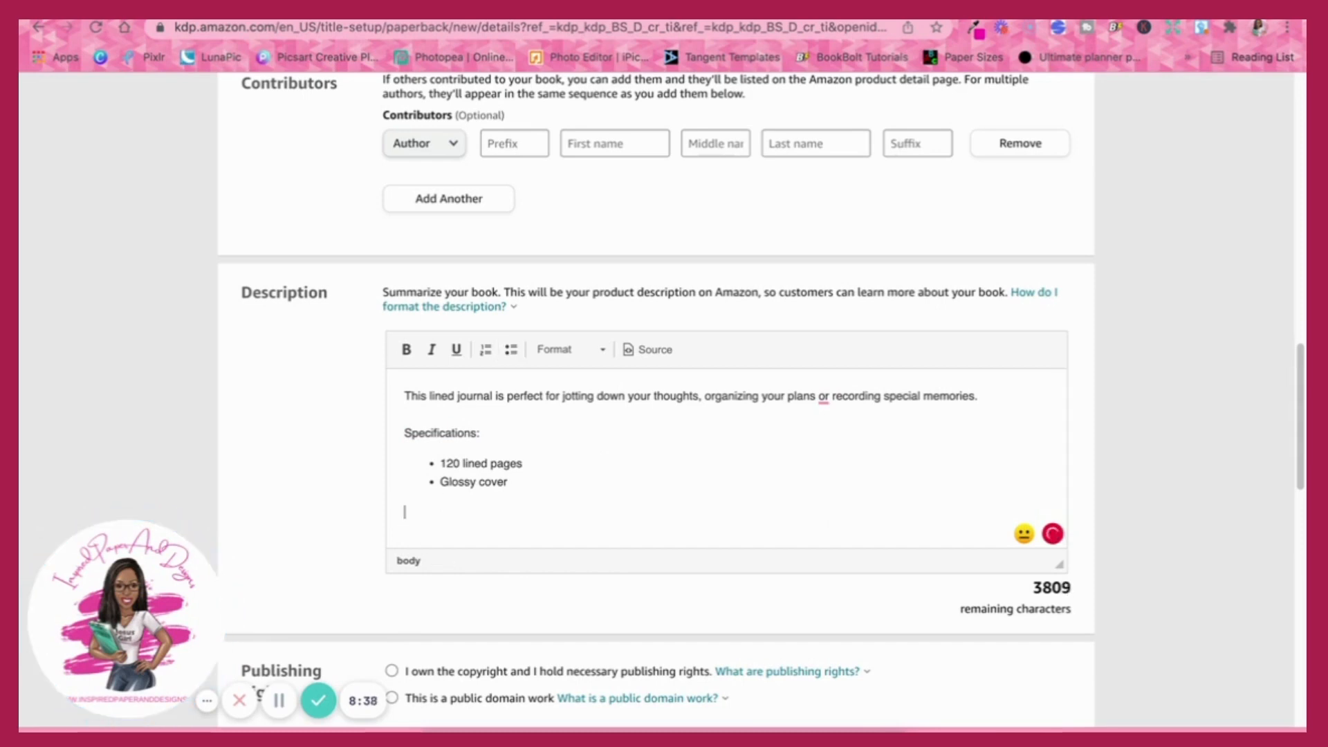
pyautogui.write('Grab yours t')
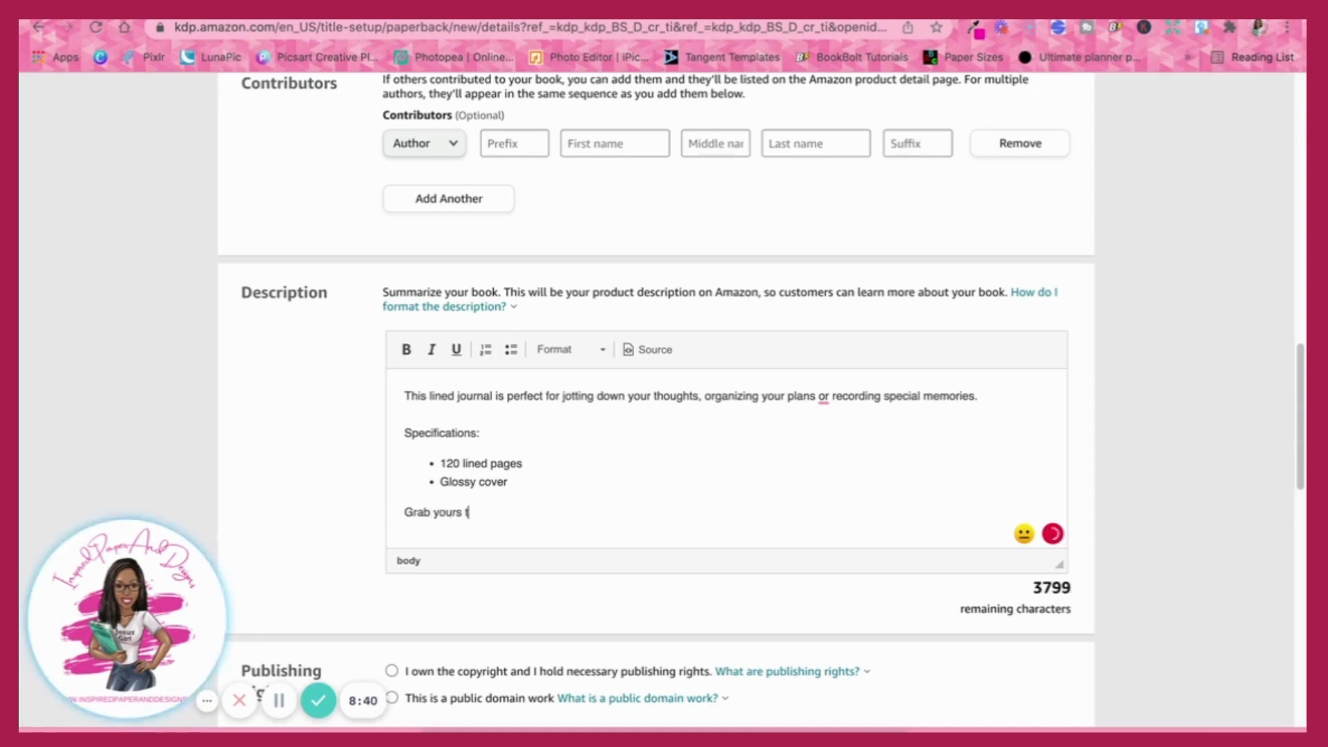
pyautogui.write('oday!')
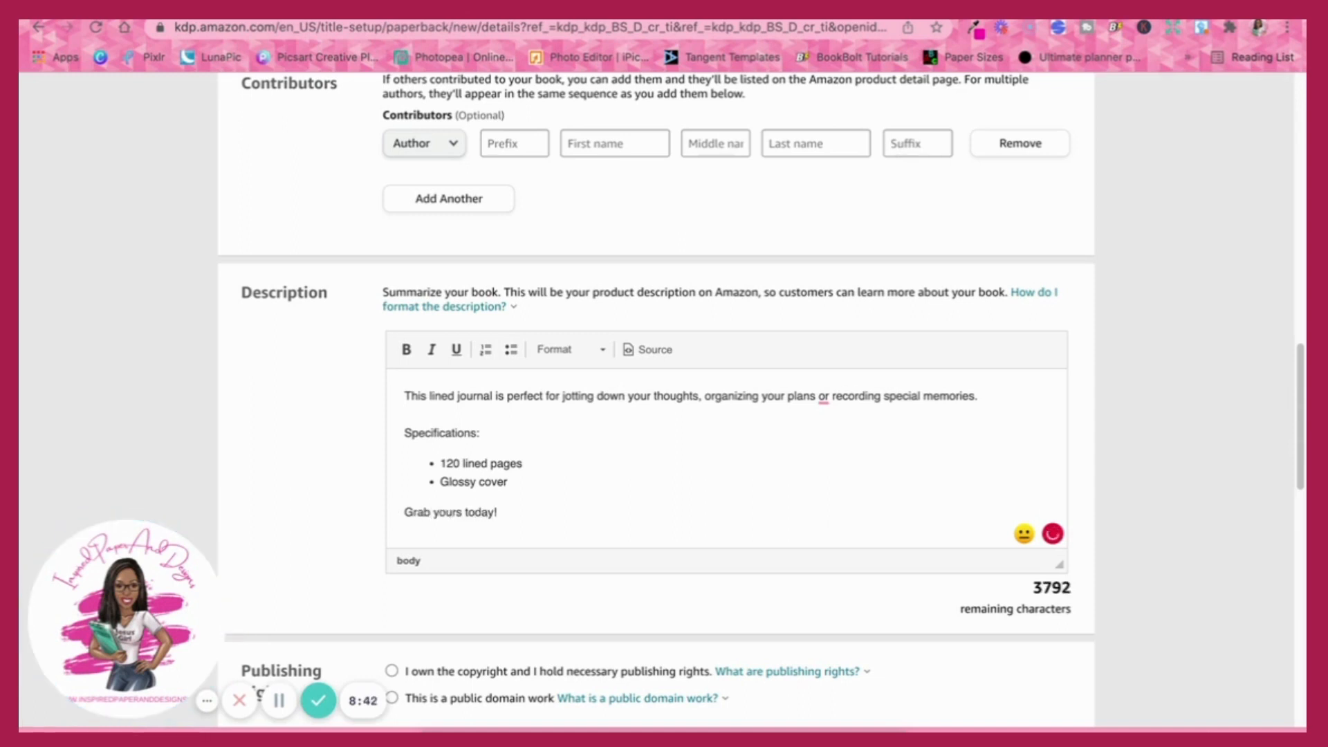
# Change the page-count bullet to "120 blank lined pages" and insert a "6x9 journal" bullet above it.
pyautogui.scroll(-1, 578, 496)
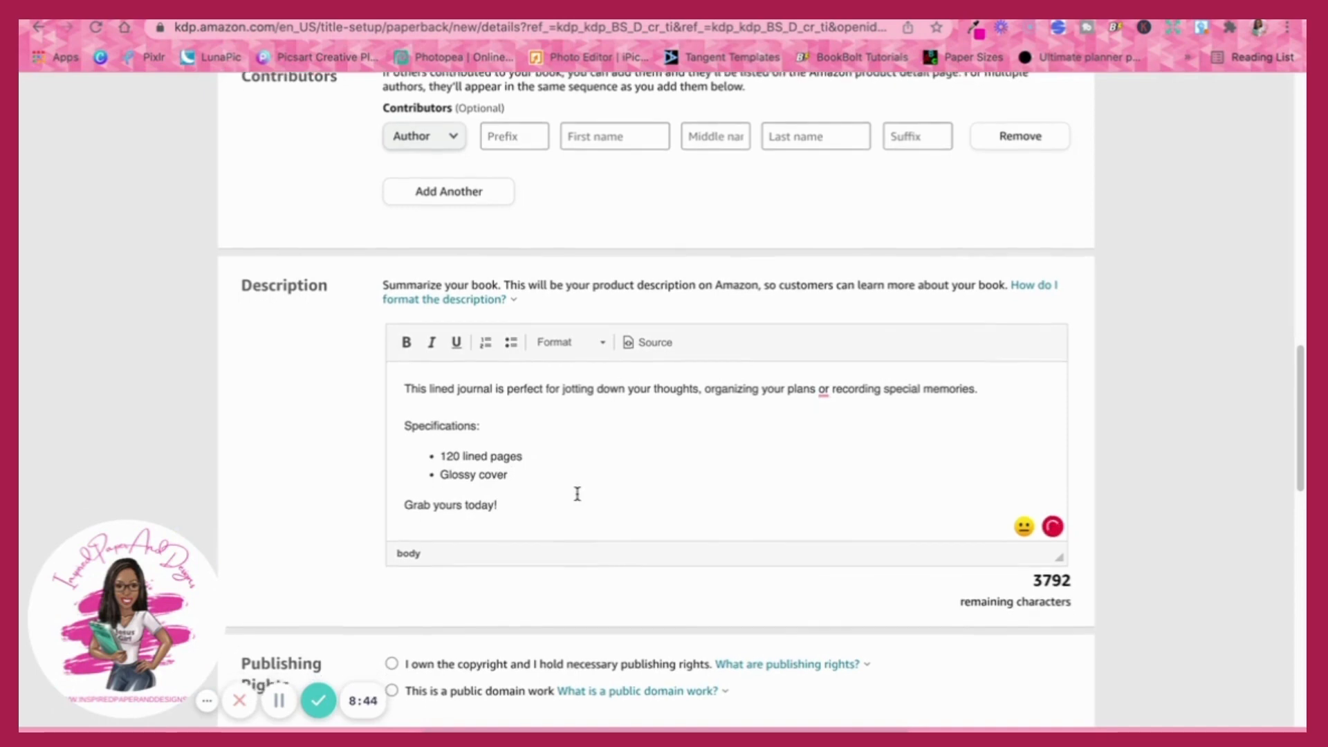
pyautogui.click(462, 449)
pyautogui.write('blank')
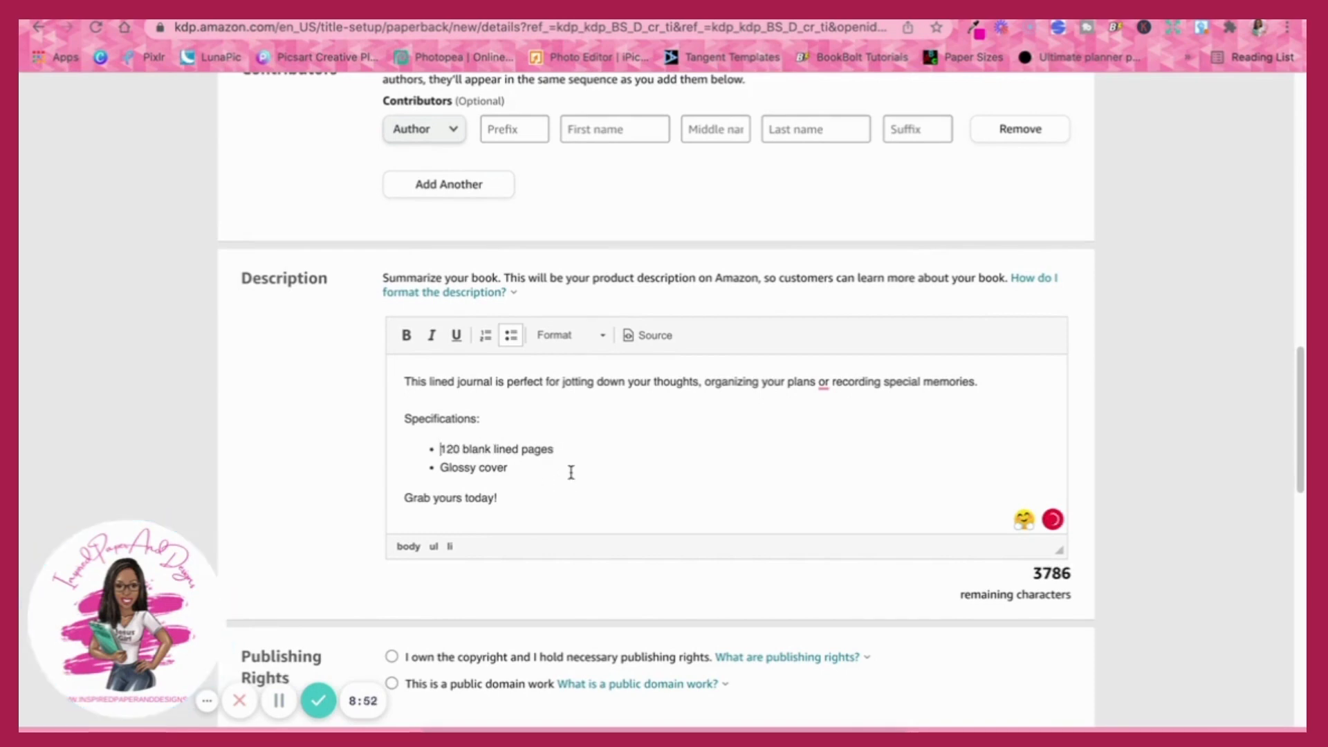
pyautogui.write('6x9 journal')
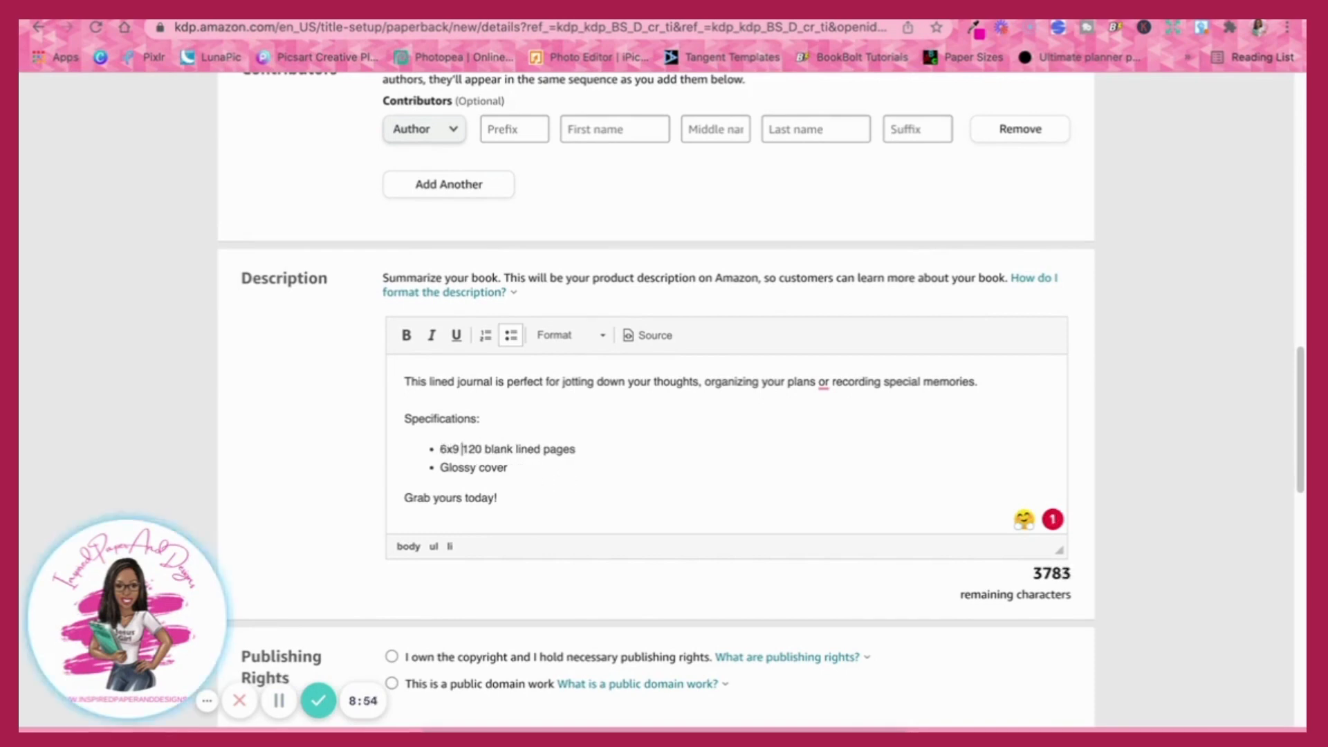
pyautogui.press('Return')
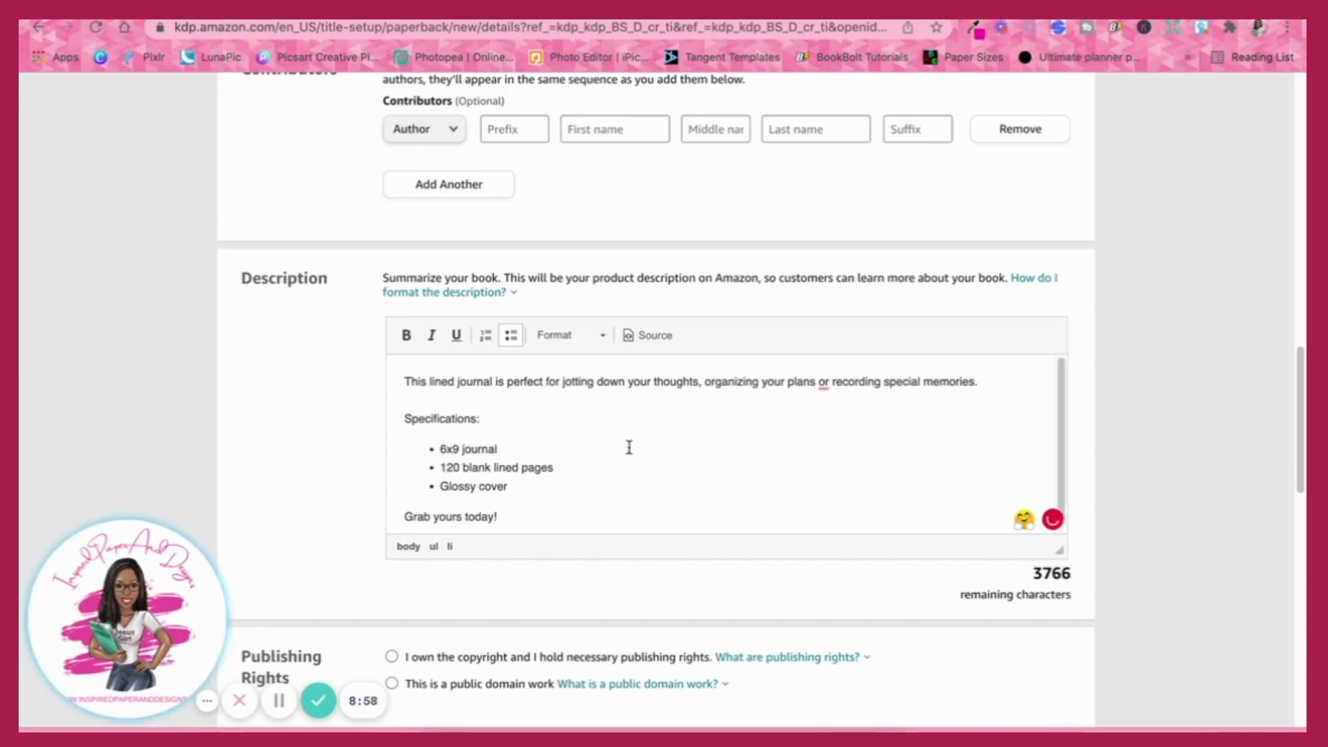
# Declare ownership of the copyright and the necessary publishing rights for the book.
pyautogui.scroll(-1, 628, 449)
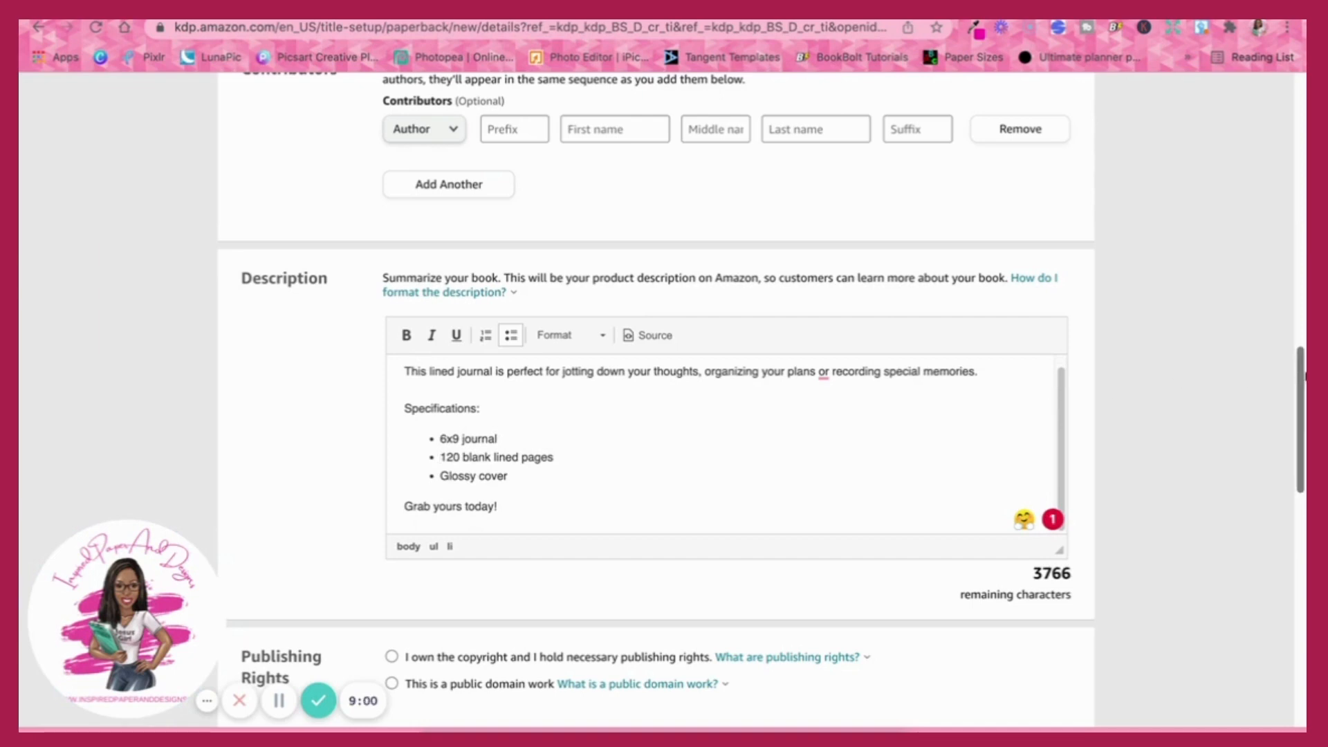
pyautogui.moveTo(1301, 373); pyautogui.dragTo(1303, 459)
pyautogui.click(391, 278)
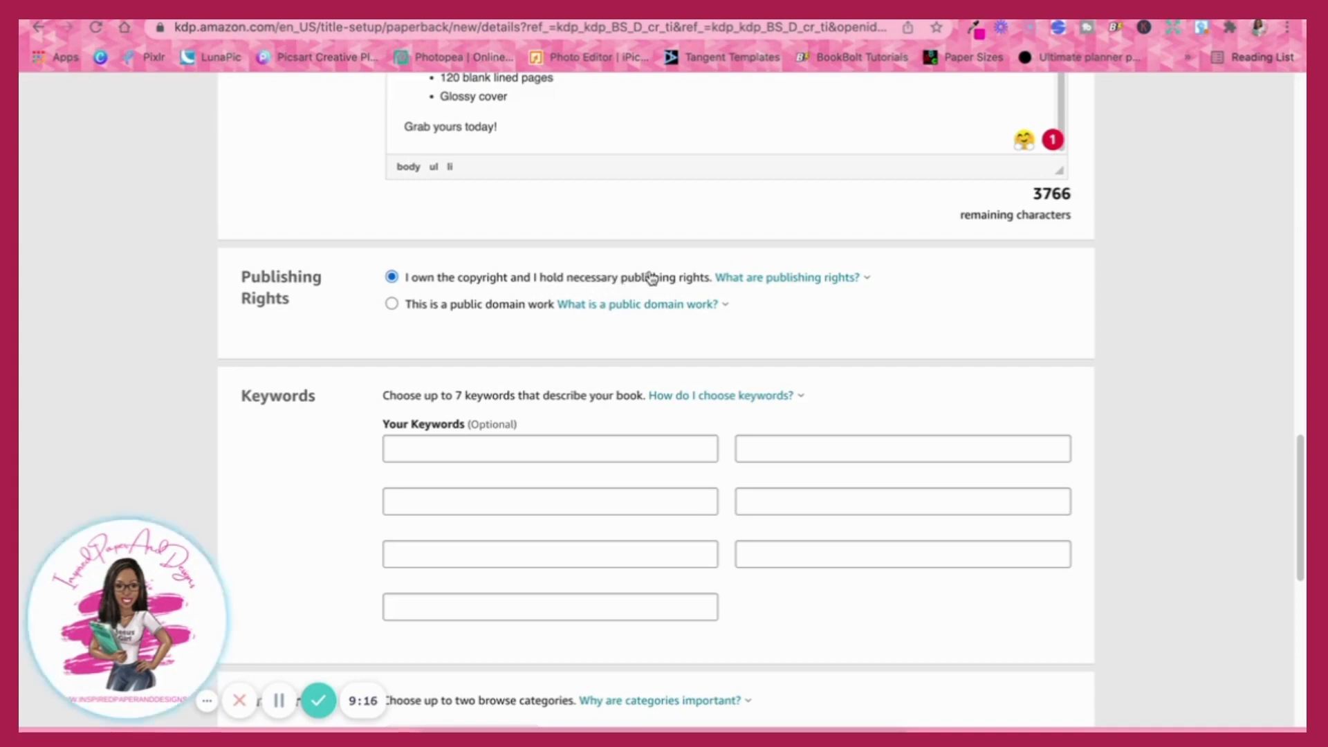
# Fill in the first four keywords with "black girl journal", "blank lined page journal", "journals for african american women" and "writing journal".
pyautogui.scroll(-1, 718, 356)
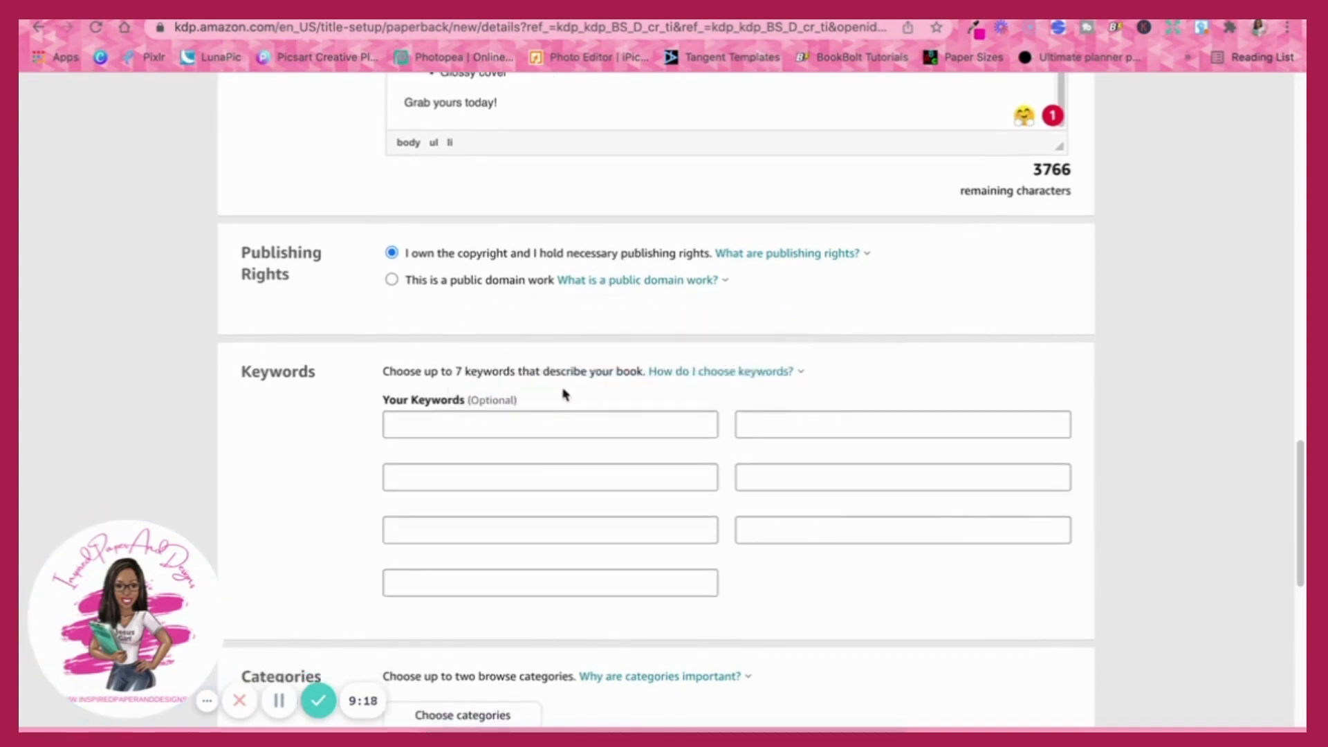
pyautogui.click(574, 422)
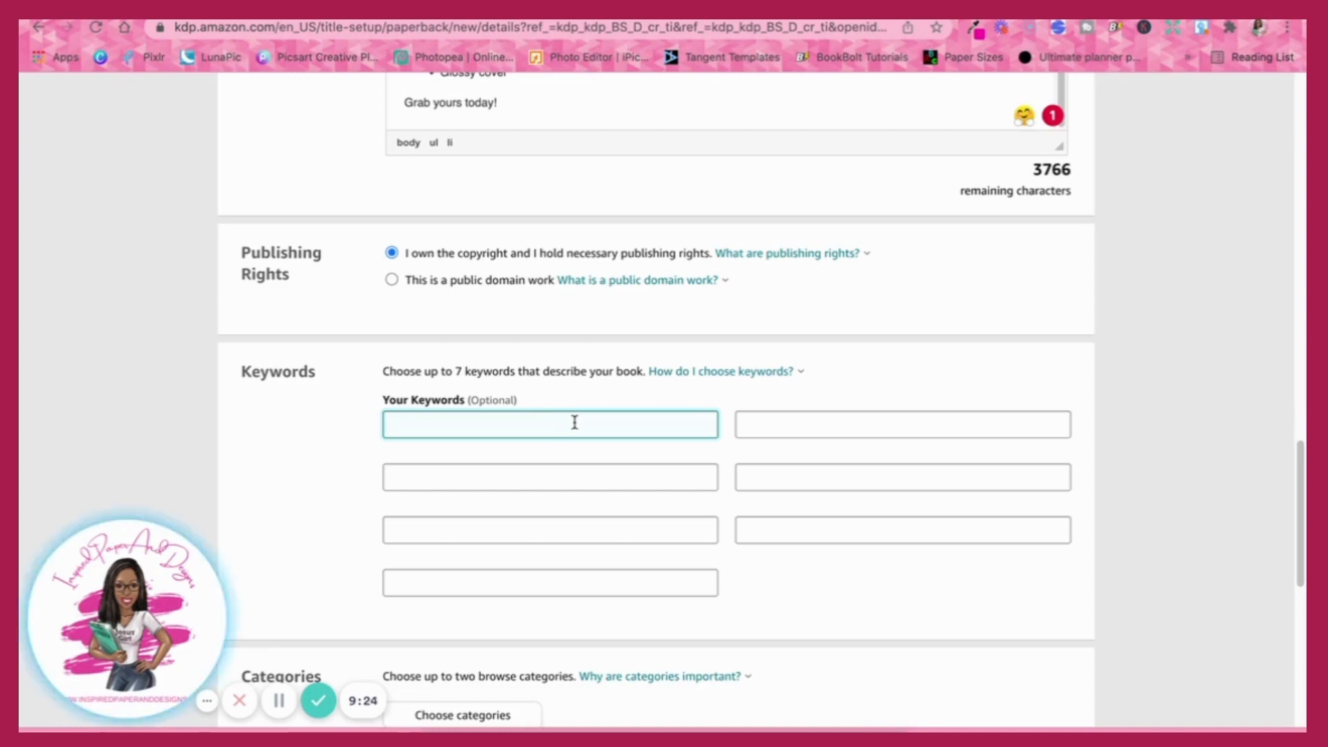
pyautogui.write('black girl journal')
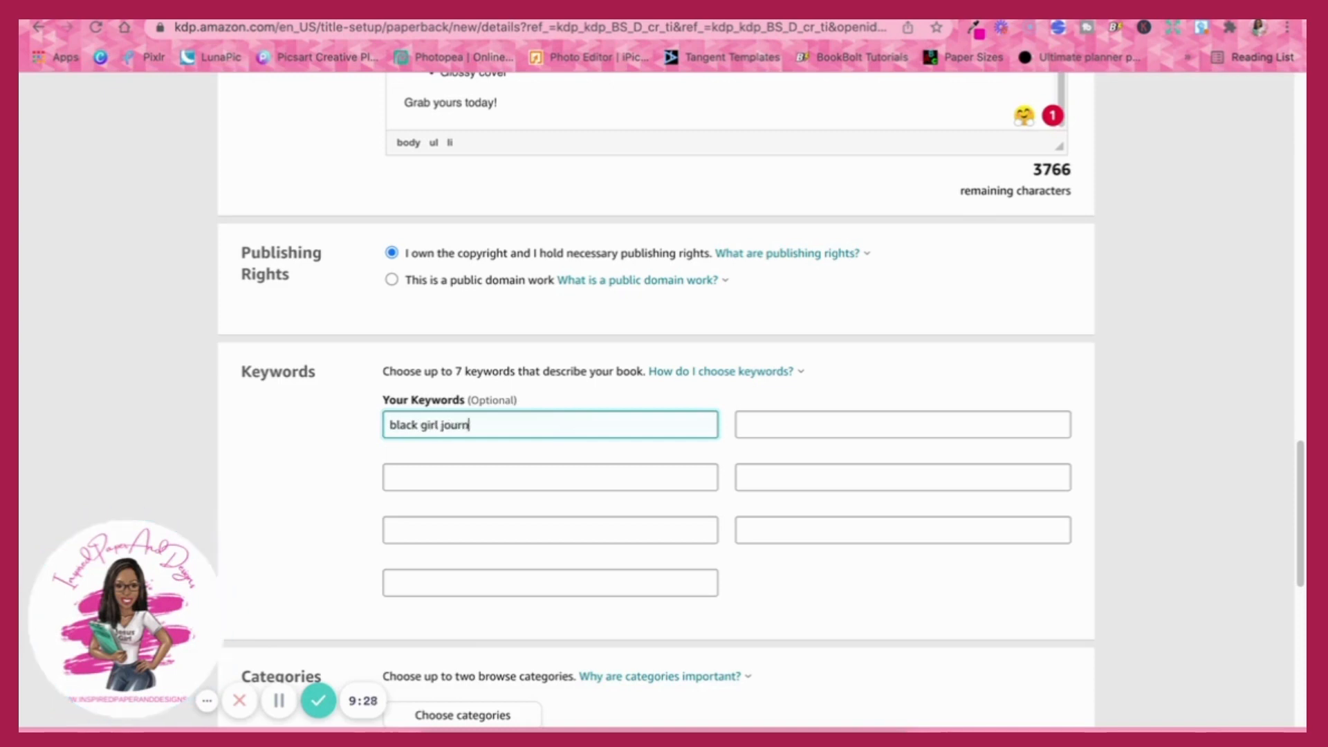
pyautogui.press('Tab')
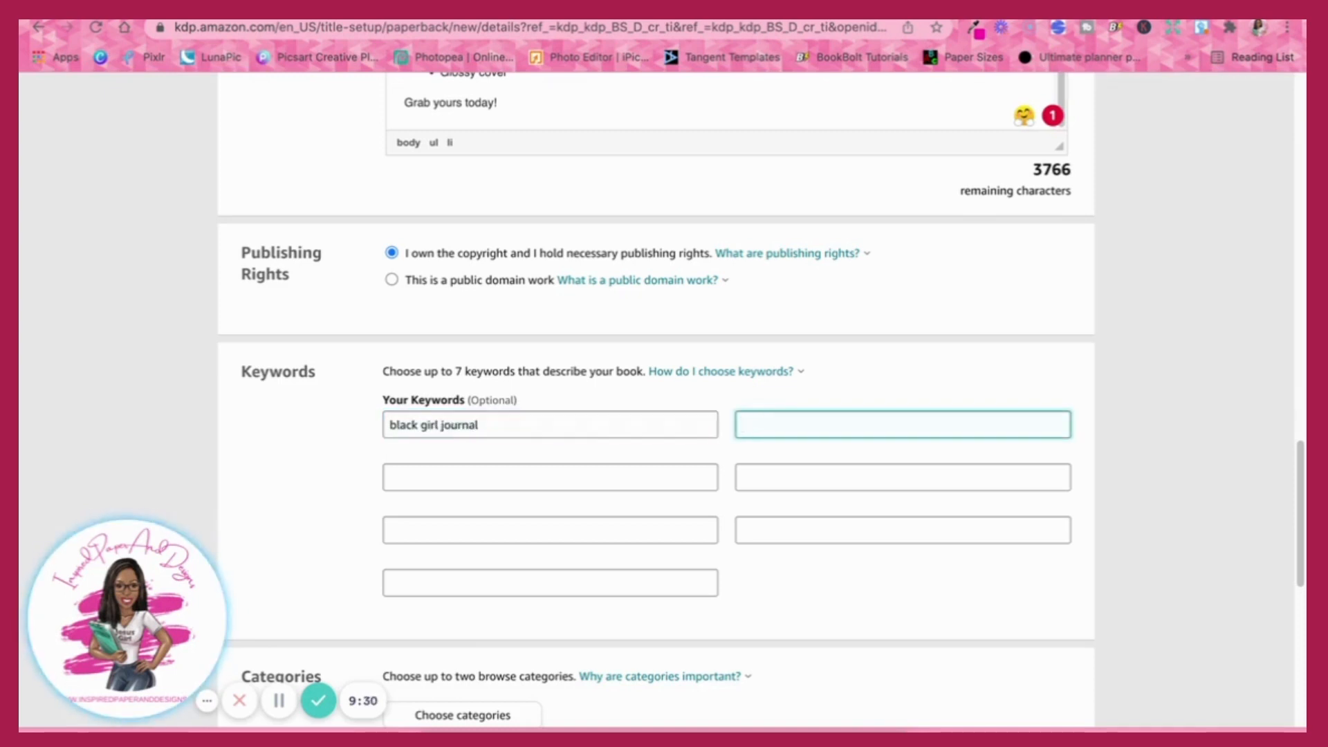
pyautogui.write('blank lined p')
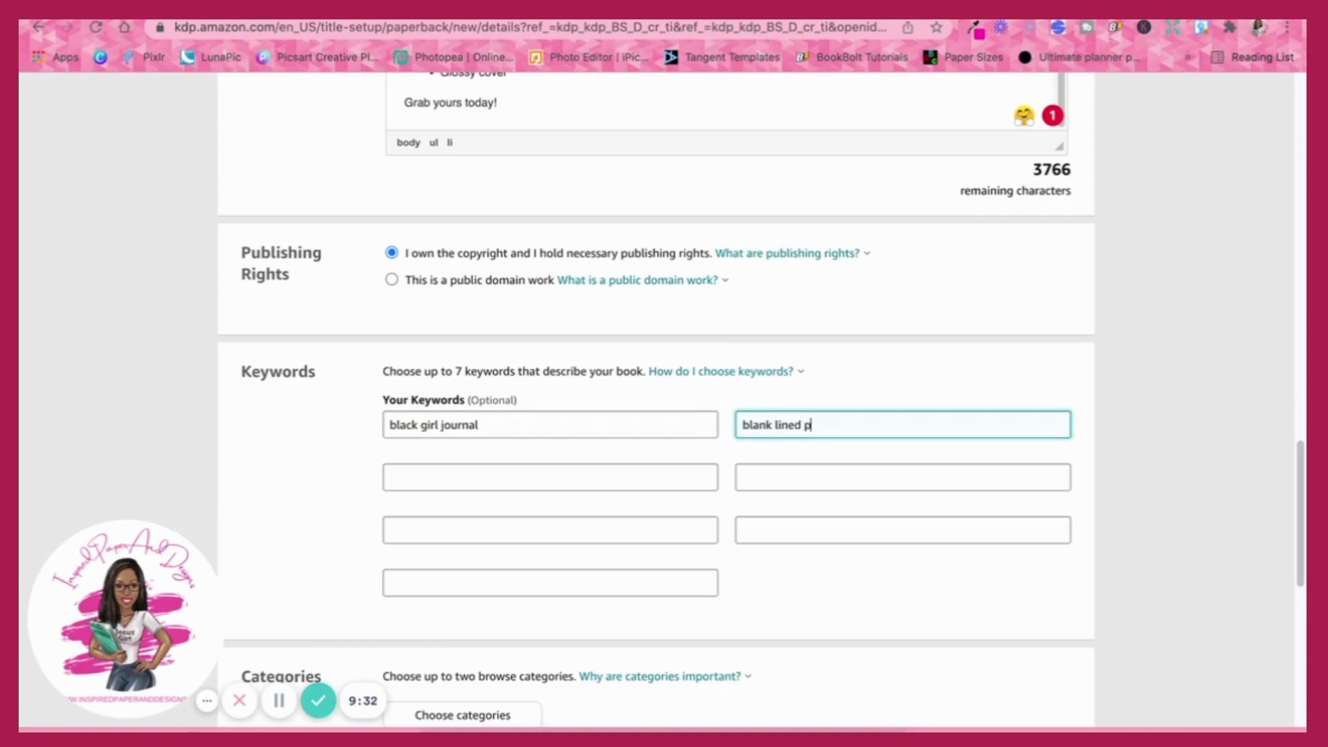
pyautogui.write('age journal')
pyautogui.press('Tab')
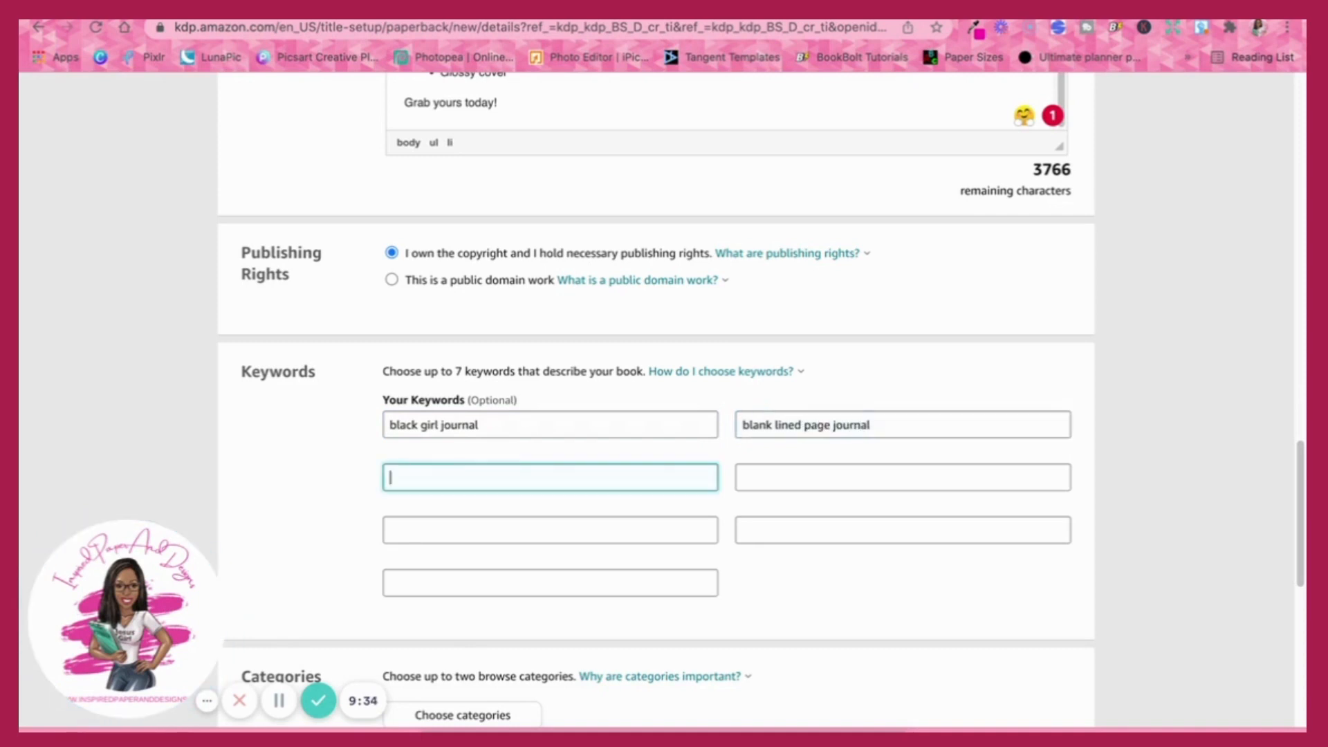
pyautogui.write('journals for african american women')
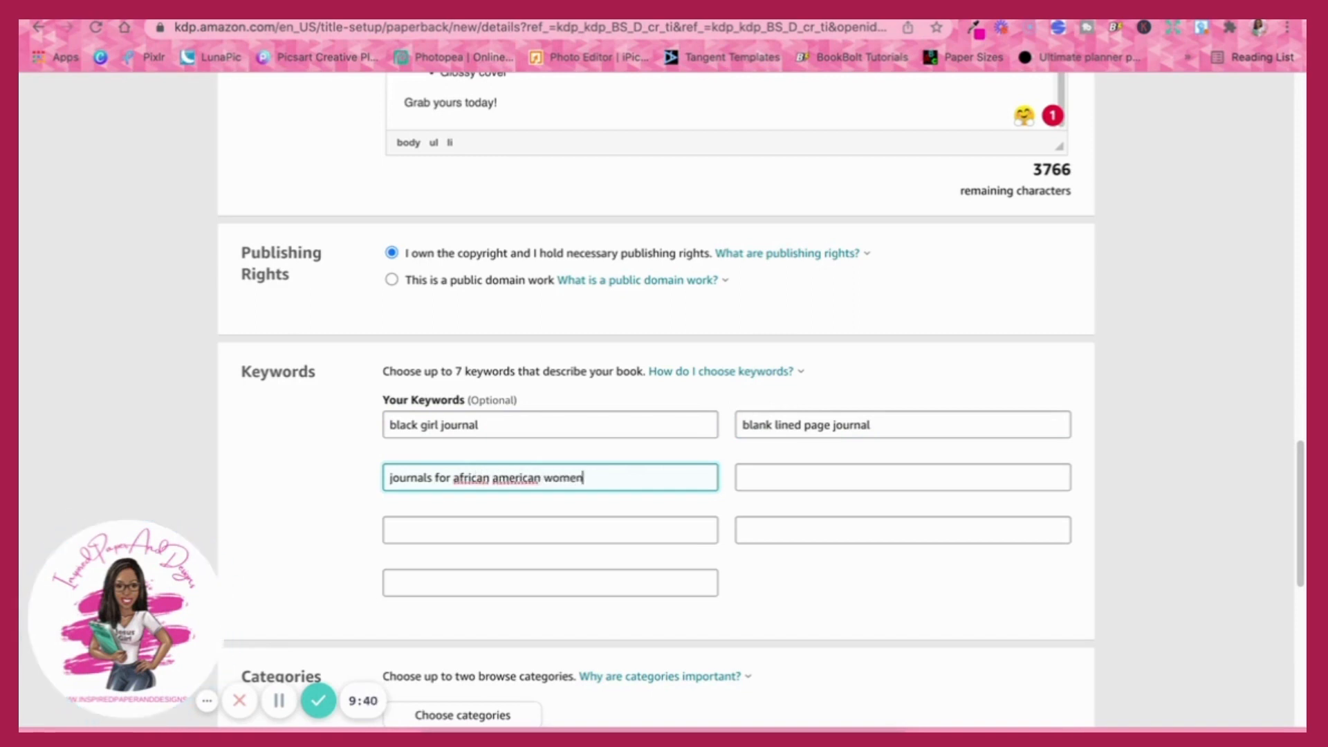
pyautogui.press('Tab')
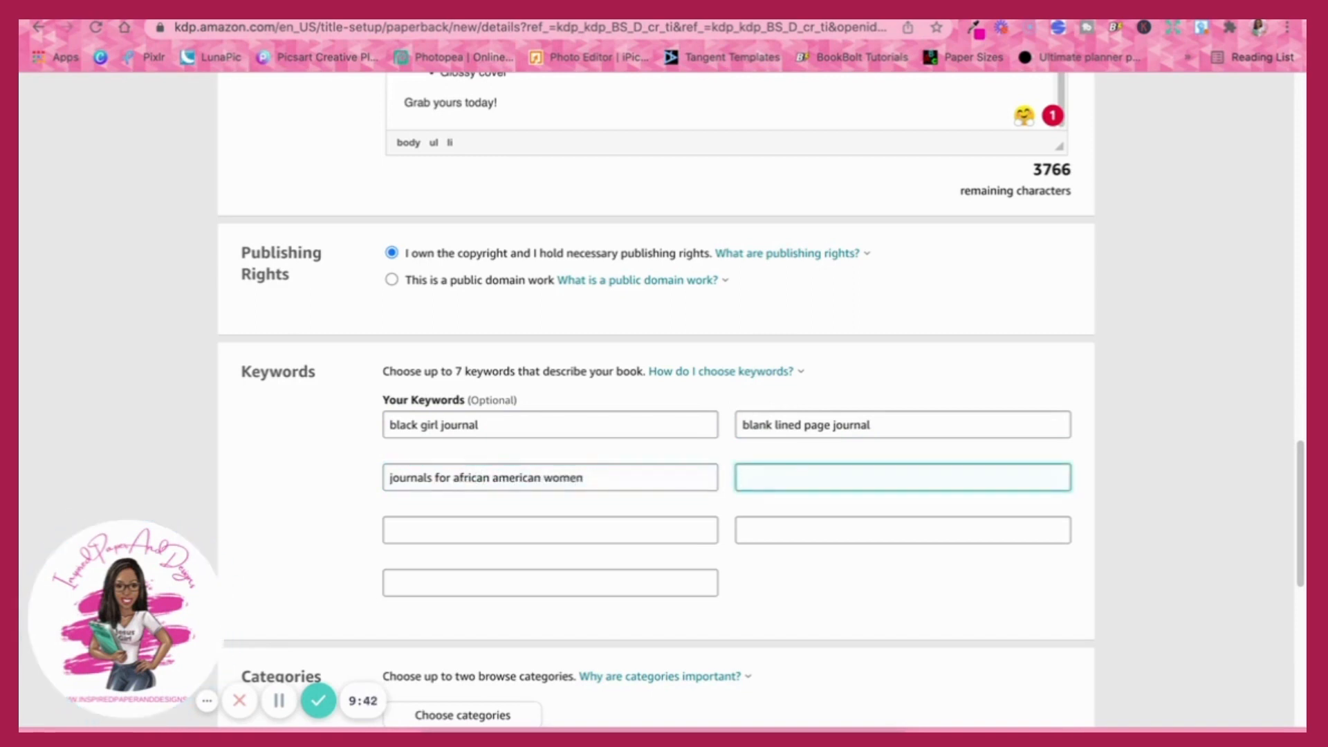
pyautogui.write('writing journal')
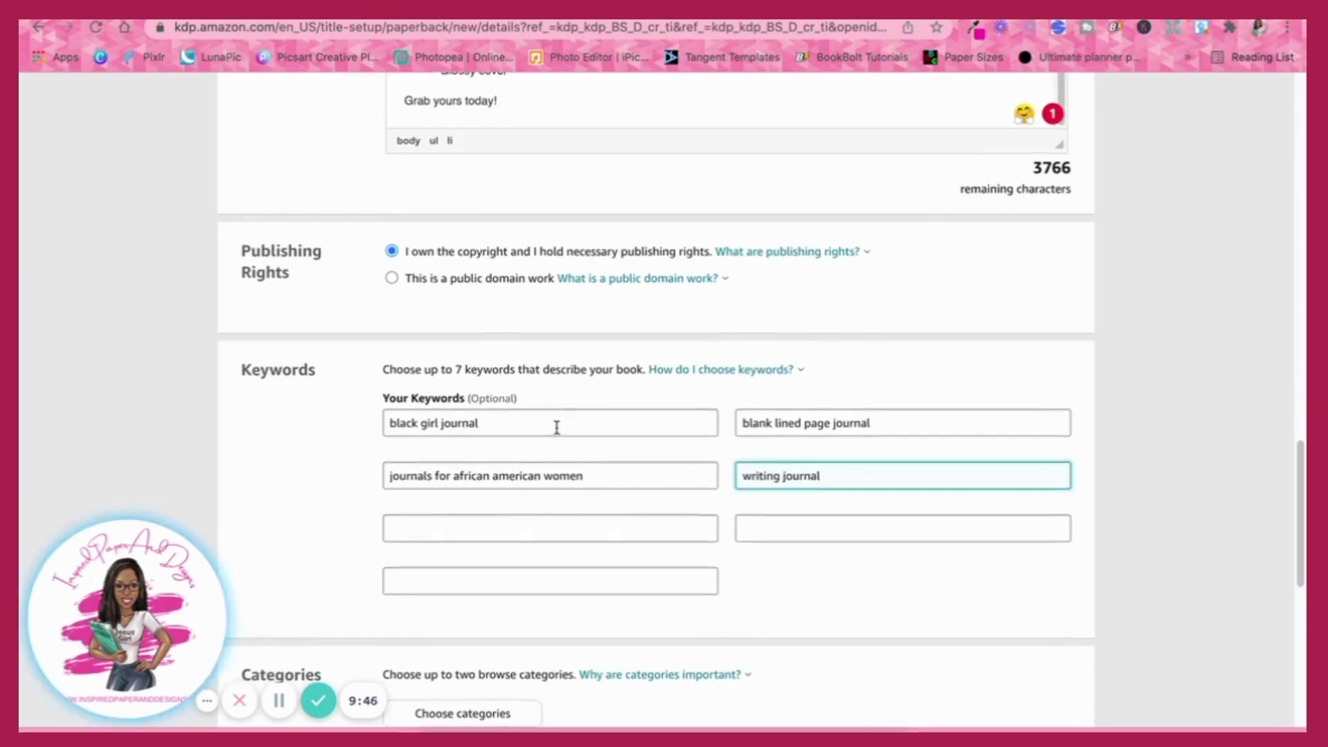
# Select Literary Collections > Diaries & Journals as the first browse category for the book.
pyautogui.scroll(-2, 554, 427)
pyautogui.scroll(-10, 559, 427)
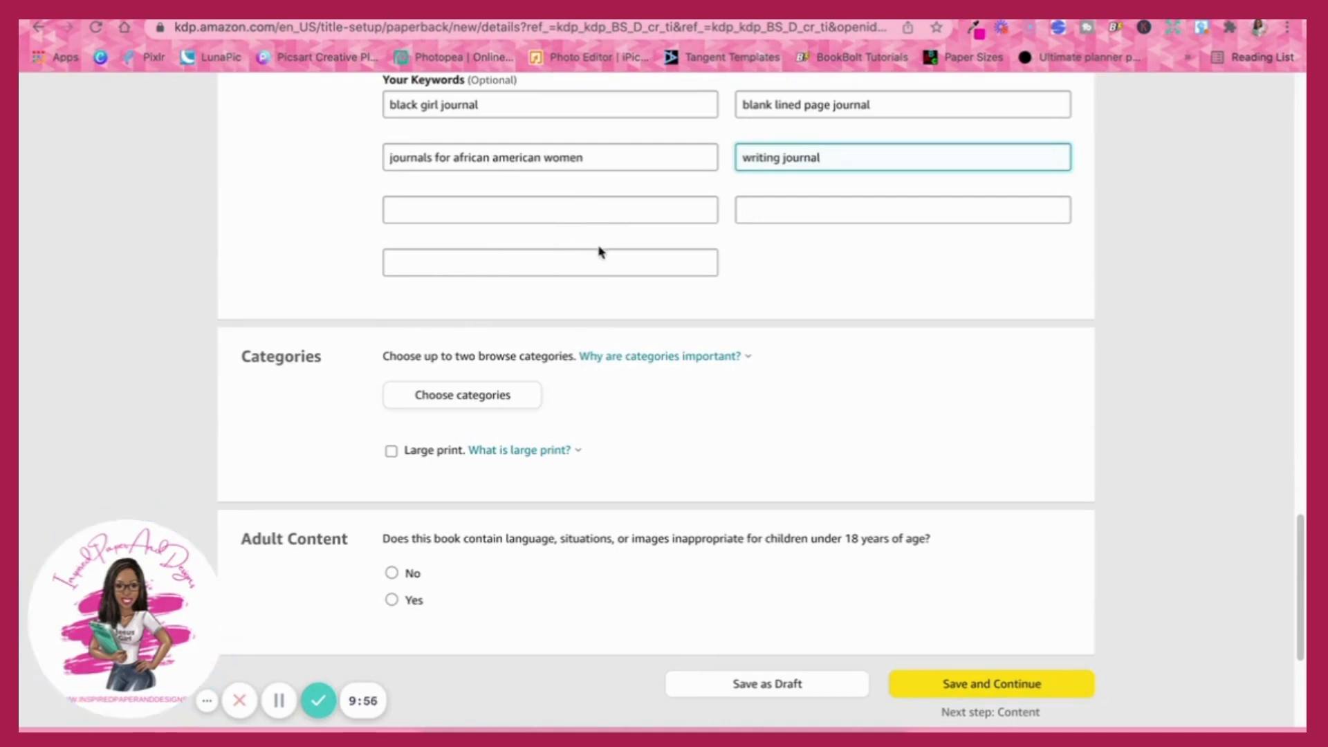
pyautogui.scroll(1, 600, 249)
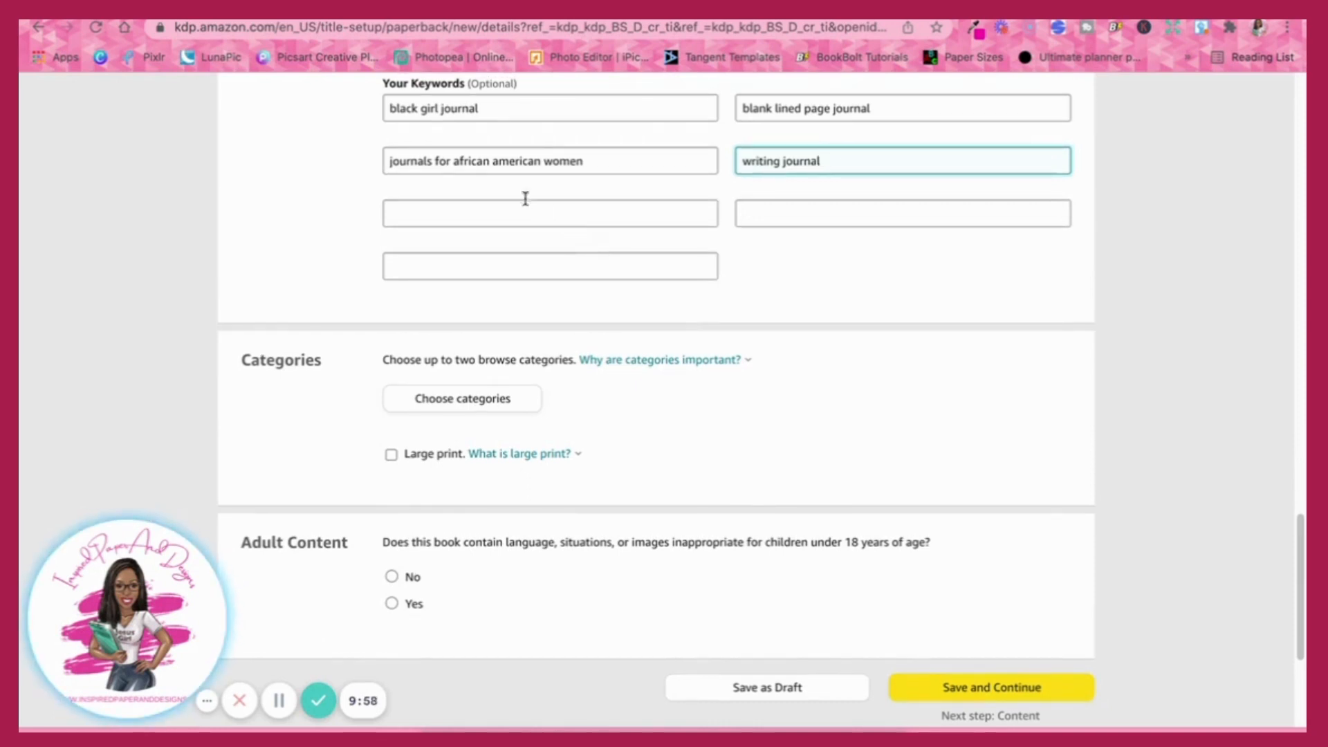
pyautogui.scroll(1, 411, 170)
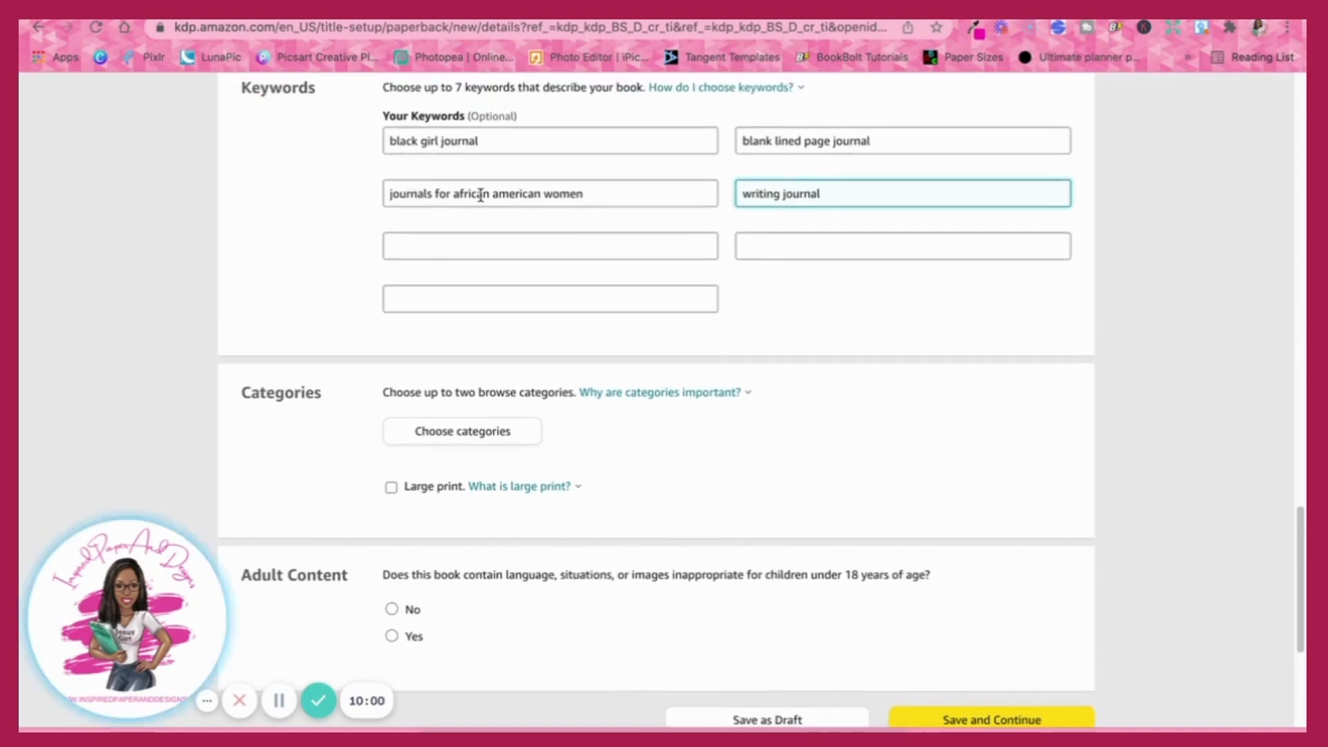
pyautogui.scroll(-3, 484, 195)
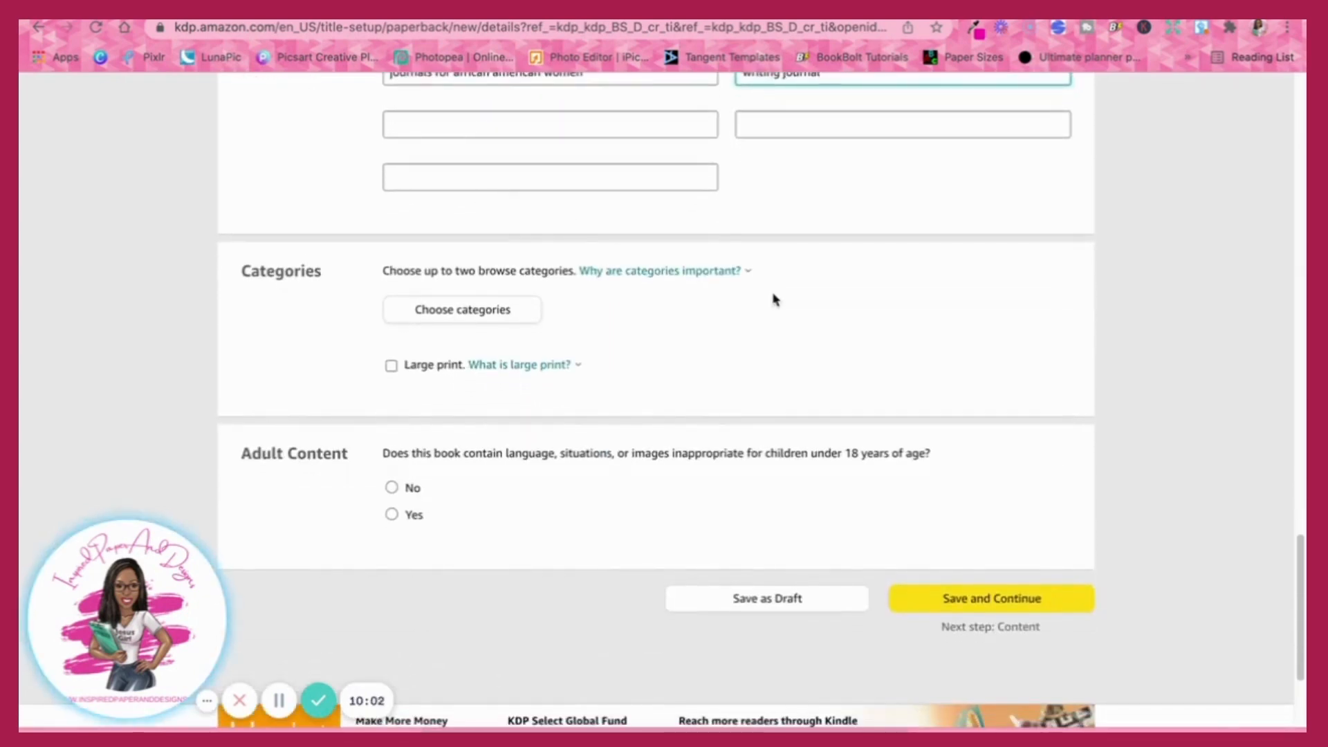
pyautogui.scroll(-1, 762, 298)
pyautogui.click(474, 289)
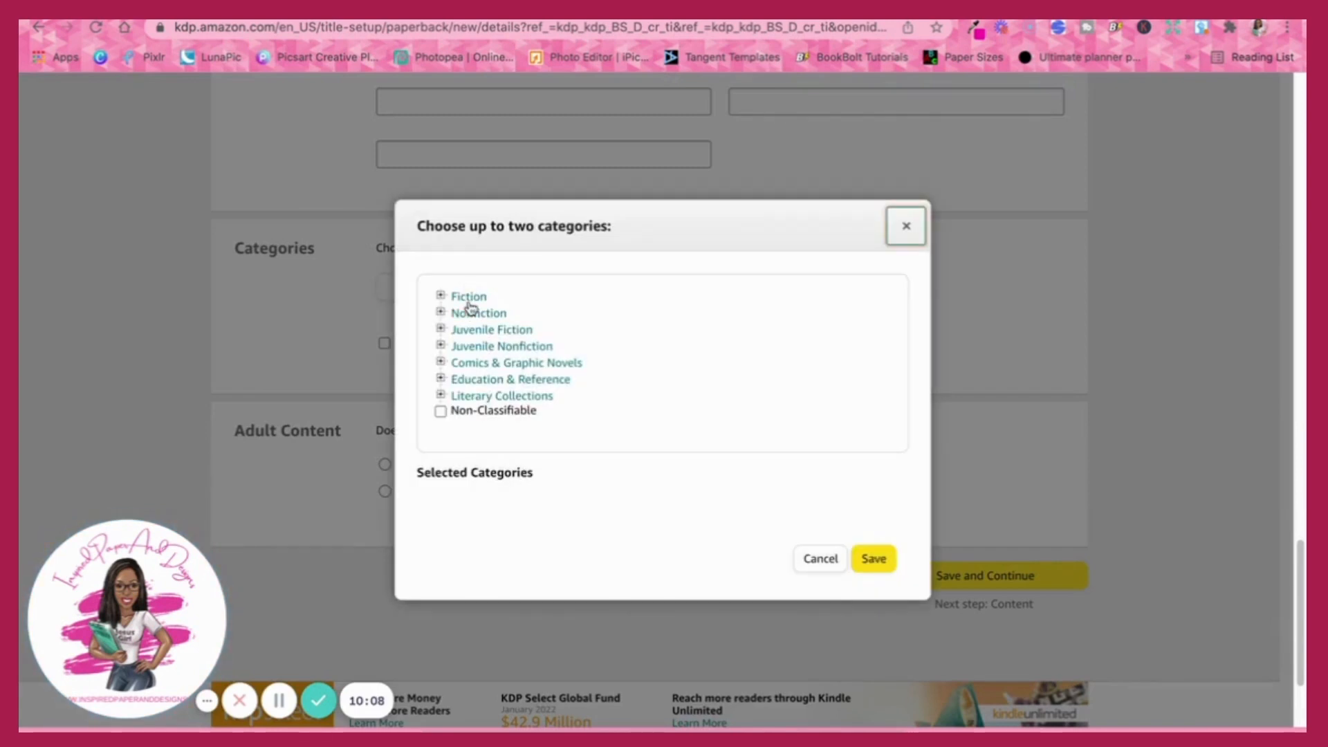
pyautogui.click(904, 228)
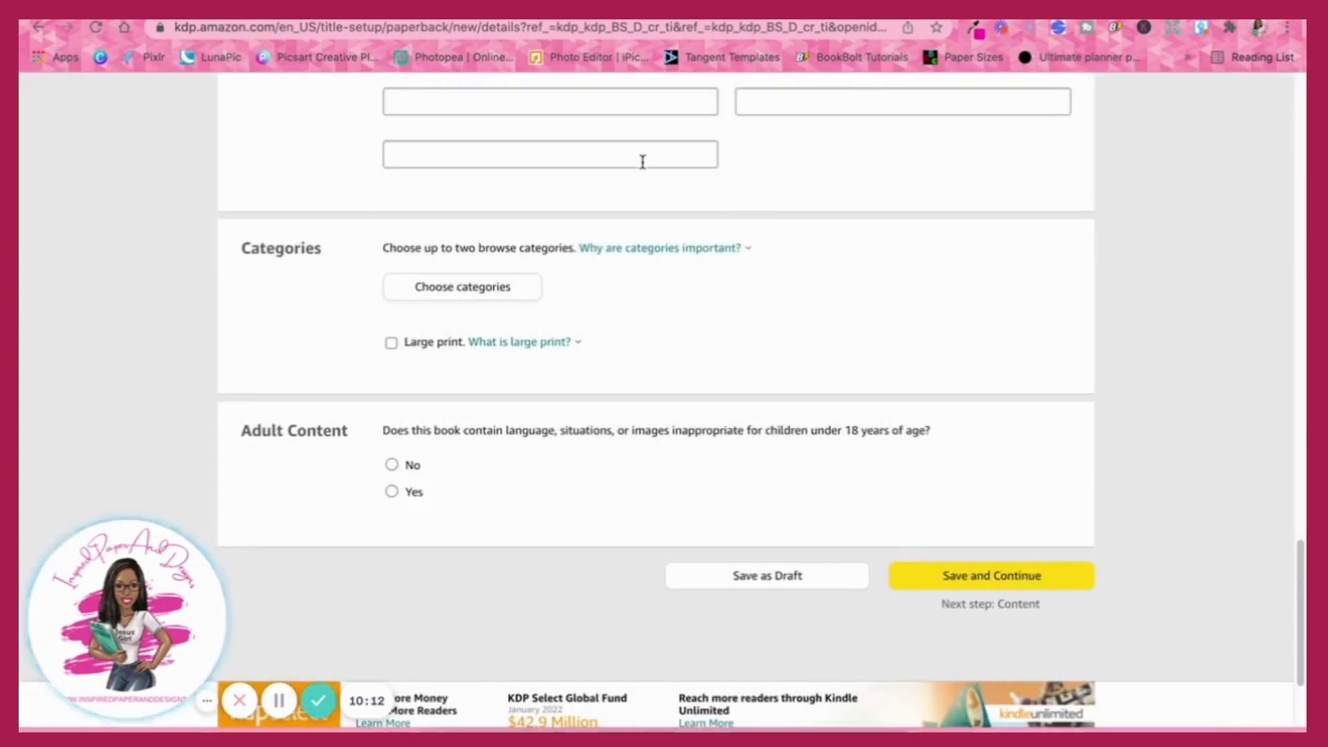
pyautogui.click(478, 288)
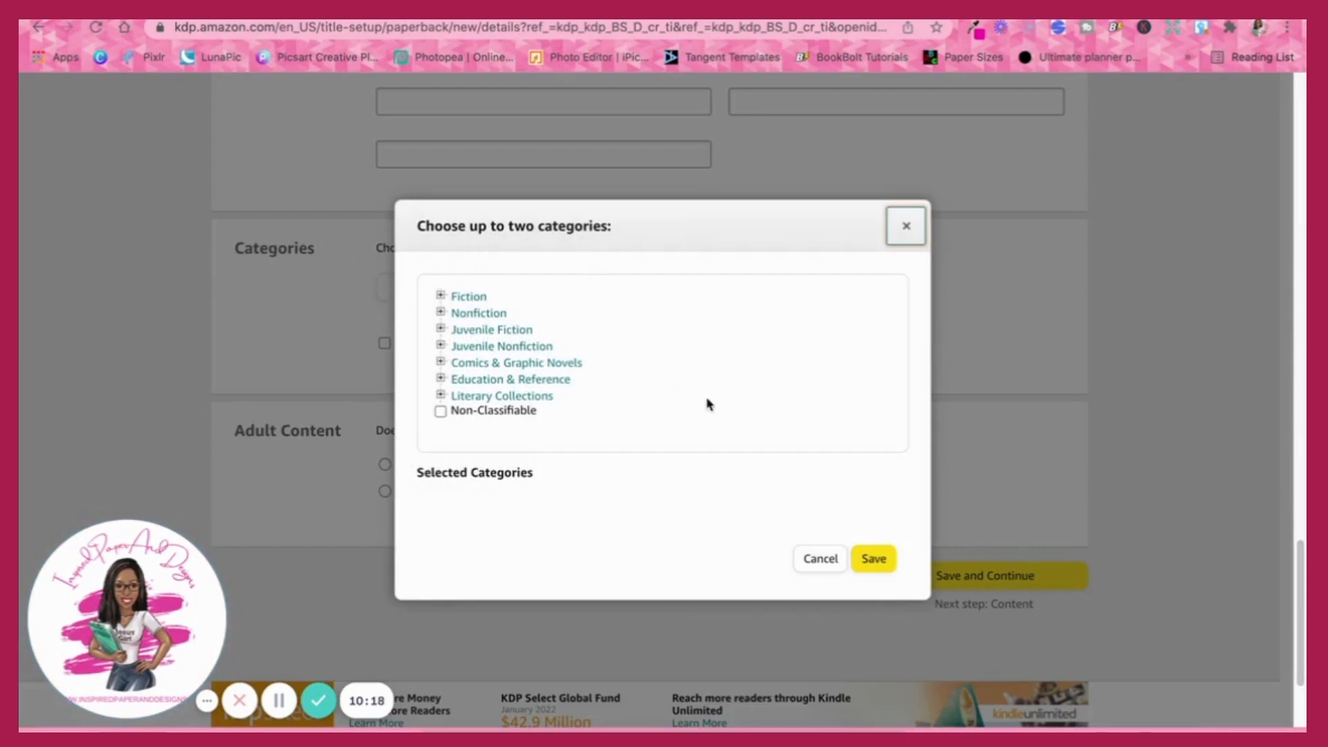
pyautogui.click(440, 395)
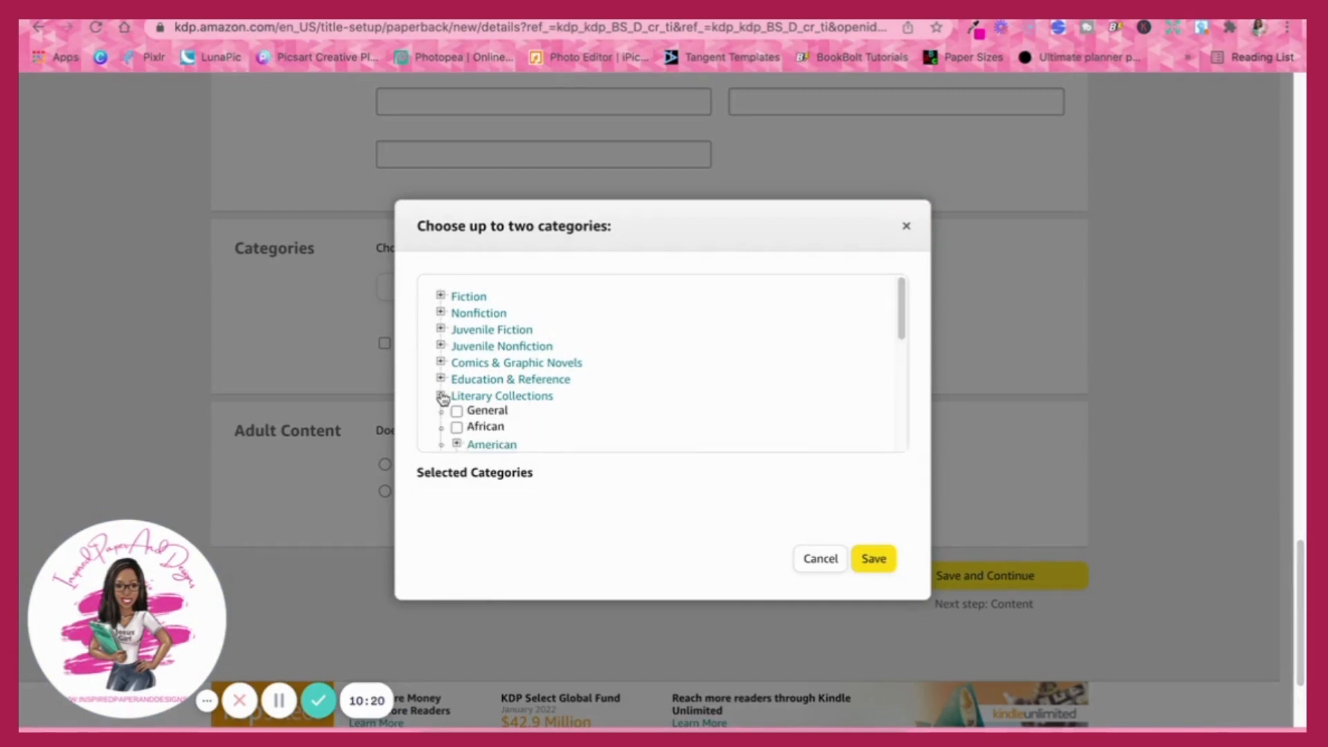
pyautogui.scroll(-2, 581, 401)
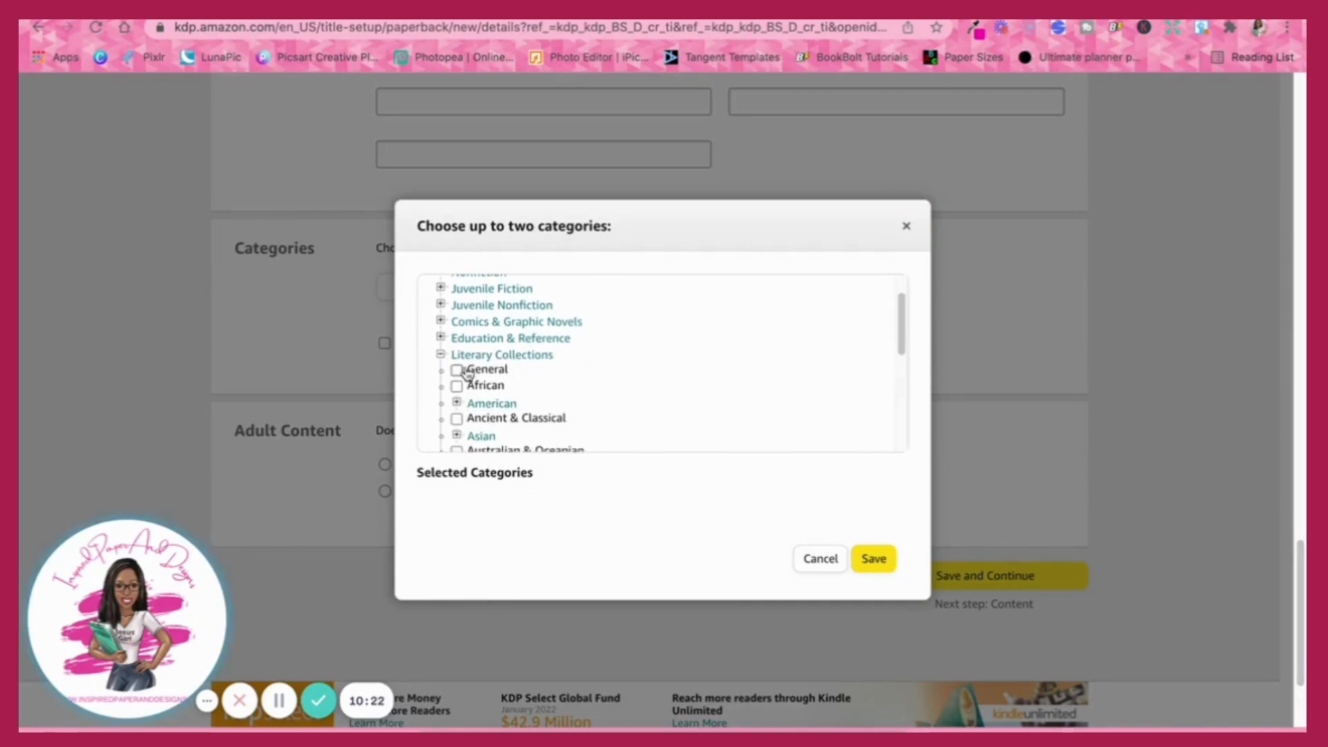
pyautogui.scroll(-5, 586, 395)
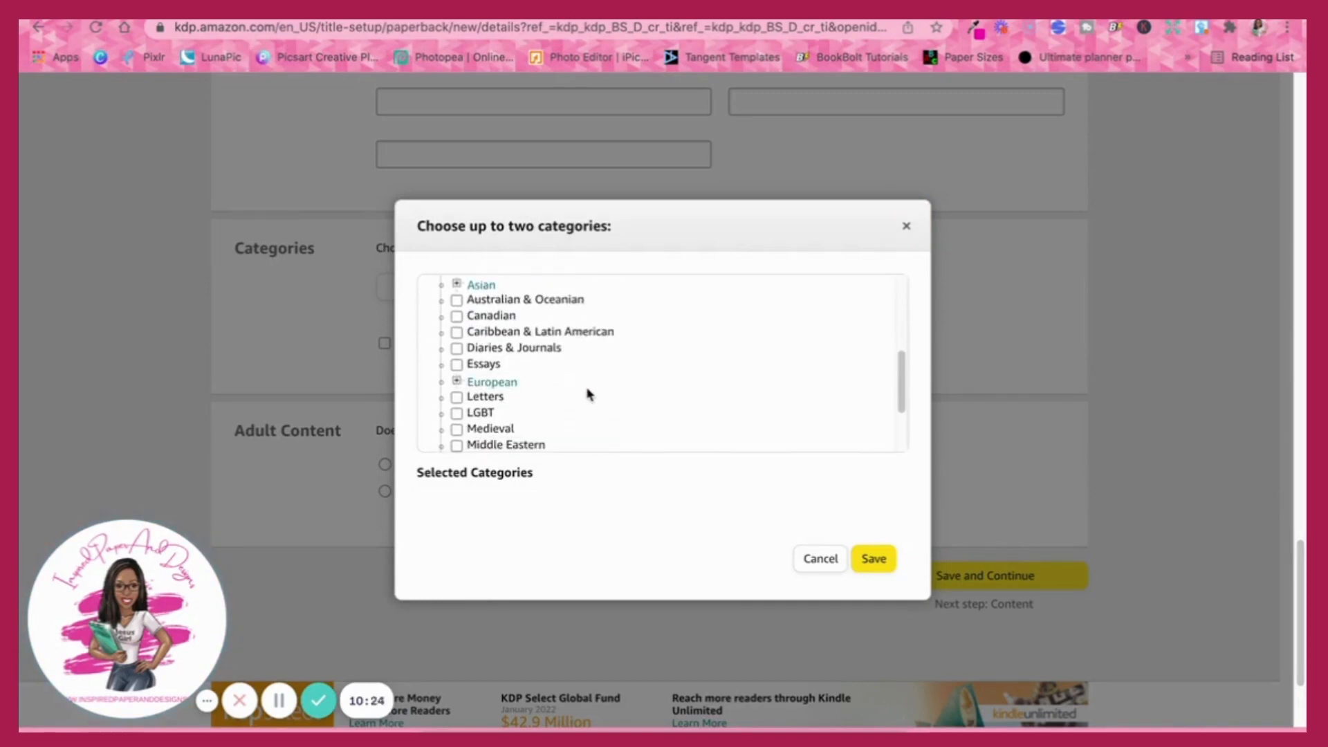
pyautogui.click(458, 337)
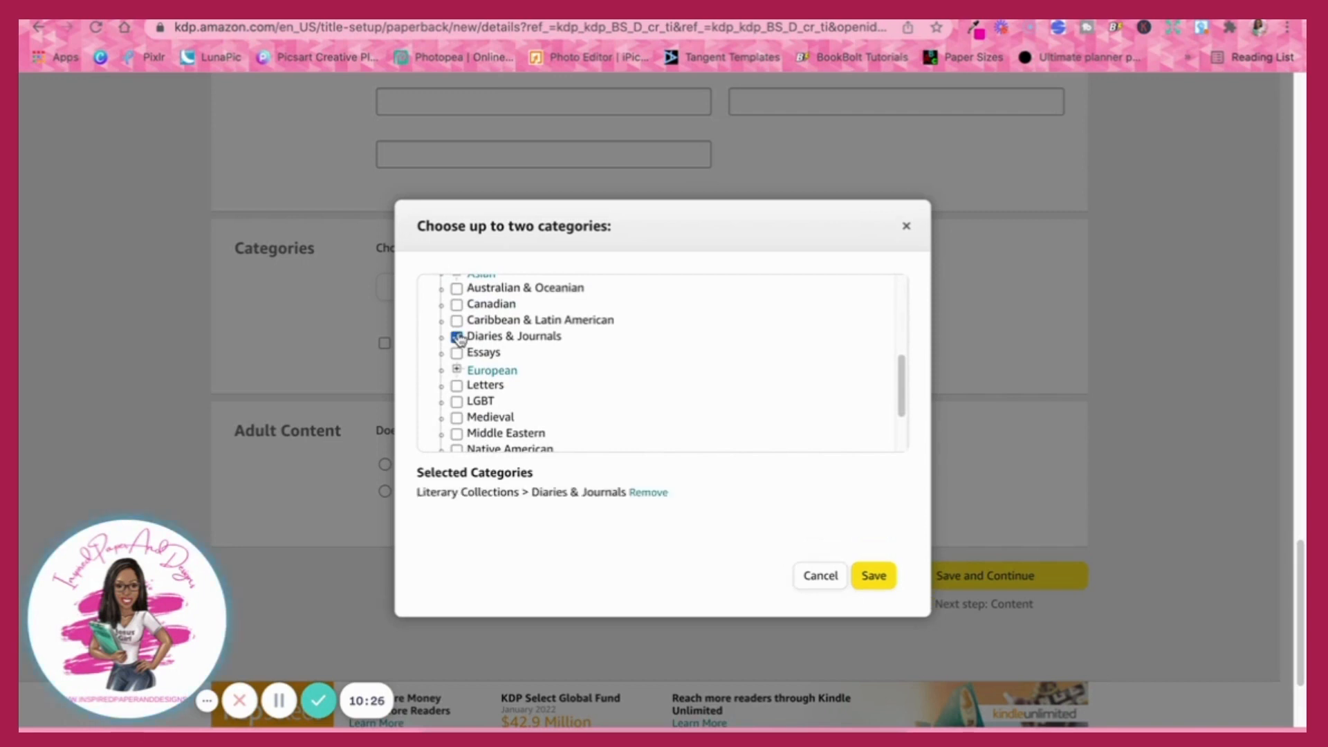
# Expand the Nonfiction category and its Self-Help subcategory, and go through the Self-Help topics for a second category.
pyautogui.moveTo(905, 378); pyautogui.dragTo(901, 306)
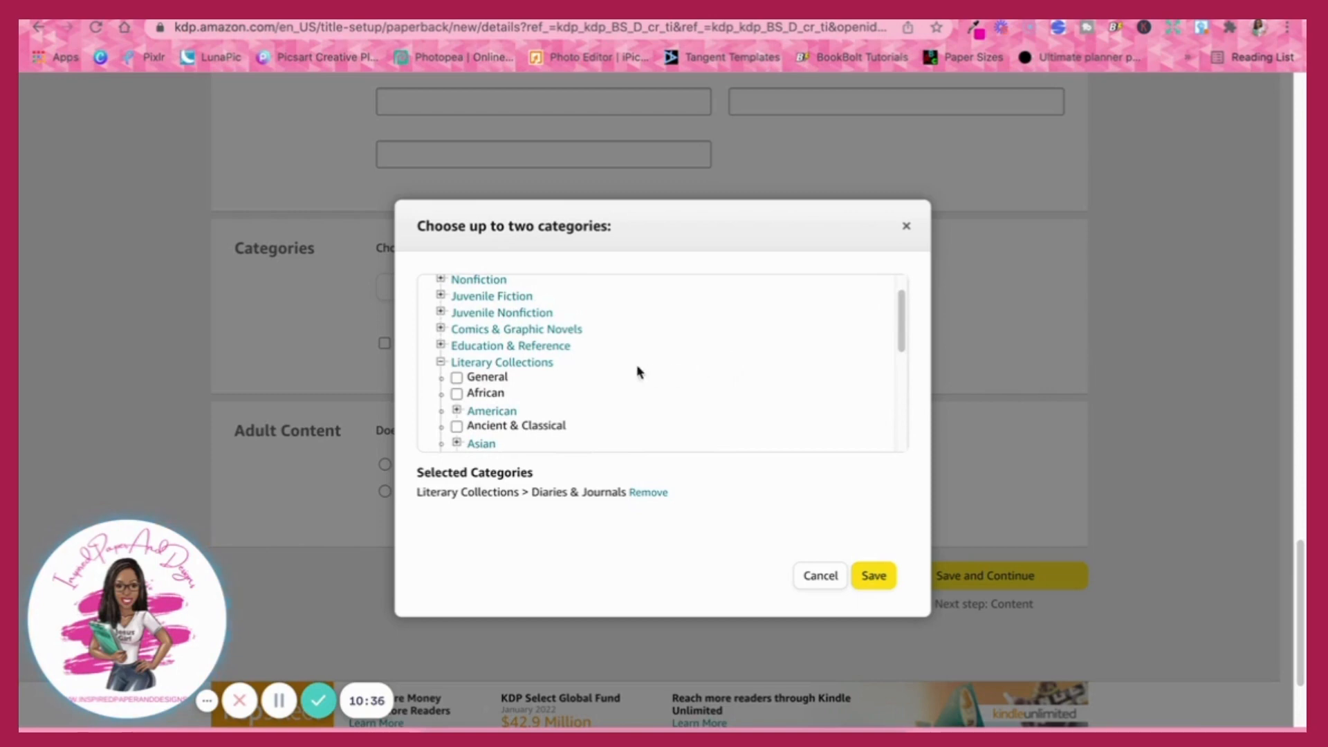
pyautogui.moveTo(904, 318); pyautogui.dragTo(902, 299)
pyautogui.click(440, 312)
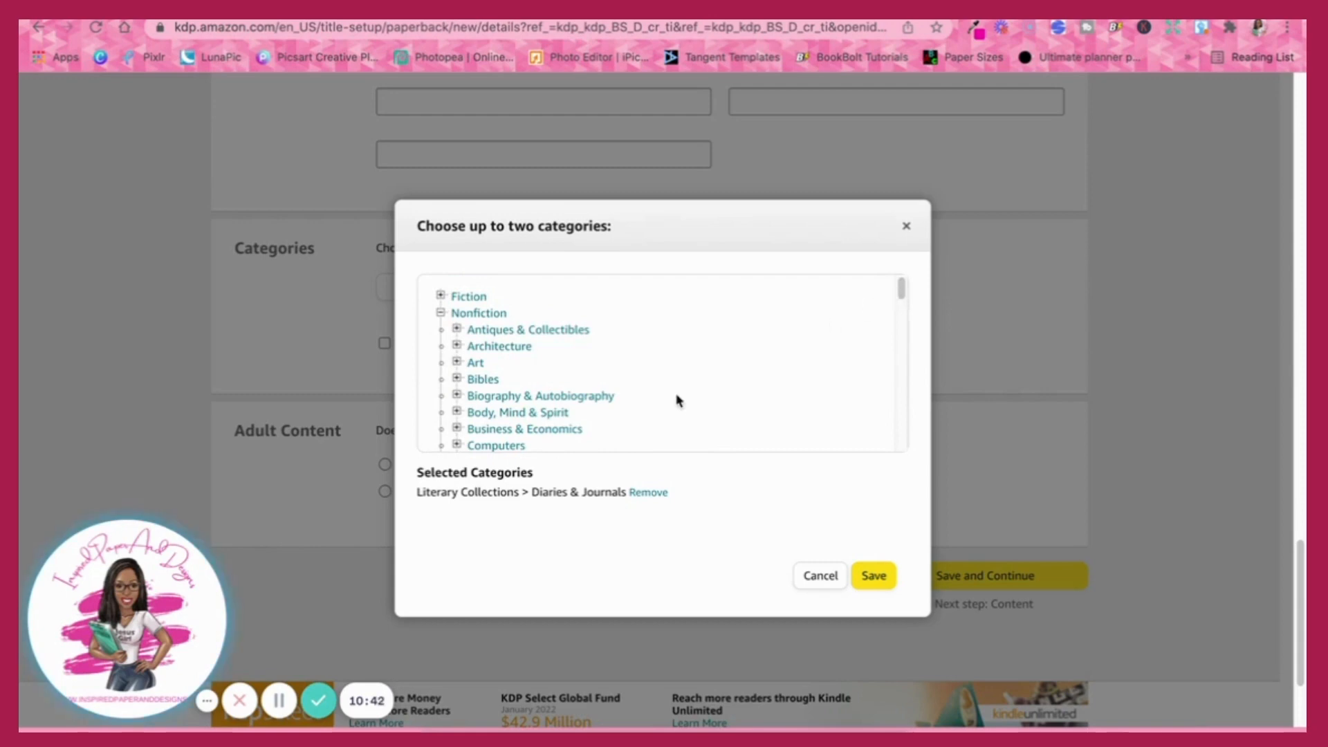
pyautogui.scroll(-3, 678, 397)
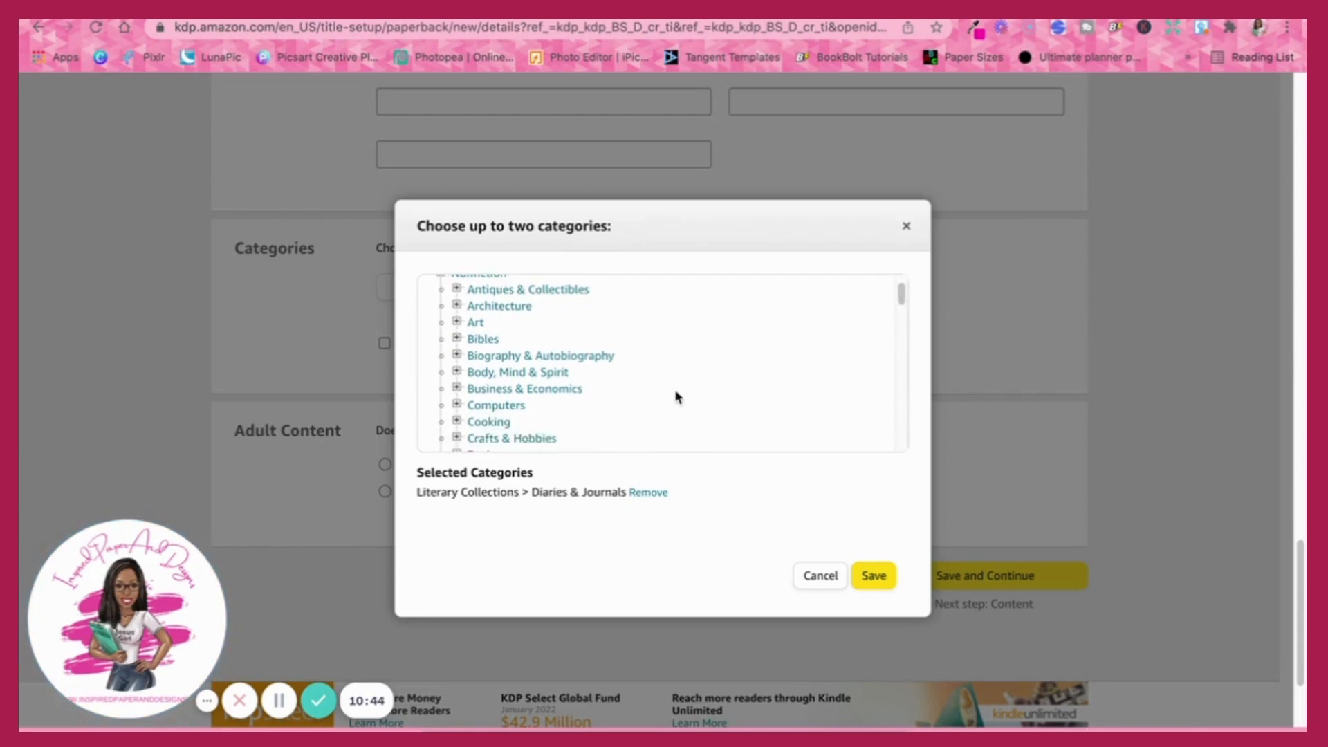
pyautogui.scroll(-3, 678, 396)
pyautogui.scroll(-5, 678, 396)
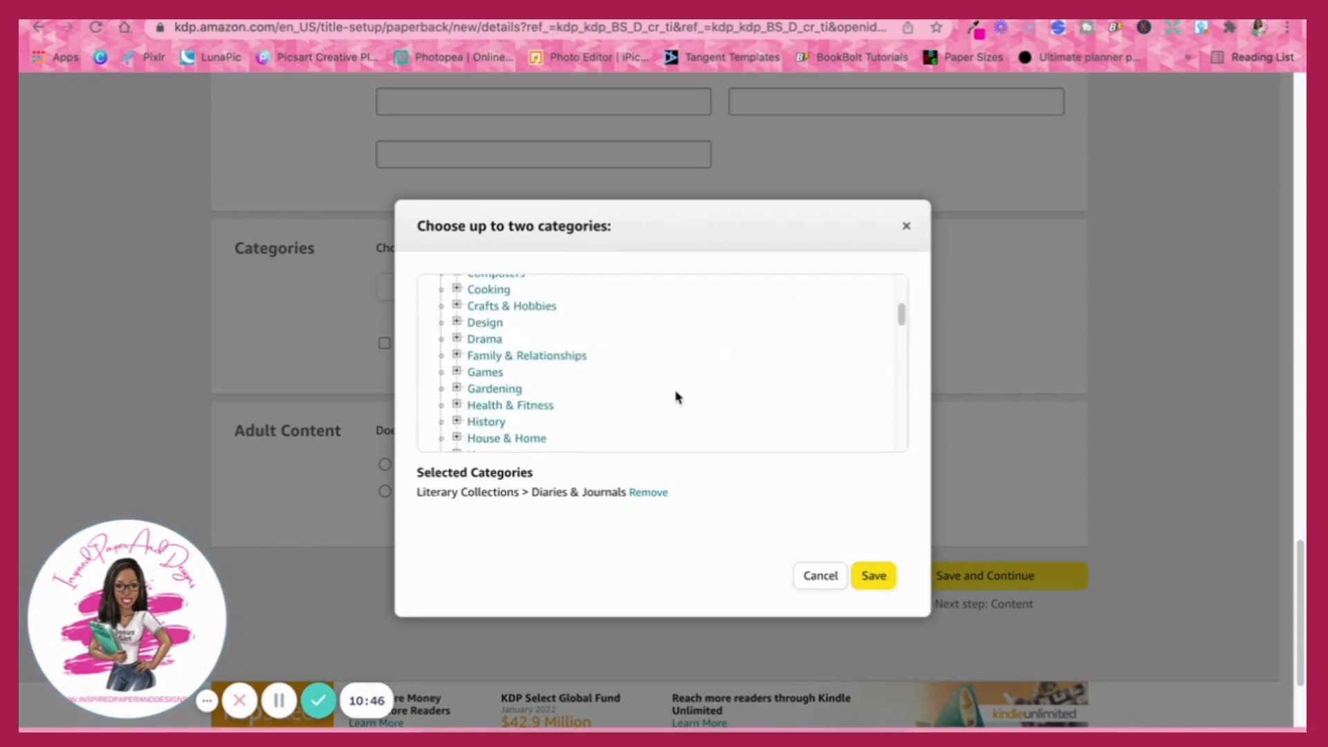
pyautogui.scroll(-6, 678, 397)
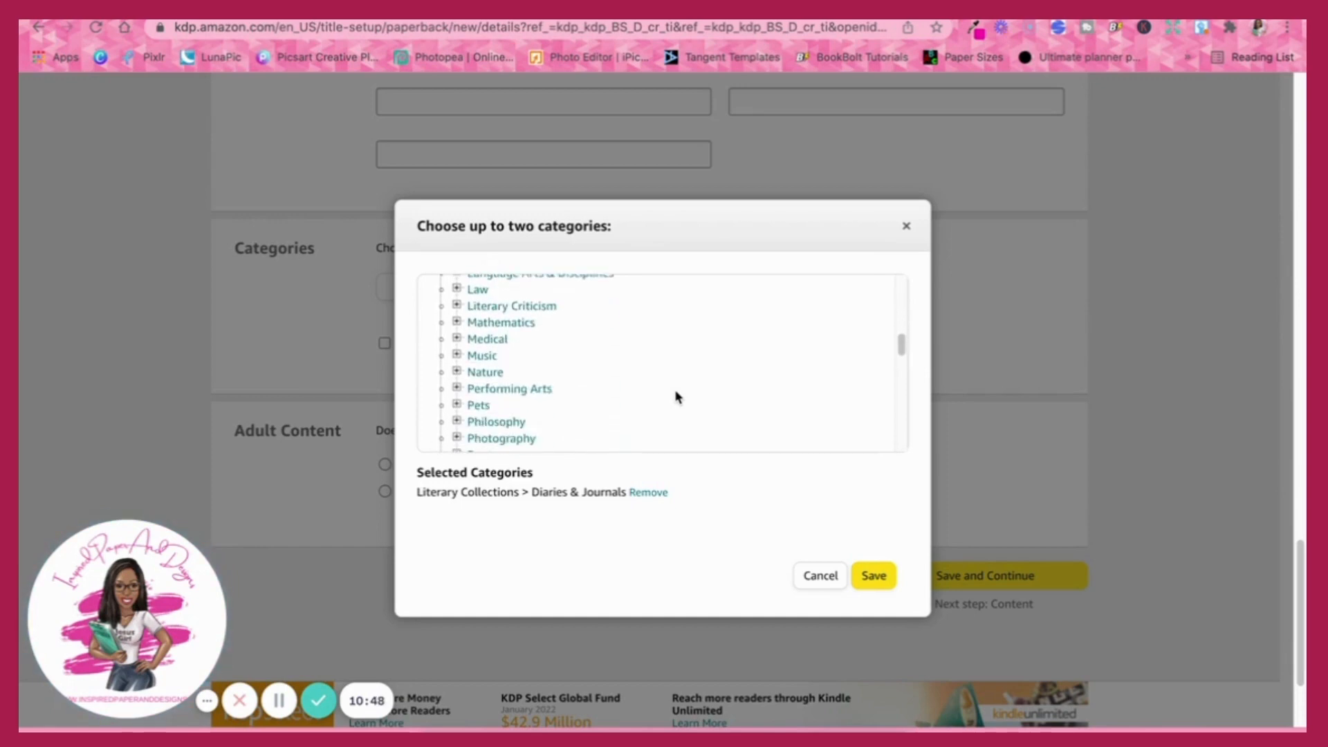
pyautogui.scroll(-1, 677, 395)
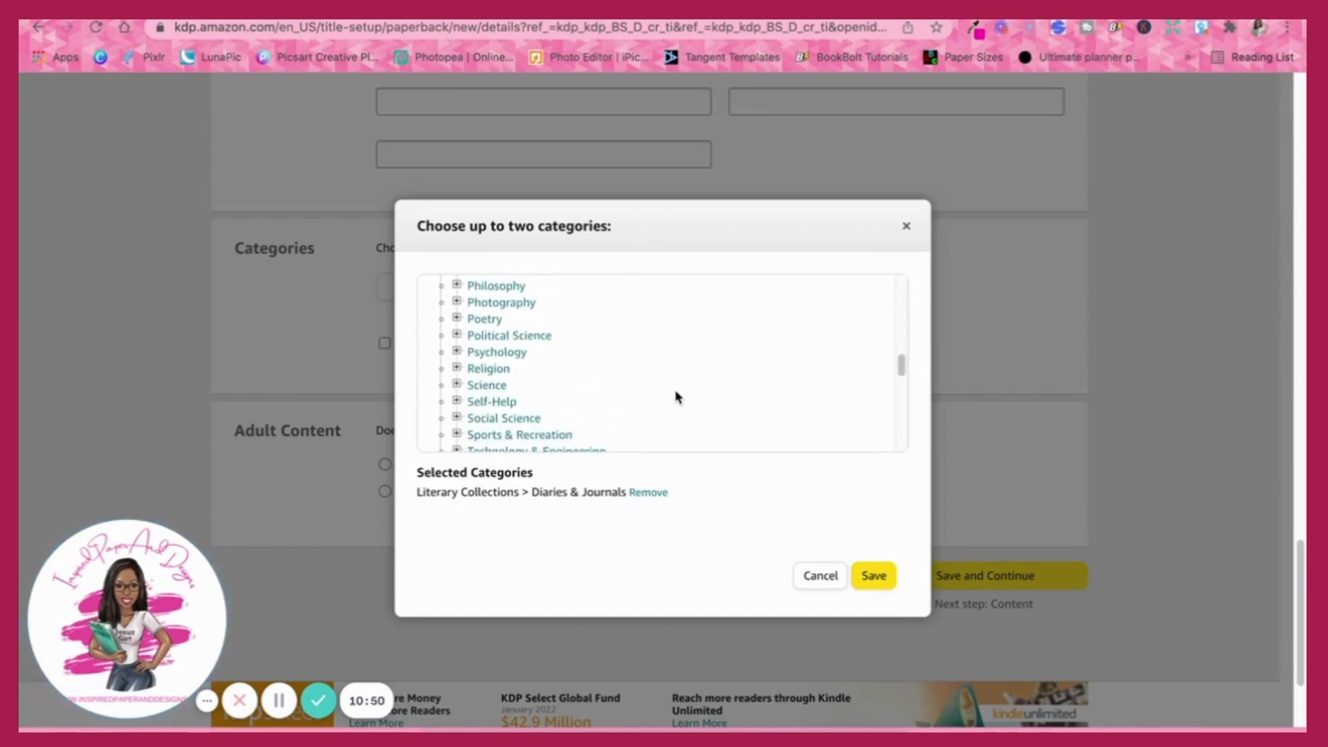
pyautogui.click(459, 403)
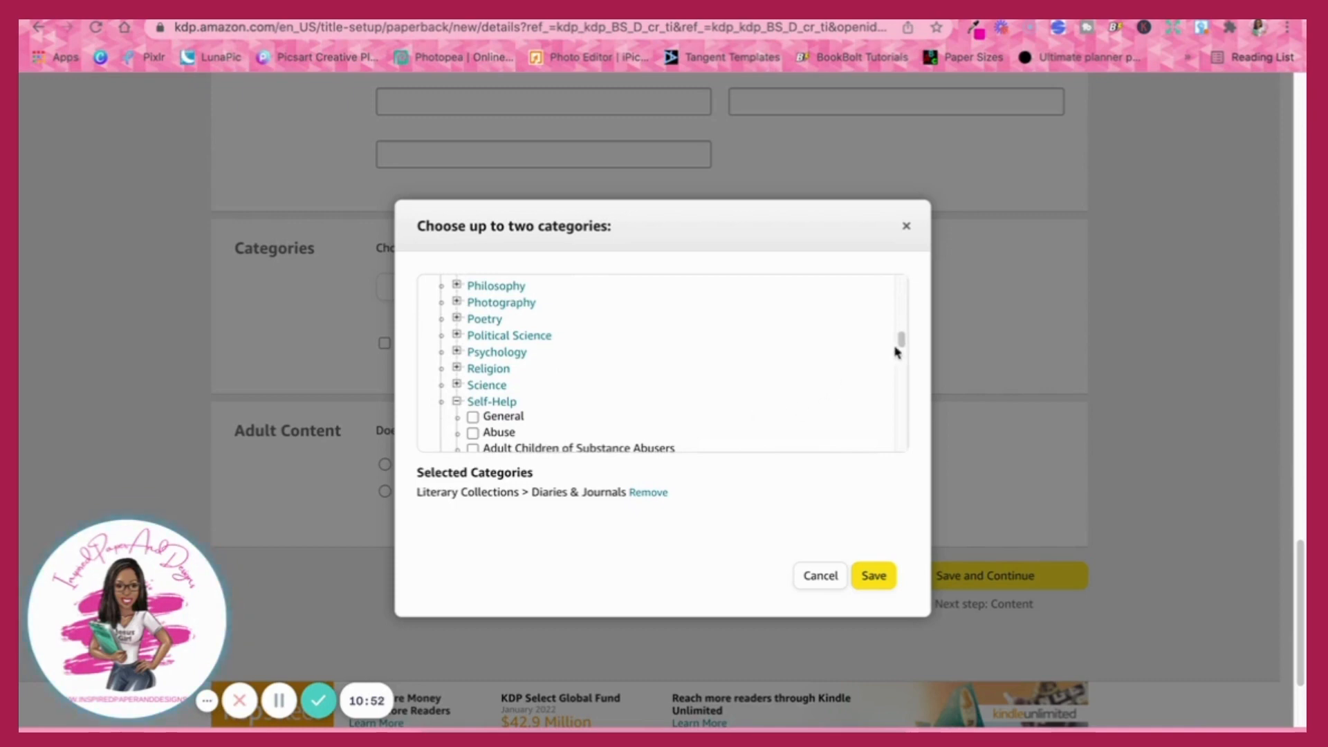
pyautogui.moveTo(900, 341); pyautogui.dragTo(898, 353)
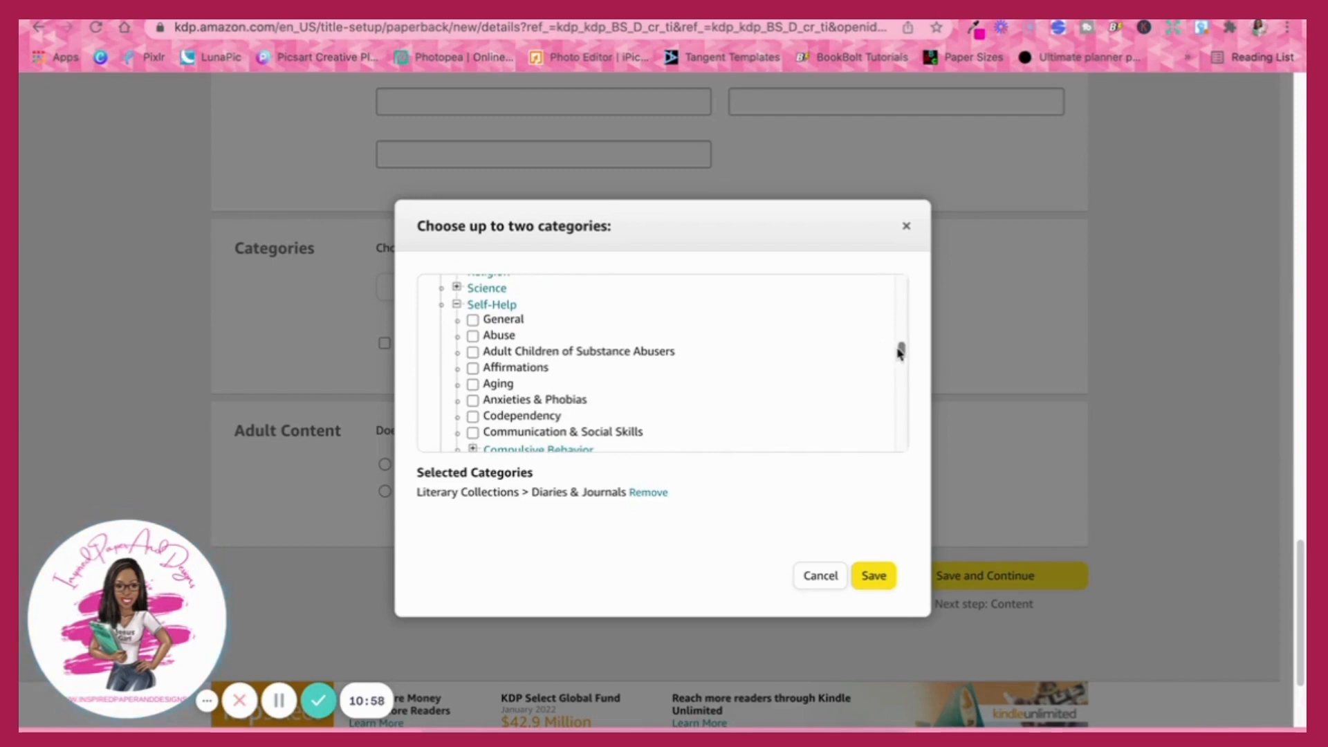
pyautogui.moveTo(900, 353); pyautogui.dragTo(894, 391)
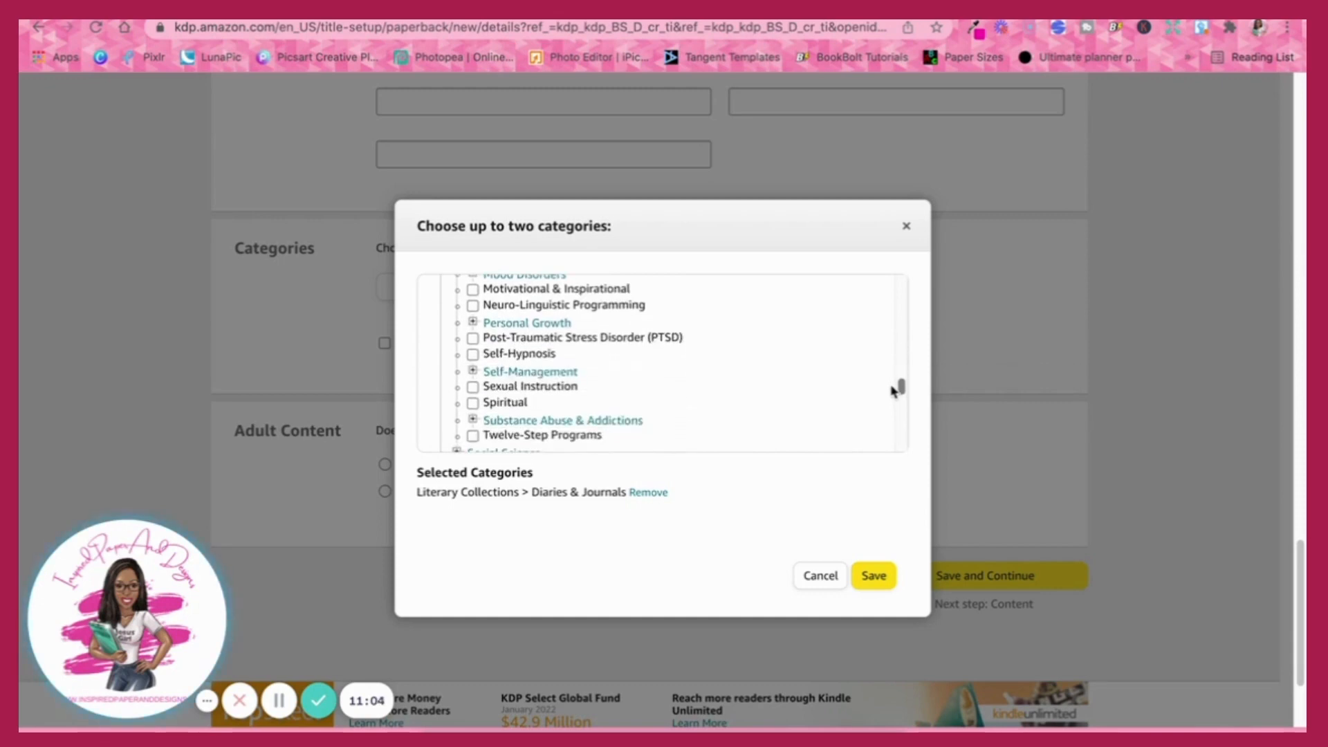
# Add Nonfiction > Self-Help > Personal Growth > General as the second browse category and save the category selection.
pyautogui.click(471, 323)
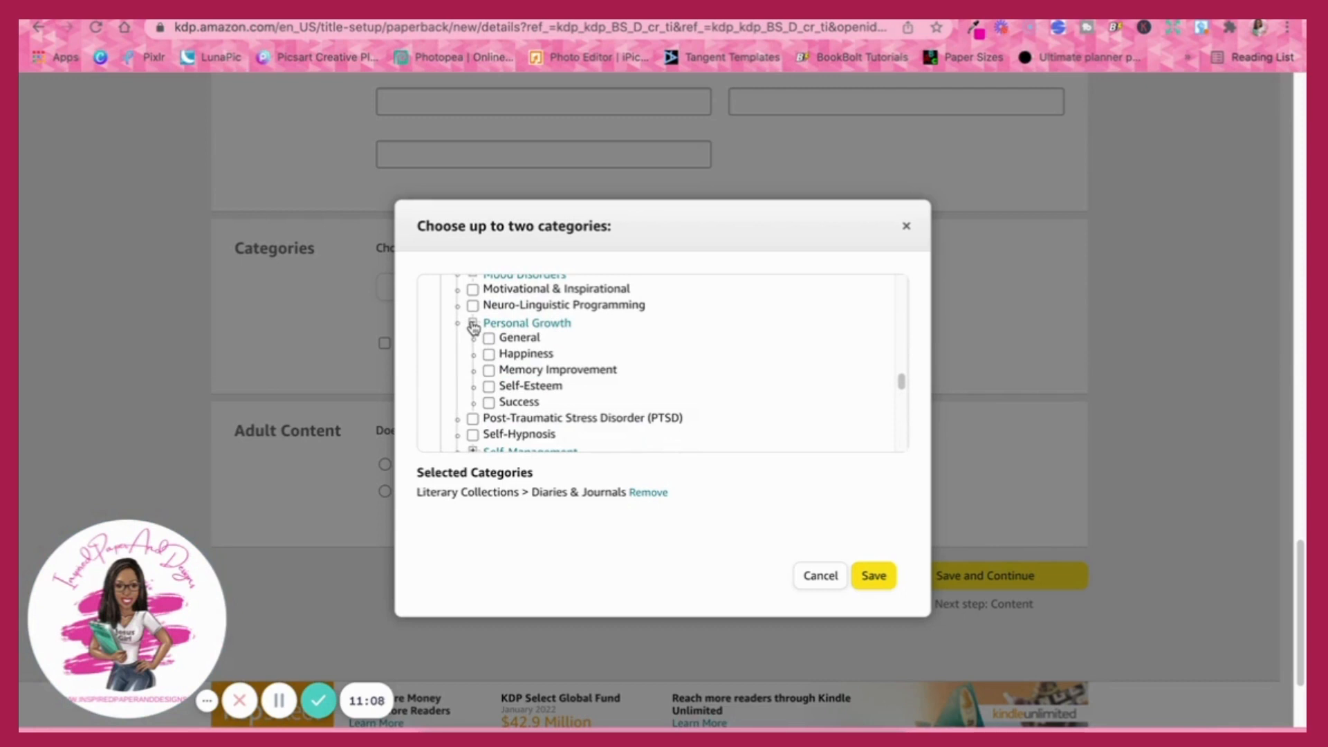
pyautogui.click(472, 323)
pyautogui.click(472, 323)
pyautogui.click(473, 323)
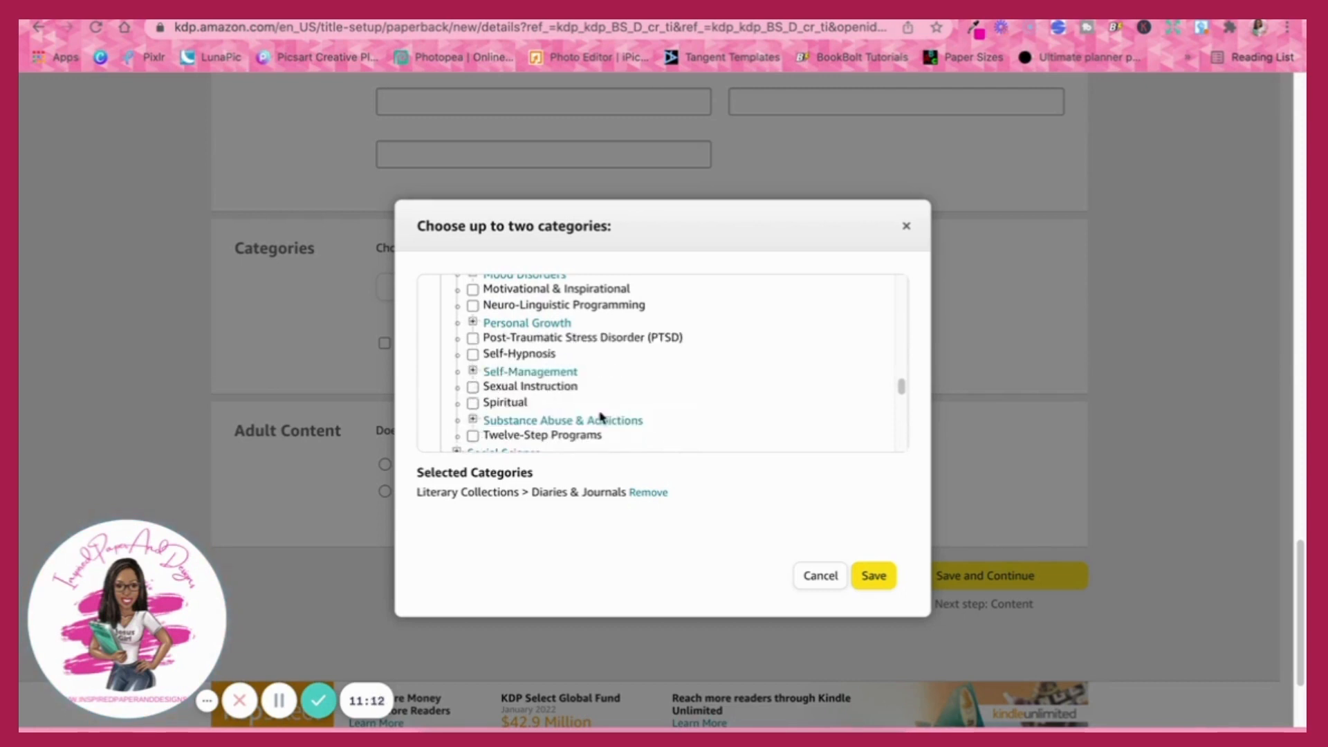
pyautogui.scroll(-3, 601, 416)
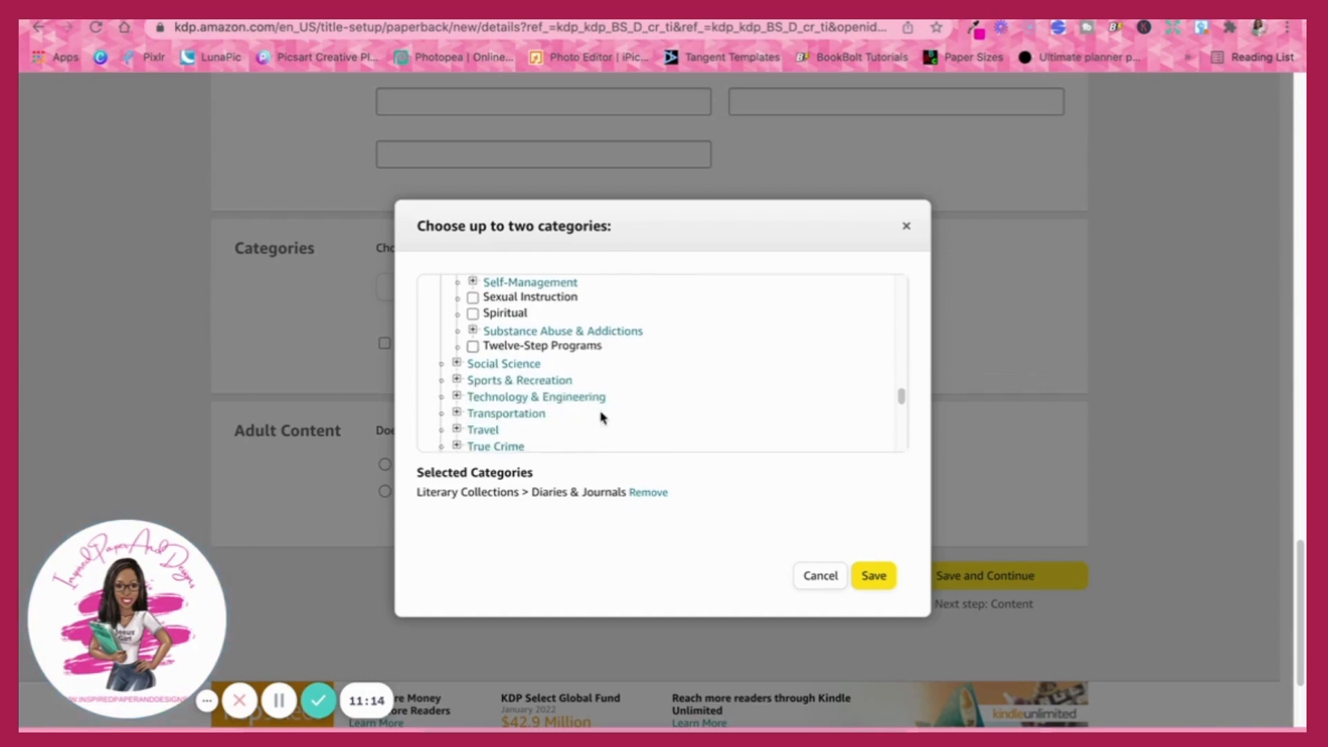
pyautogui.scroll(-4, 602, 417)
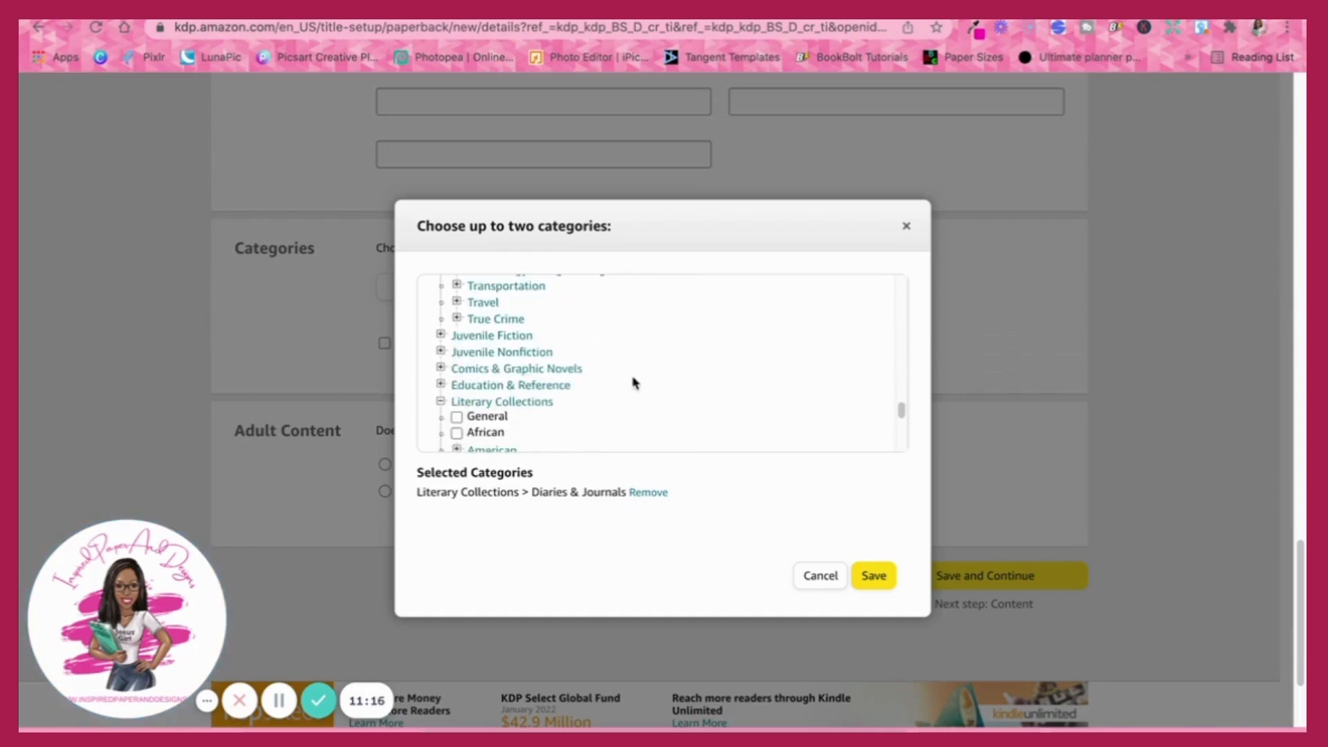
pyautogui.scroll(5, 635, 383)
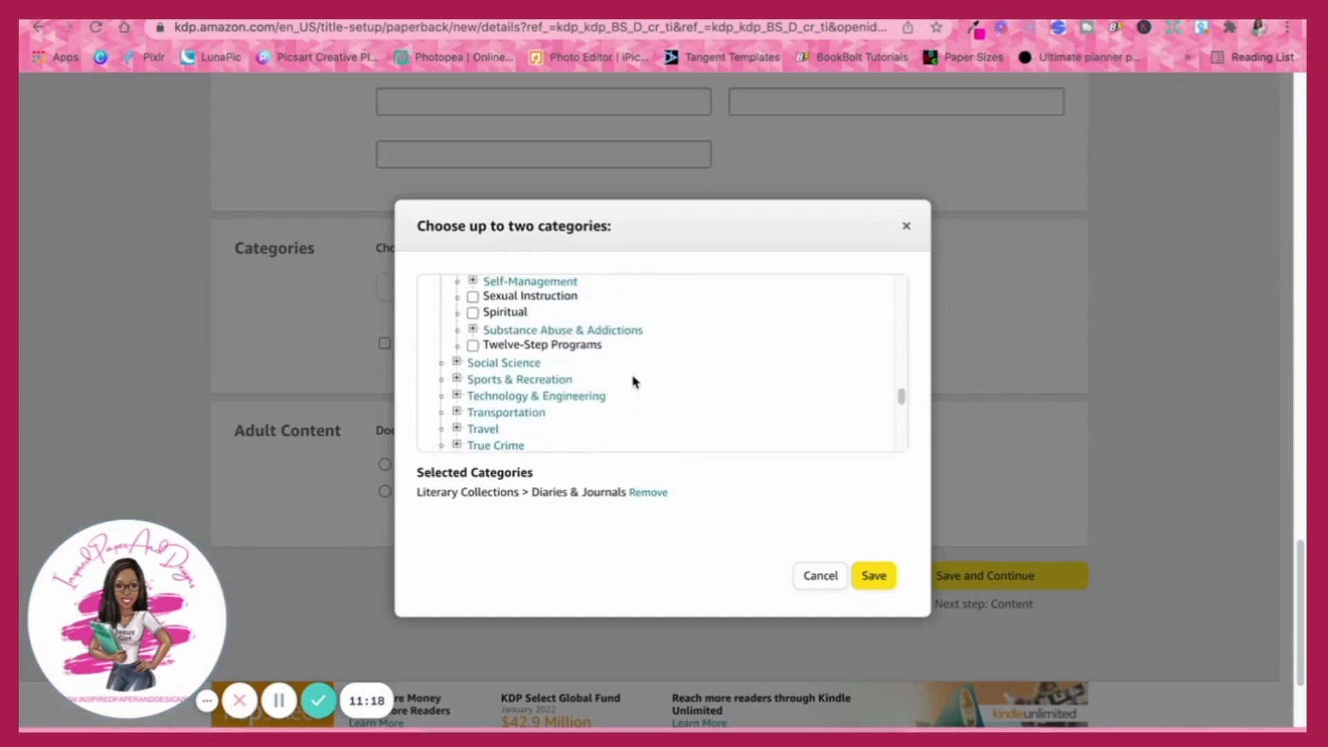
pyautogui.scroll(2, 633, 383)
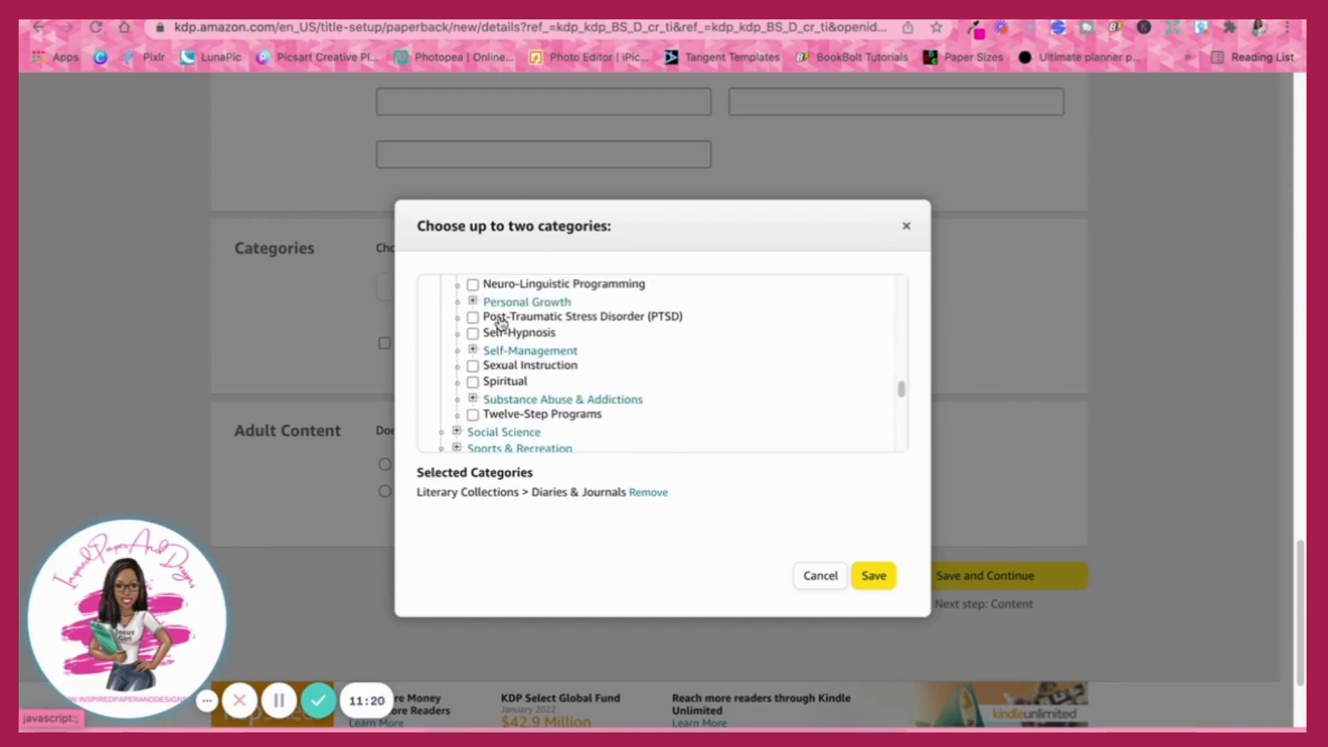
pyautogui.click(472, 302)
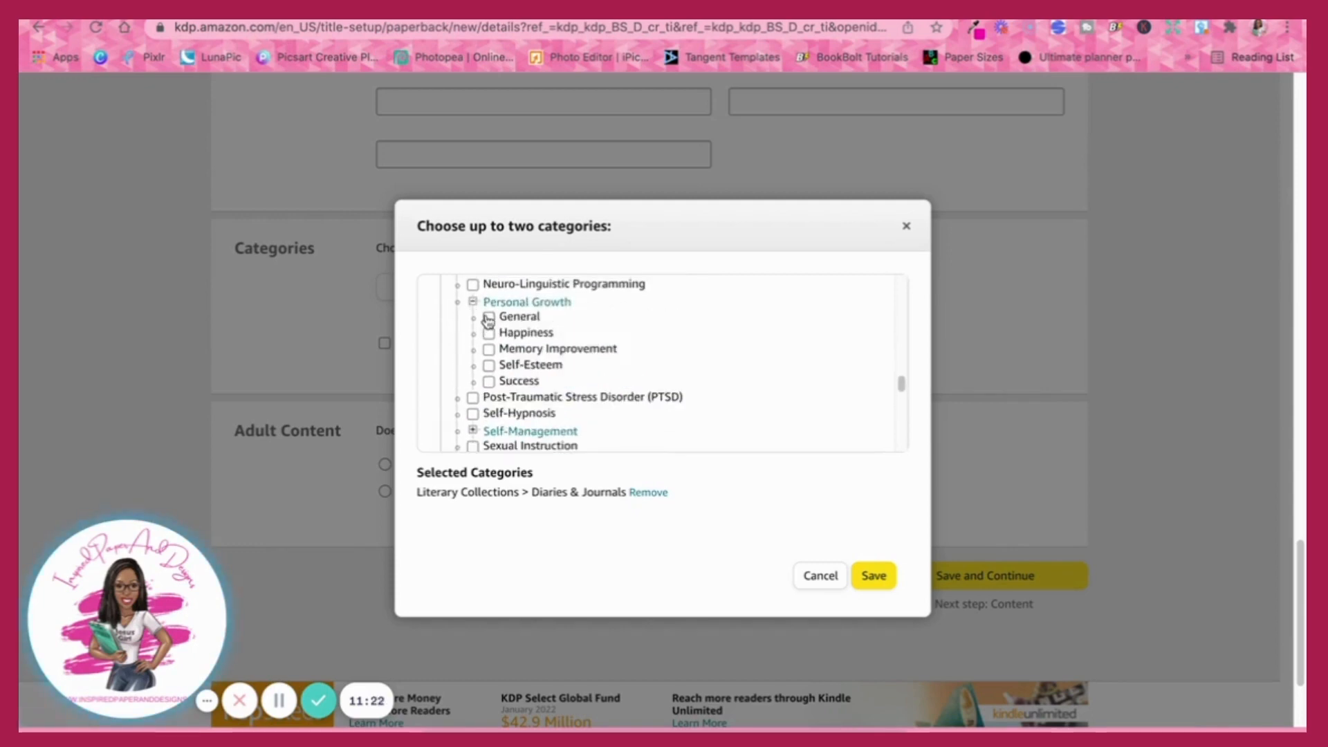
pyautogui.click(489, 317)
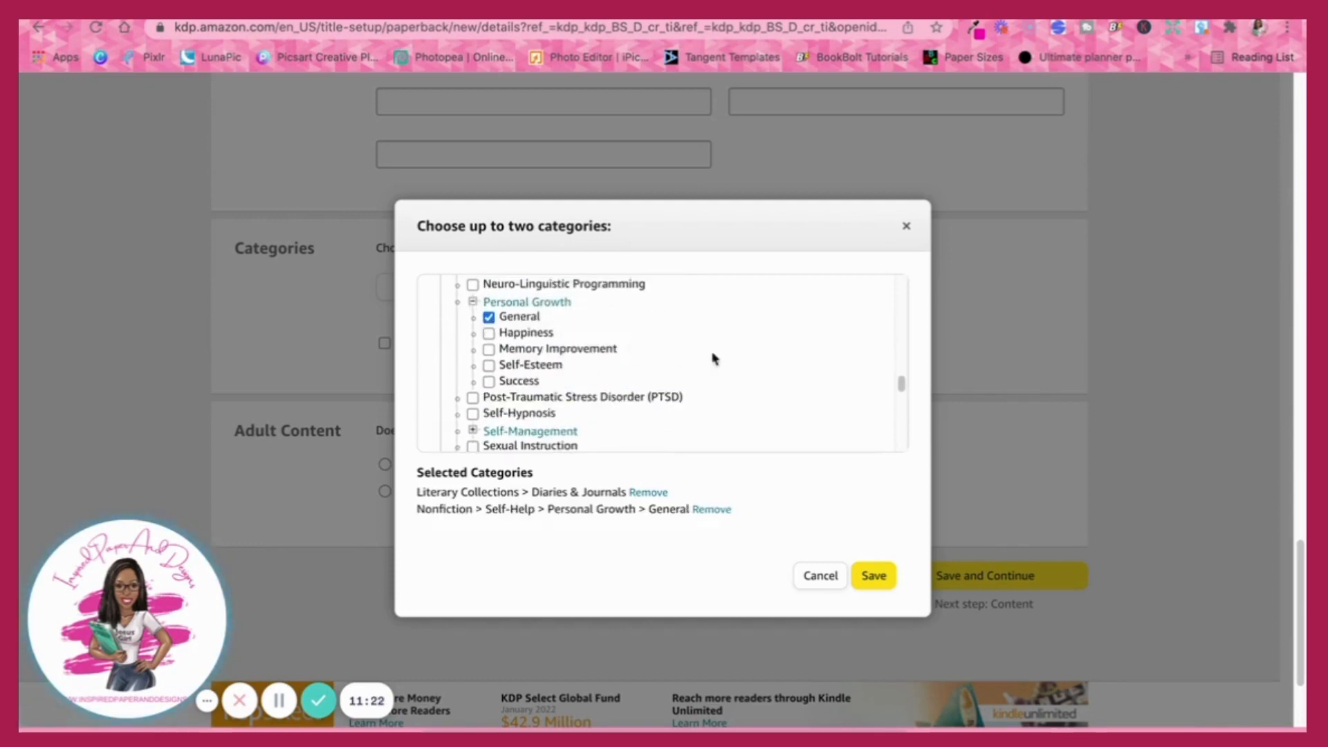
pyautogui.click(875, 578)
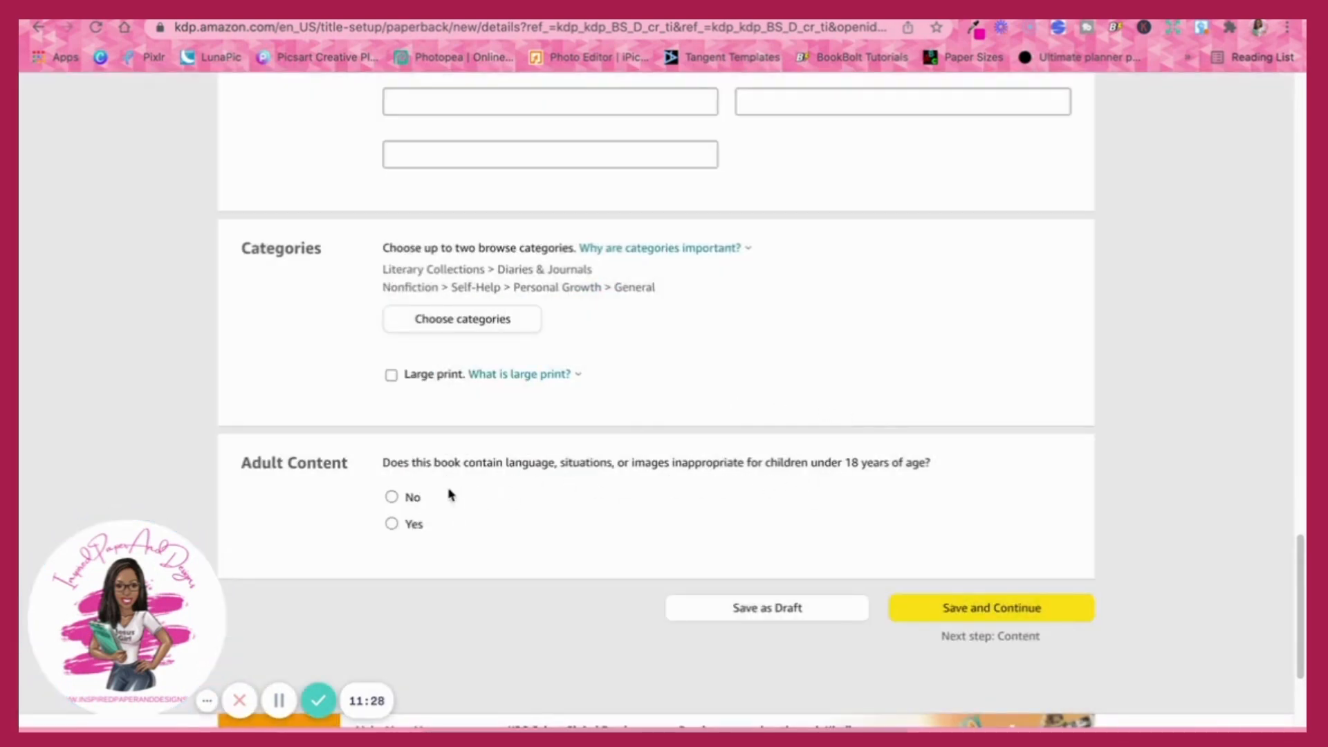
# Answer No to the adult content question, save the paperback details and continue to the Paperback Content page.
pyautogui.click(391, 497)
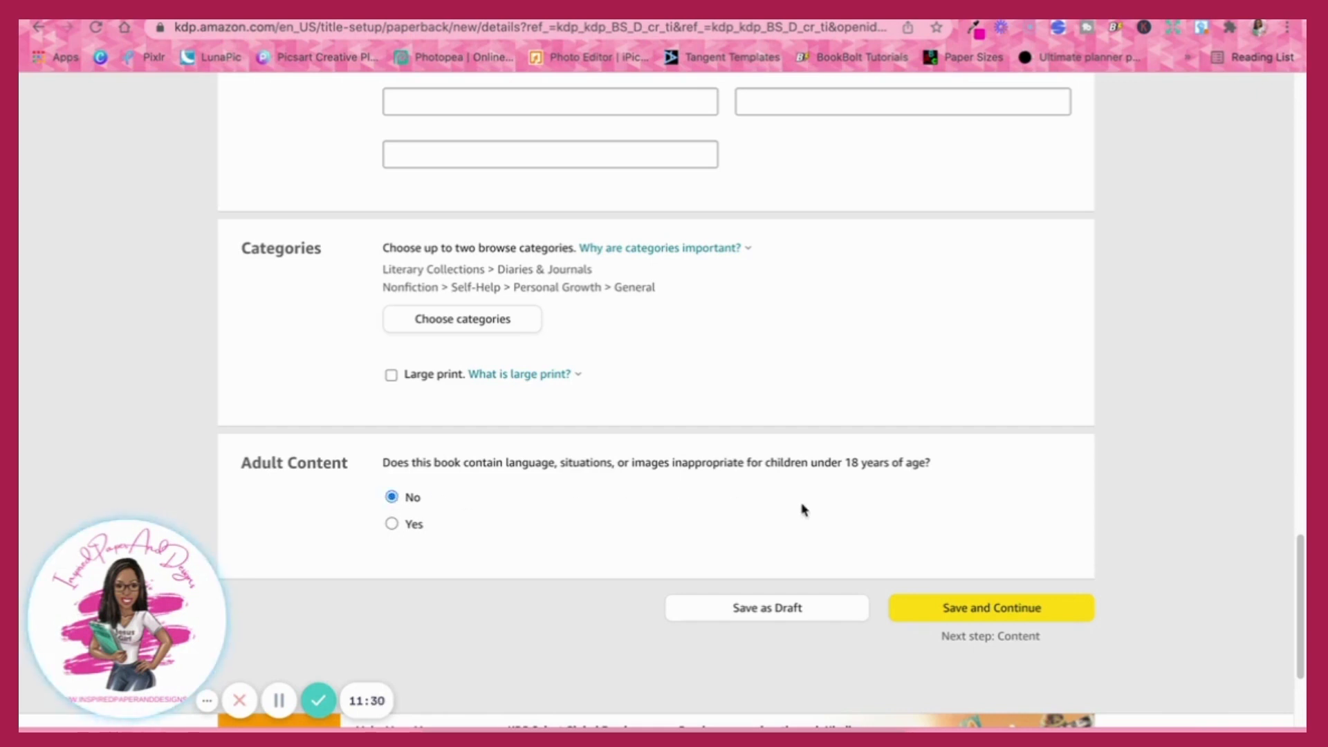
pyautogui.click(1023, 609)
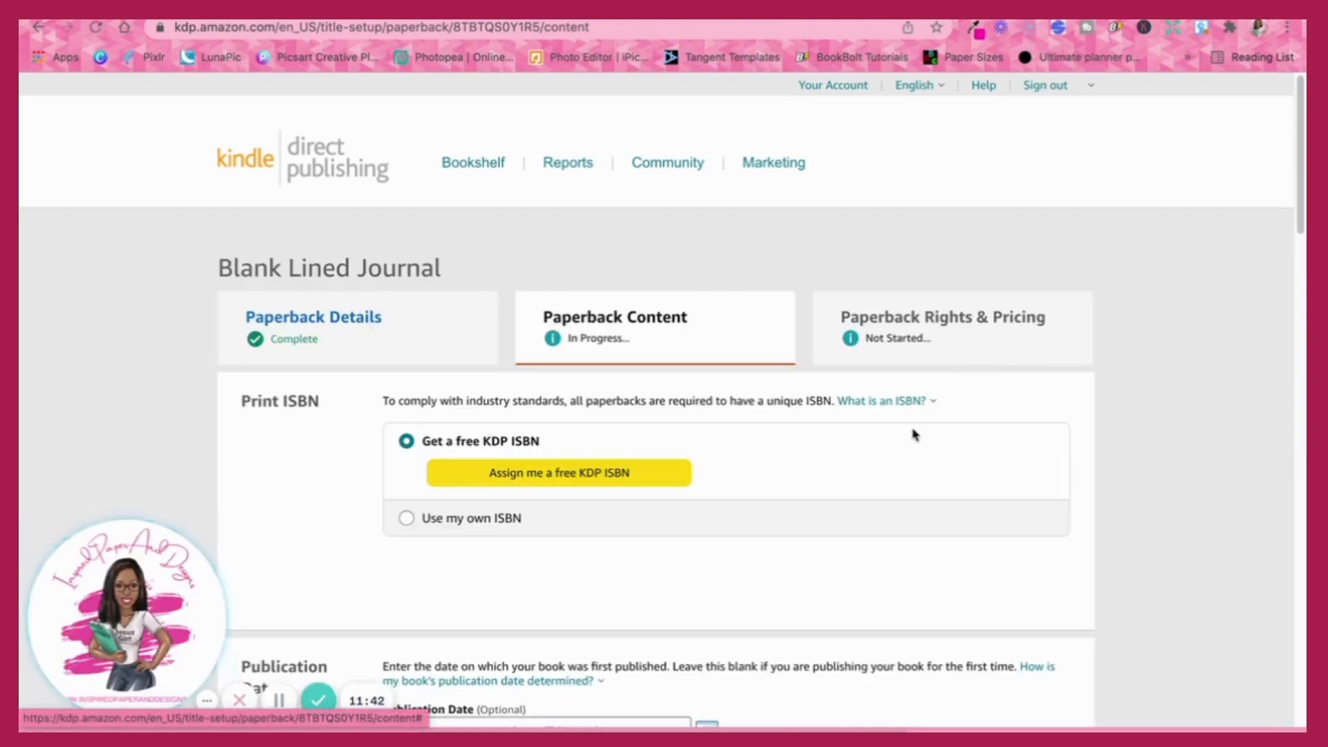
# Get a free KDP ISBN assigned to the paperback.
pyautogui.scroll(-2, 898, 434)
pyautogui.scroll(-2, 899, 433)
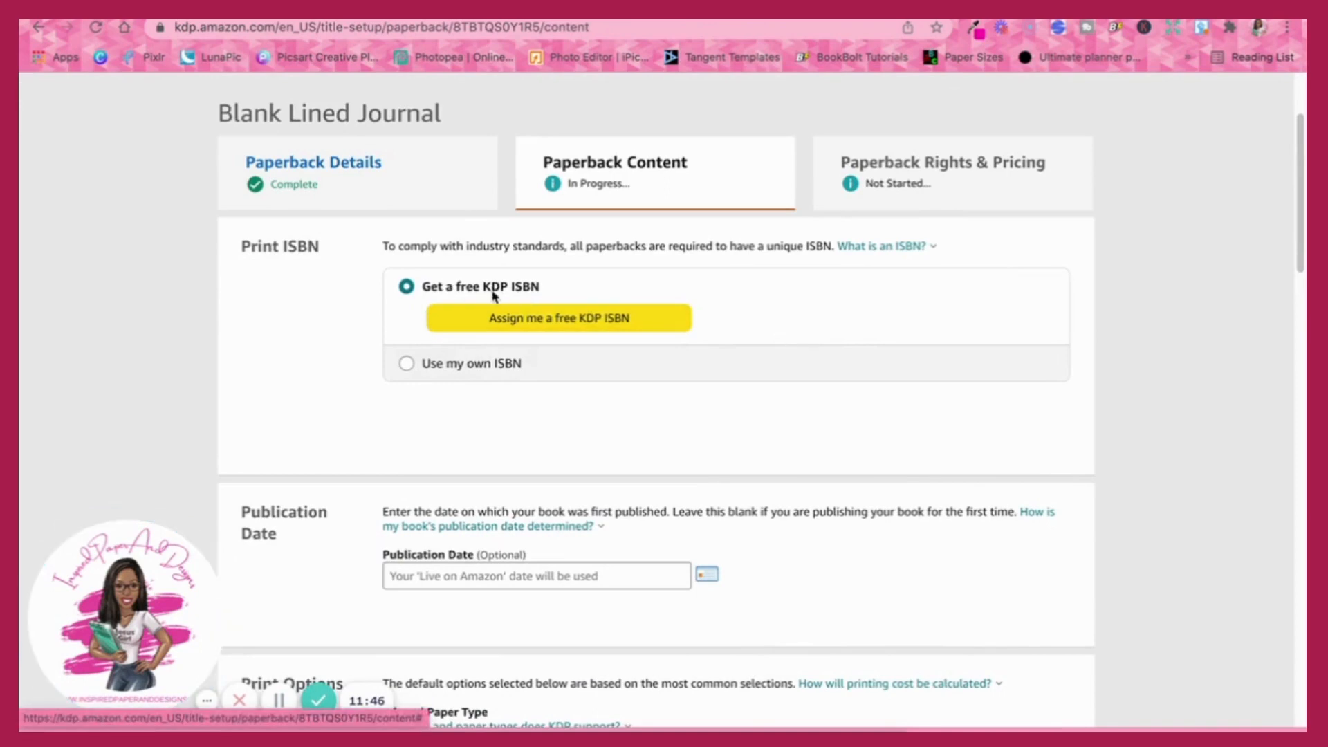
pyautogui.click(568, 319)
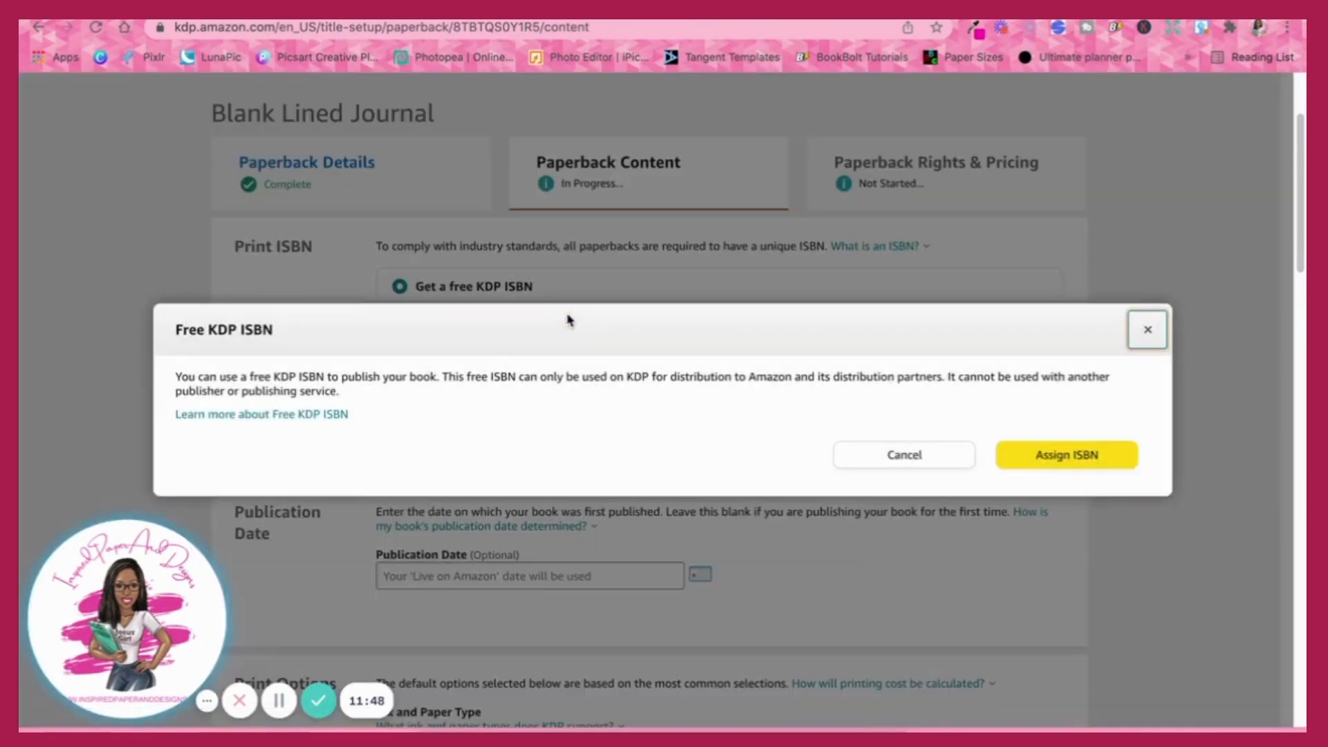
pyautogui.click(1079, 454)
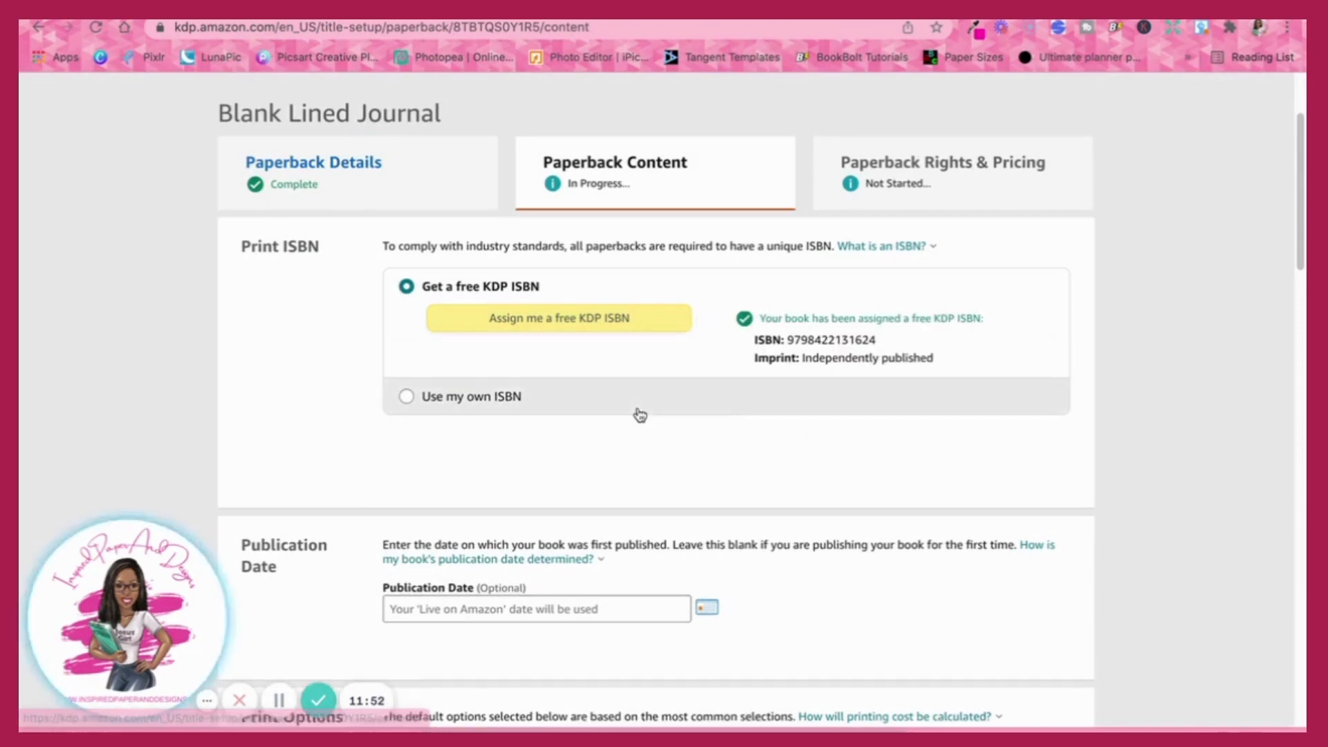
# Review the publication date and the ink and paper options, and check which other trim sizes are available.
pyautogui.scroll(-2, 637, 415)
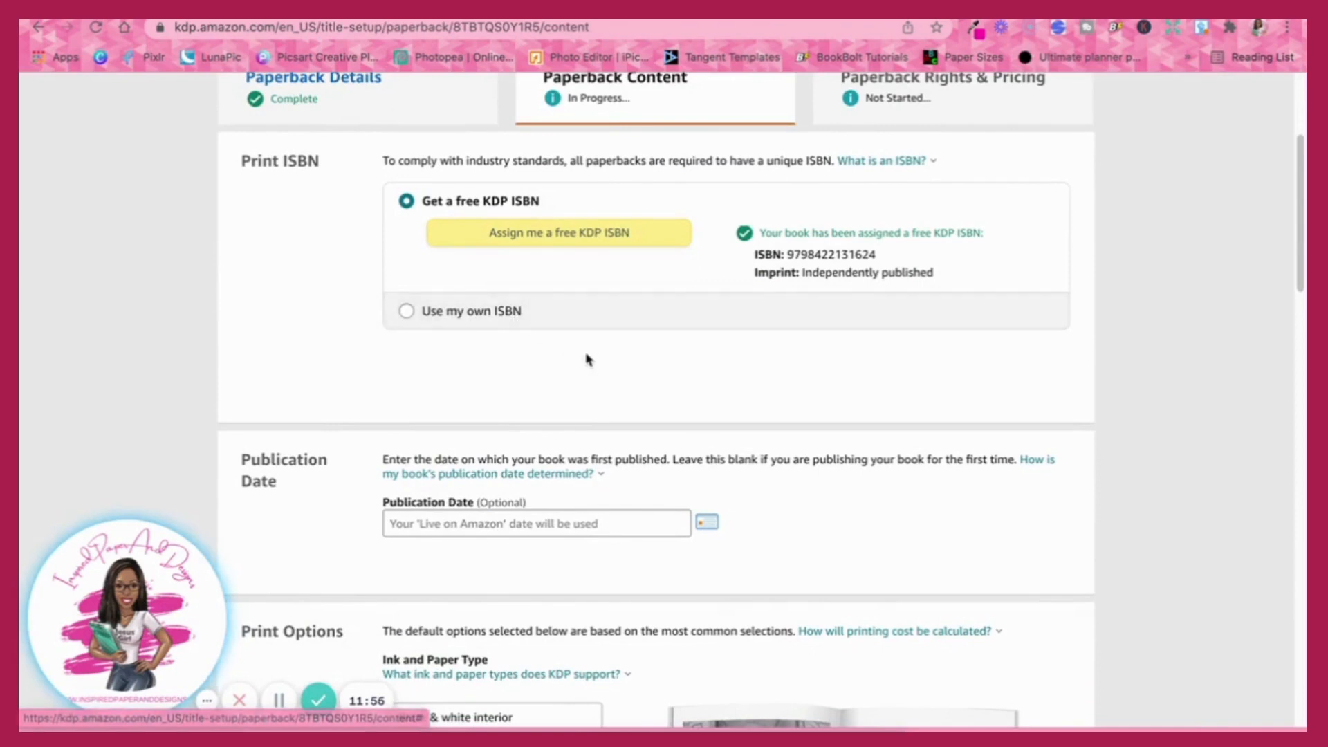
pyautogui.scroll(-2, 645, 410)
pyautogui.scroll(-3, 645, 409)
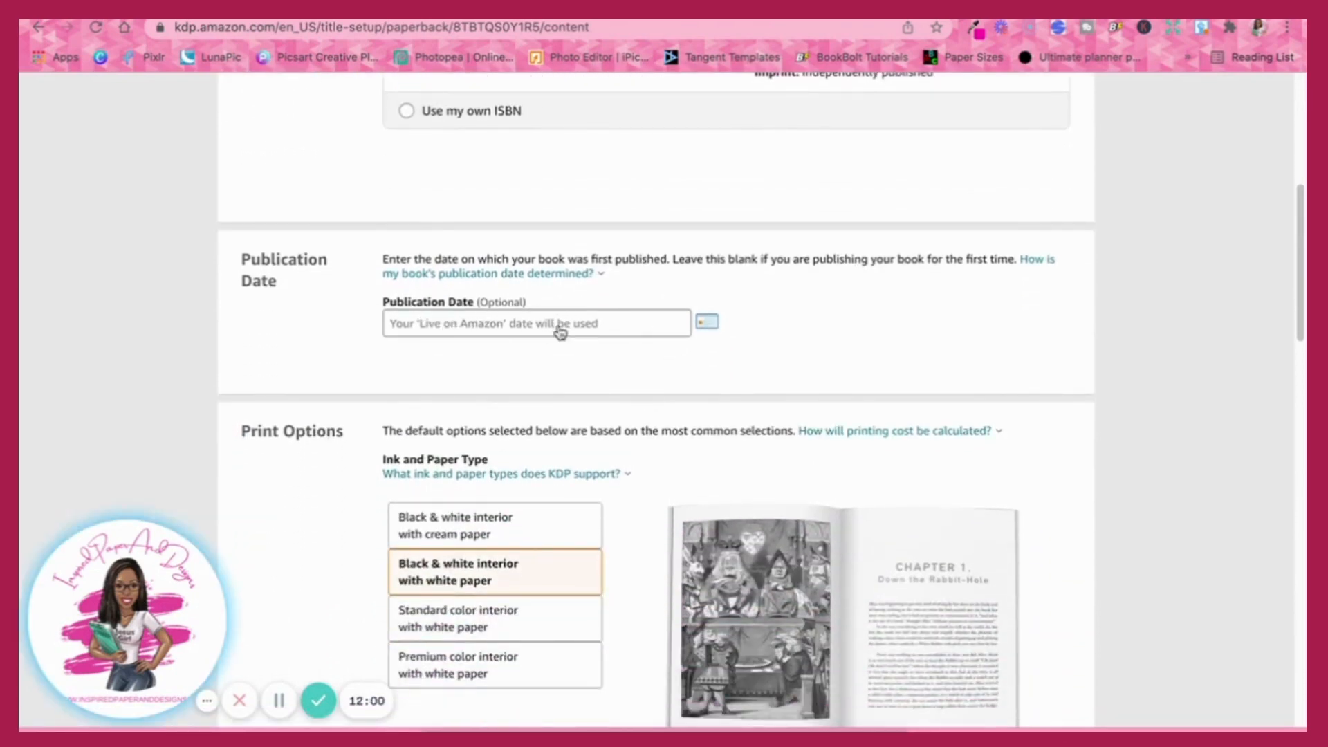
pyautogui.scroll(-2, 594, 376)
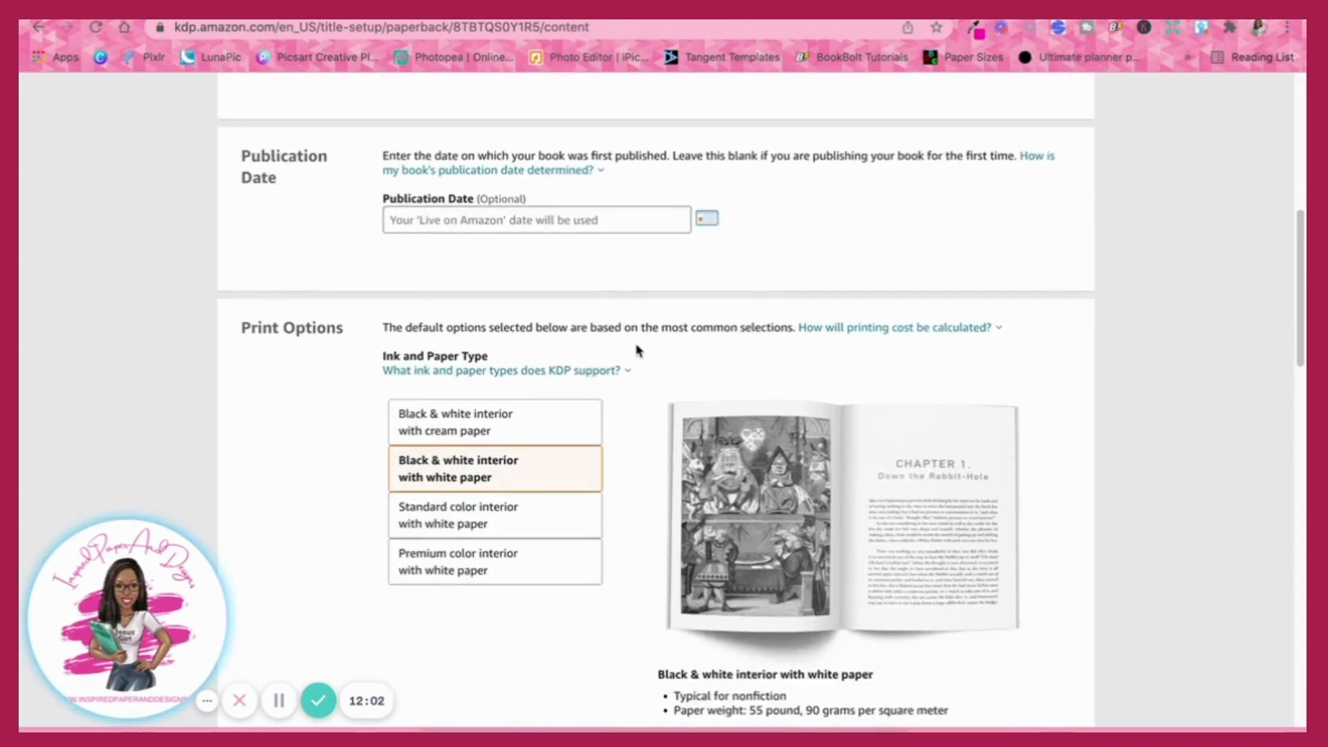
pyautogui.scroll(-1, 623, 374)
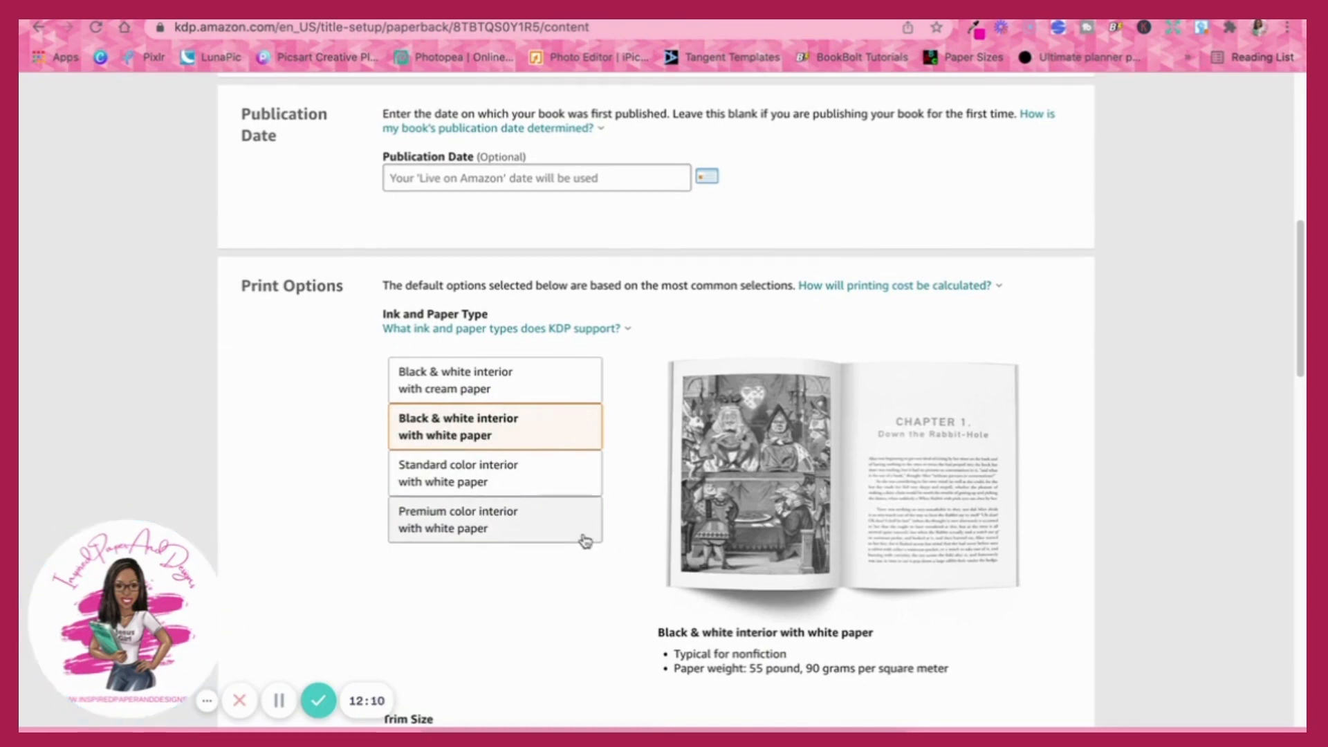
pyautogui.scroll(-5, 585, 543)
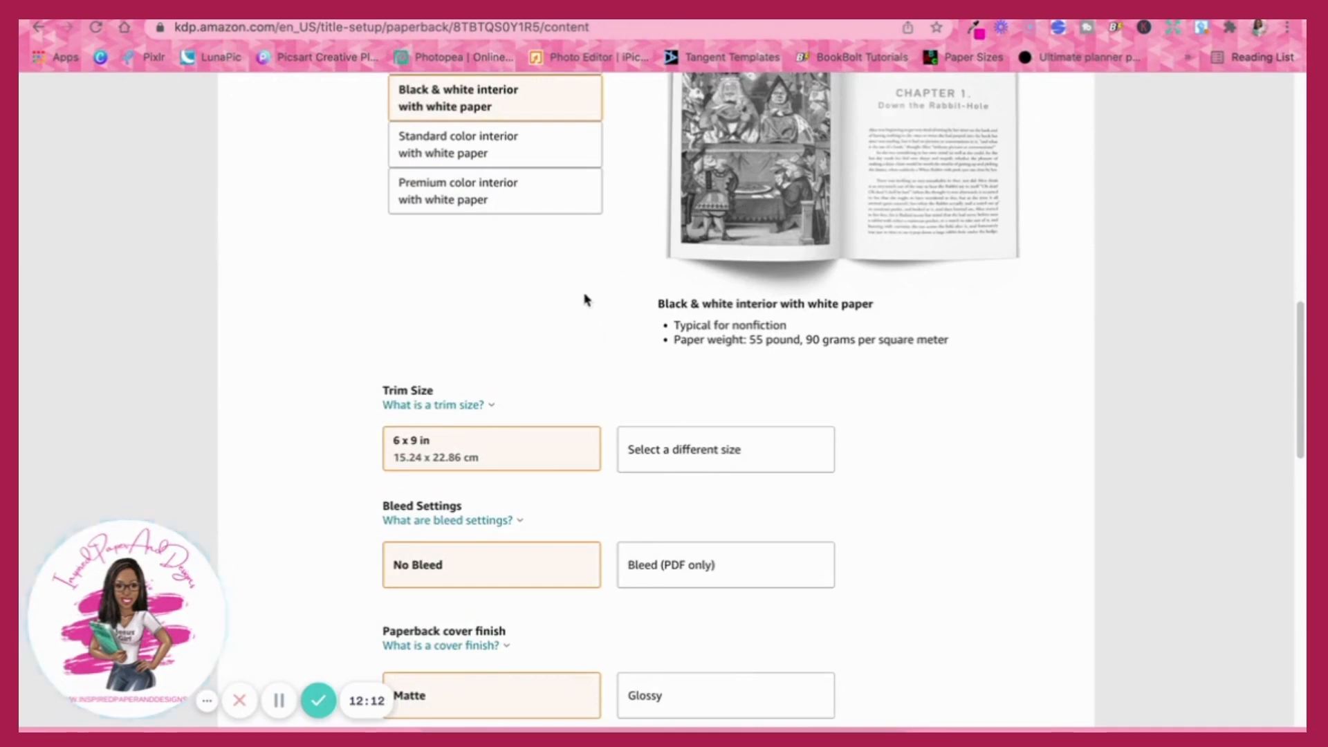
pyautogui.scroll(-1, 521, 330)
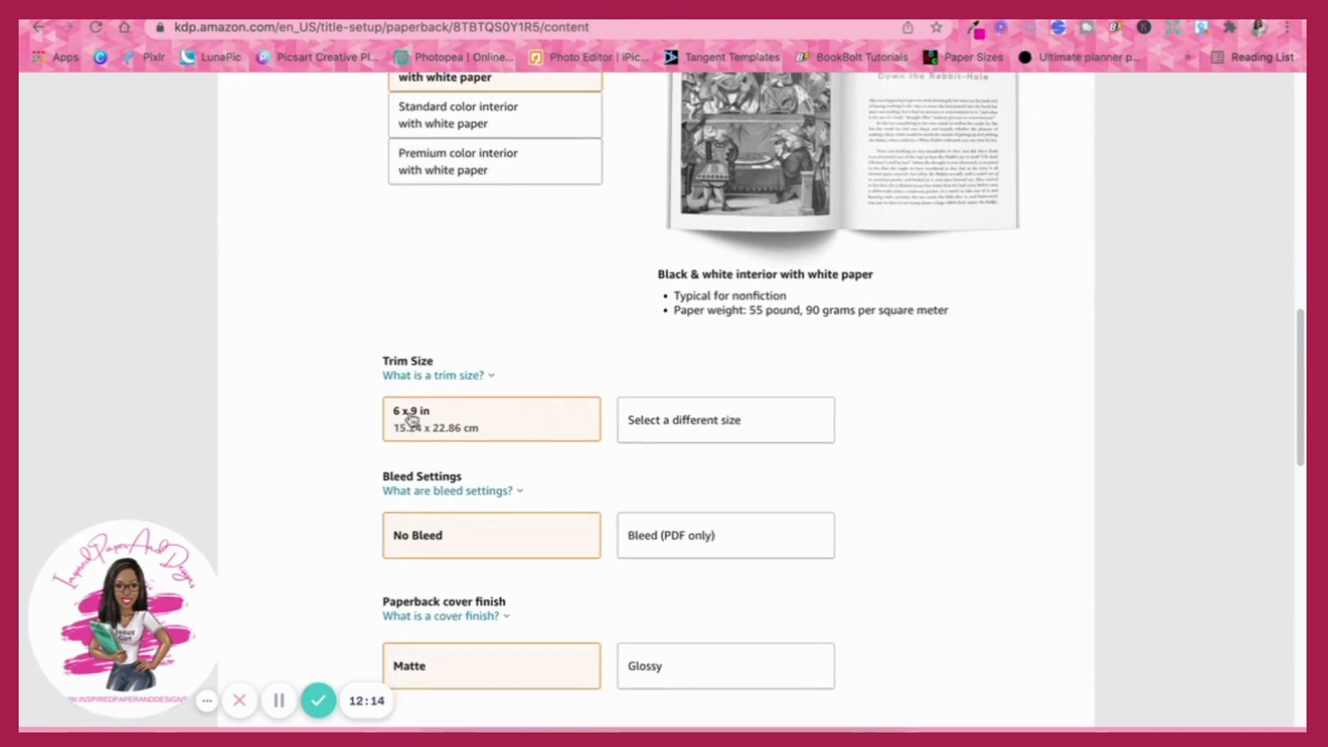
pyautogui.click(677, 429)
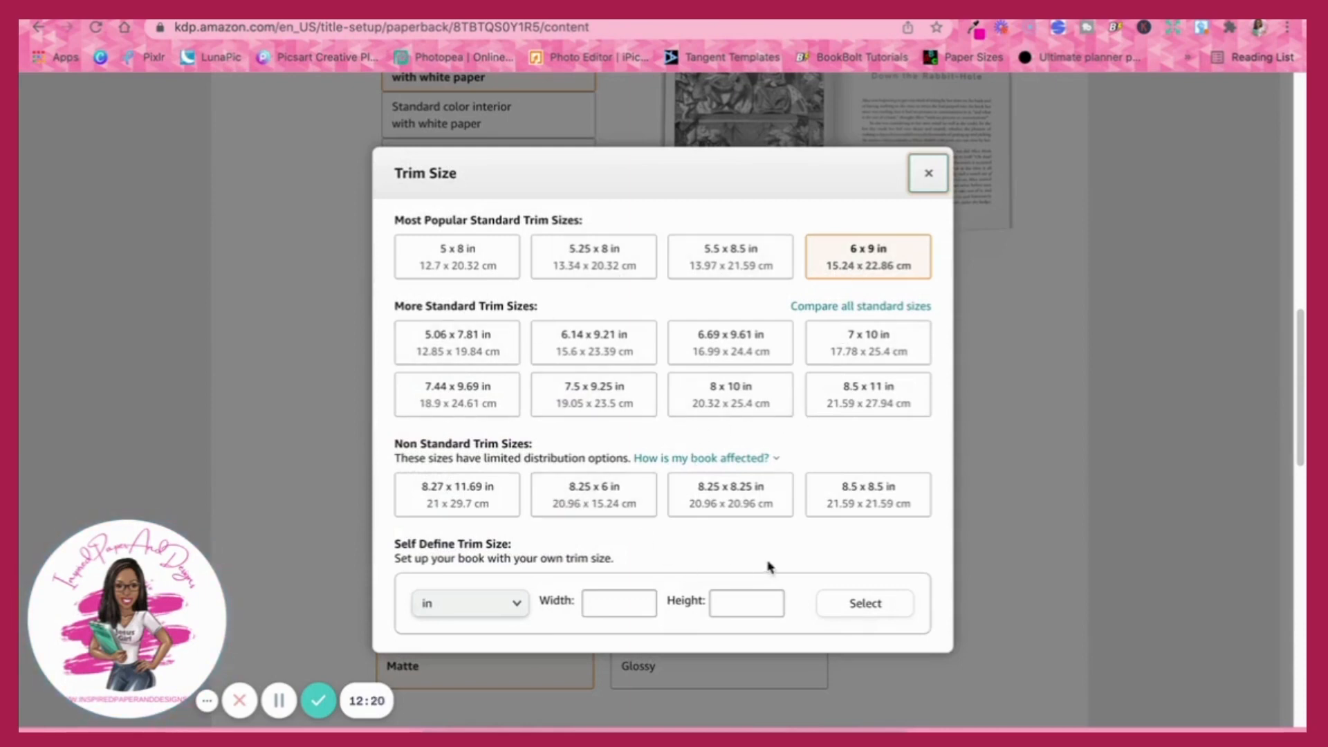
pyautogui.click(926, 174)
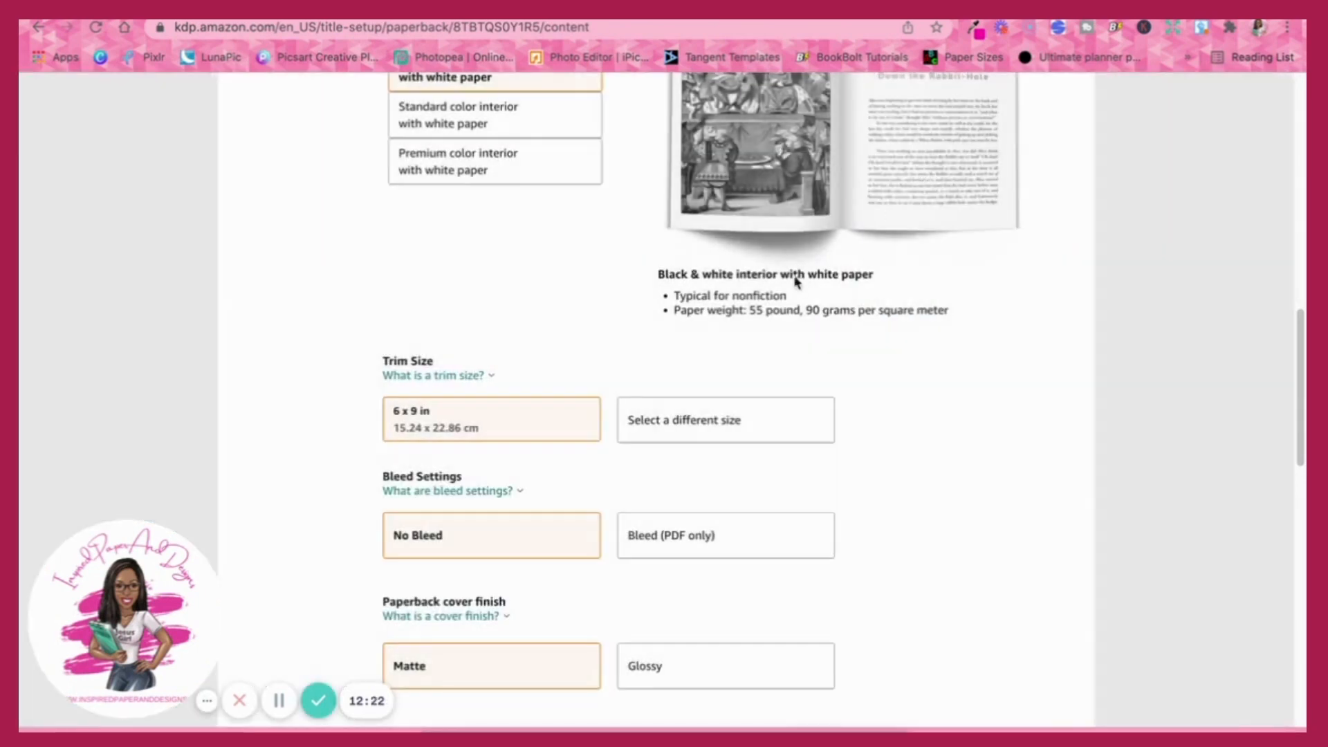
# Set the bleed setting to Bleed (PDF only) and the paperback cover finish to Glossy.
pyautogui.scroll(-2, 562, 316)
pyautogui.scroll(-3, 561, 316)
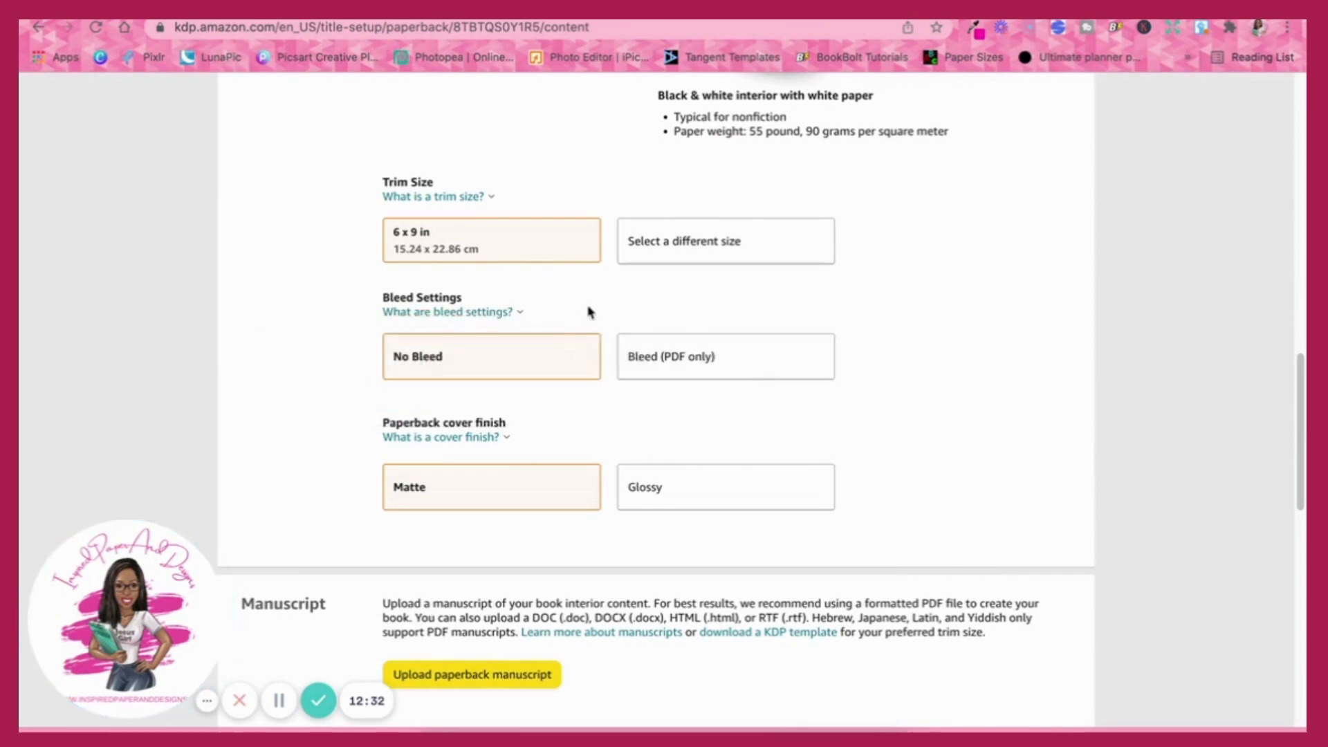
pyautogui.scroll(-1, 898, 299)
pyautogui.scroll(4, 896, 306)
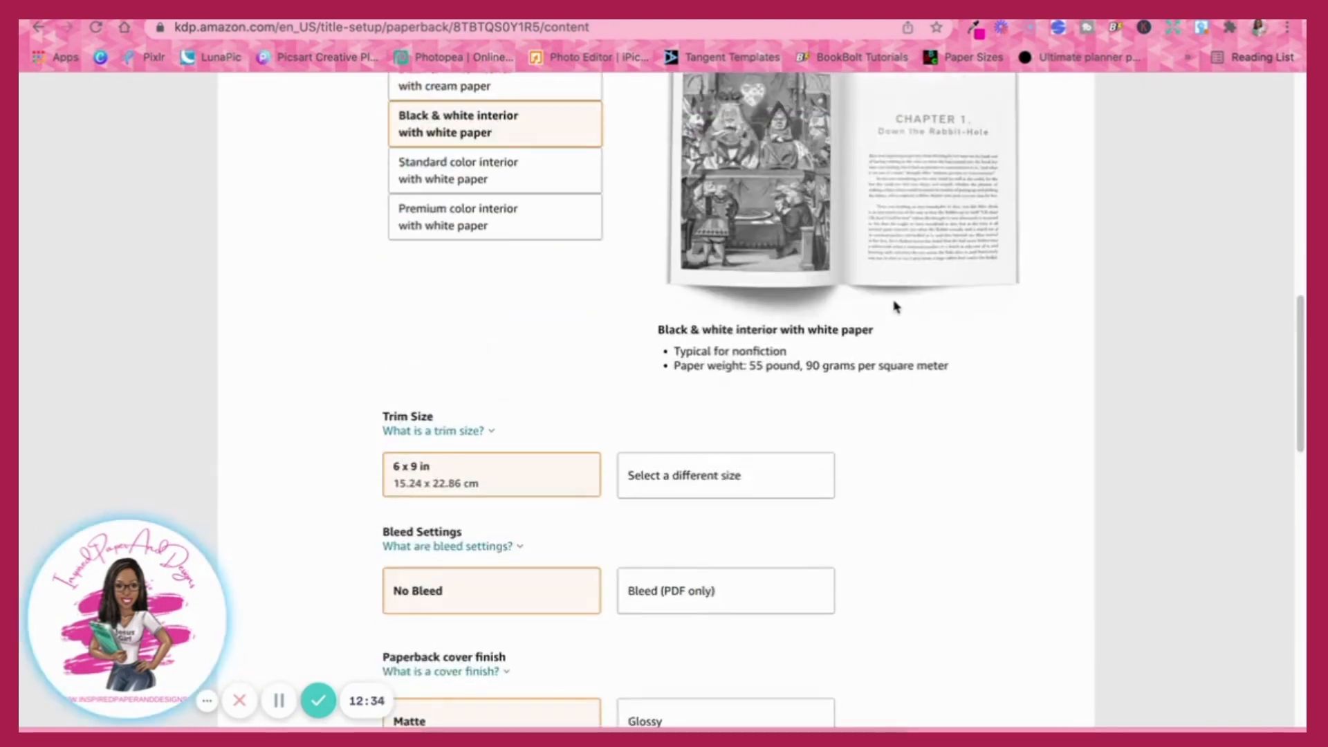
pyautogui.scroll(1, 897, 306)
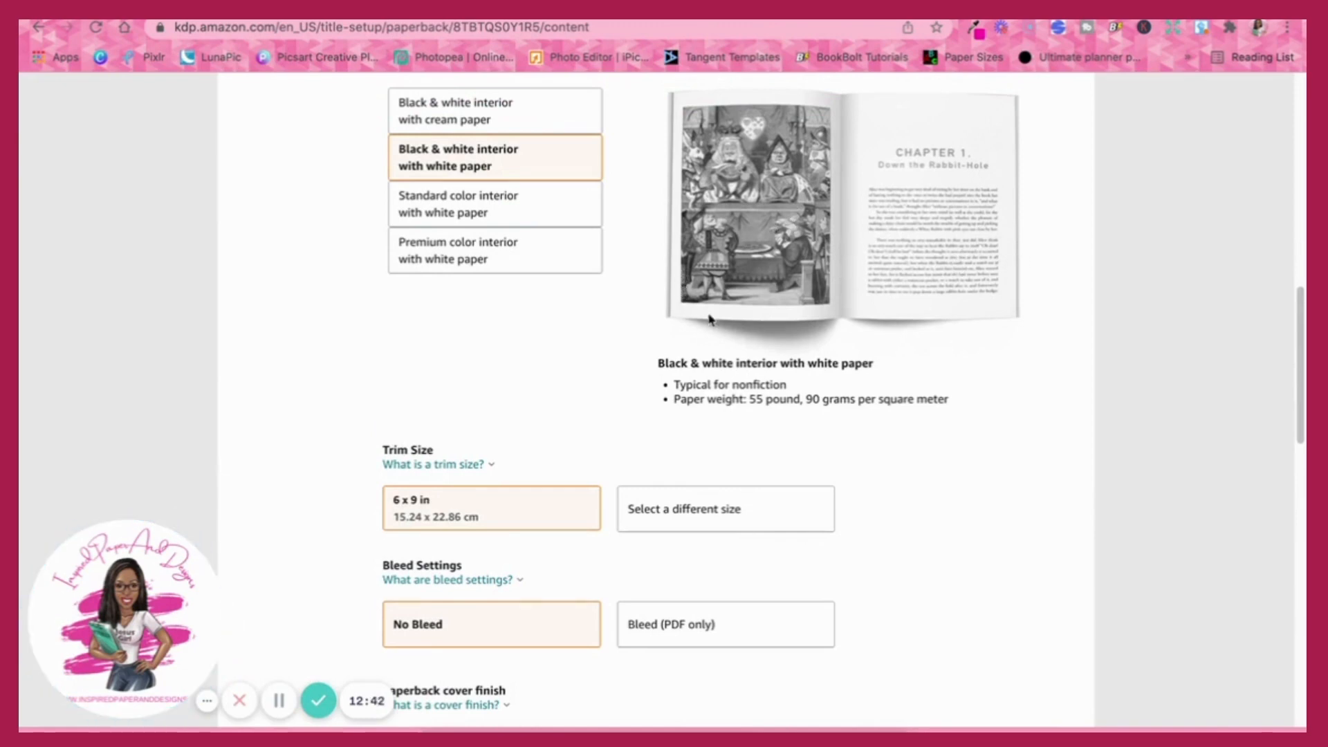
pyautogui.scroll(-2, 516, 390)
pyautogui.scroll(-3, 516, 391)
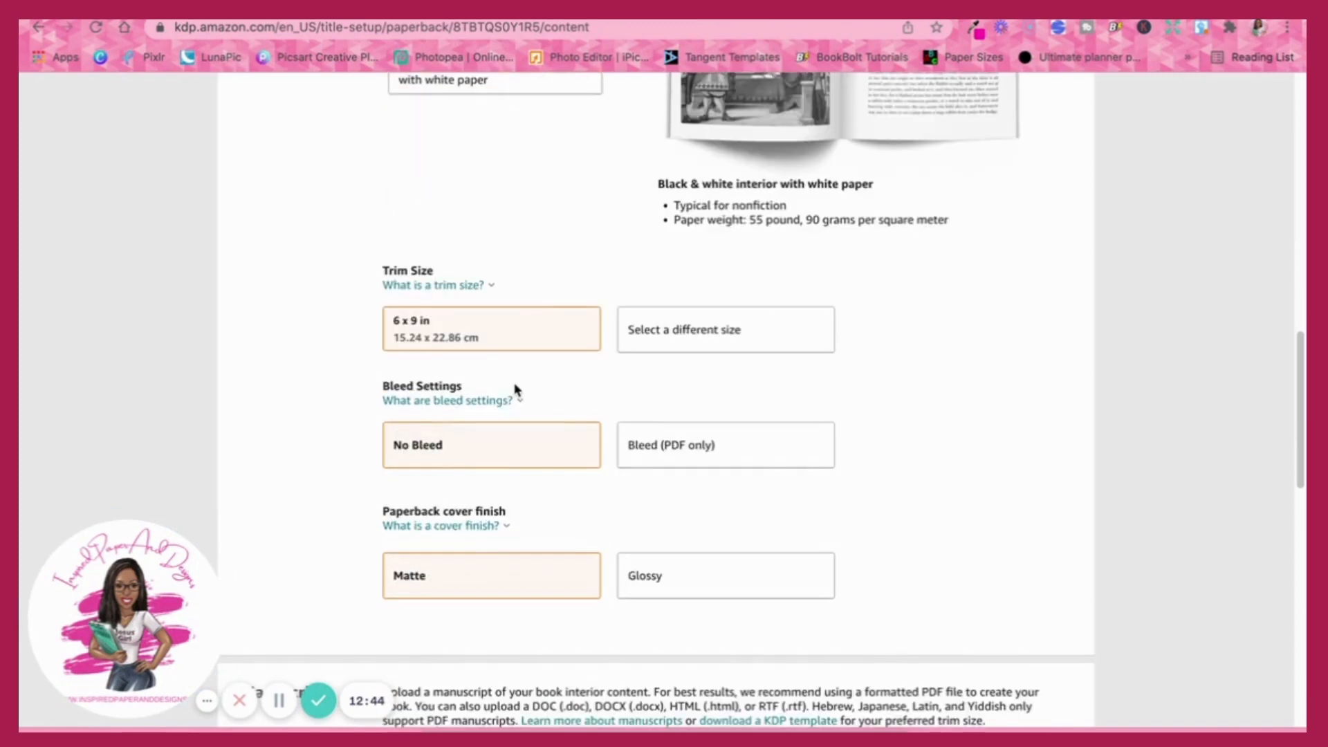
pyautogui.click(687, 446)
pyautogui.scroll(-1, 871, 442)
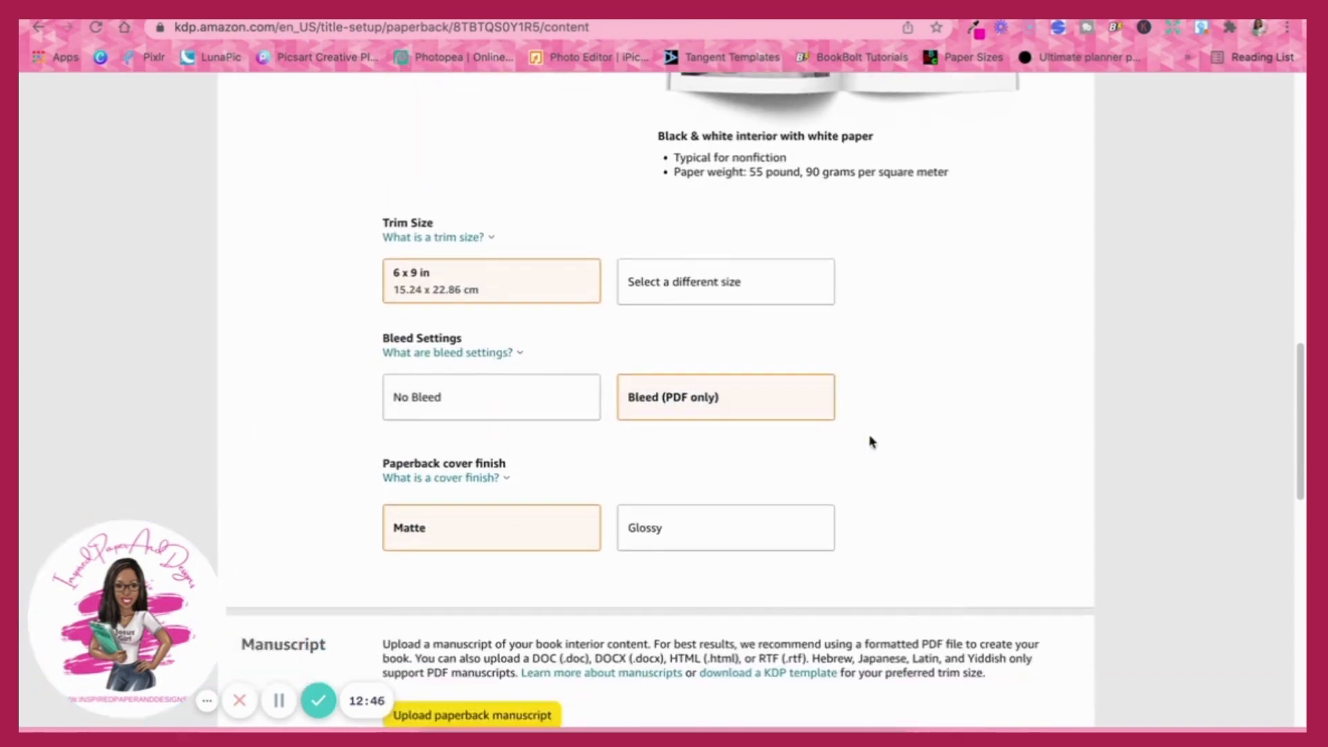
pyautogui.scroll(-1, 848, 439)
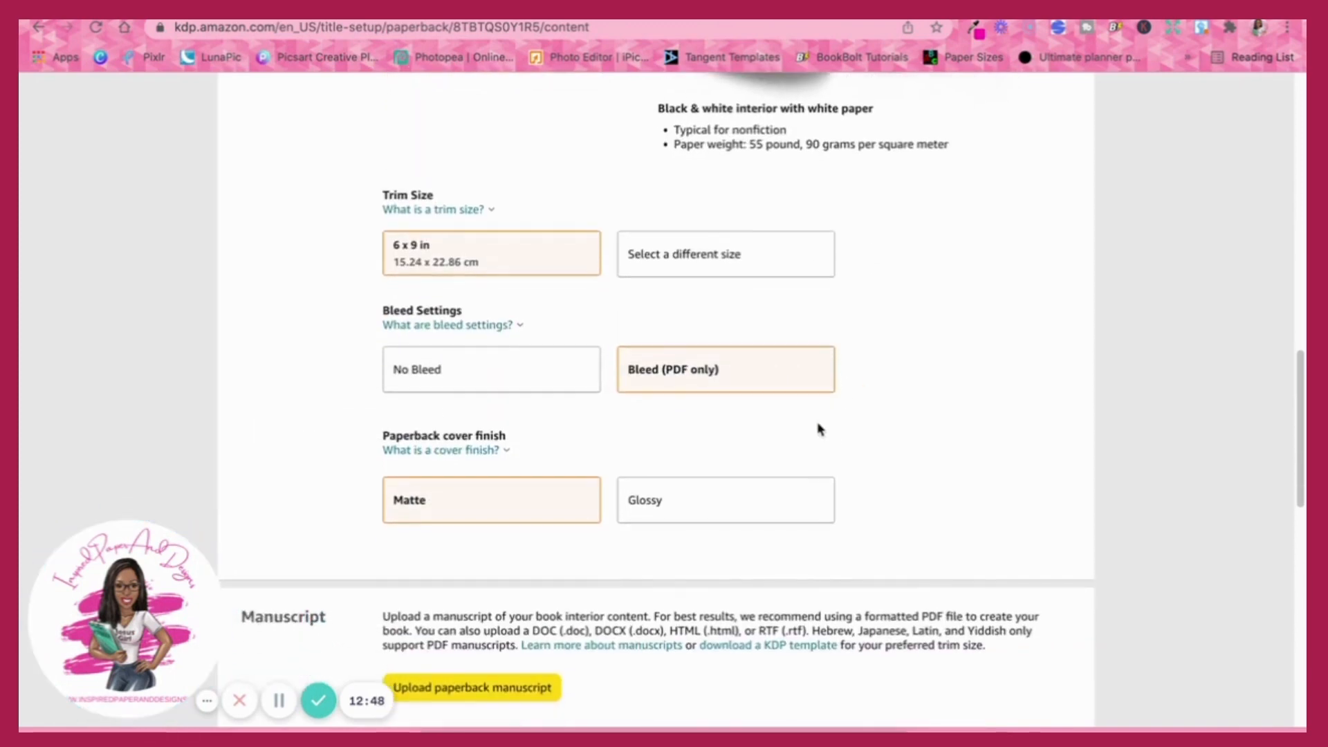
pyautogui.click(720, 503)
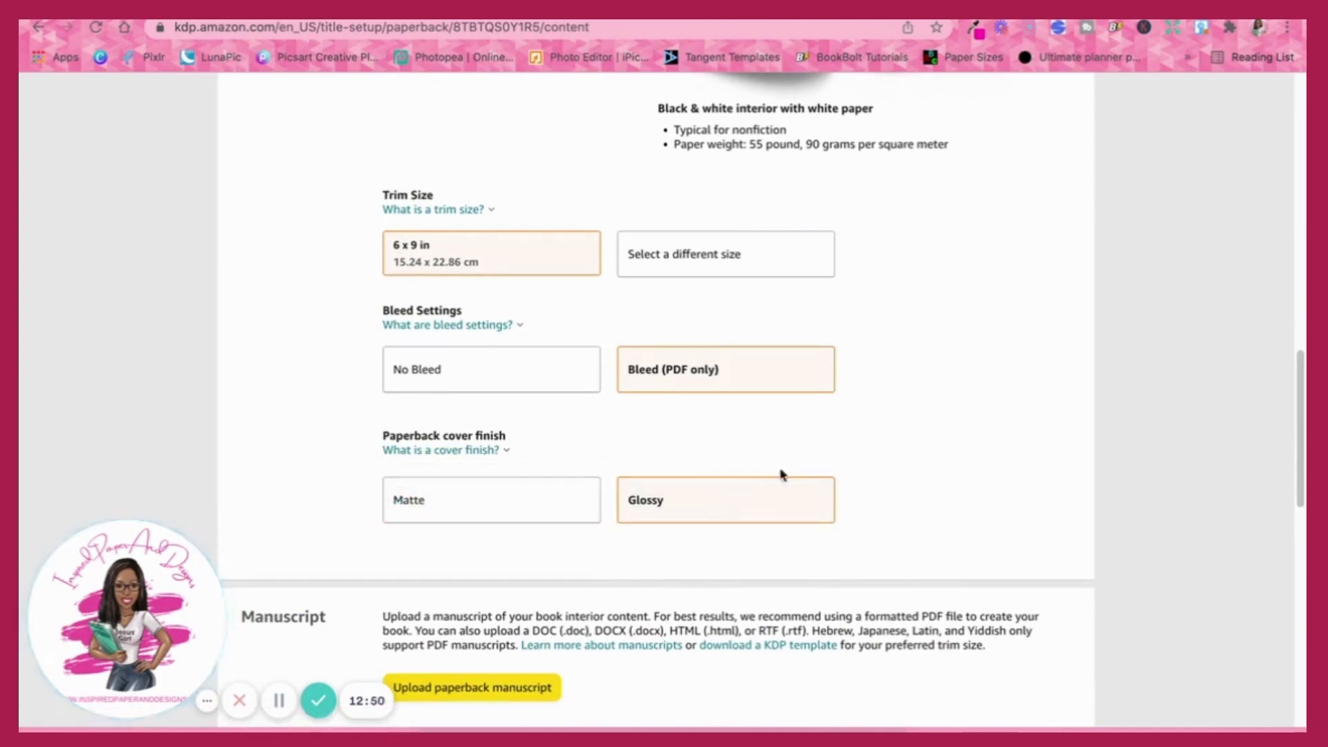
# Upload 6x9-lined-page-pdf.pdf from the Downloads folder as the paperback manuscript.
pyautogui.scroll(-5, 857, 443)
pyautogui.scroll(-1, 858, 441)
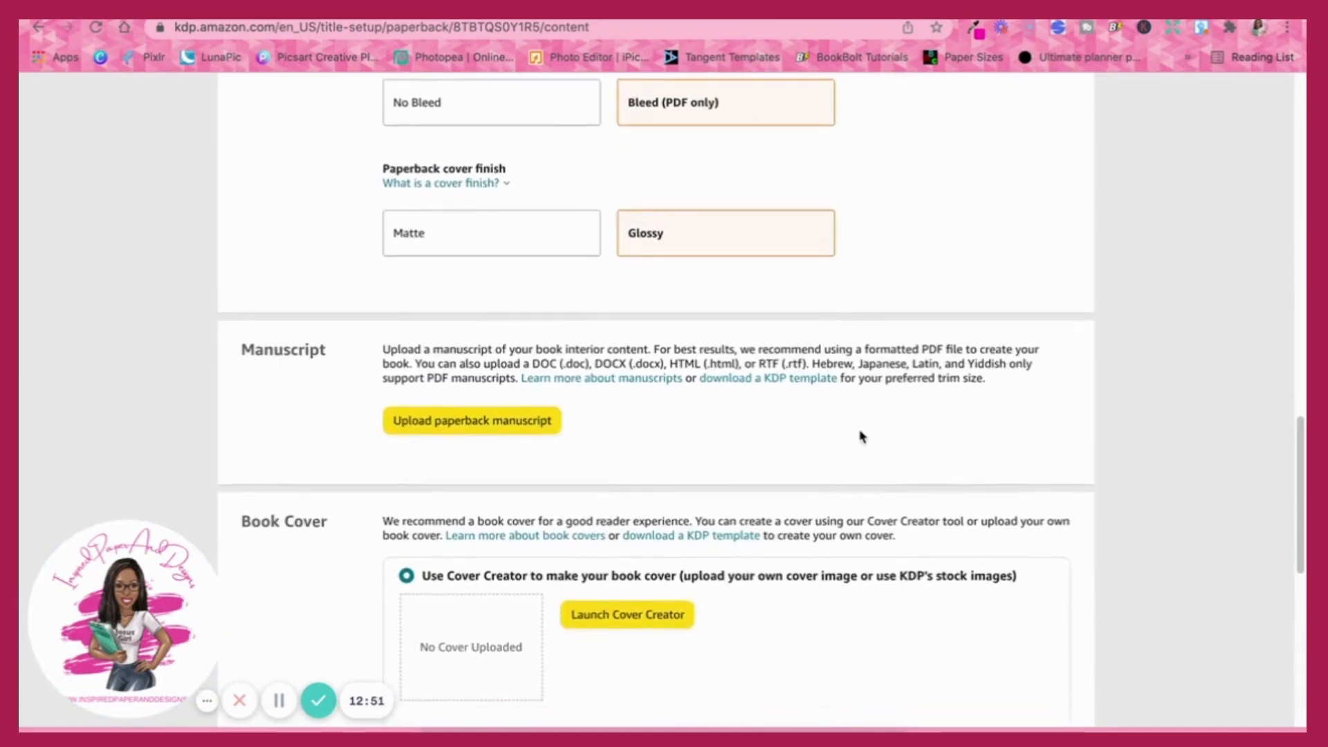
pyautogui.click(423, 429)
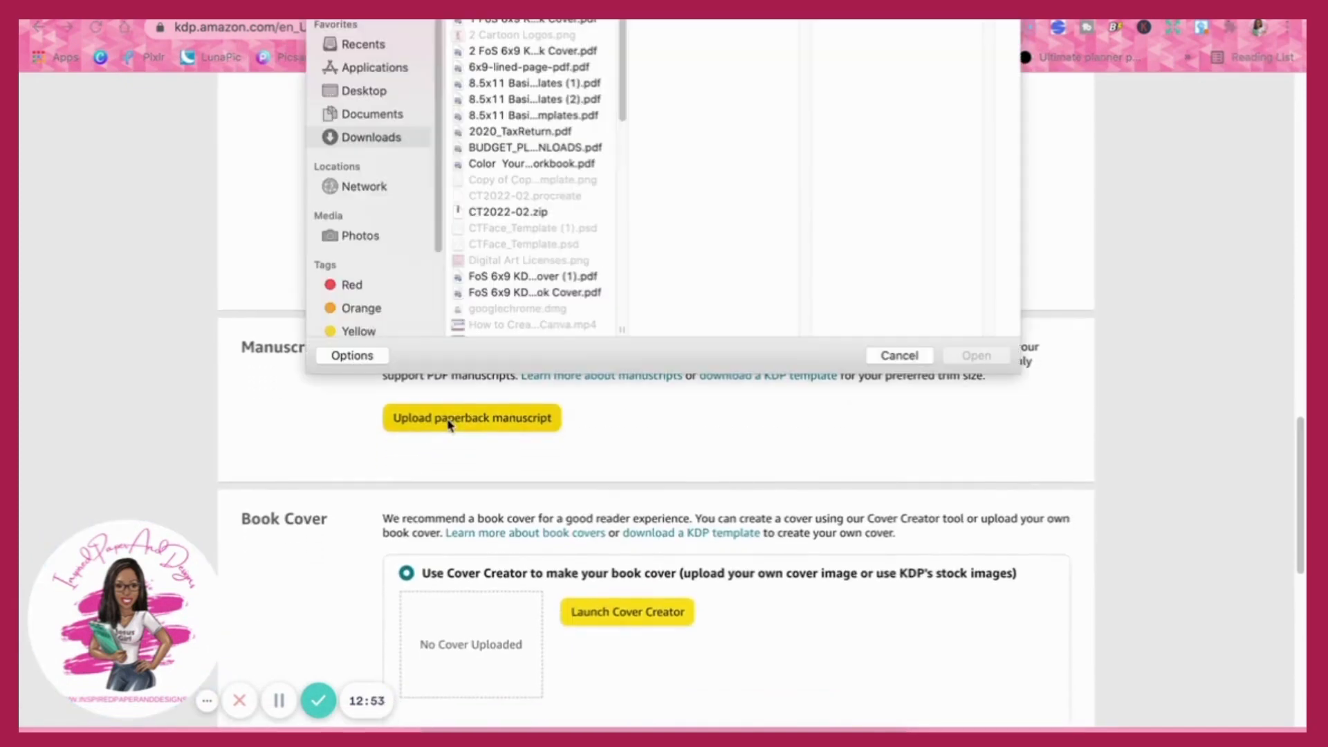
pyautogui.click(535, 69)
pyautogui.doubleClick(537, 71)
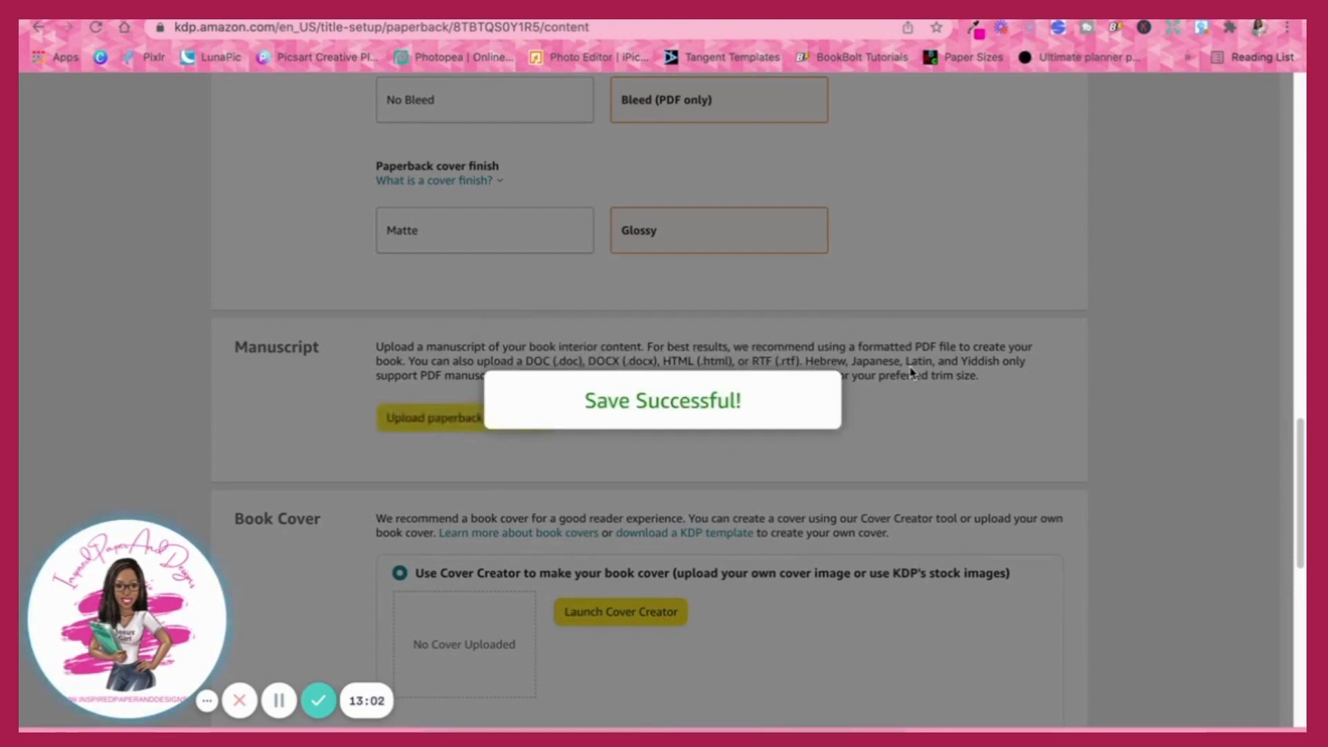
# Choose to upload an existing print-ready PDF as the book cover, and upload the cover file.
pyautogui.scroll(-2, 910, 374)
pyautogui.scroll(-3, 909, 367)
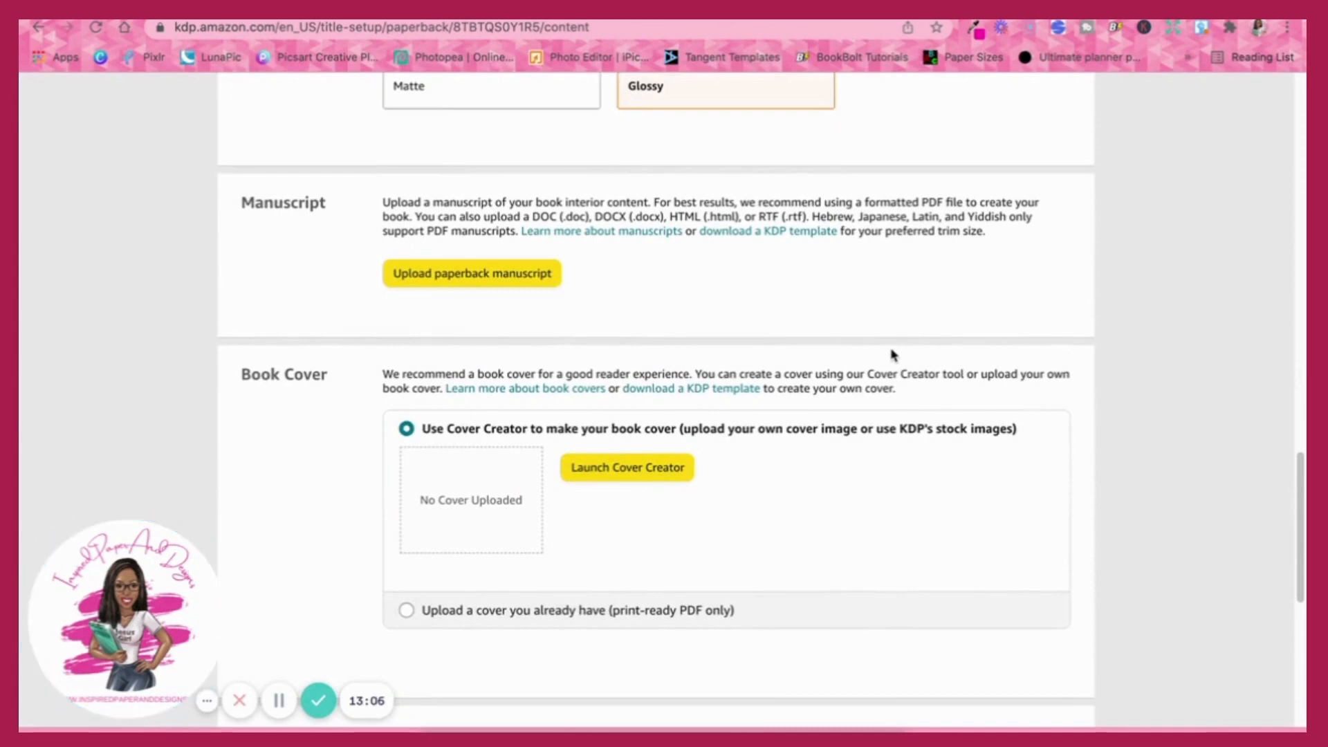
pyautogui.scroll(-4, 894, 353)
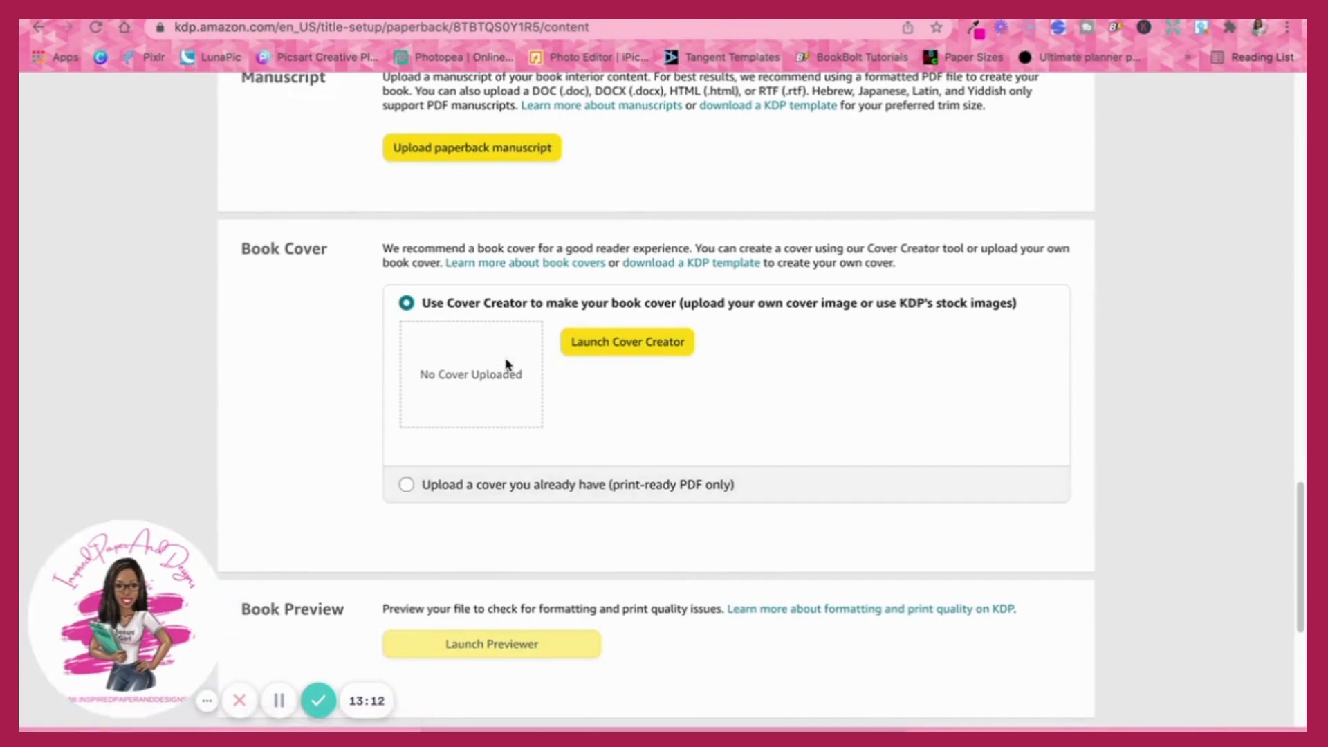
pyautogui.scroll(-3, 643, 399)
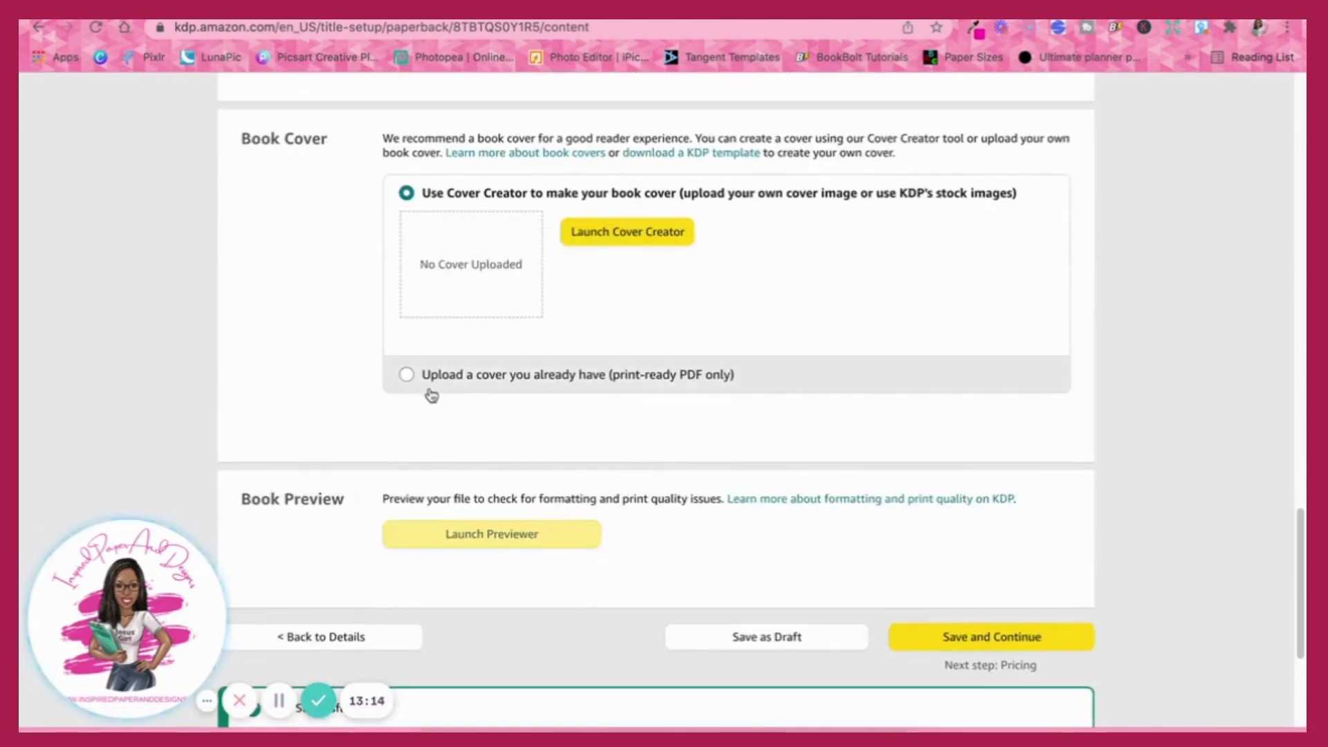
pyautogui.click(411, 378)
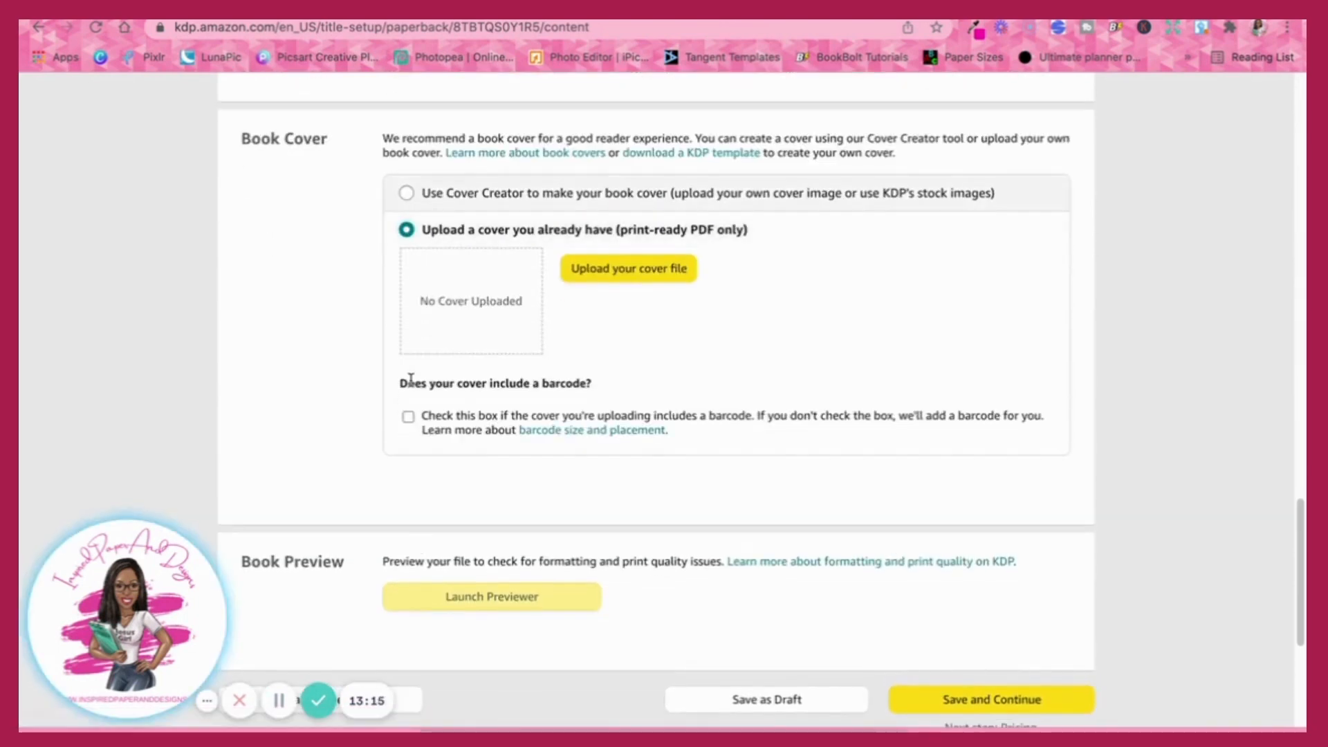
pyautogui.click(593, 277)
pyautogui.doubleClick(529, 52)
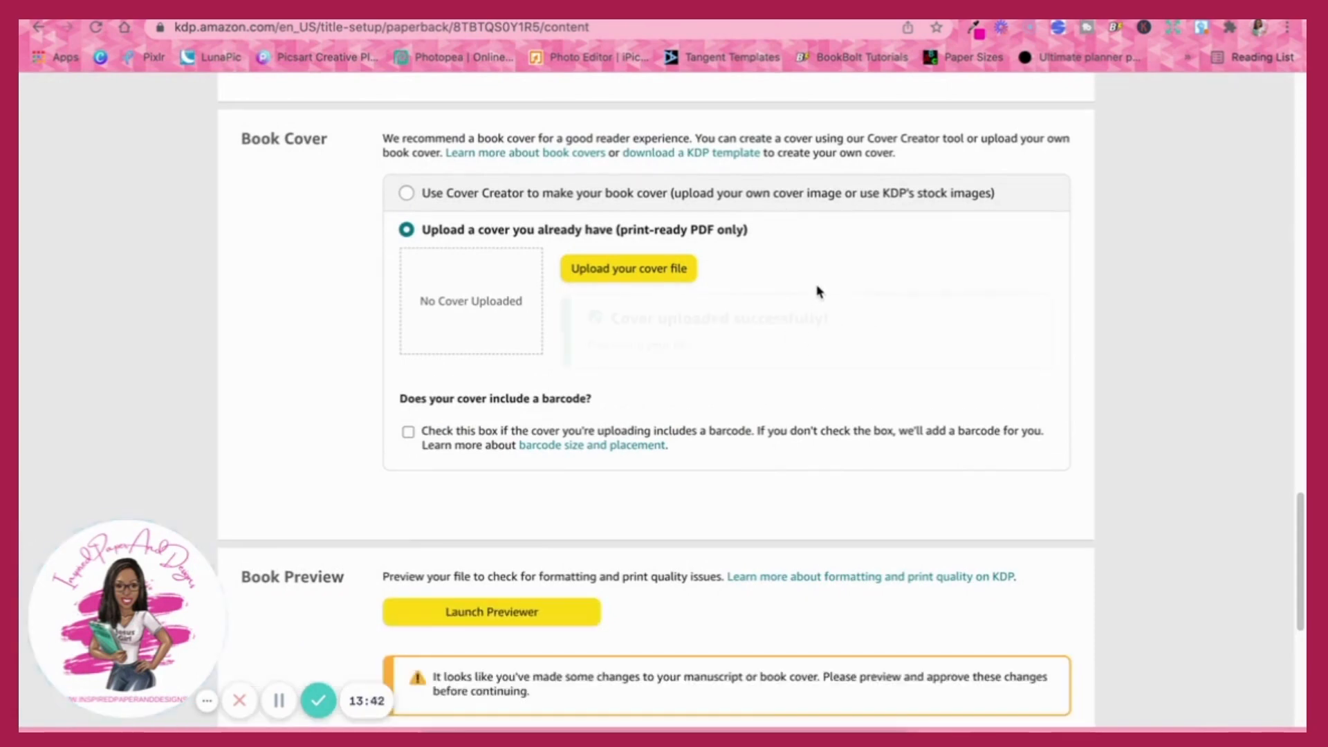
# Launch the print previewer for the uploaded manuscript and cover.
pyautogui.scroll(-3, 713, 375)
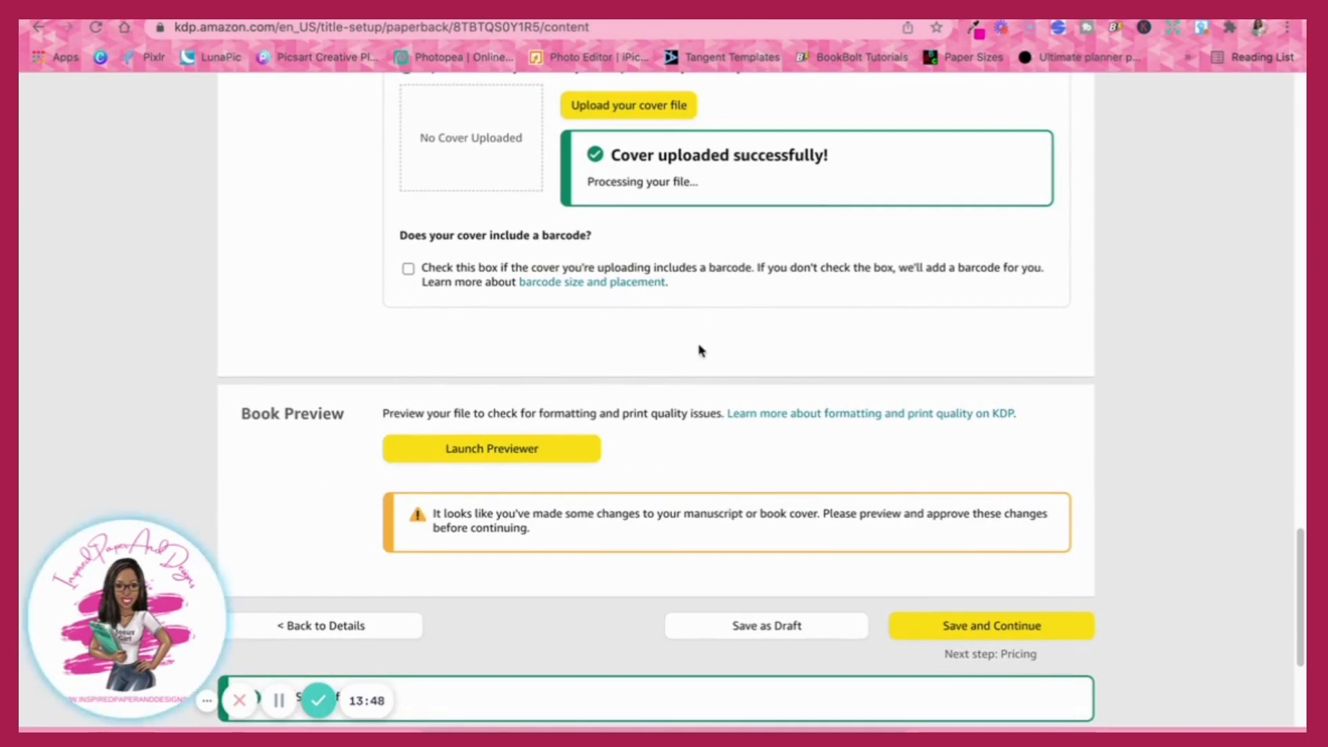
pyautogui.scroll(-5, 699, 346)
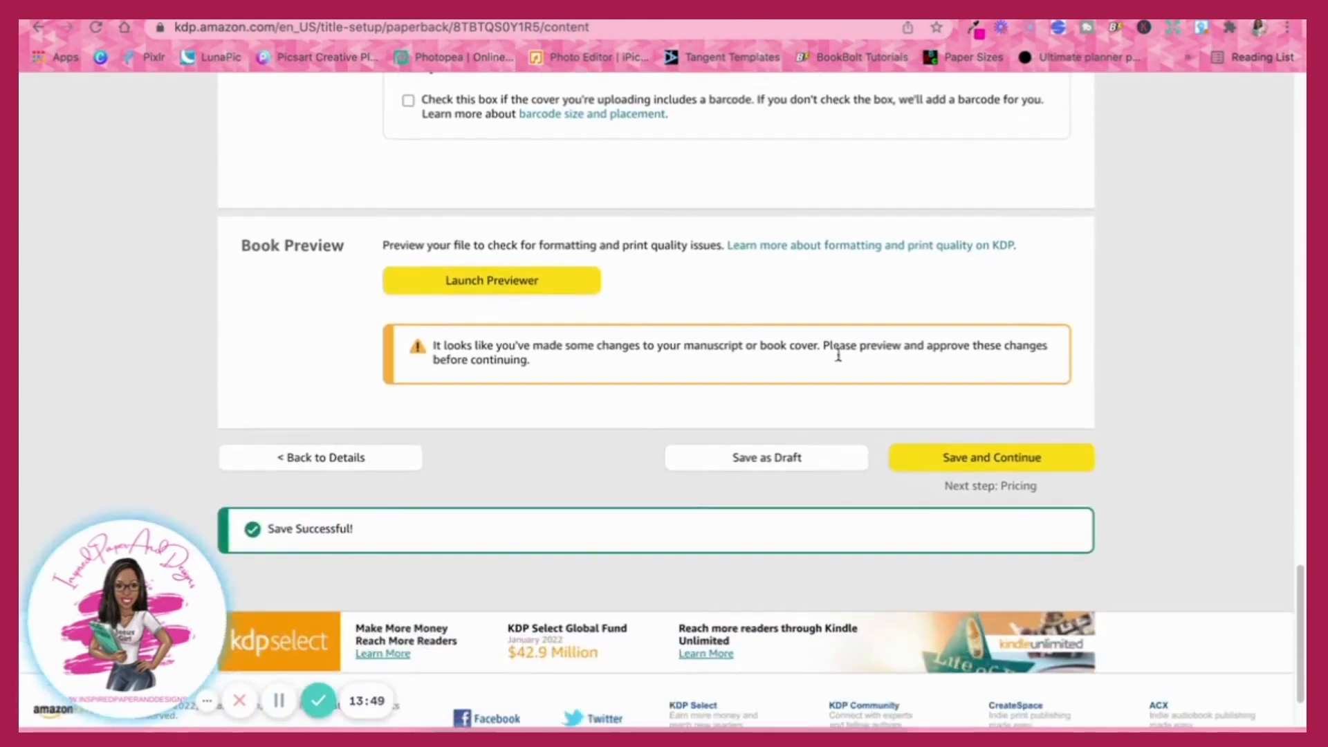
pyautogui.click(451, 282)
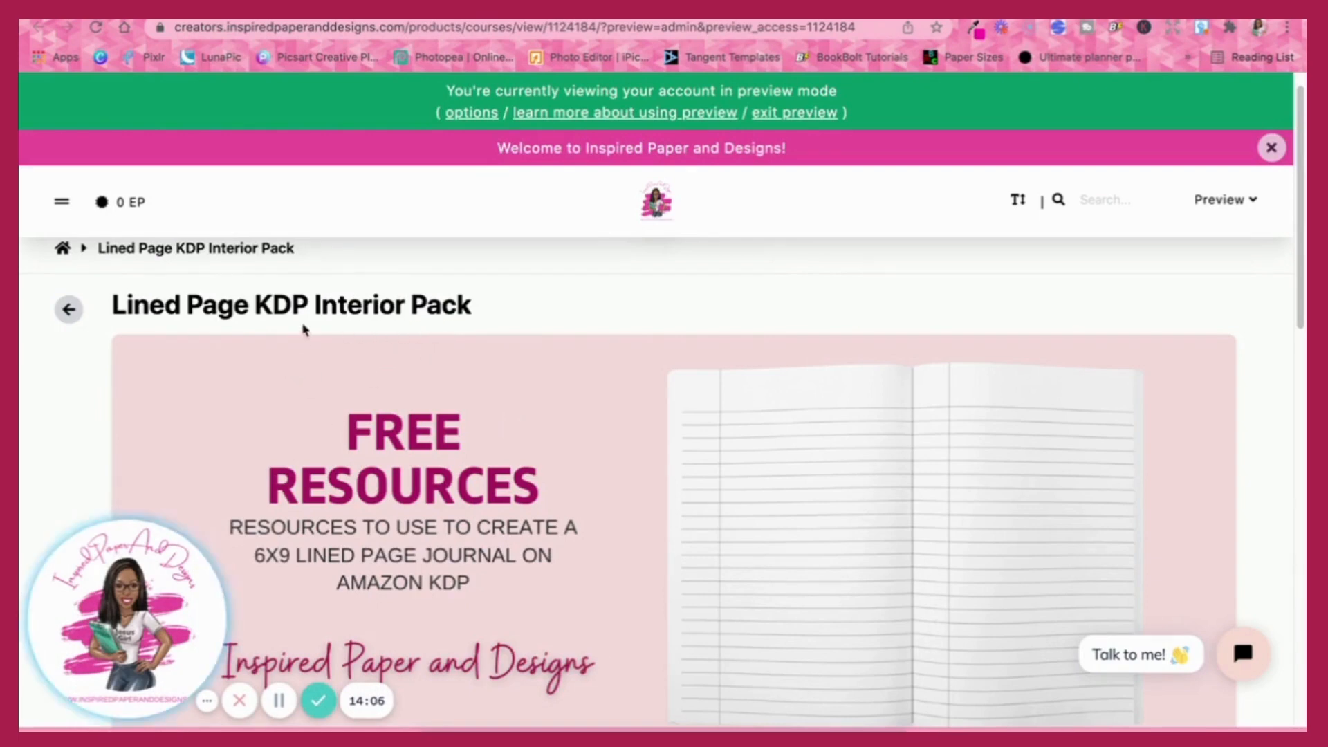
# Look through the Lined Page KDP Interior Pack course page and its 6x9, 8.5x11 and KDP information modules.
pyautogui.scroll(-2, 682, 437)
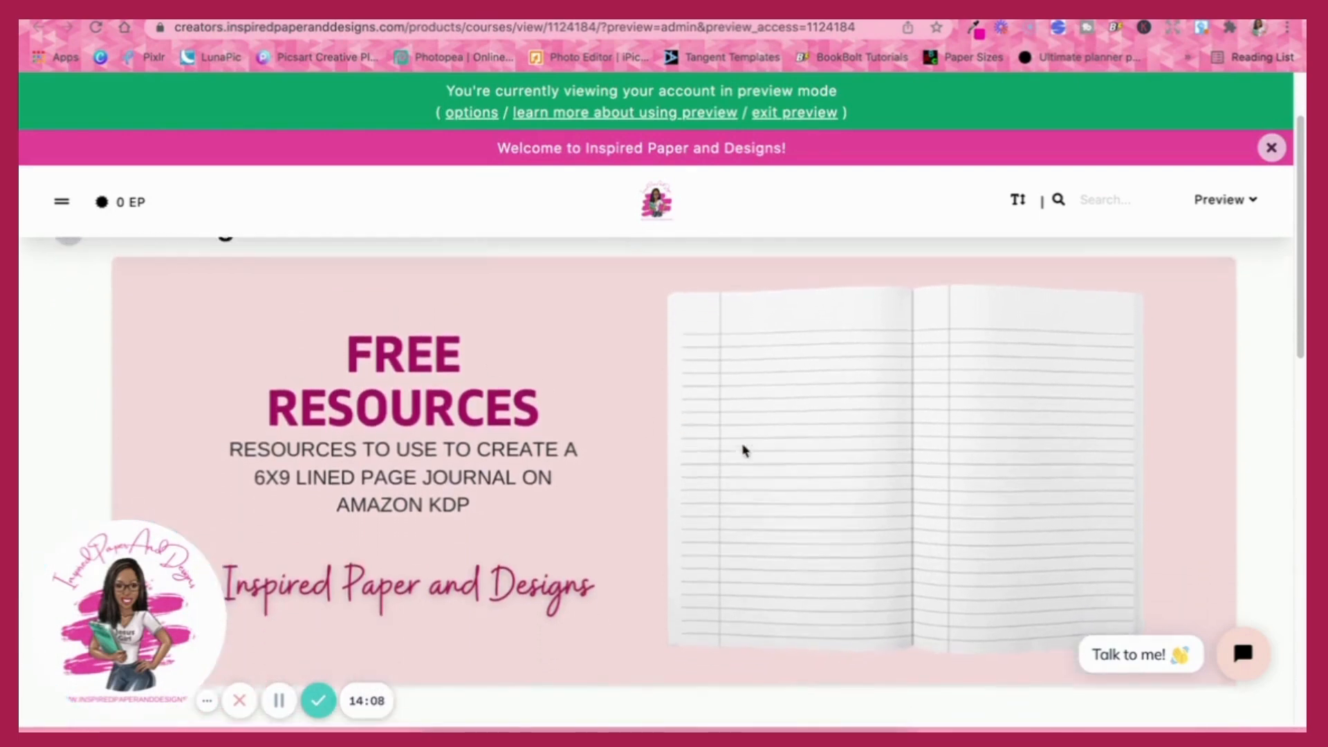
pyautogui.scroll(-5, 860, 485)
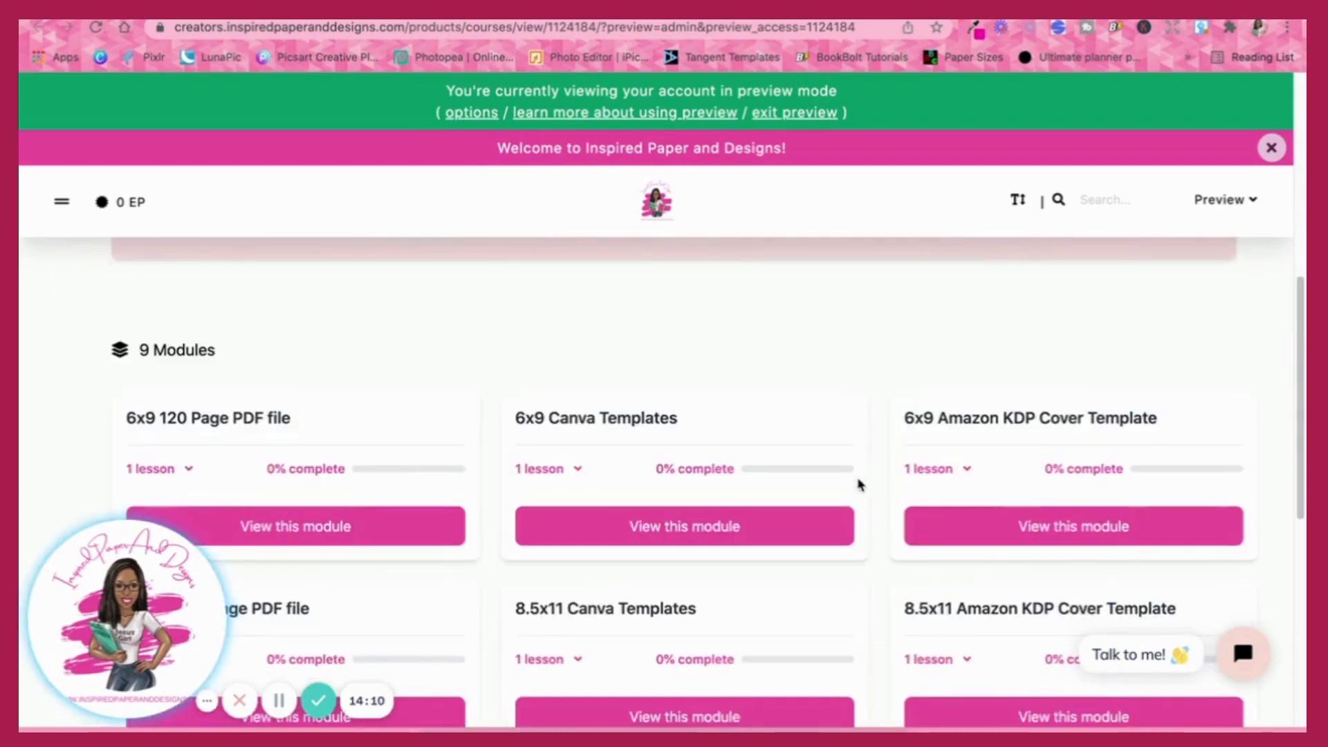
pyautogui.scroll(5, 702, 424)
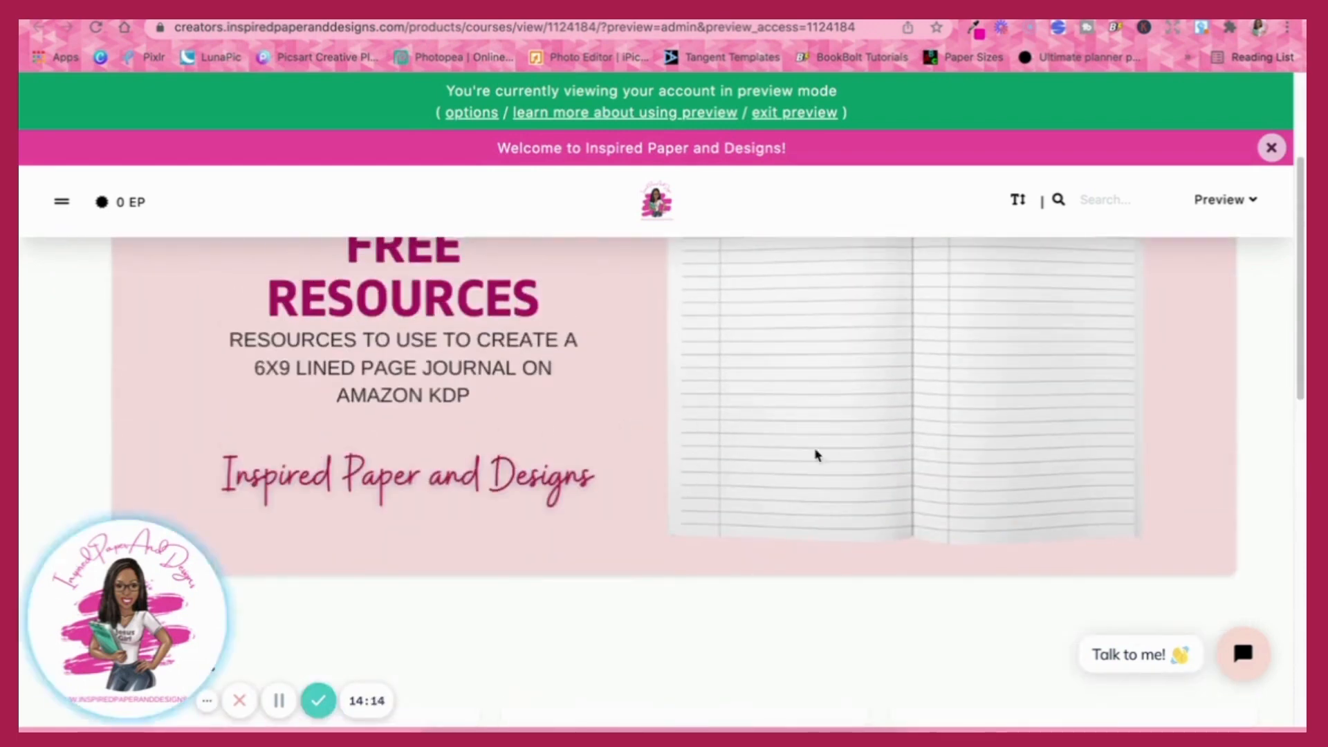
pyautogui.scroll(-5, 717, 465)
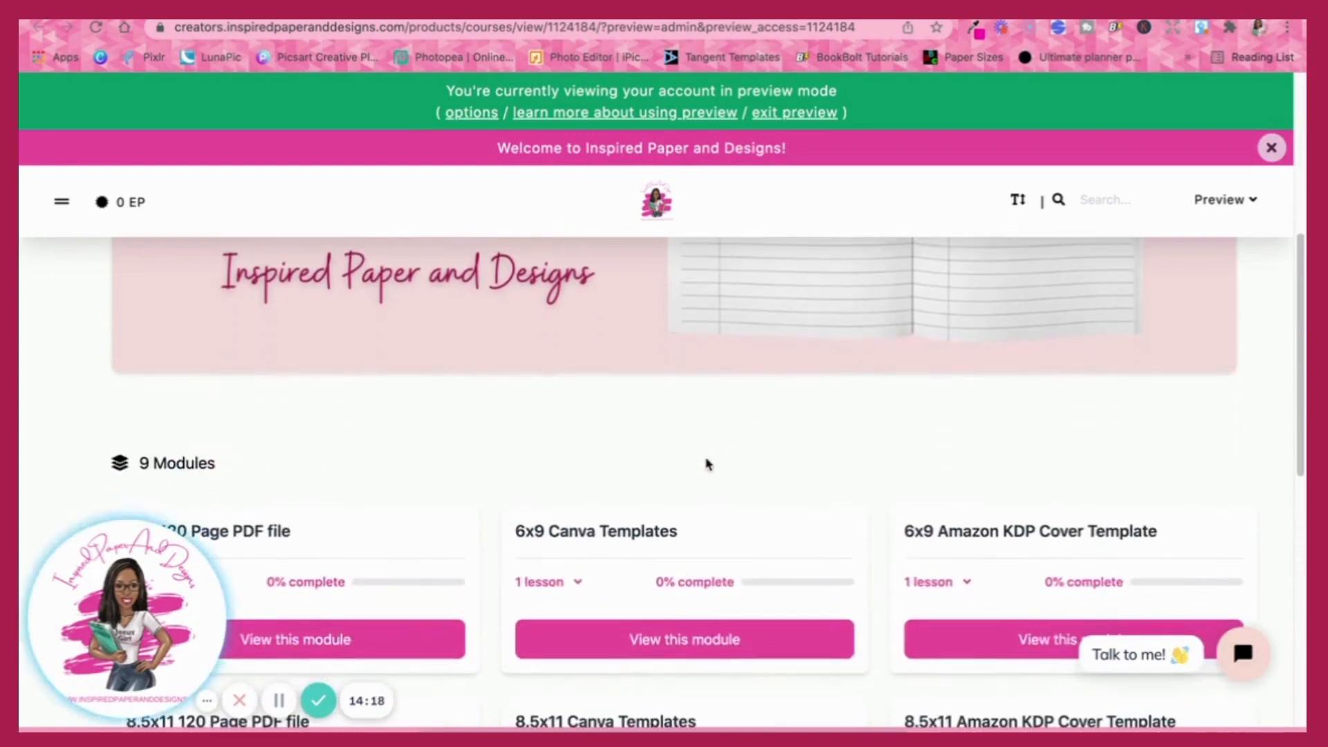
pyautogui.scroll(-3, 707, 464)
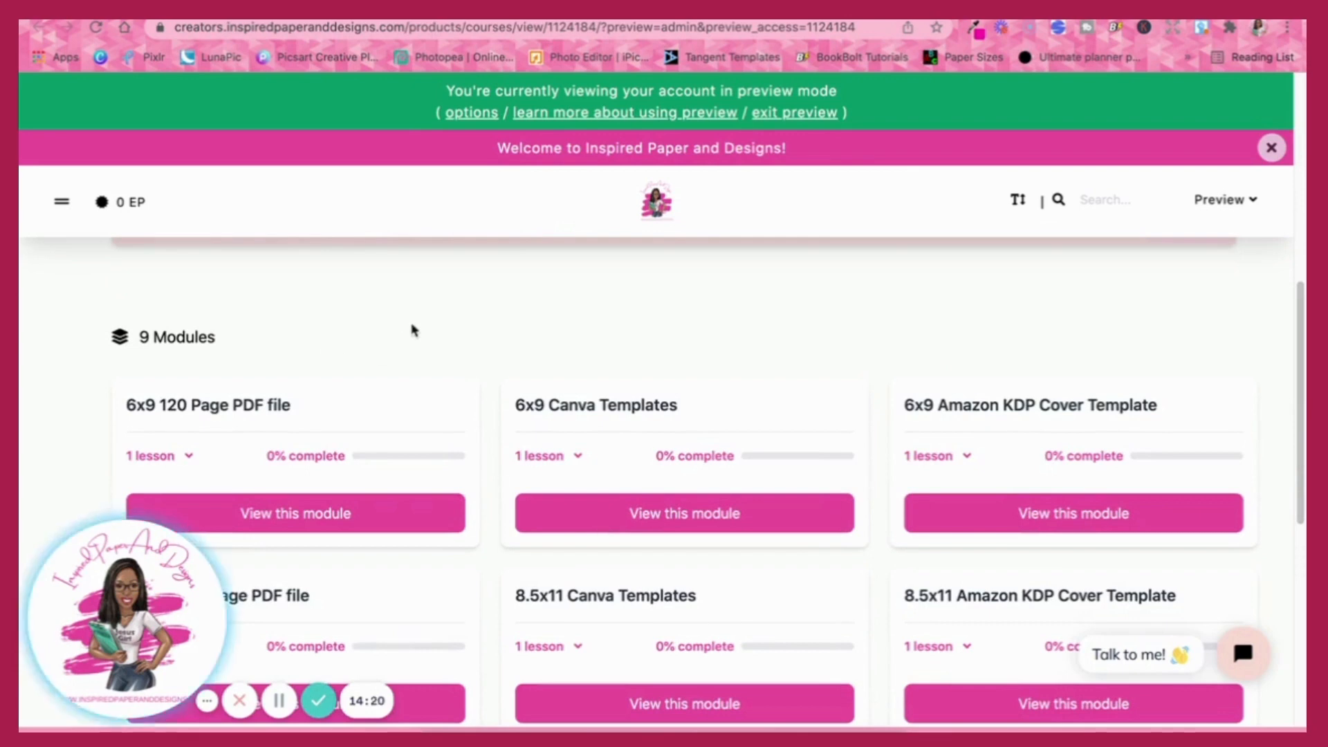
pyautogui.scroll(-1, 409, 342)
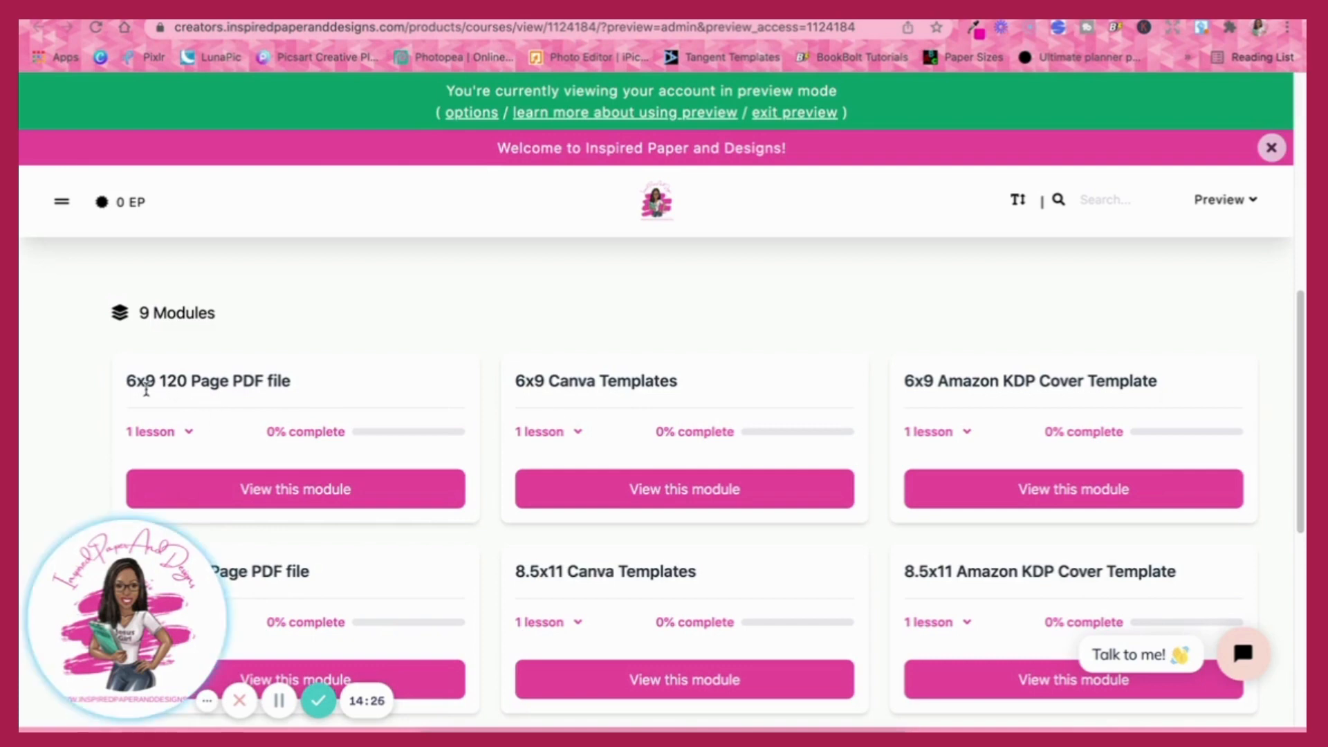
pyautogui.scroll(-8, 549, 448)
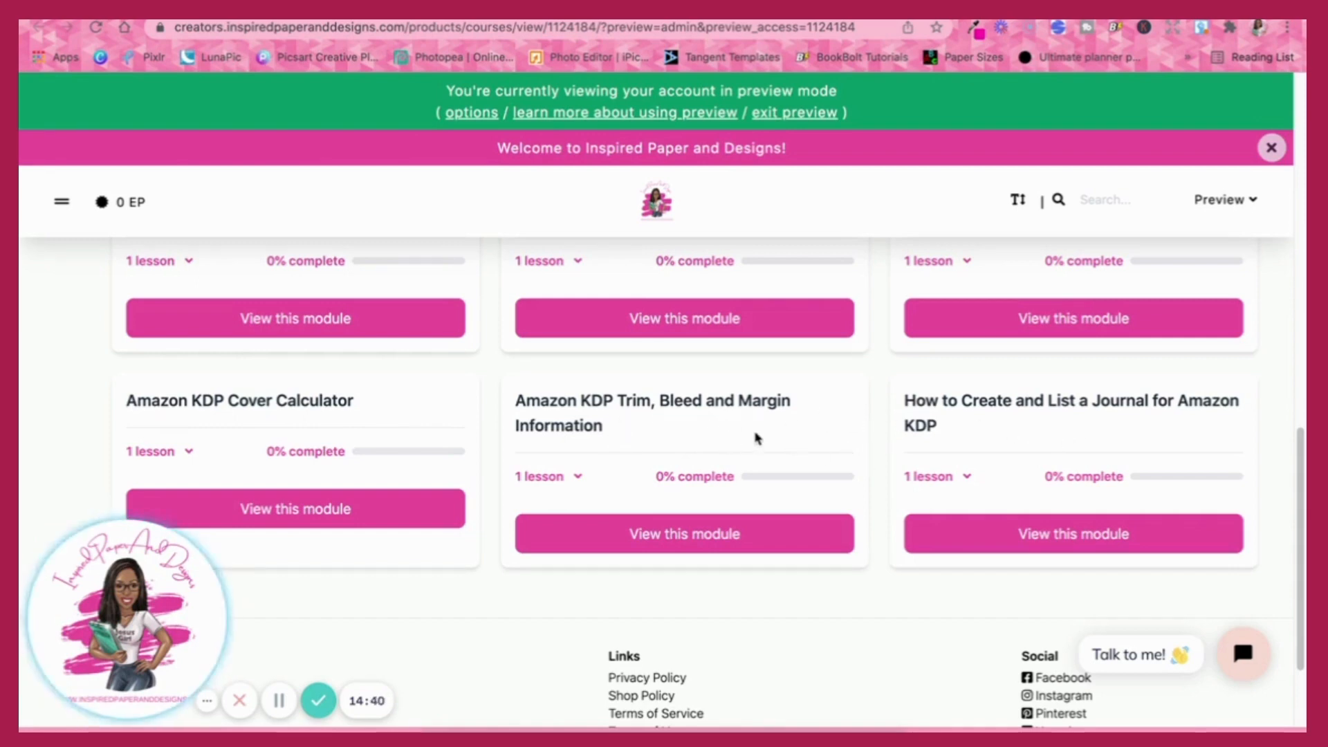
pyautogui.scroll(4, 761, 437)
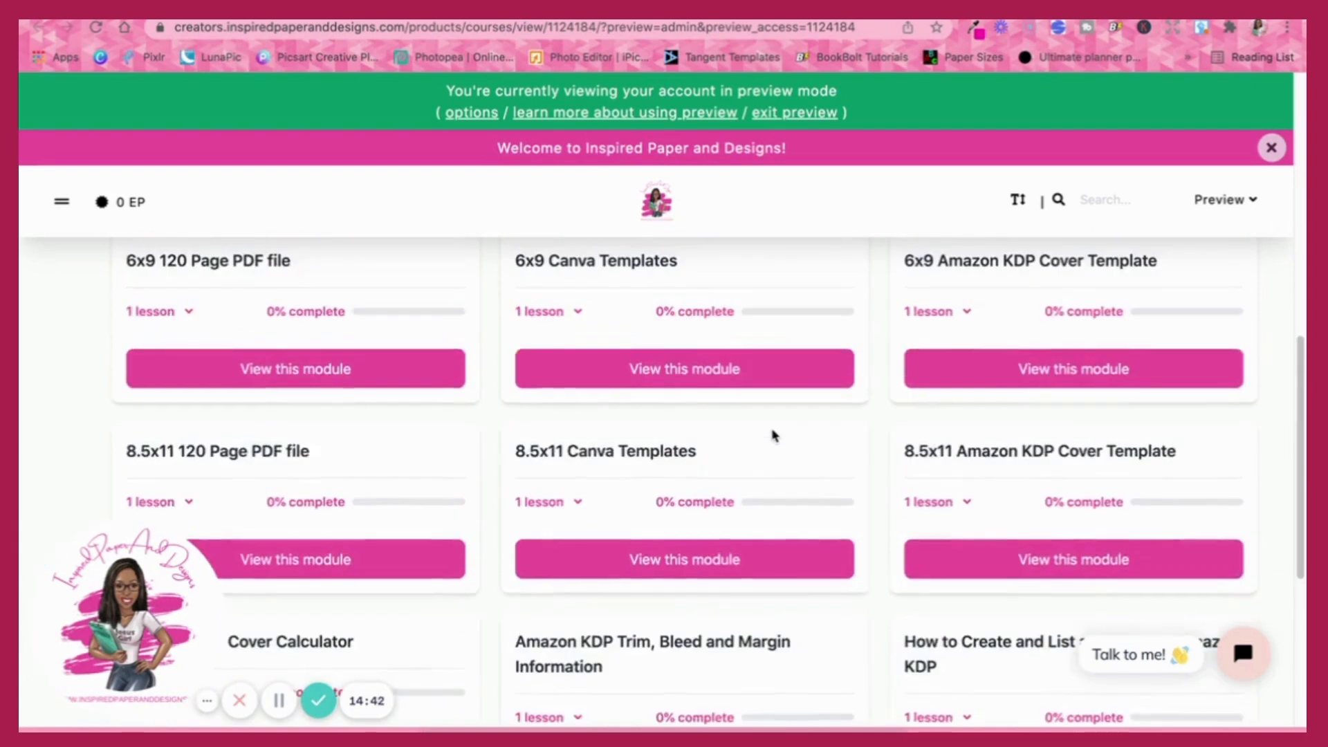
pyautogui.scroll(10, 773, 435)
pyautogui.scroll(-20, 775, 432)
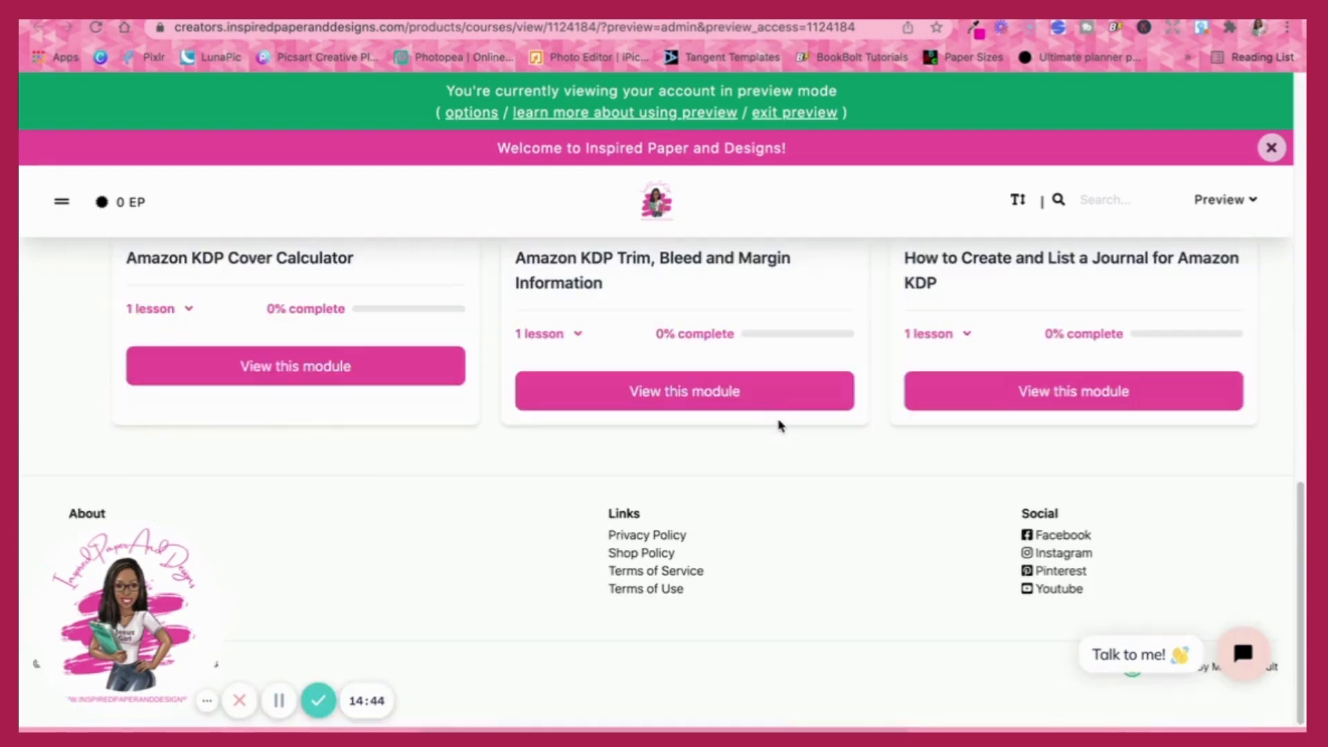
pyautogui.scroll(8, 845, 350)
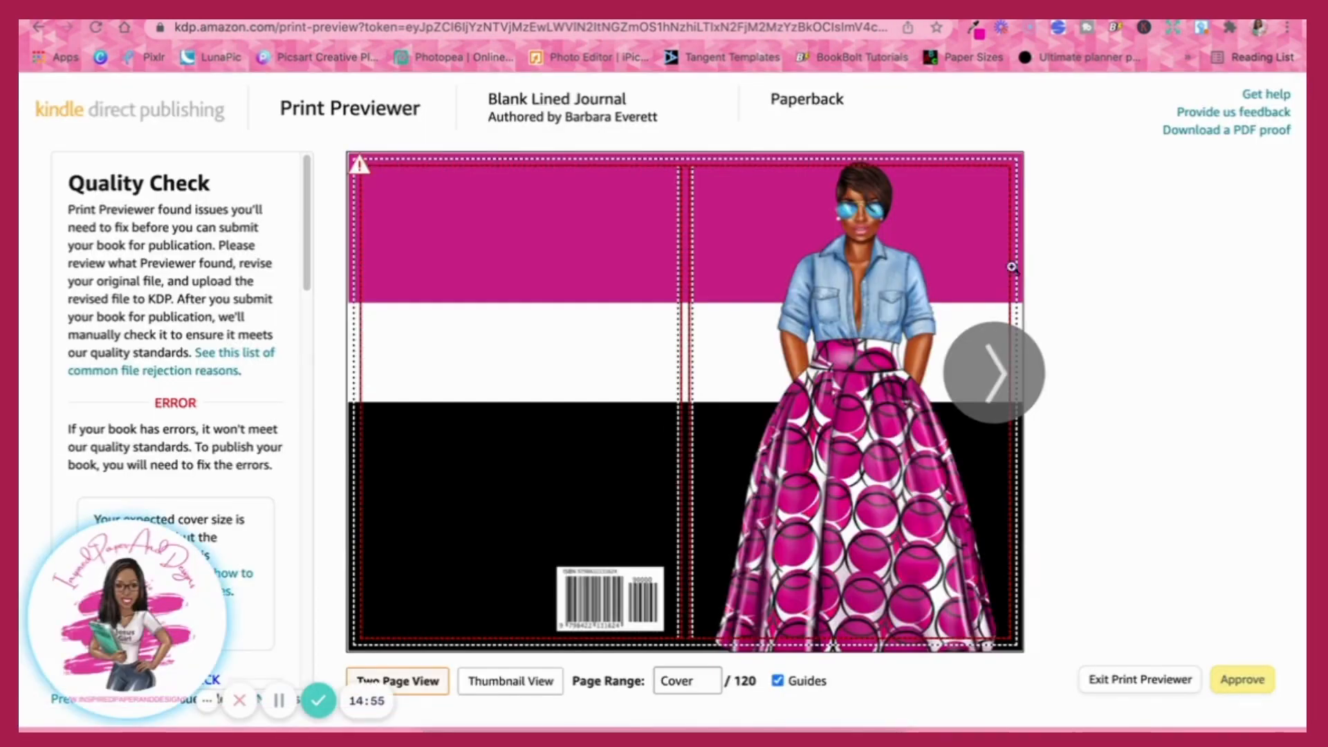
# Examine the quality check and the full cover in the KDP Print Previewer, and hide the guides.
pyautogui.scroll(-3, 258, 401)
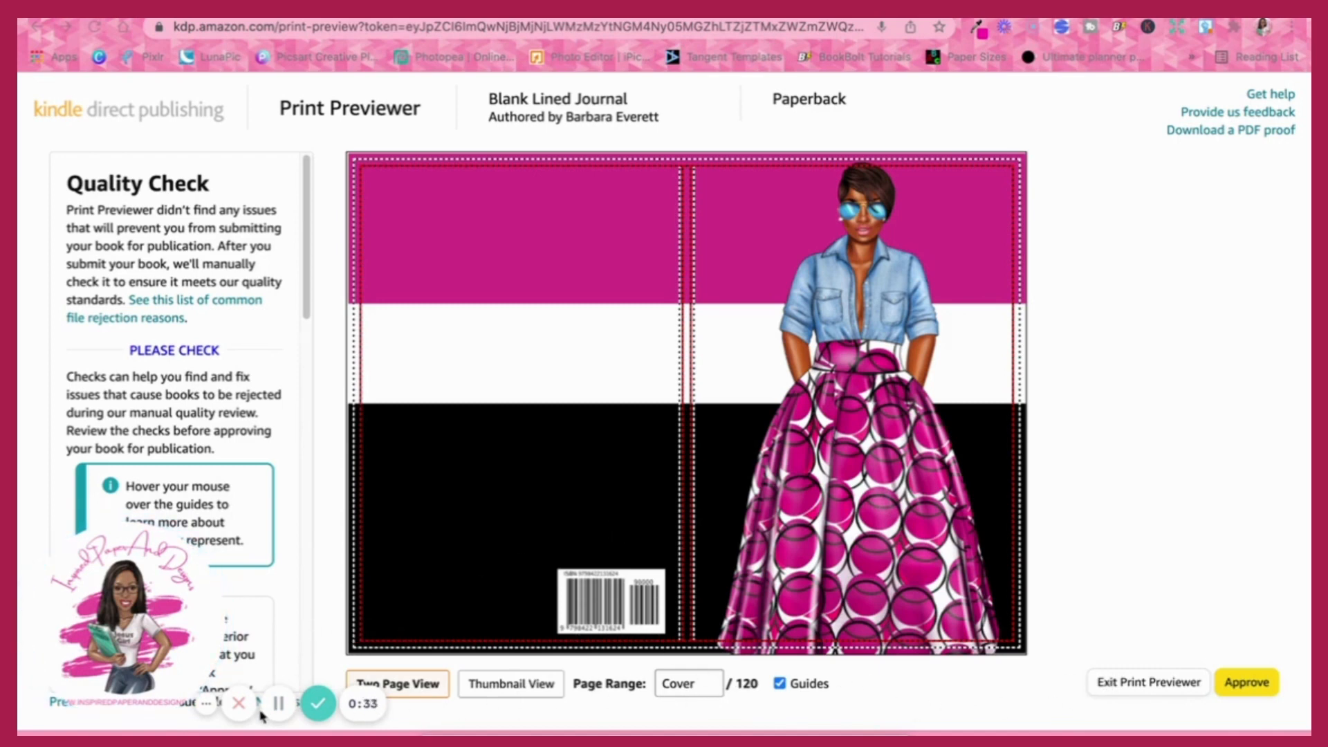
pyautogui.click(694, 686)
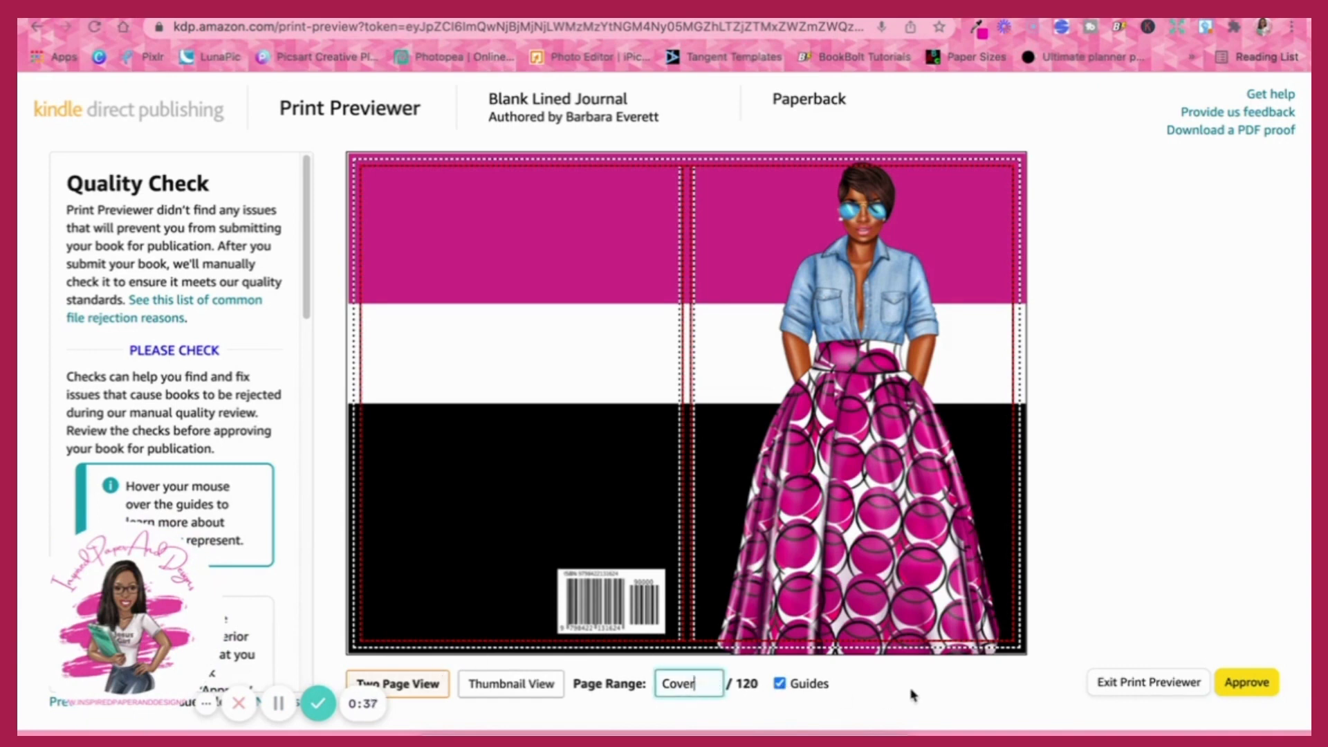
pyautogui.click(432, 690)
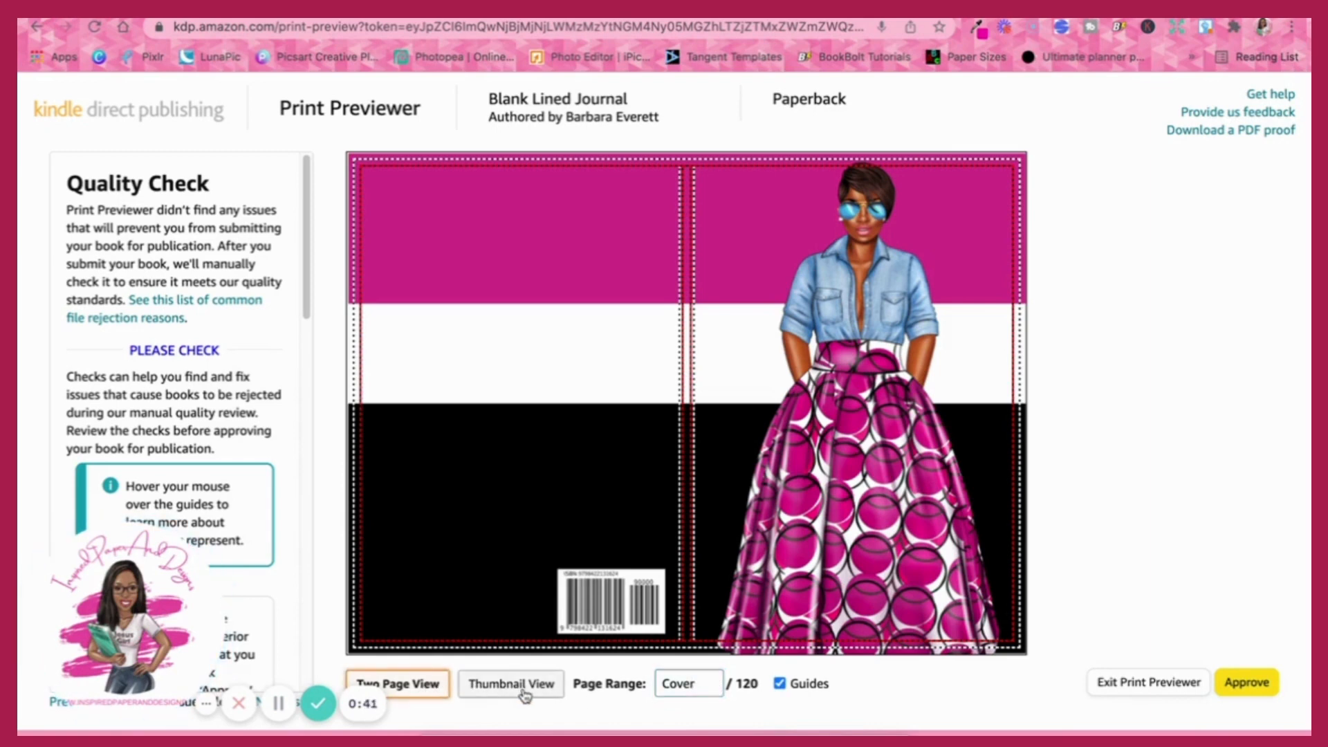
pyautogui.click(778, 684)
pyautogui.click(779, 685)
pyautogui.click(696, 687)
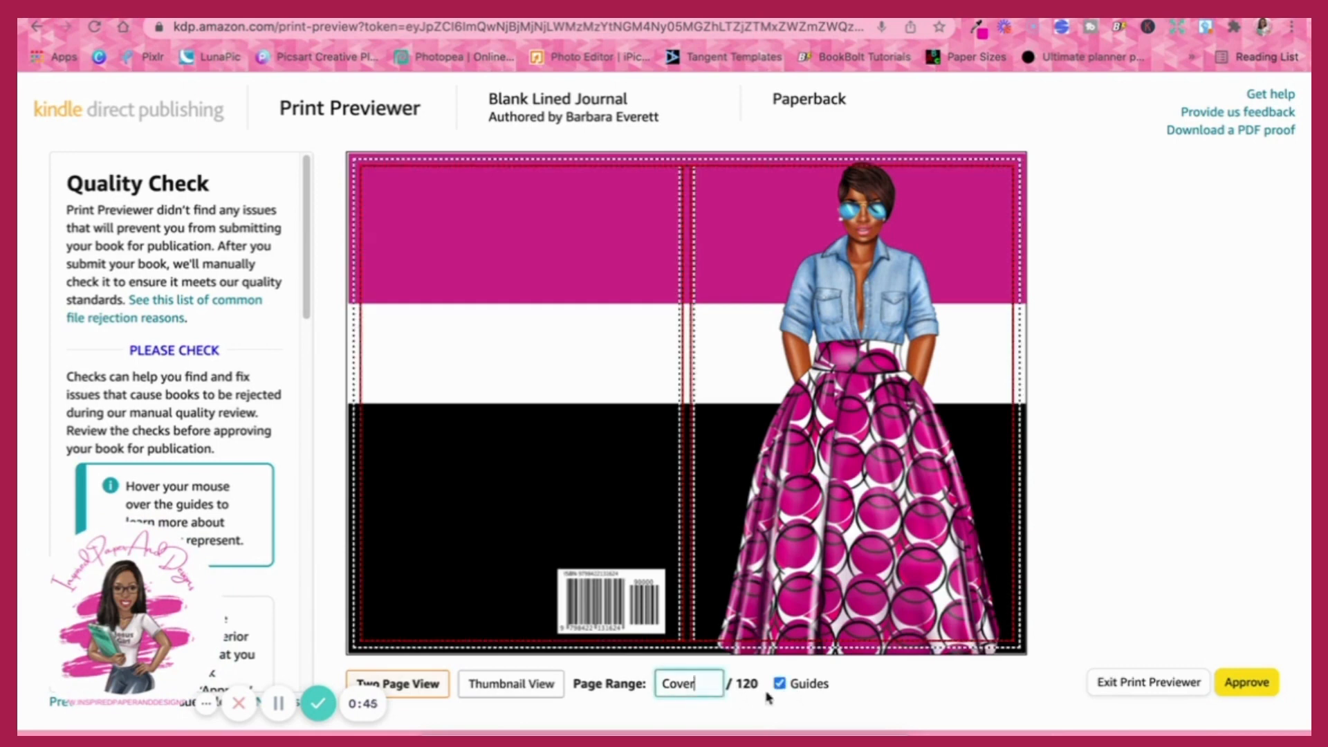
pyautogui.click(780, 685)
# Check the interior from page 1 through pages 8-9 with the guides shown, and approve the print preview.
pyautogui.click(702, 684)
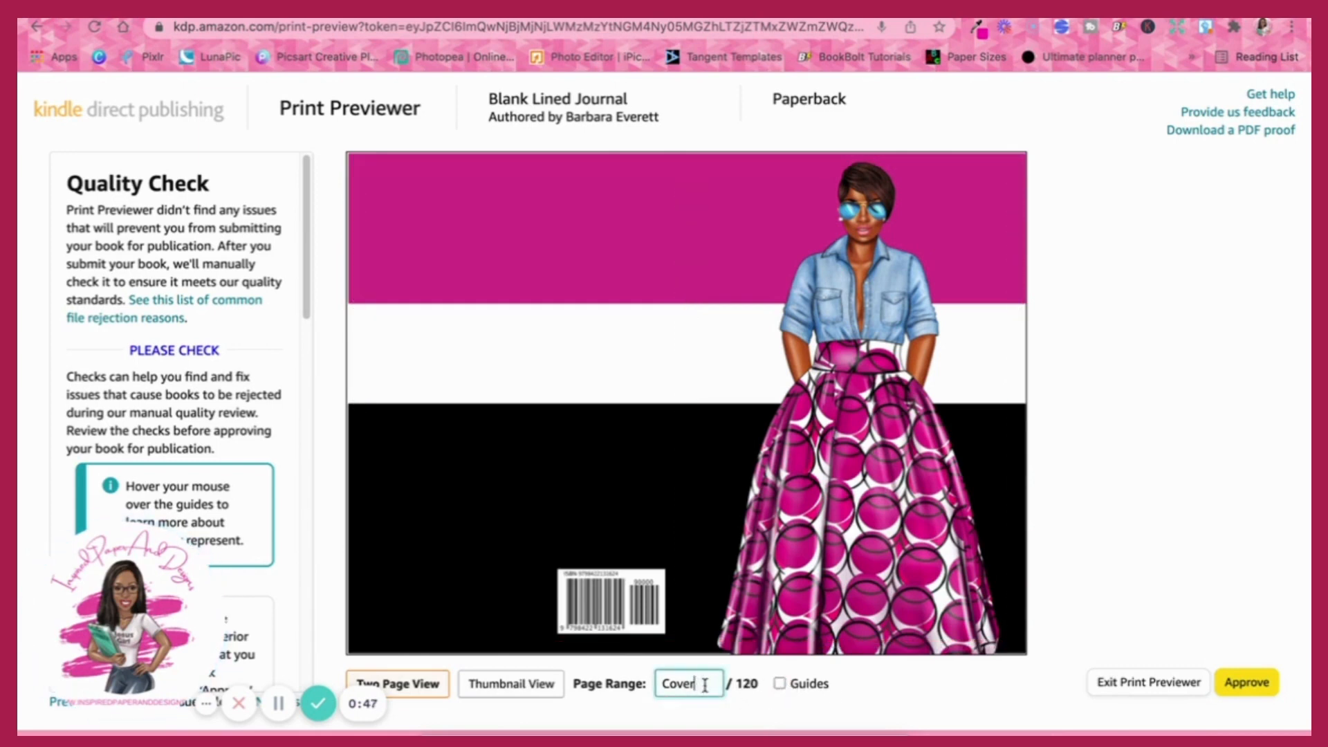
pyautogui.write('1')
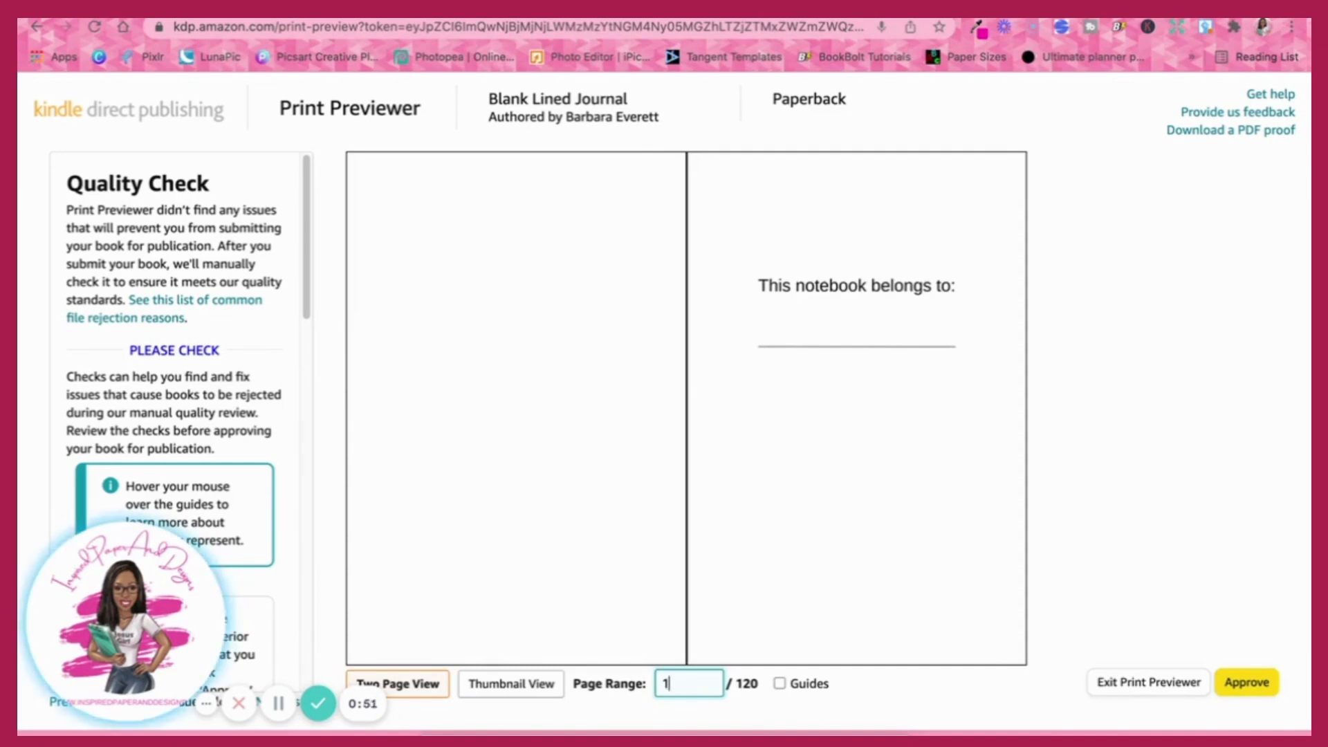
pyautogui.click(779, 684)
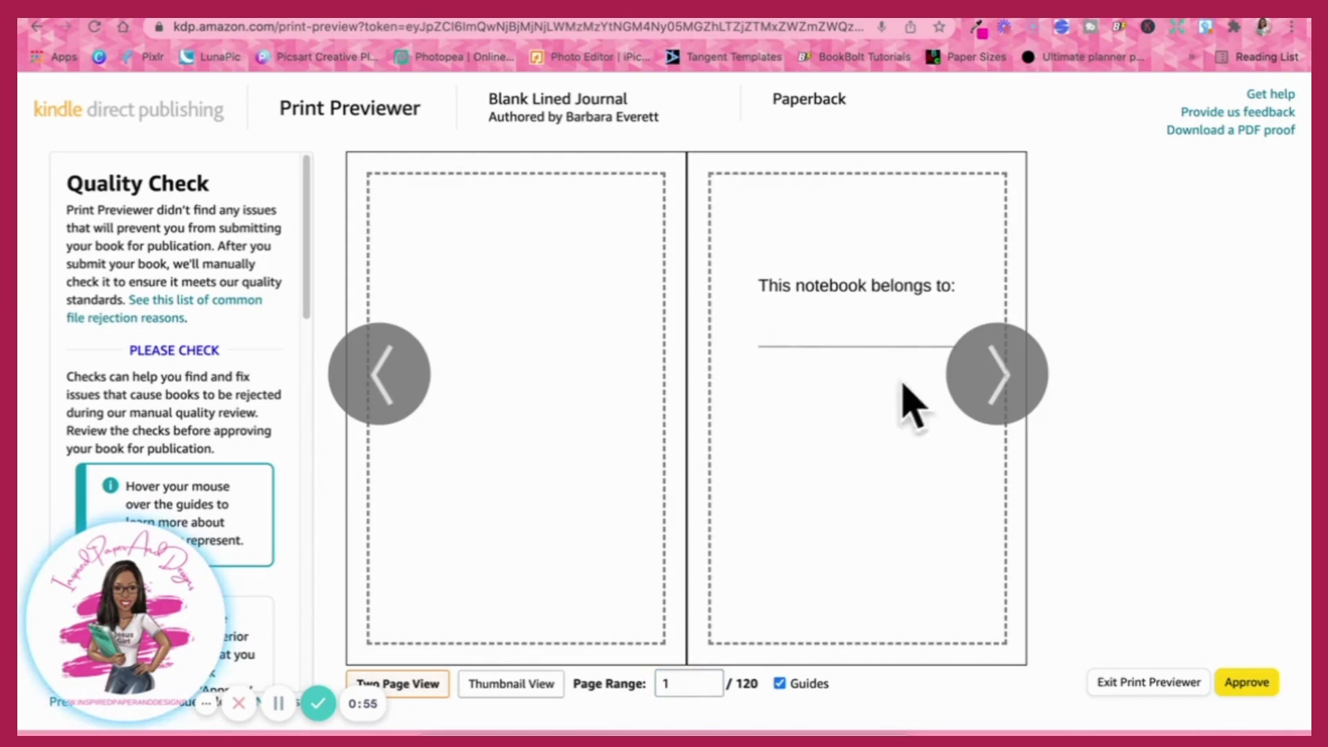
pyautogui.click(1004, 381)
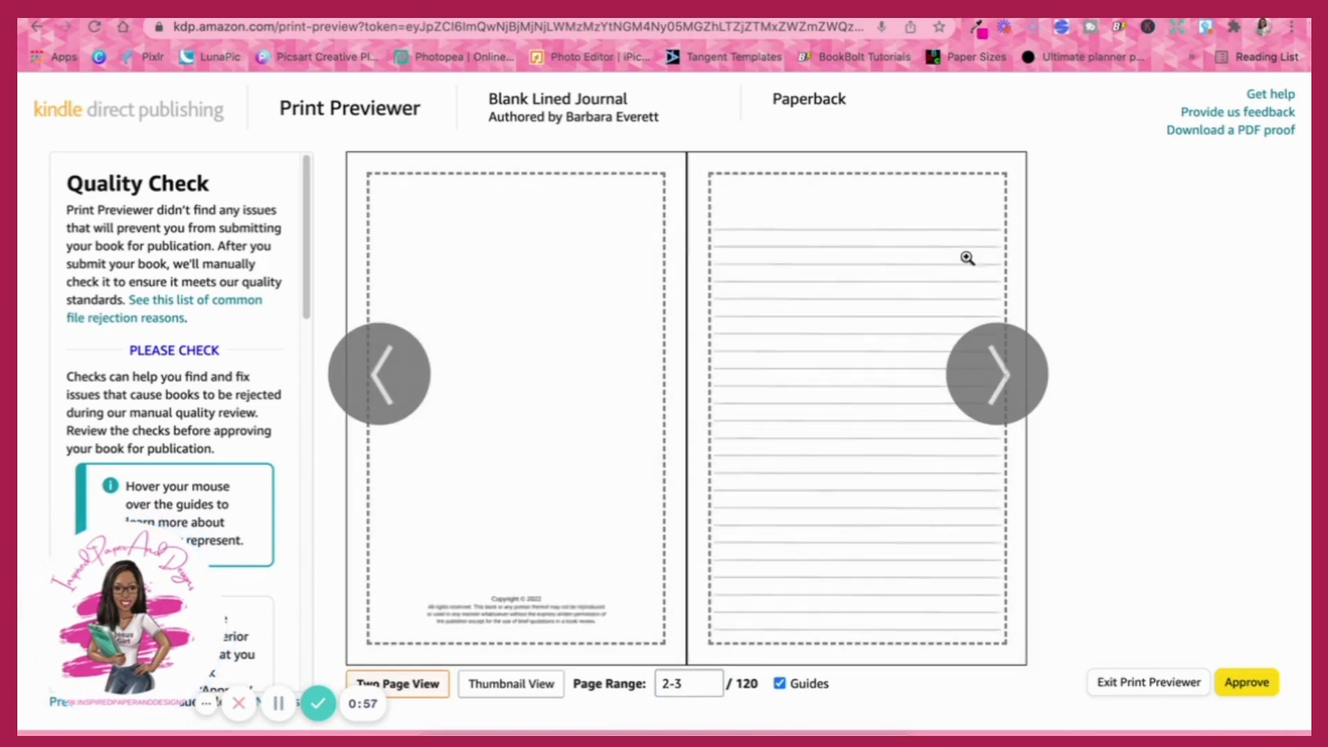
pyautogui.click(995, 403)
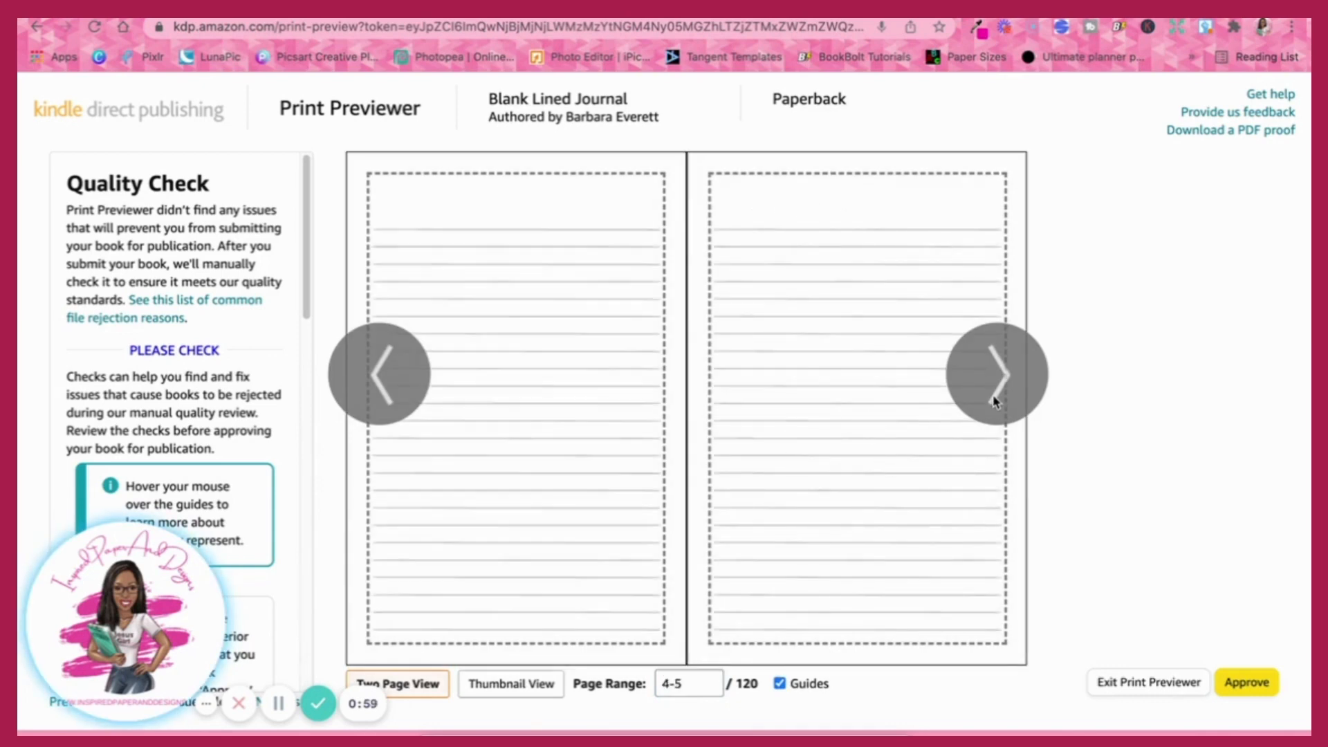
pyautogui.click(994, 401)
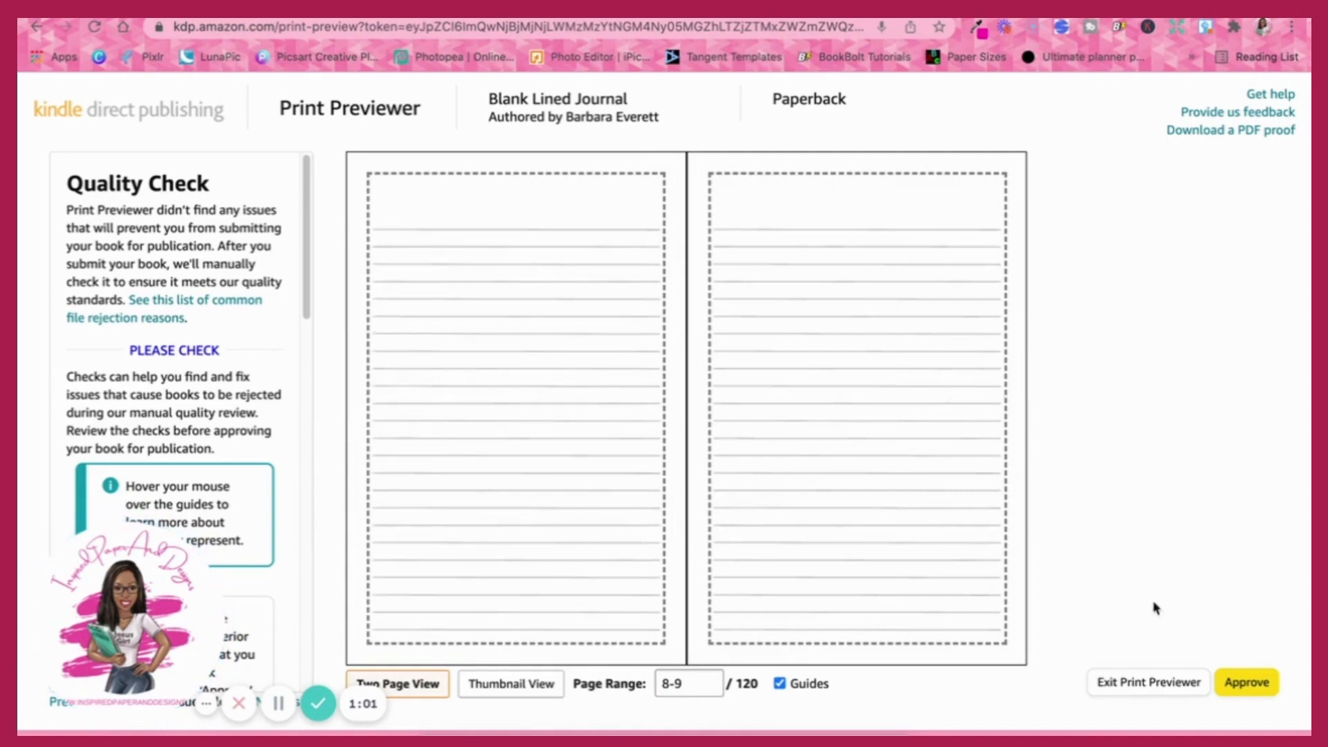
pyautogui.click(1230, 671)
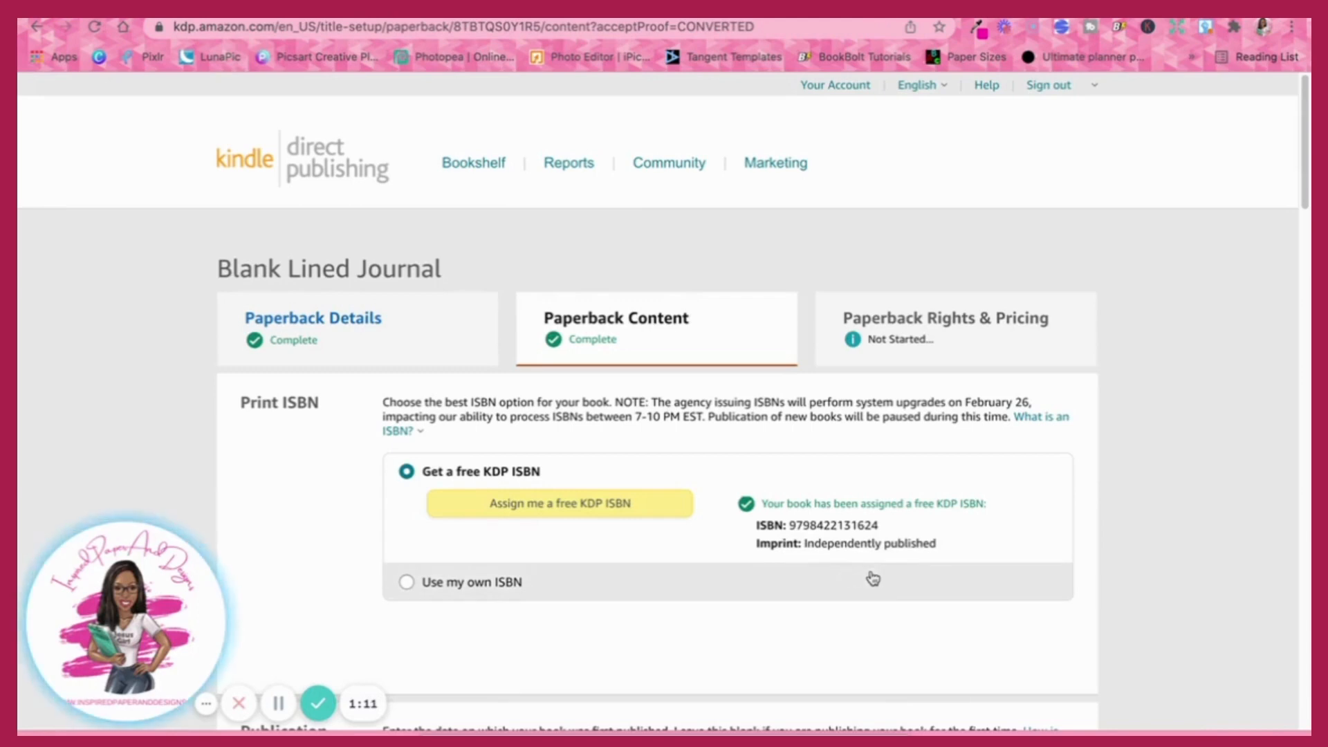
# Review the print summary and per-book printing costs, and save the paperback content to continue to pricing.
pyautogui.scroll(-10, 872, 575)
pyautogui.scroll(-20, 876, 568)
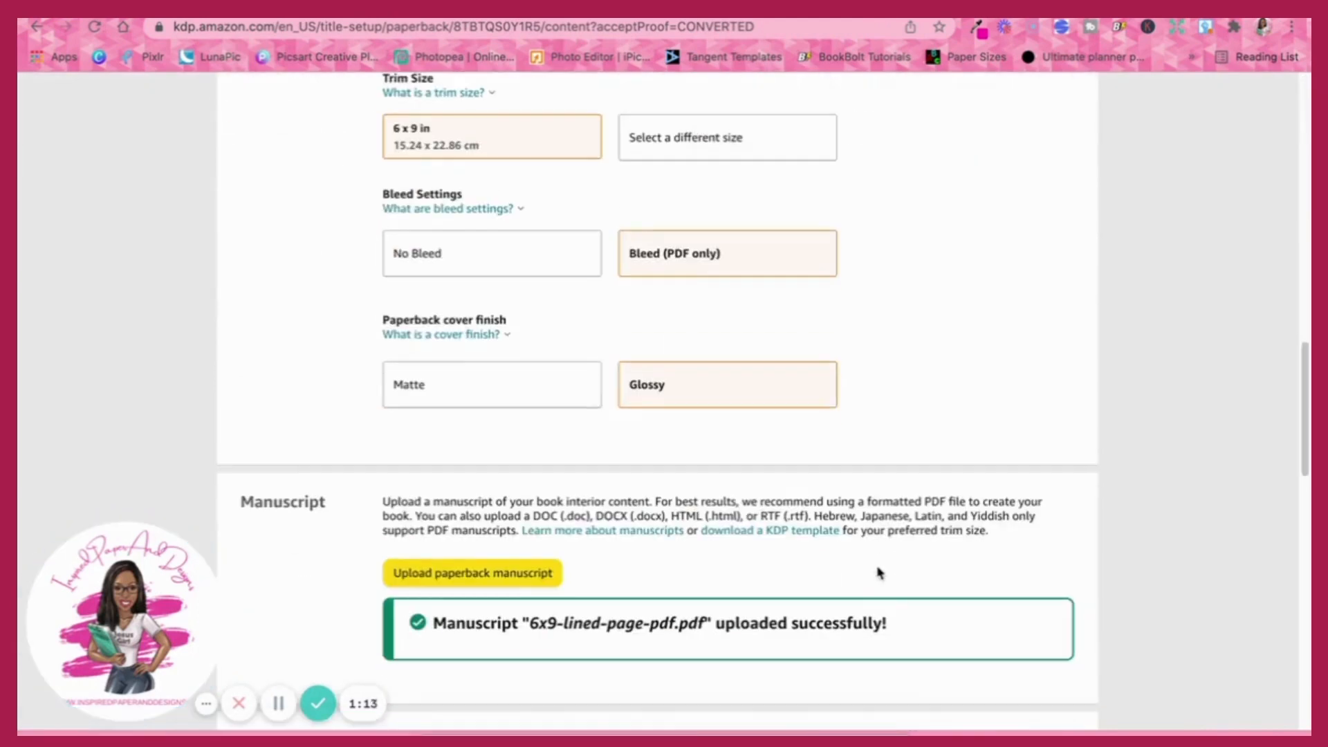
pyautogui.scroll(-1, 879, 571)
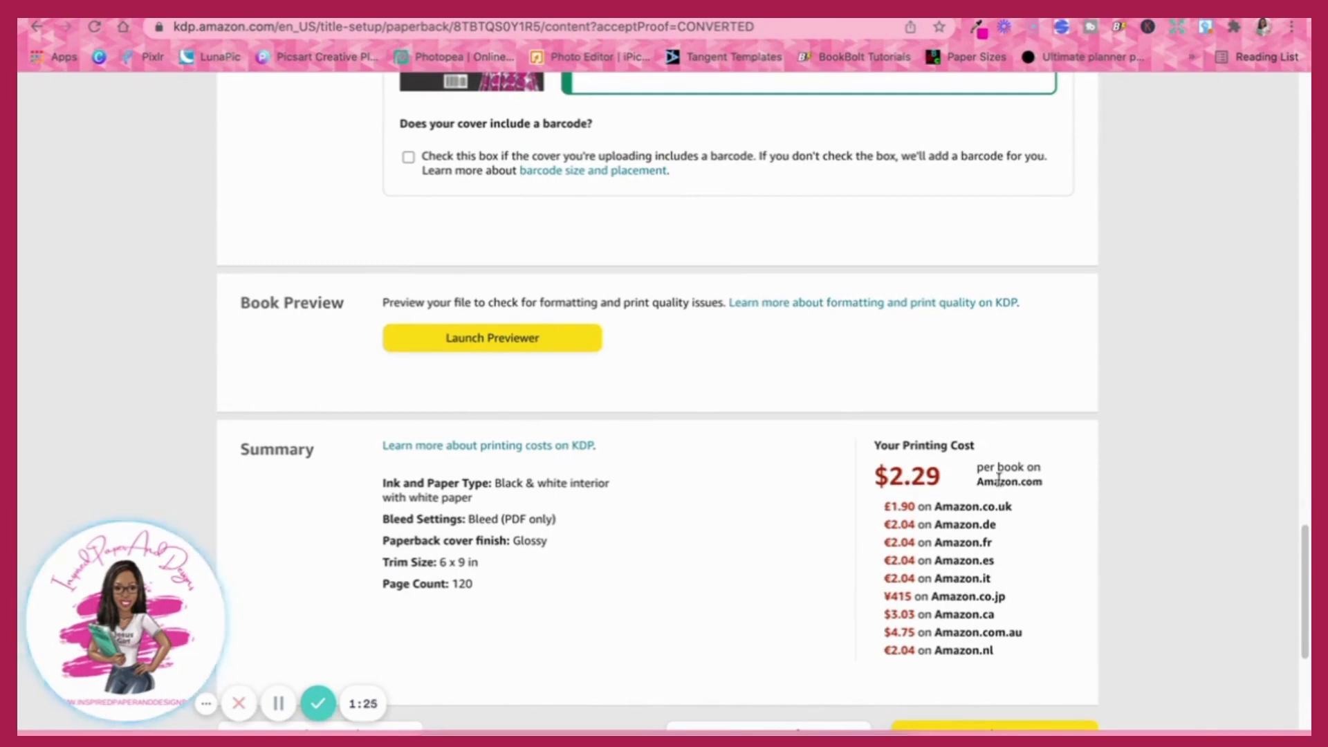
pyautogui.scroll(-3, 746, 509)
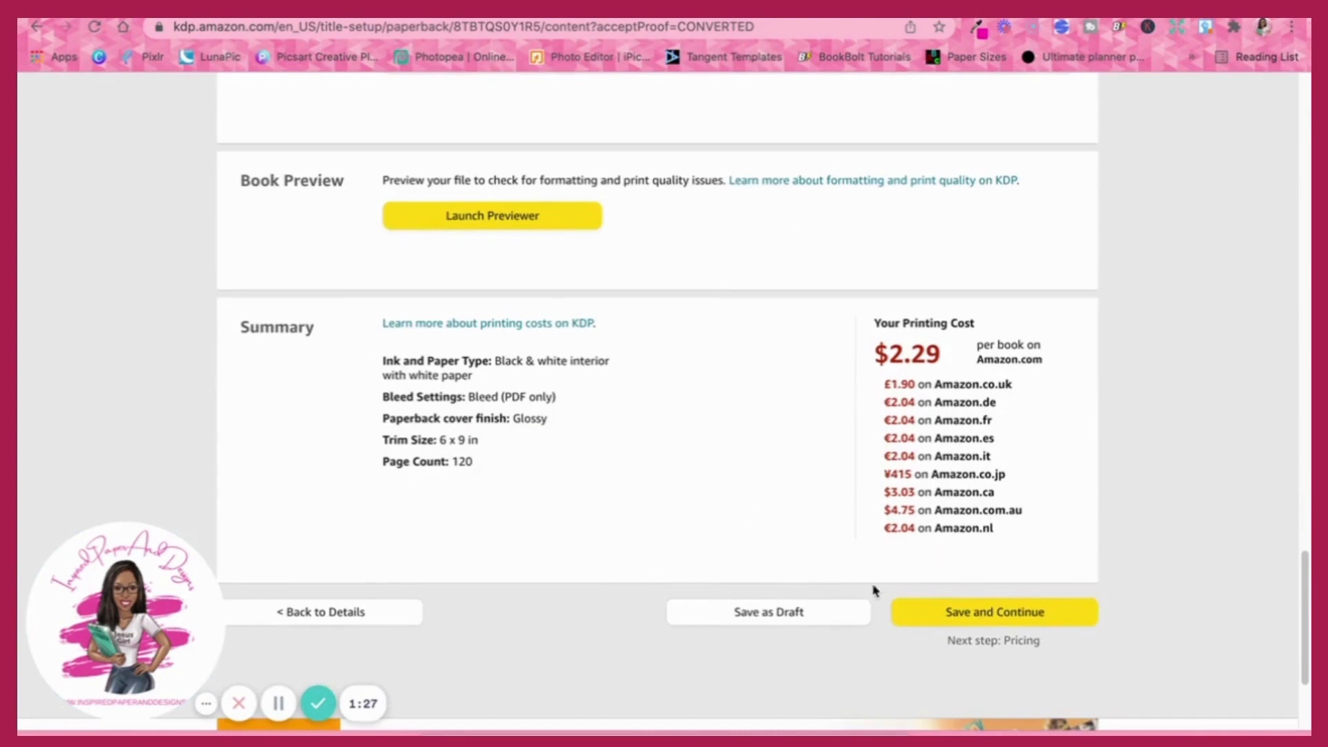
pyautogui.click(1014, 612)
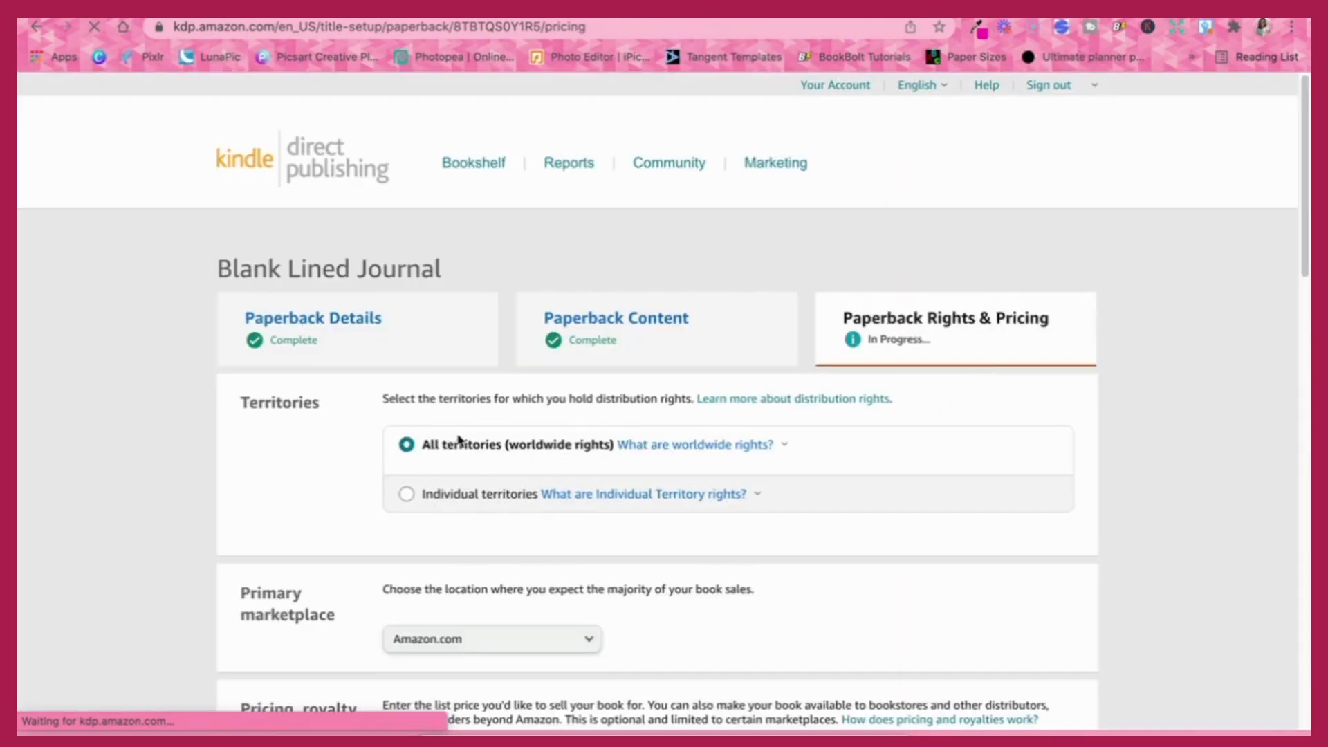
# Keep worldwide rights for all territories and choose Amazon.com as the primary marketplace.
pyautogui.scroll(-1, 538, 466)
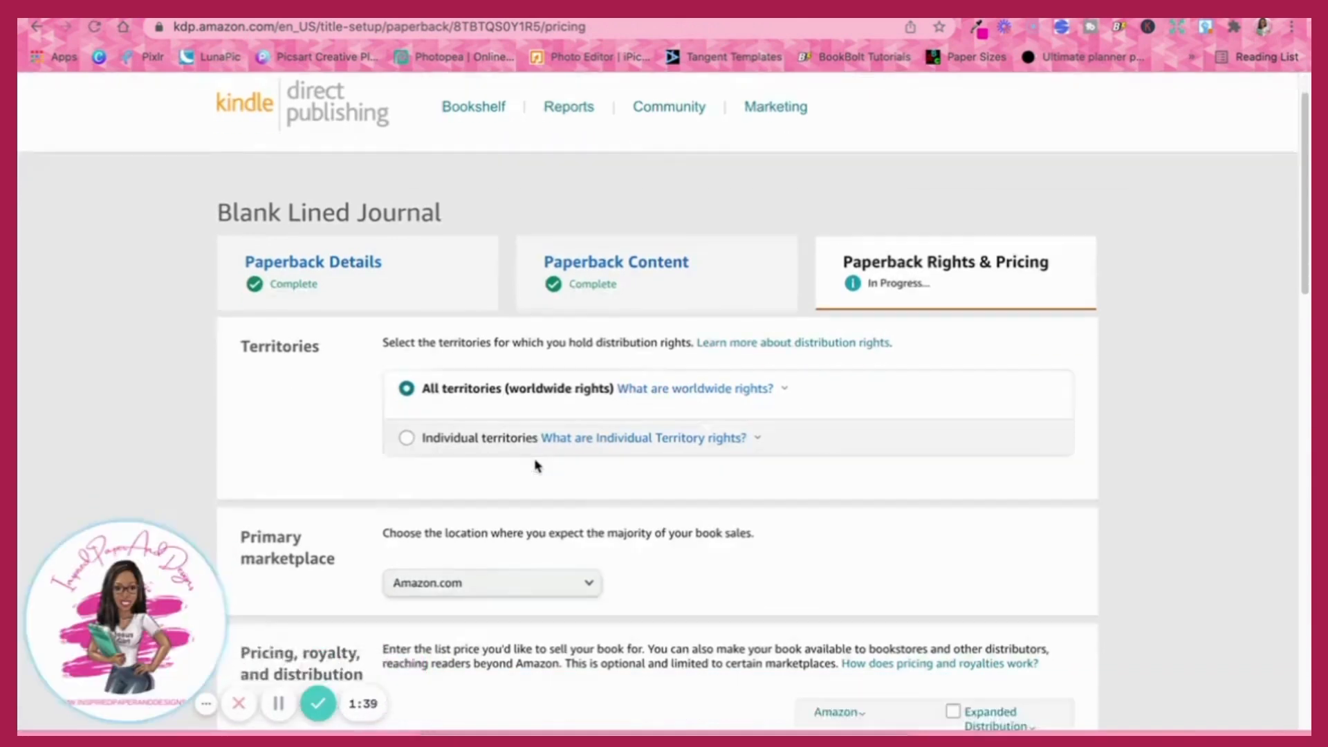
pyautogui.scroll(-3, 538, 466)
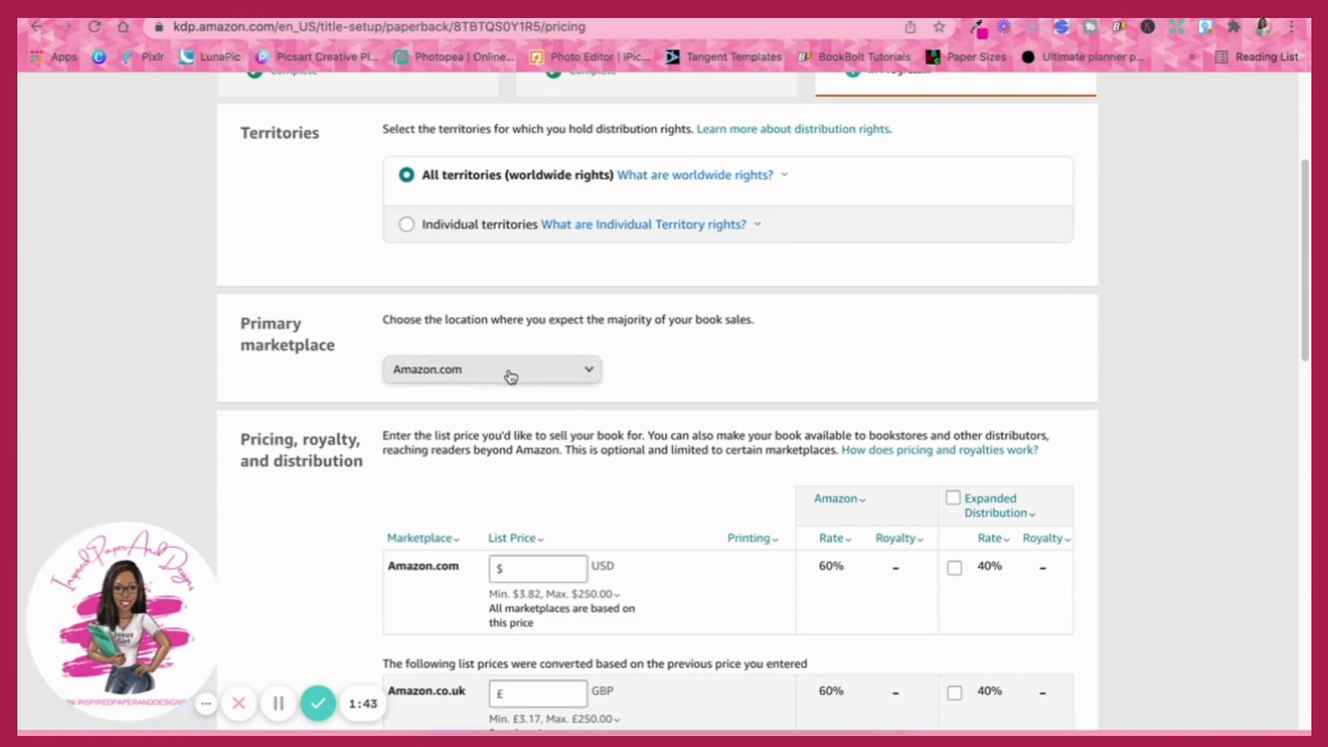
pyautogui.scroll(-2, 585, 284)
pyautogui.click(584, 284)
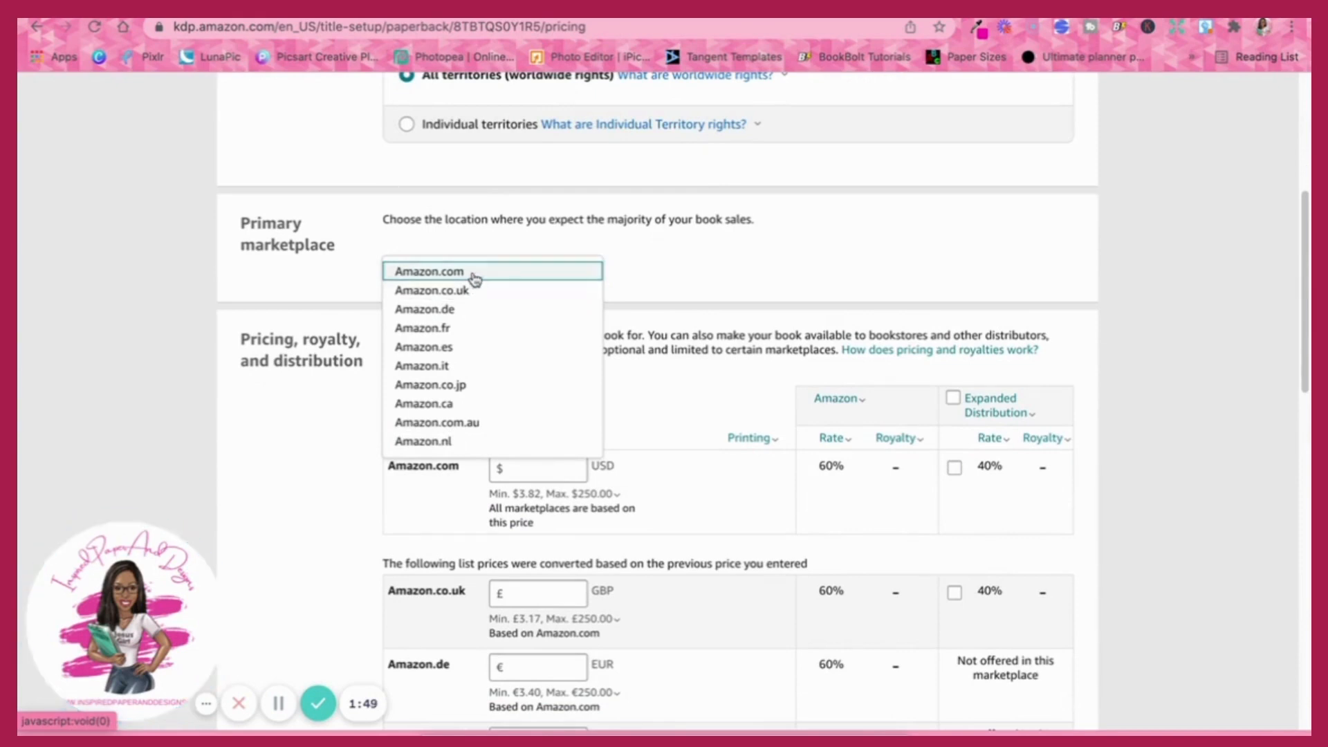
pyautogui.click(509, 274)
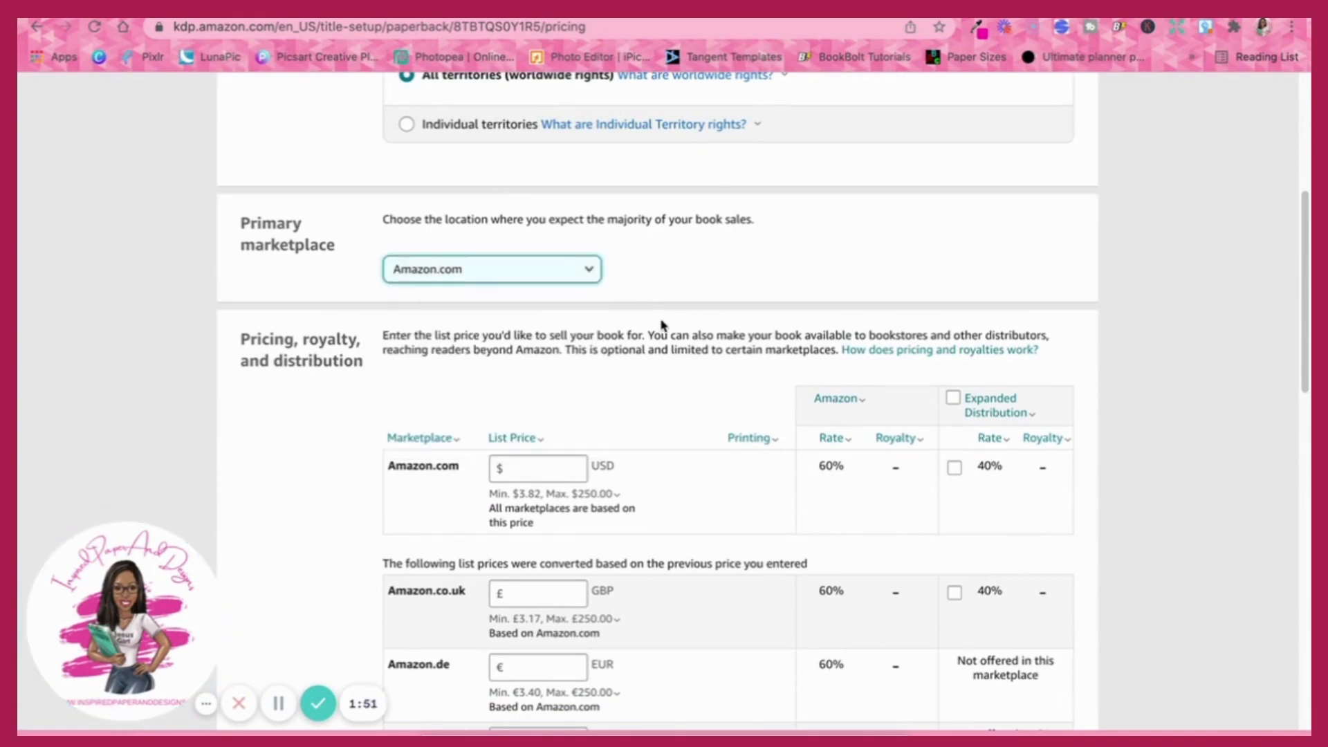
# Try an Amazon.com list price of $6.99 and check the resulting printing cost and royalty.
pyautogui.scroll(-3, 662, 327)
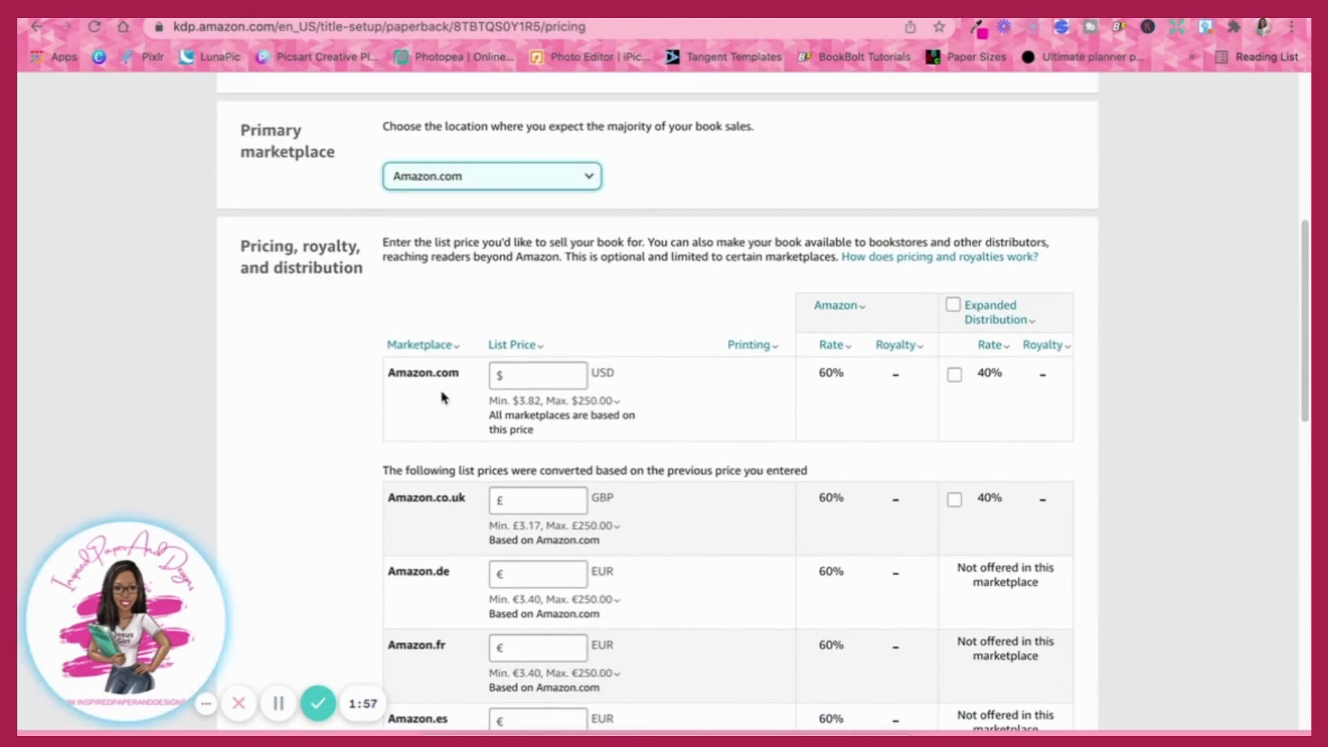
pyautogui.click(545, 375)
pyautogui.click(532, 407)
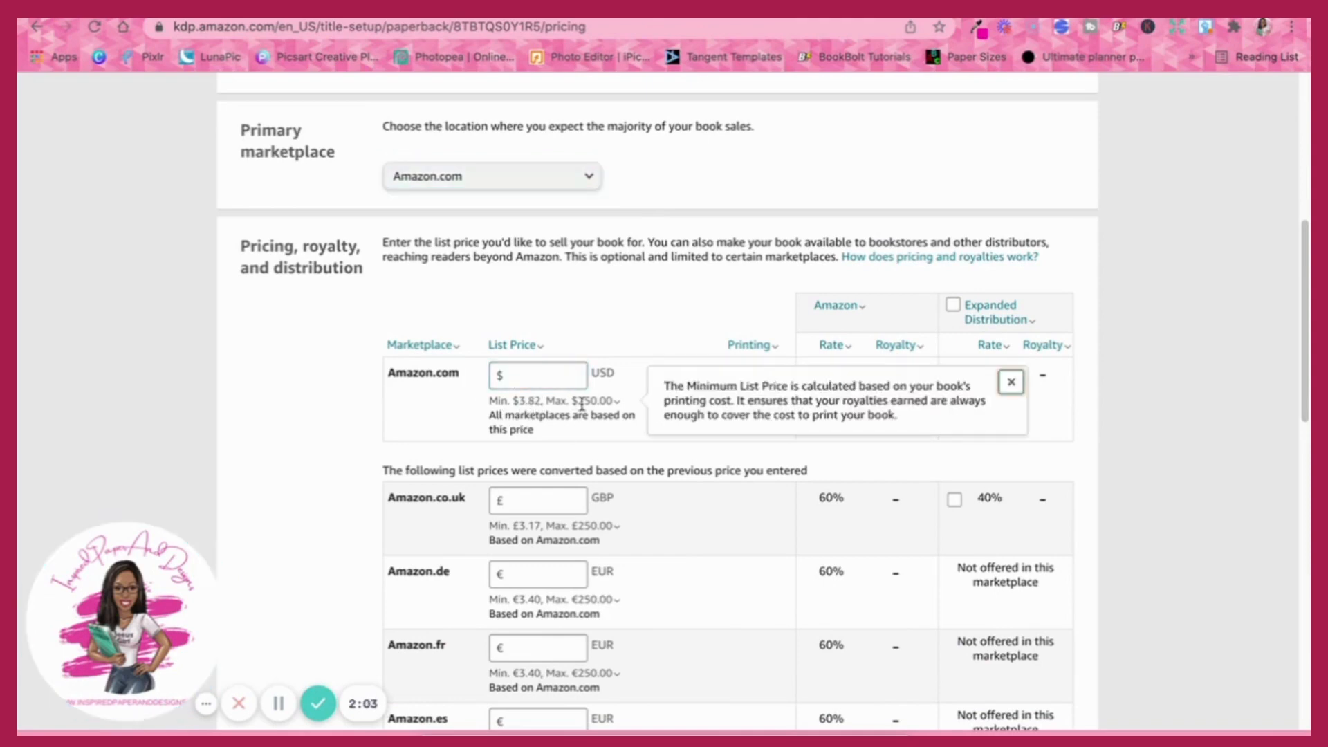
pyautogui.click(534, 378)
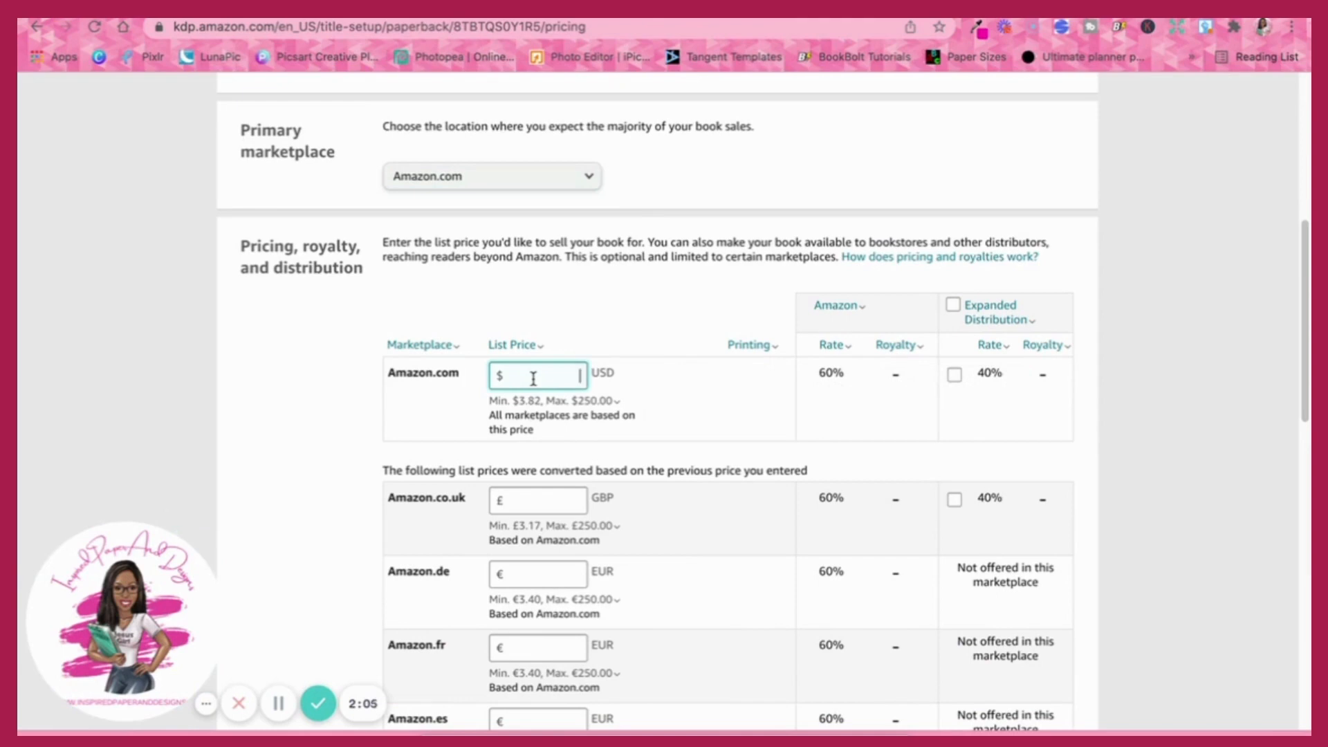
pyautogui.write('6.99')
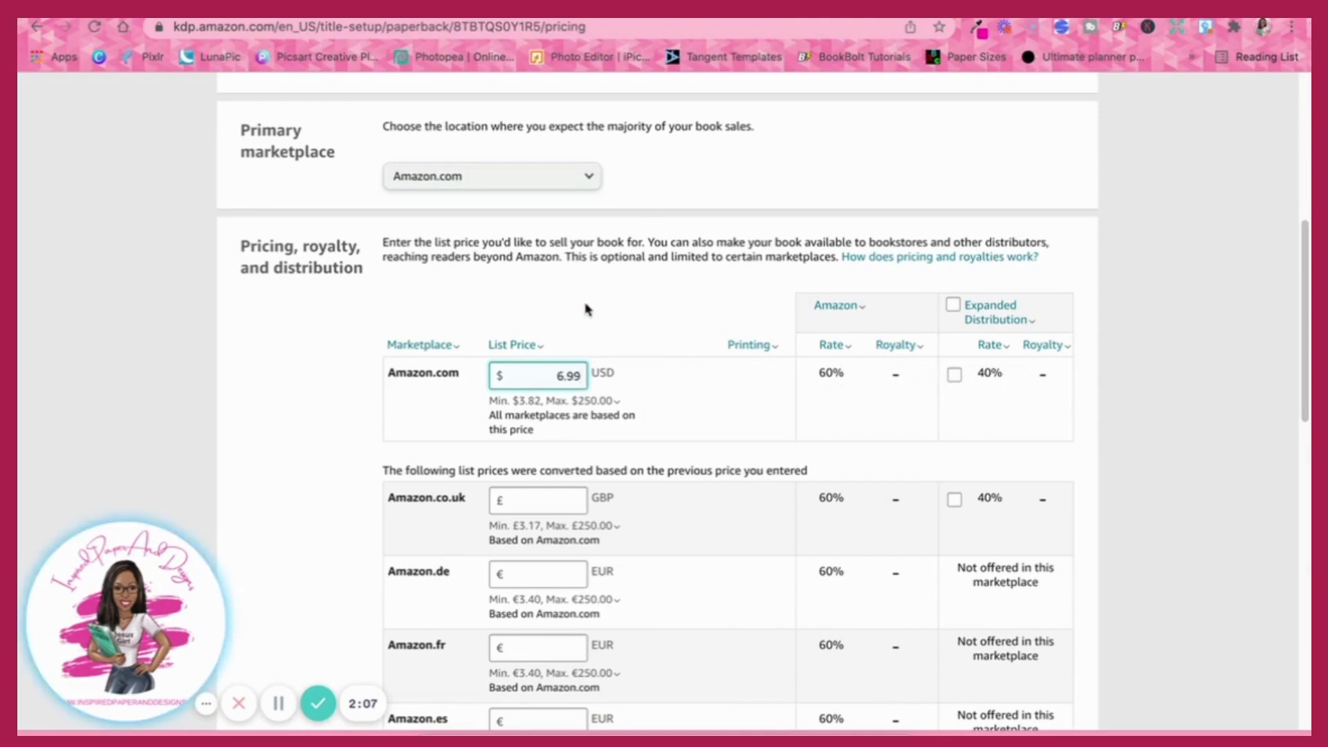
pyautogui.click(585, 309)
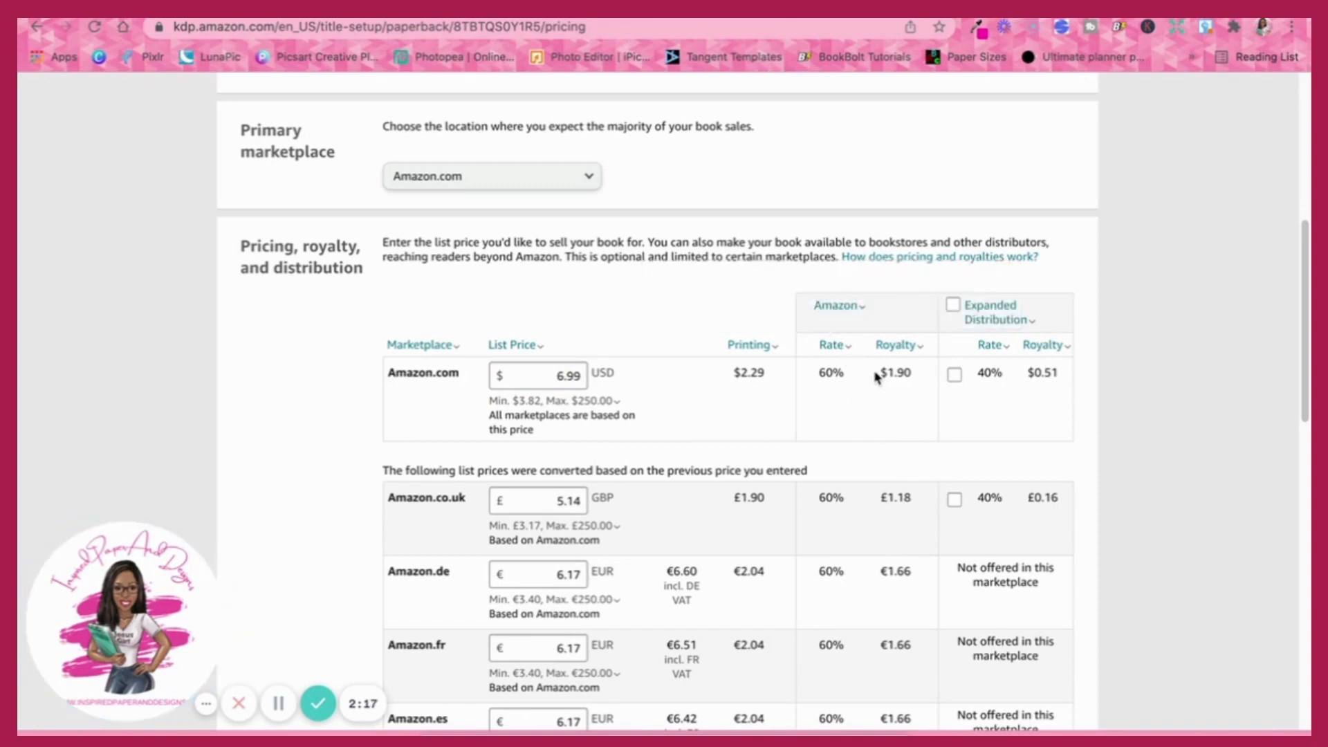
pyautogui.moveTo(843, 350)
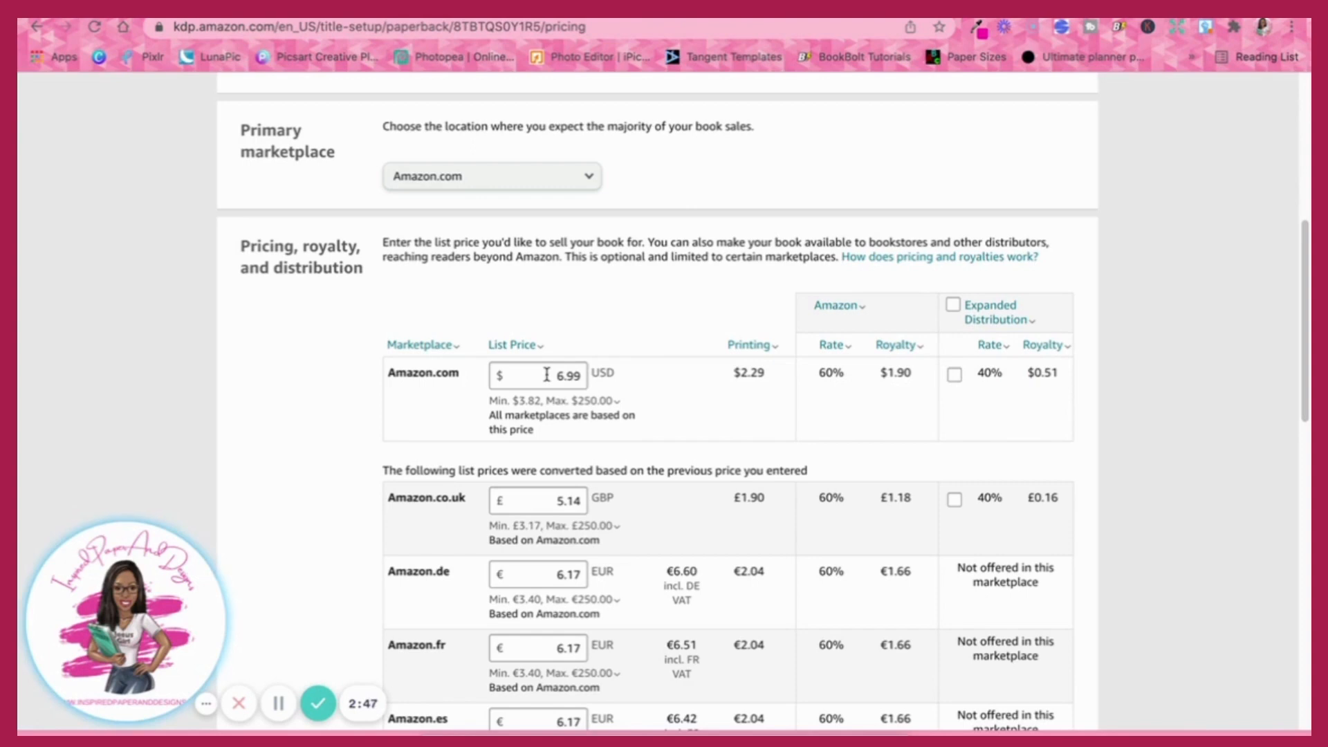
# Set the Amazon.com list price to $7.99 and recalculate the royalties.
pyautogui.moveTo(546, 374); pyautogui.dragTo(584, 377)
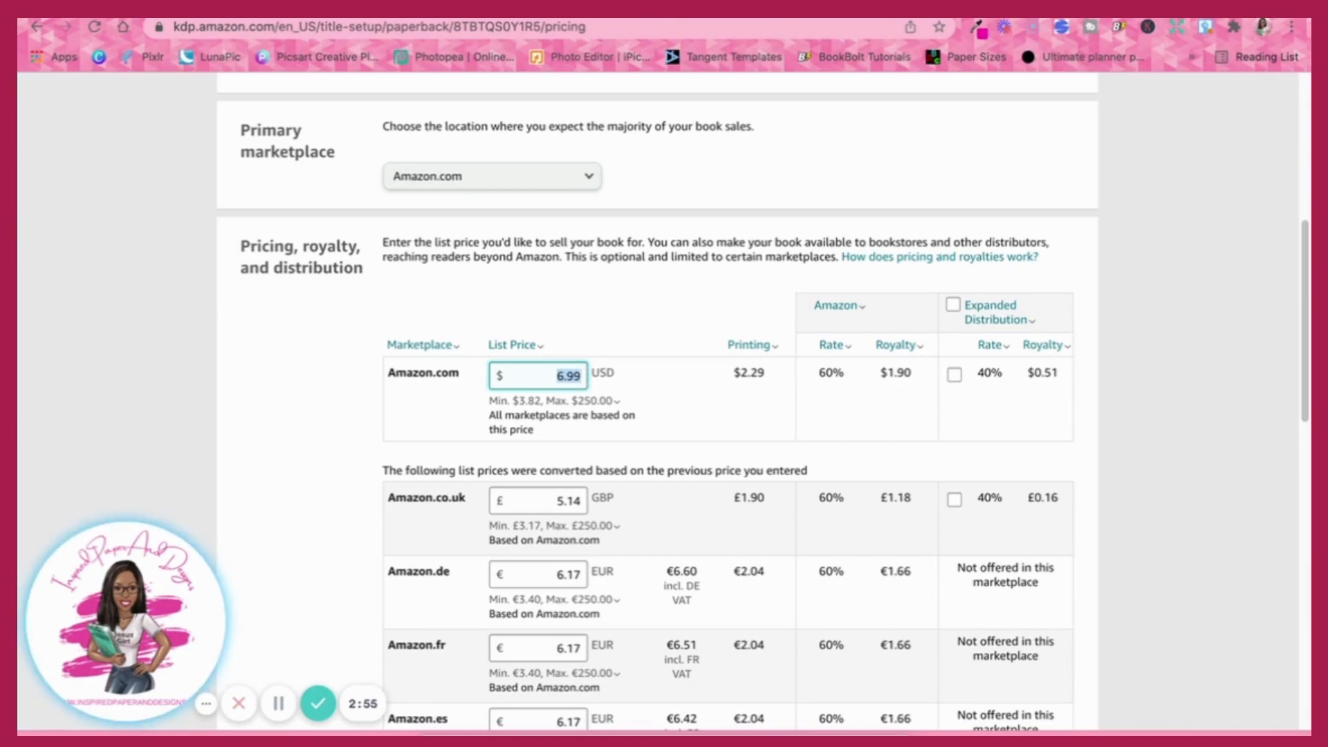
pyautogui.write('7.99')
pyautogui.click(658, 316)
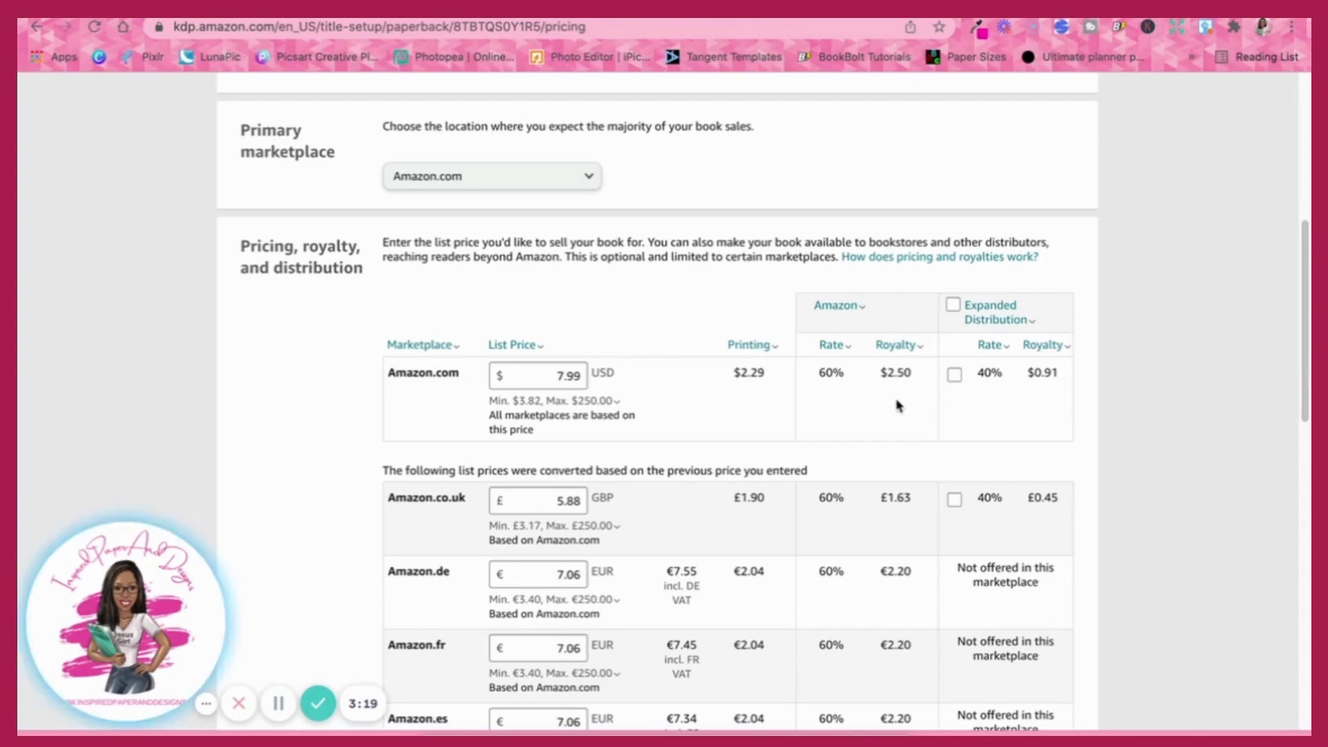
# Set the Amazon.co.uk list price to £6.99, replacing the price converted from the US one.
pyautogui.scroll(-1, 870, 408)
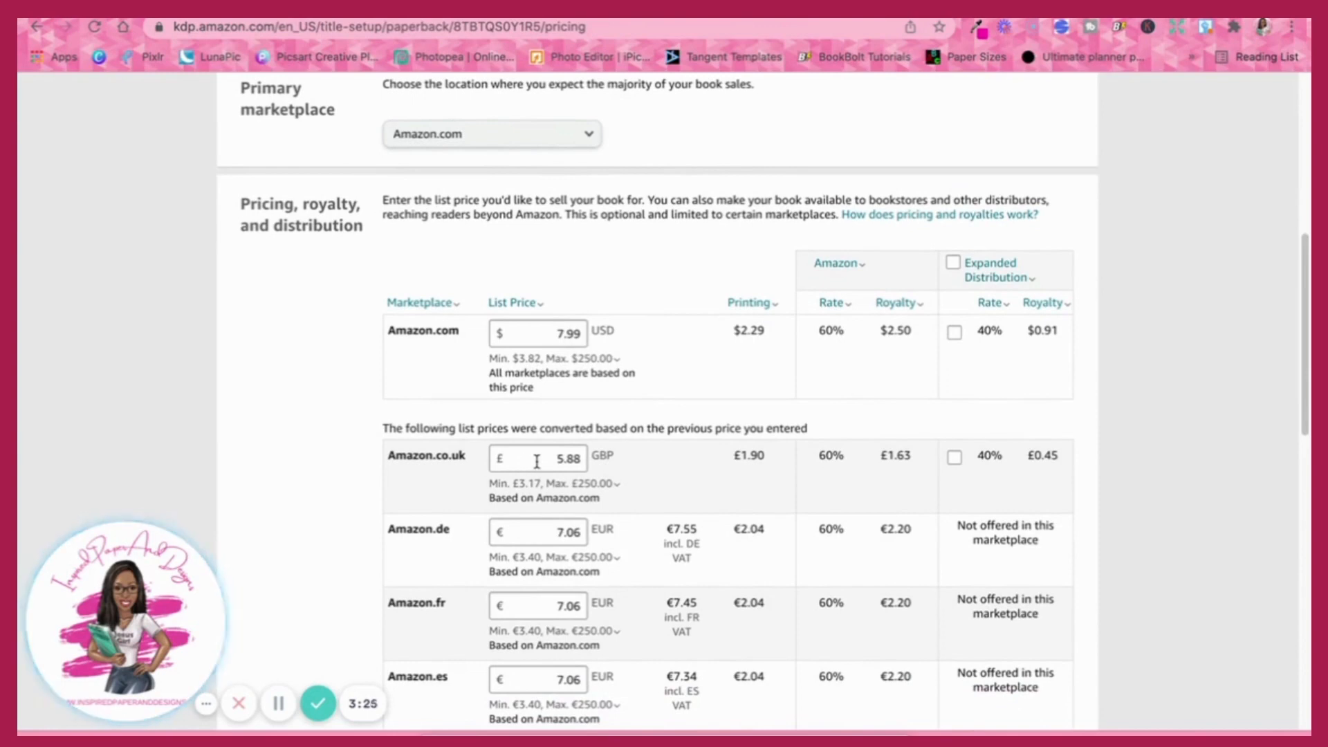
pyautogui.moveTo(537, 461); pyautogui.dragTo(613, 469)
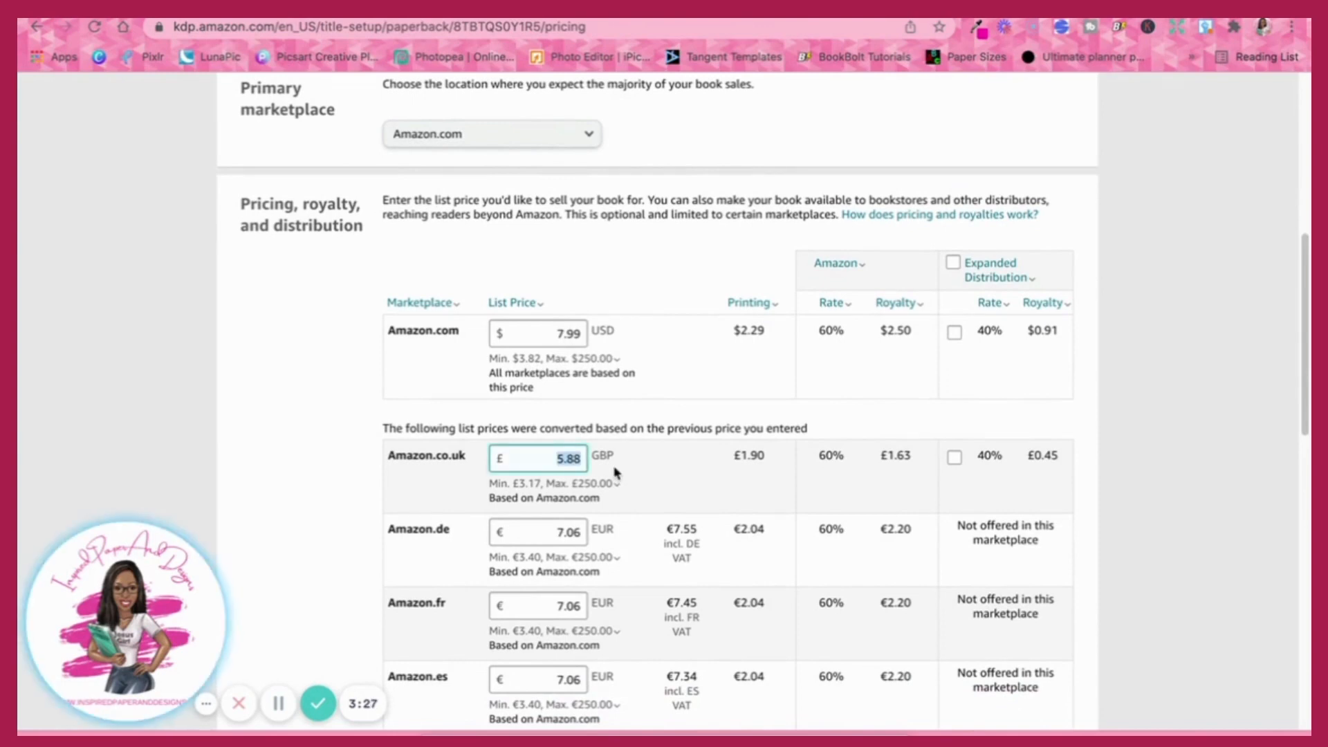
pyautogui.write('5')
pyautogui.press('BackSpace')
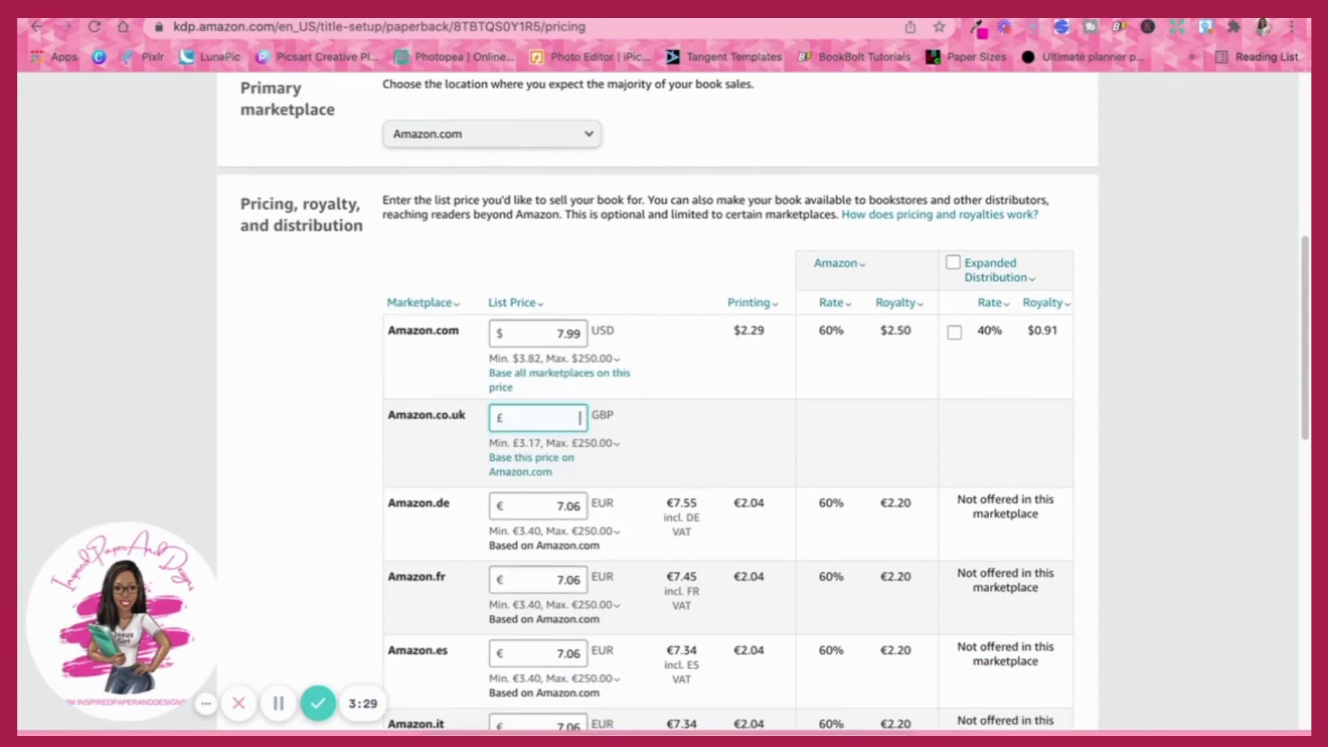
pyautogui.write('6.99')
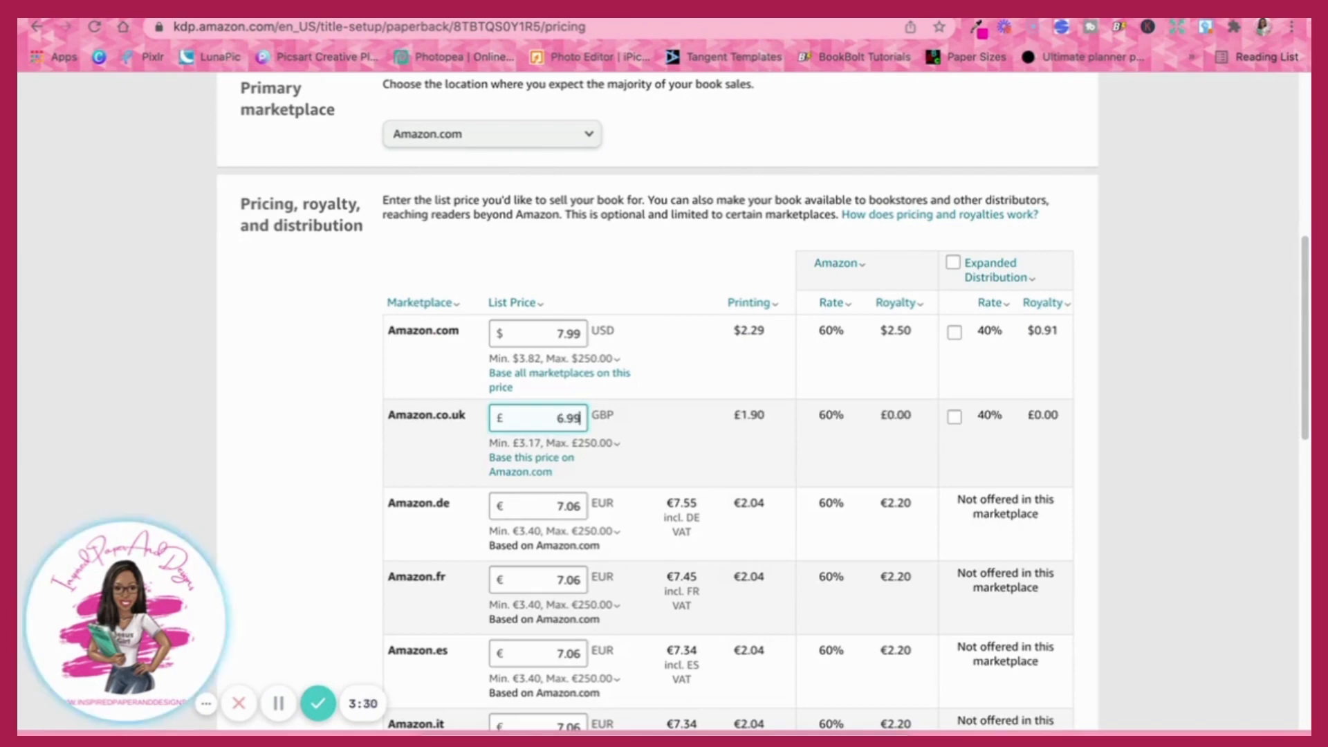
pyautogui.click(699, 387)
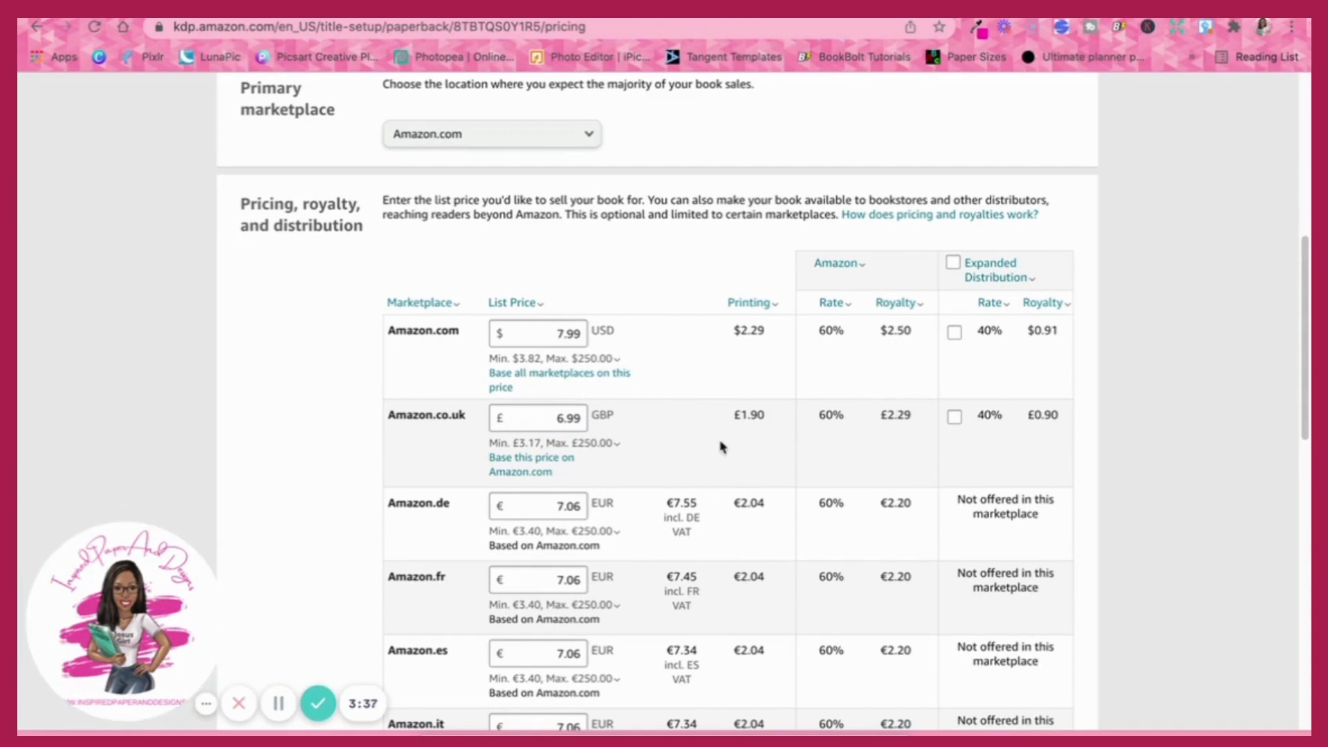
# Publish the paperback and close the submission confirmation.
pyautogui.scroll(-10, 732, 446)
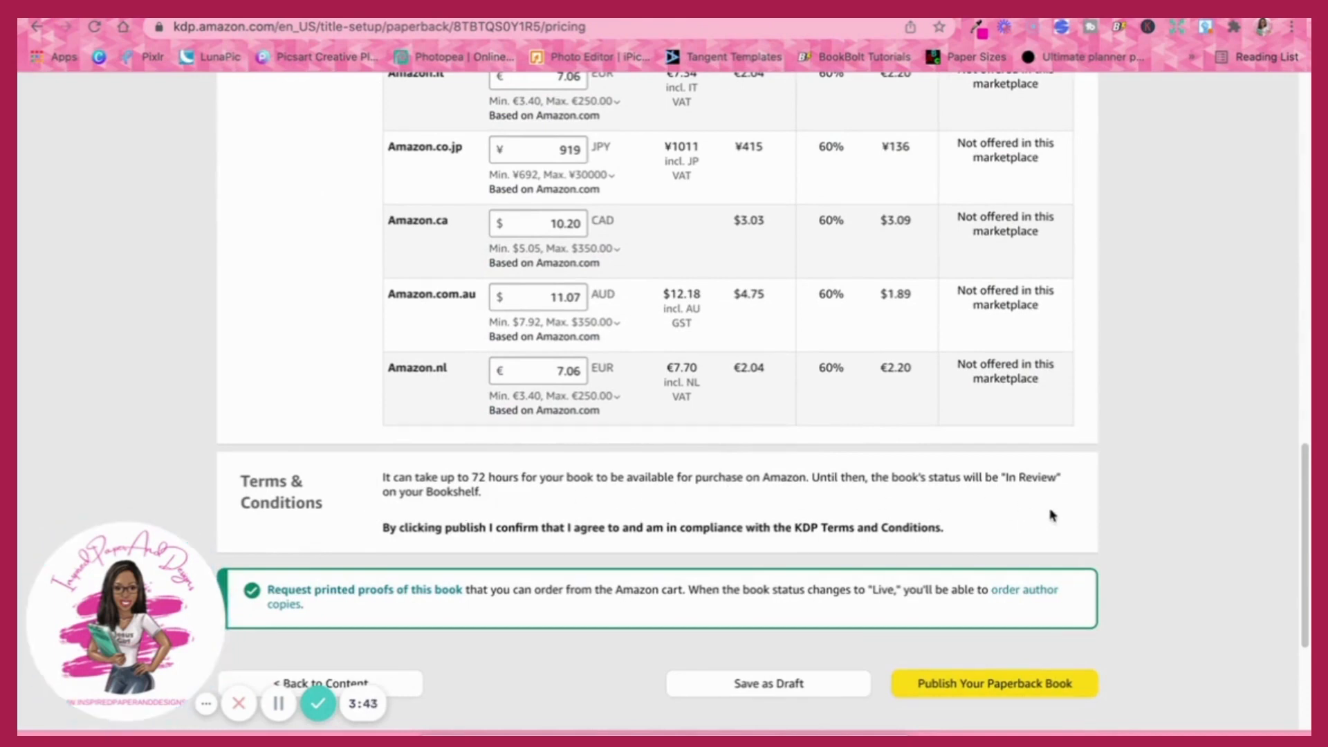
pyautogui.click(1004, 692)
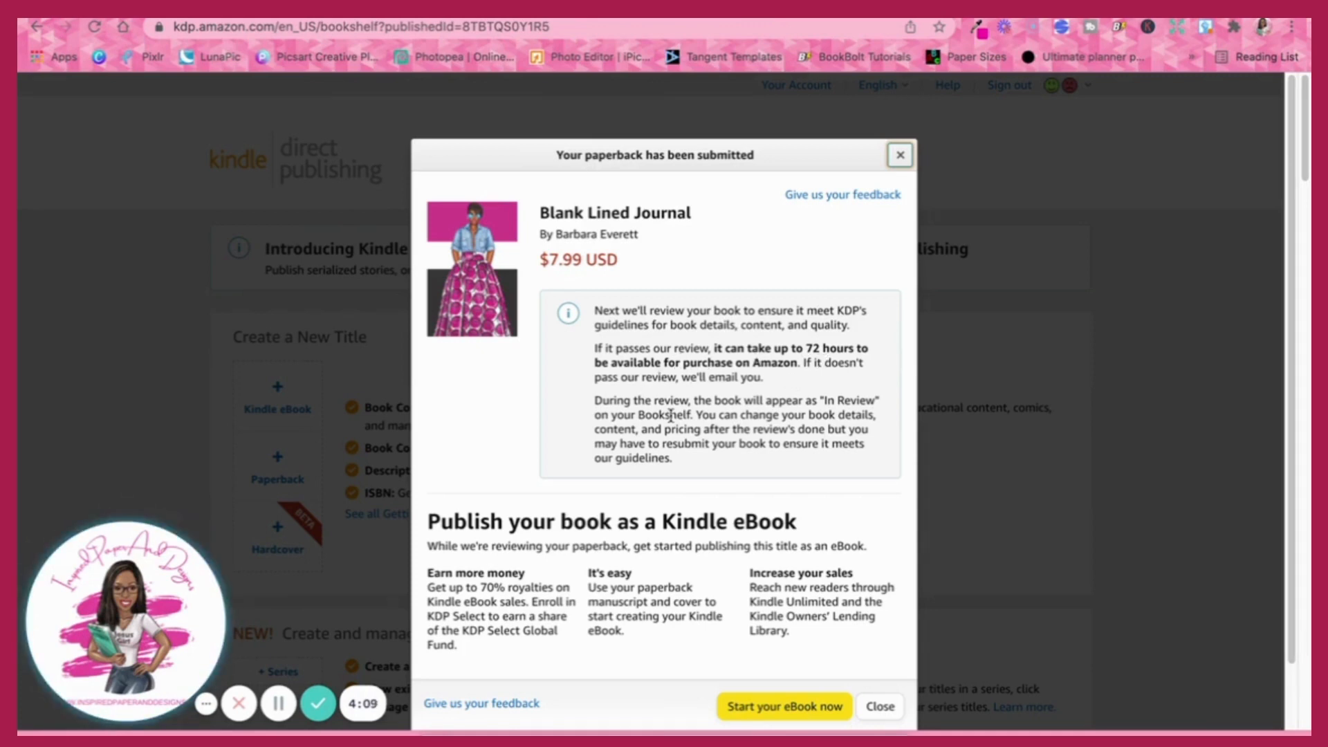
pyautogui.scroll(-2, 668, 416)
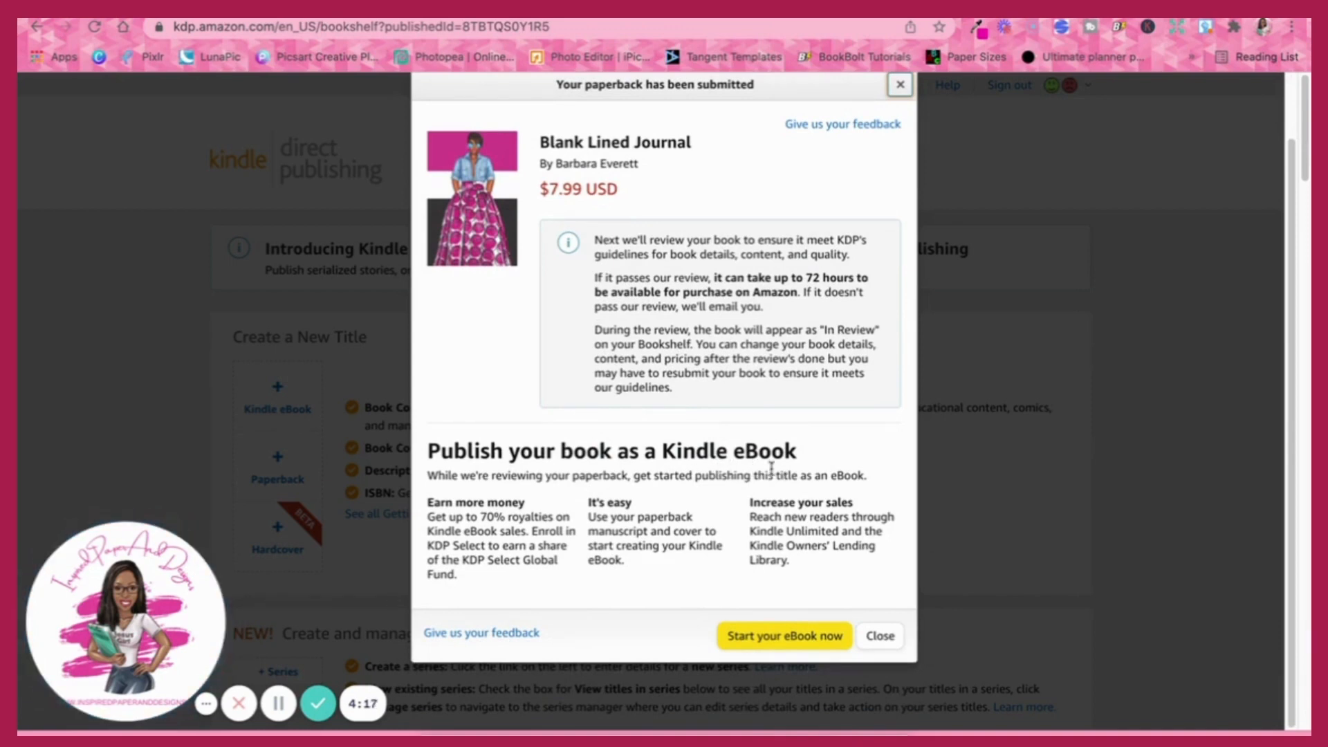
pyautogui.click(882, 637)
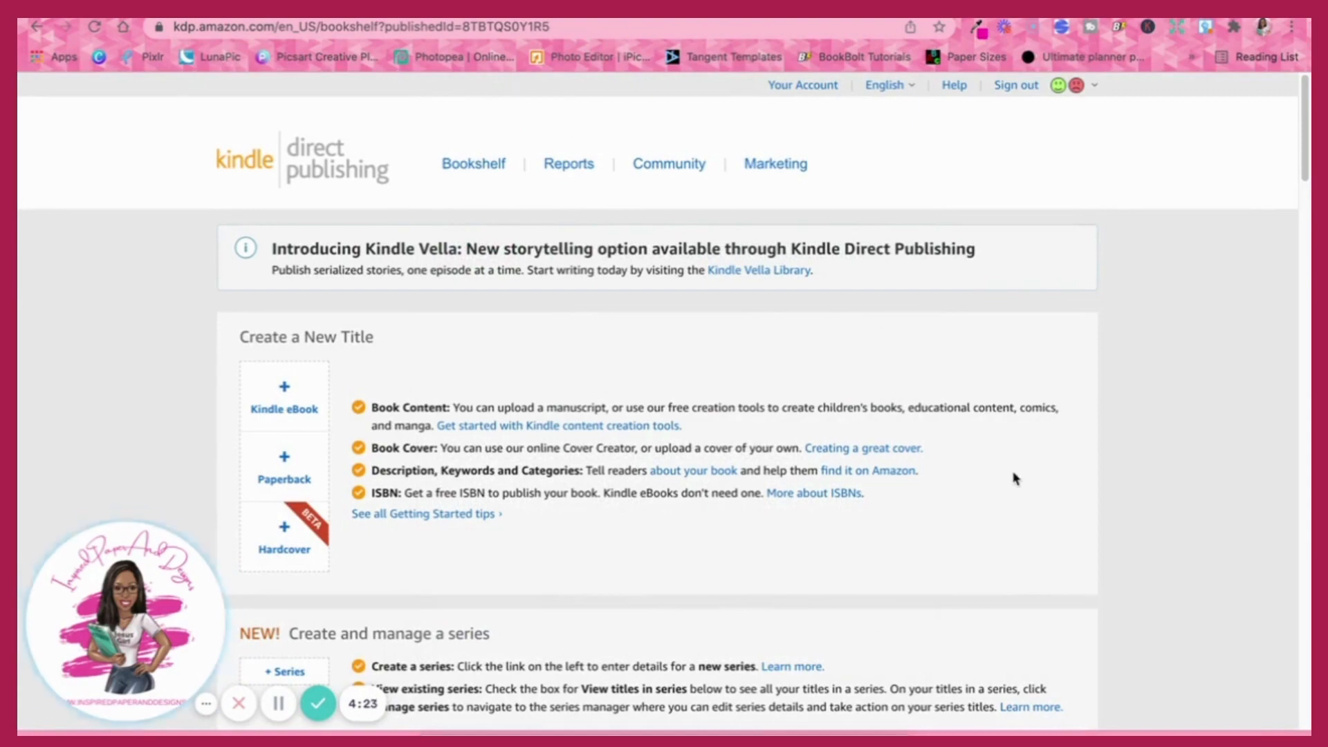
# Check the Blank Lined Journal's status on the bookshelf and the explanation of My Notes and Stuff's publication status.
pyautogui.scroll(-3, 752, 524)
pyautogui.scroll(-9, 753, 523)
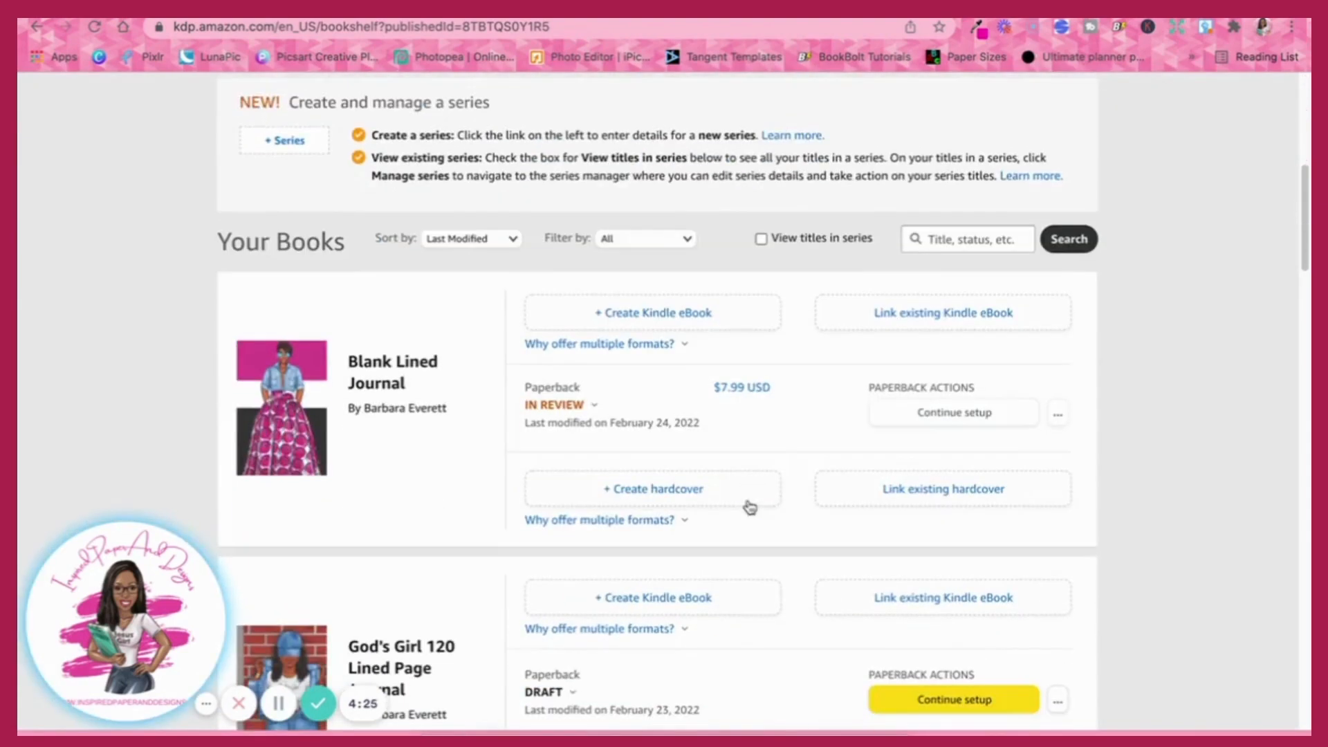
pyautogui.scroll(-4, 618, 478)
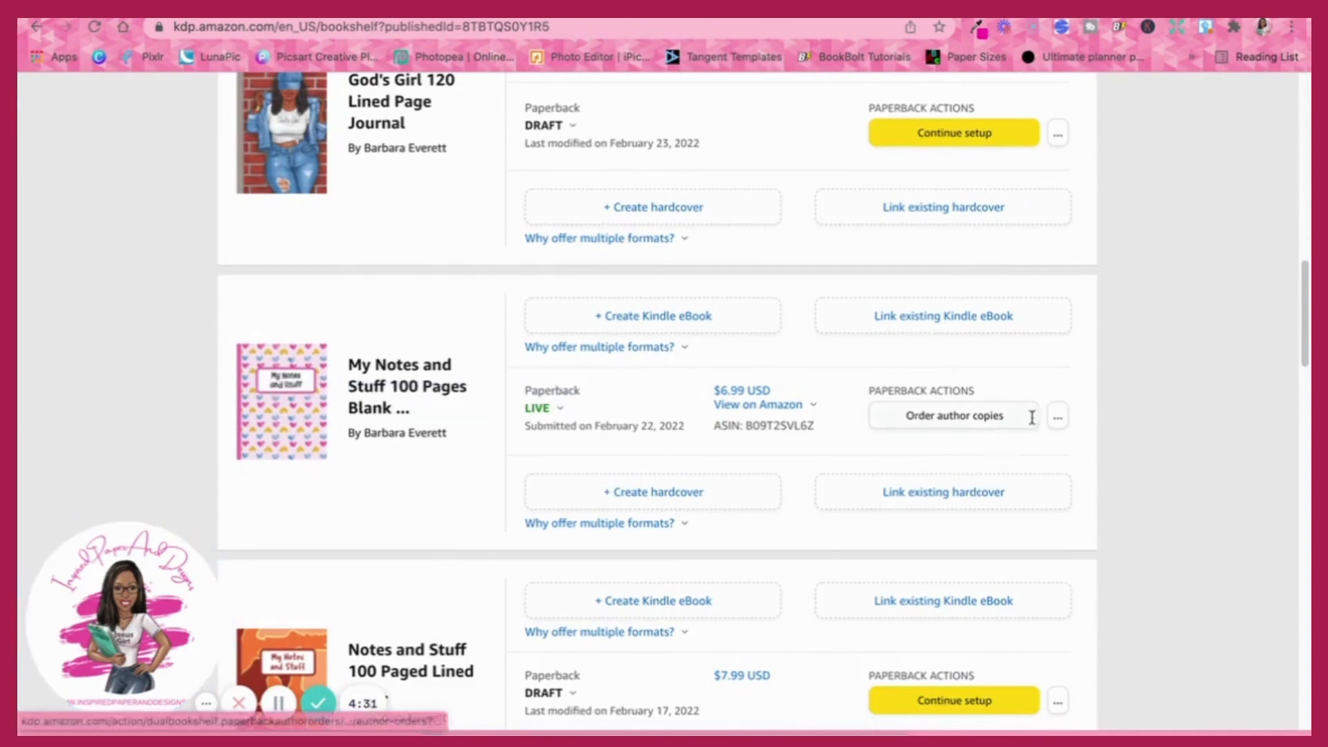
pyautogui.click(1058, 418)
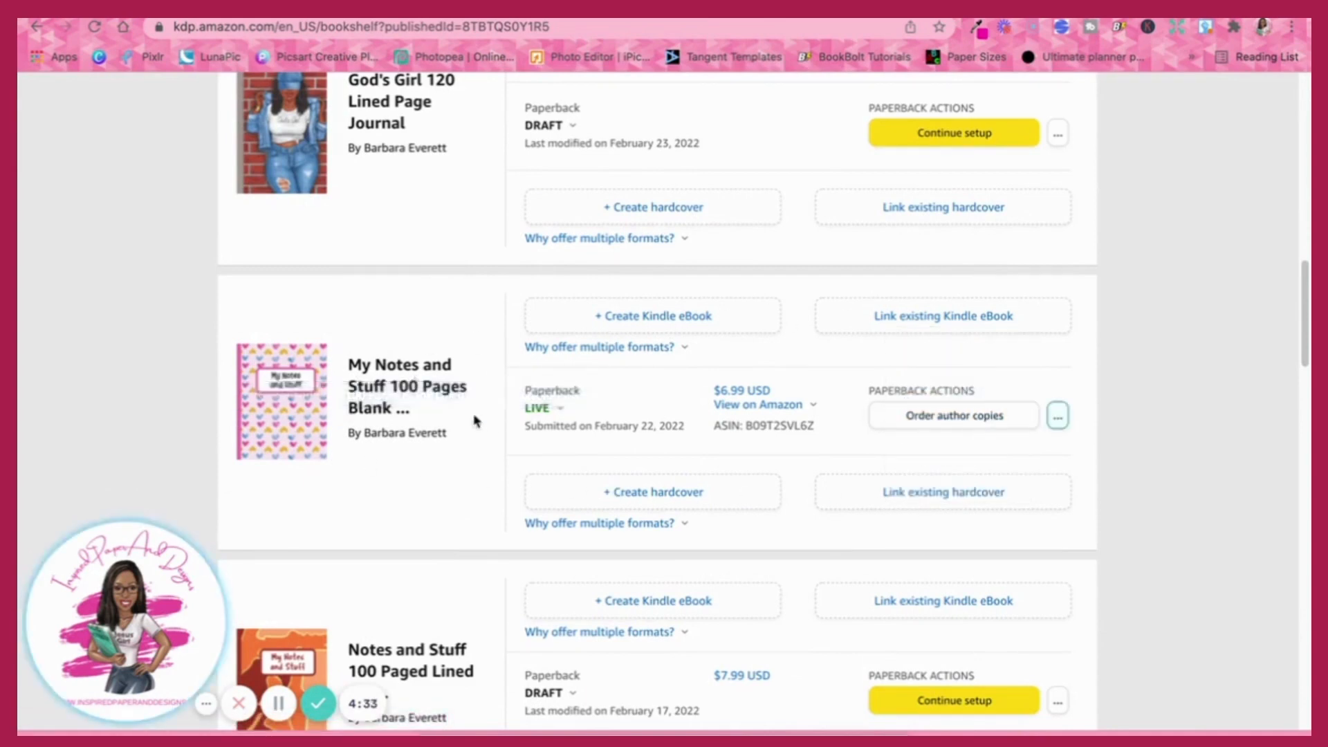
pyautogui.click(563, 413)
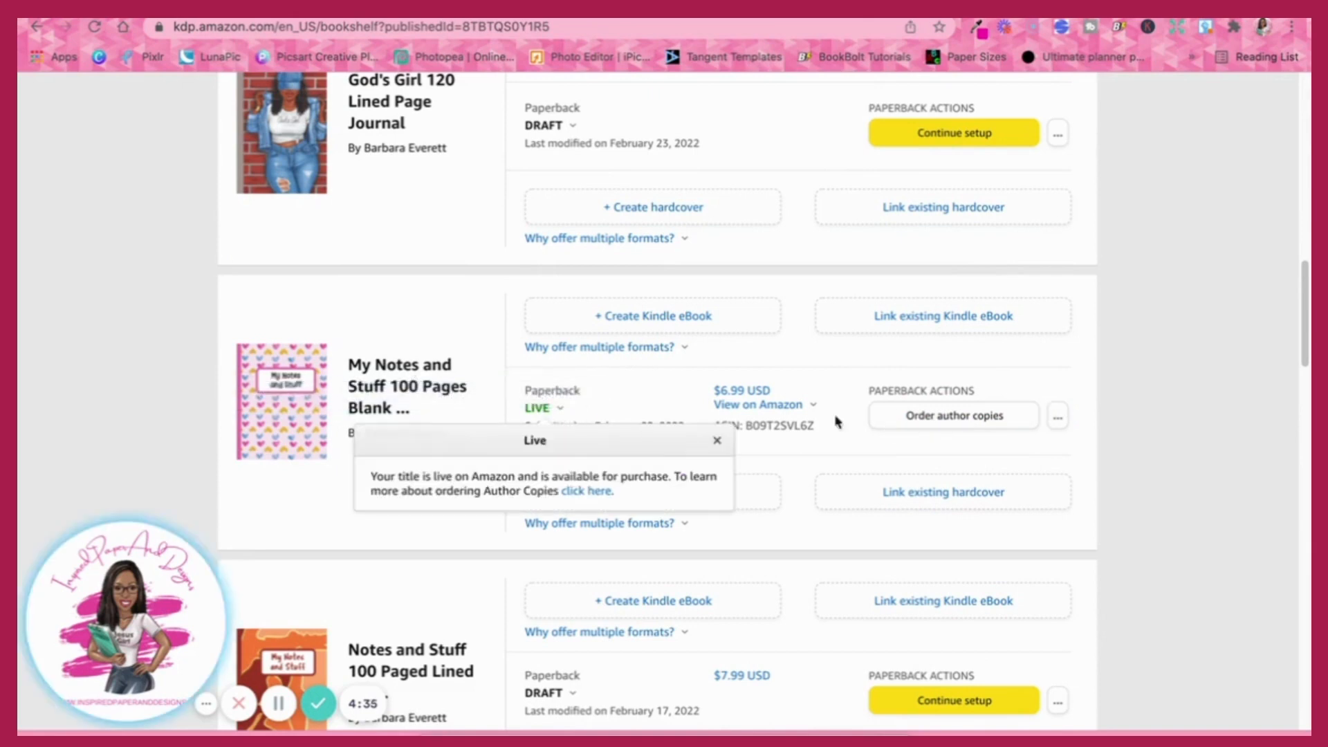
pyautogui.moveTo(550, 403)
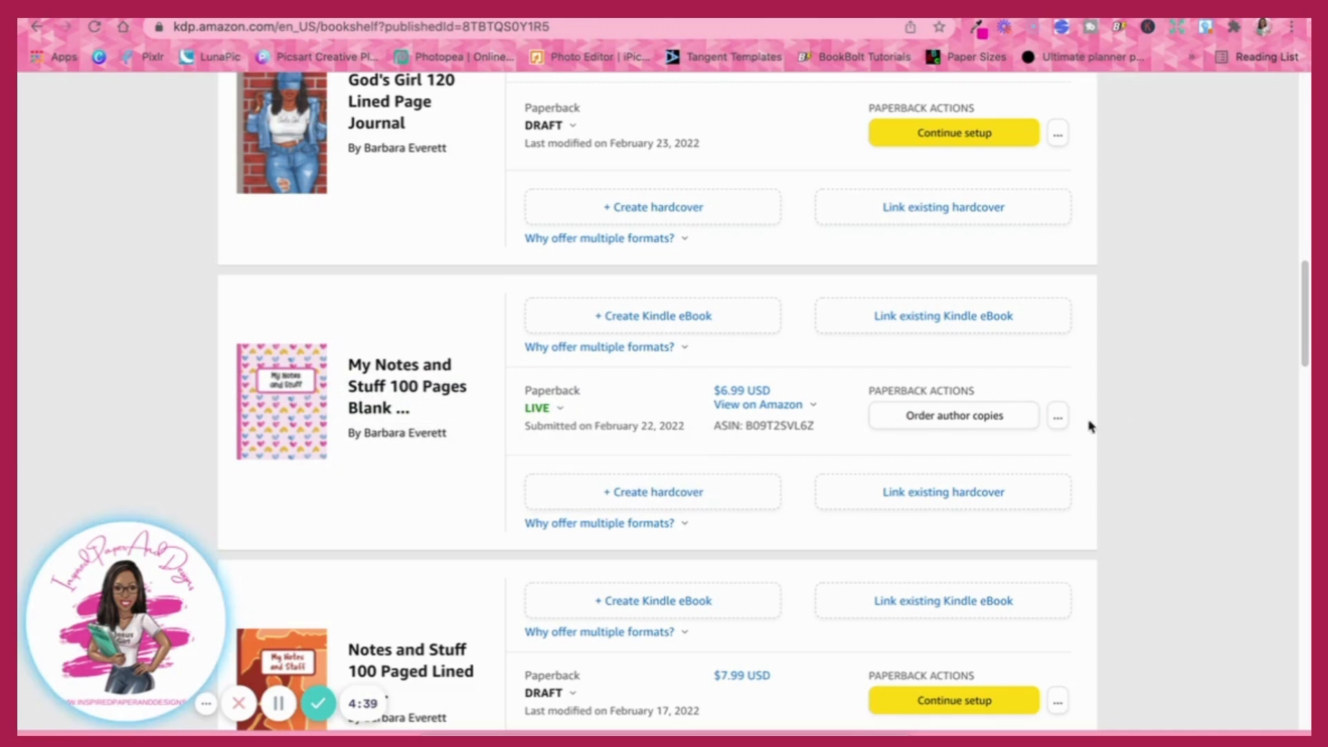
# View the Promote and Advertise page for the My Notes and Stuff notebook and return to the bookshelf.
pyautogui.click(1058, 417)
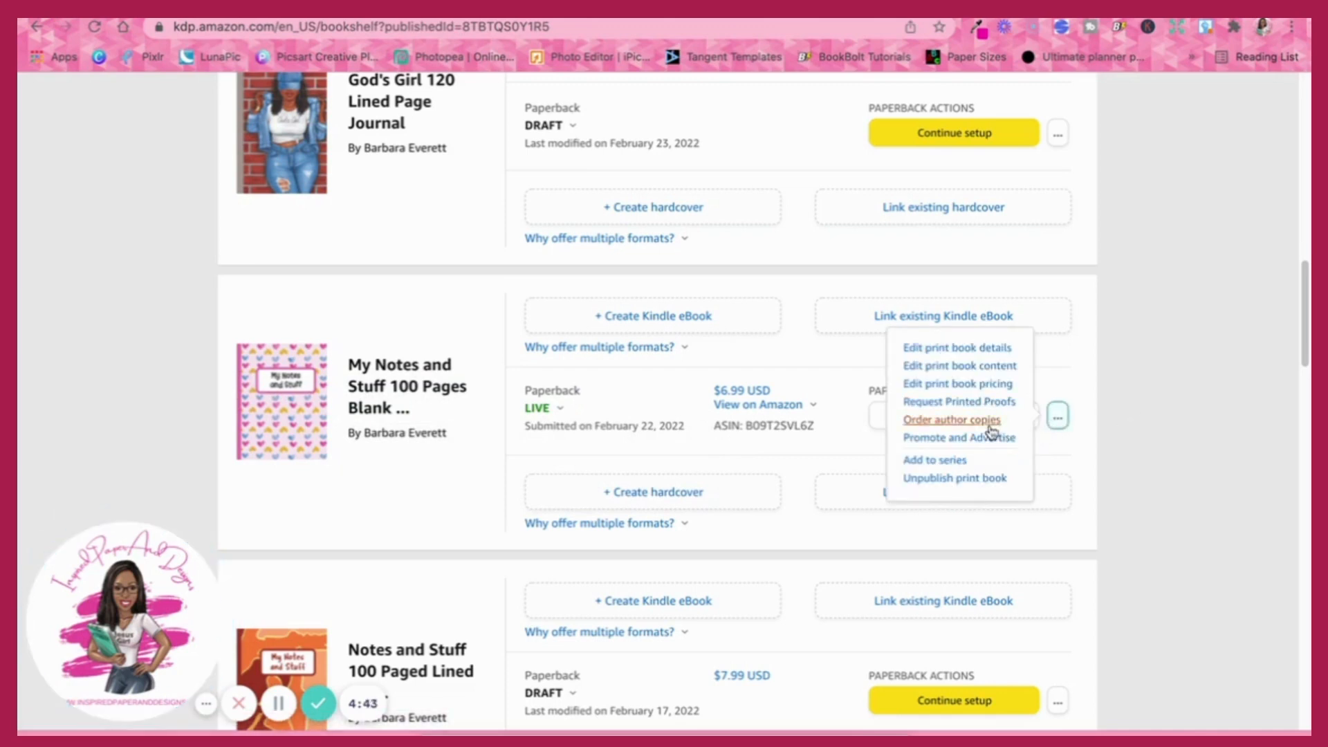
pyautogui.click(941, 443)
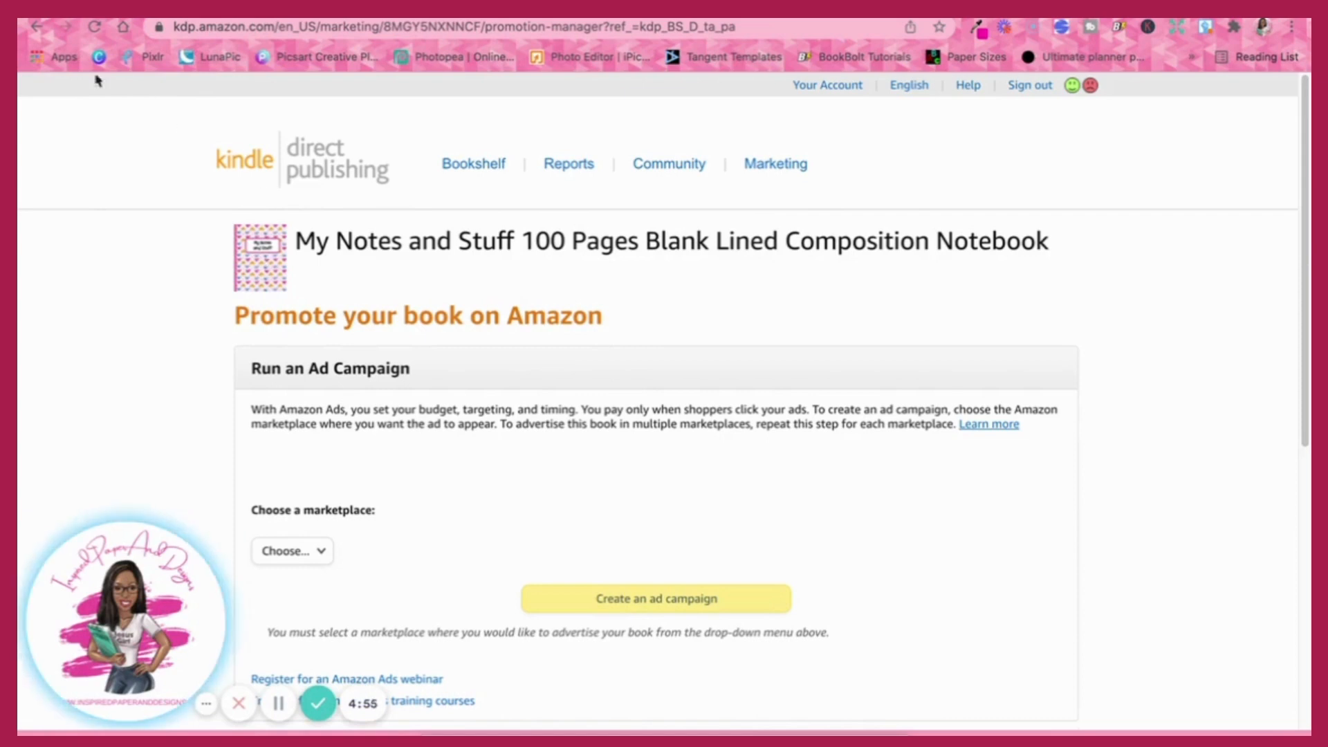
pyautogui.click(39, 27)
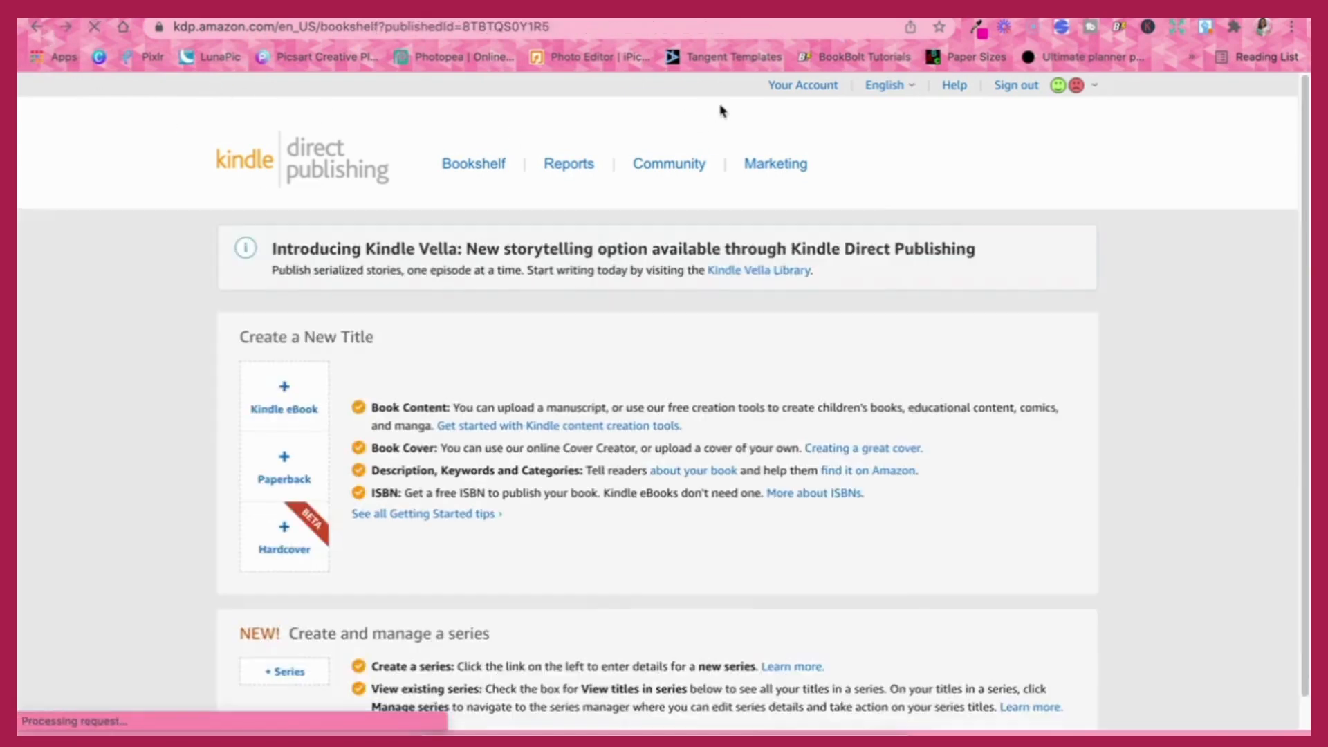
# Go to amazon.com and search the store for "my notes and stuff journal".
pyautogui.click(613, 26)
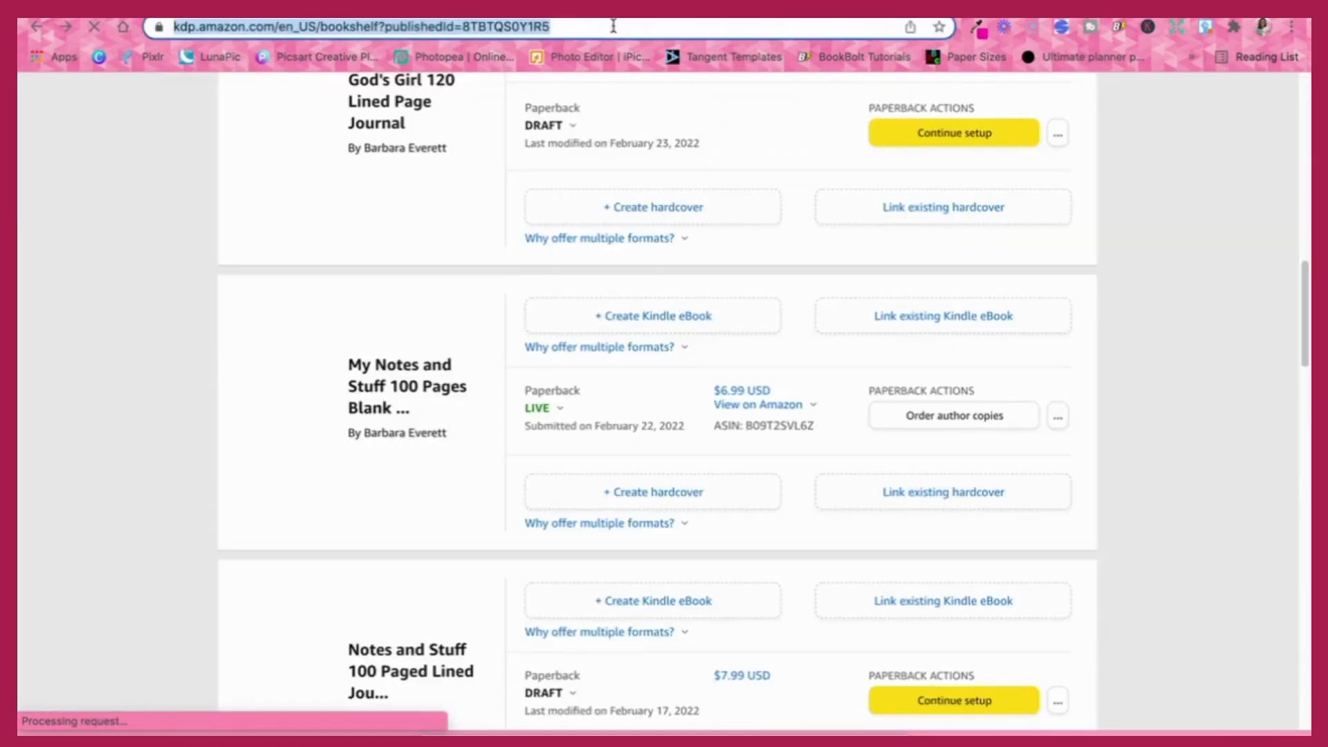
pyautogui.write('amazon')
pyautogui.press('BackSpace')
pyautogui.press('BackSpace')
pyautogui.press('BackSpace')
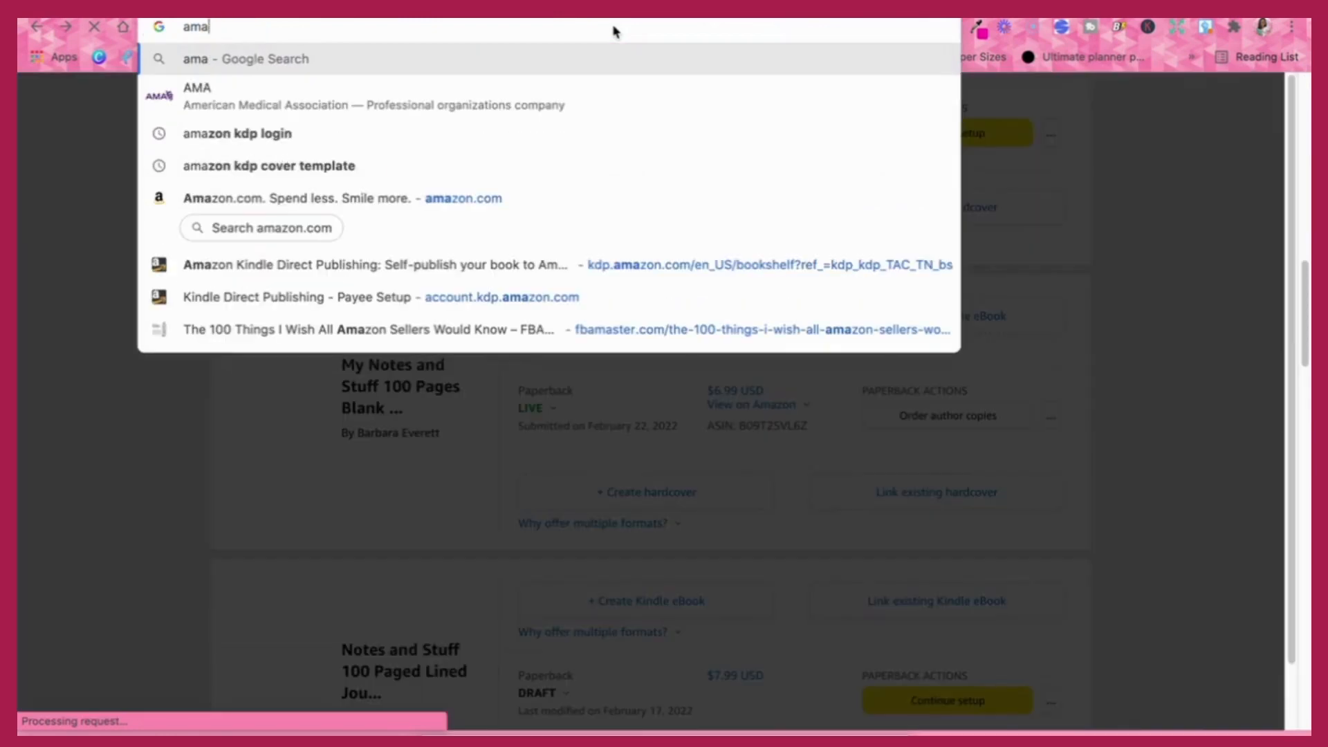
pyautogui.write('zon.c')
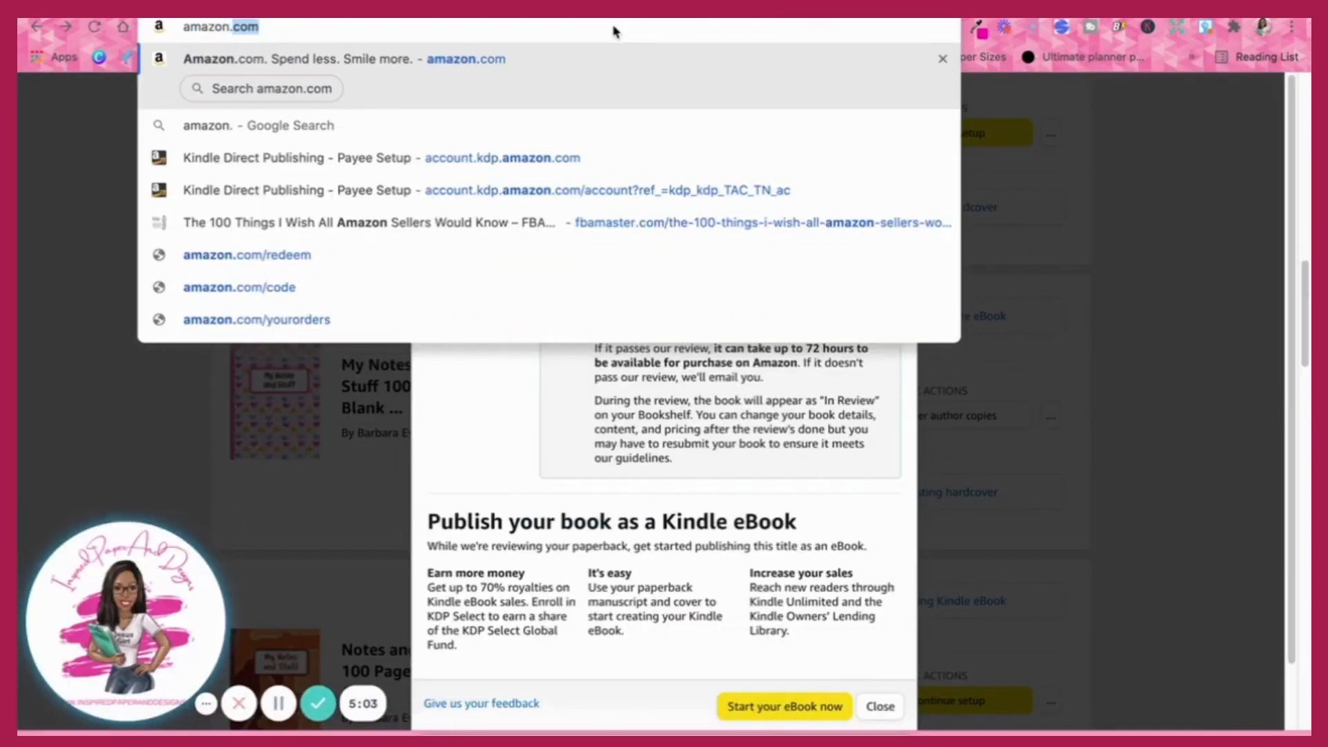
pyautogui.write('om')
pyautogui.press('Return')
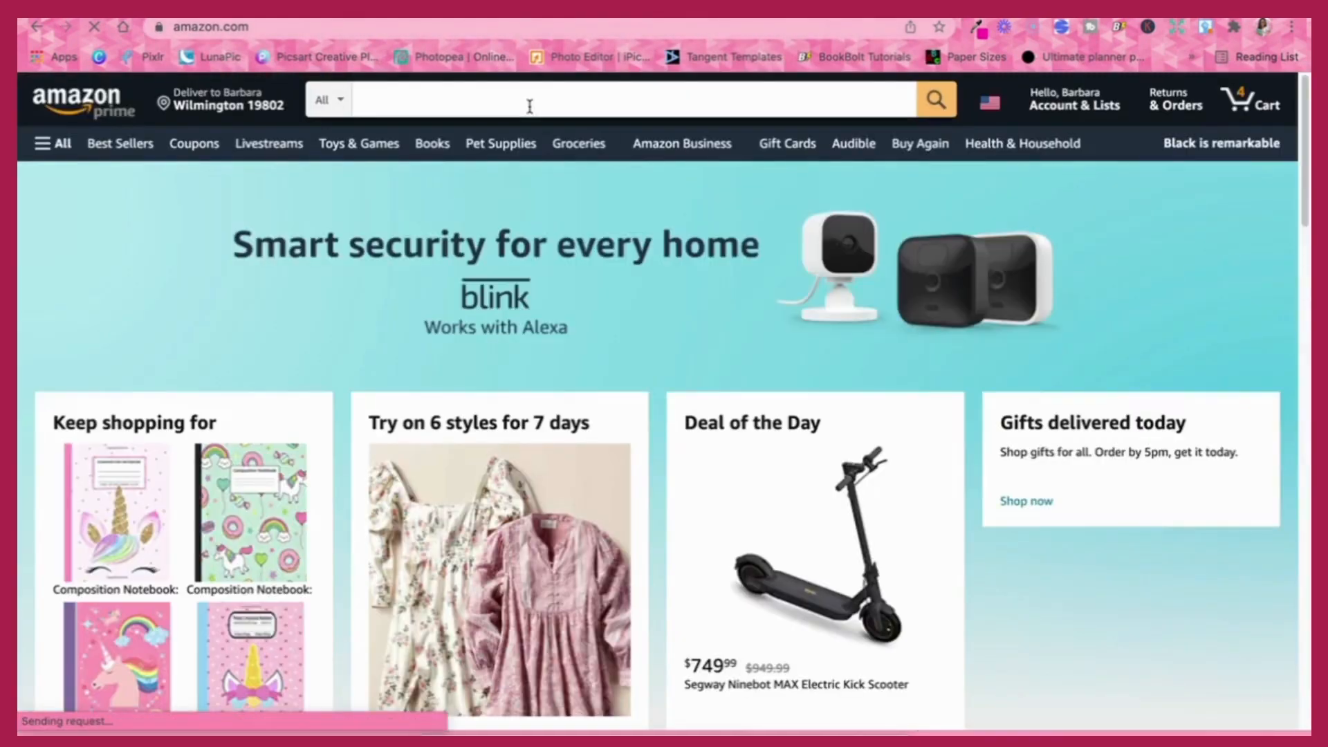
pyautogui.write('my notes and stuff j')
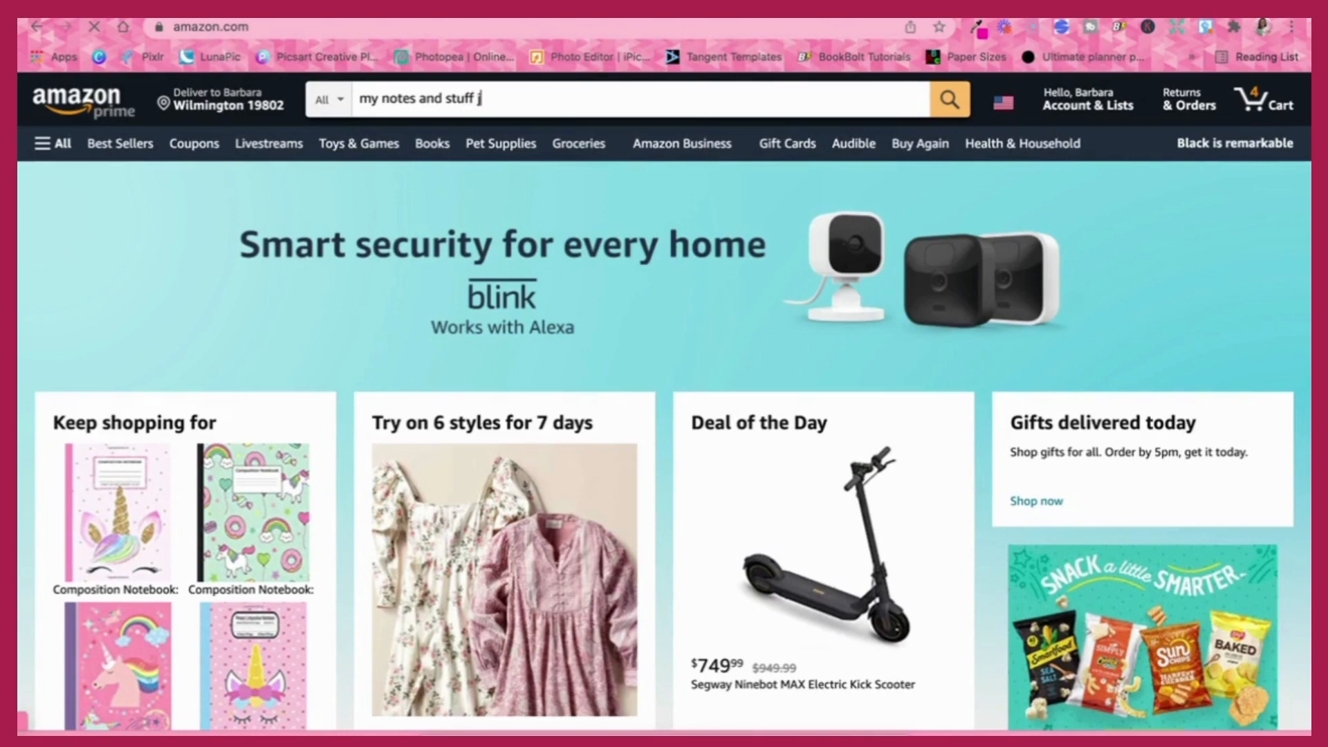
pyautogui.write('ournal')
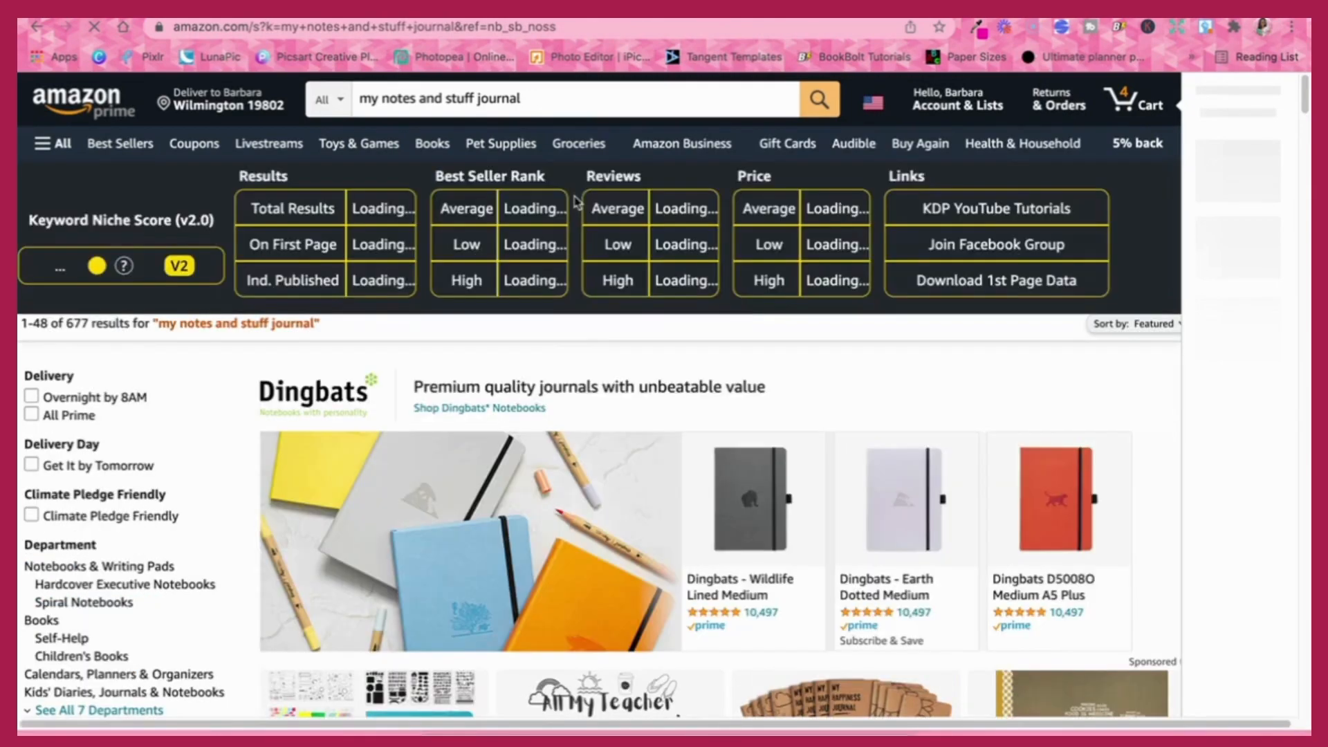
# Look through the Amazon search results for the published My Notes and Stuff notebook and return to the search field.
pyautogui.scroll(-12, 622, 277)
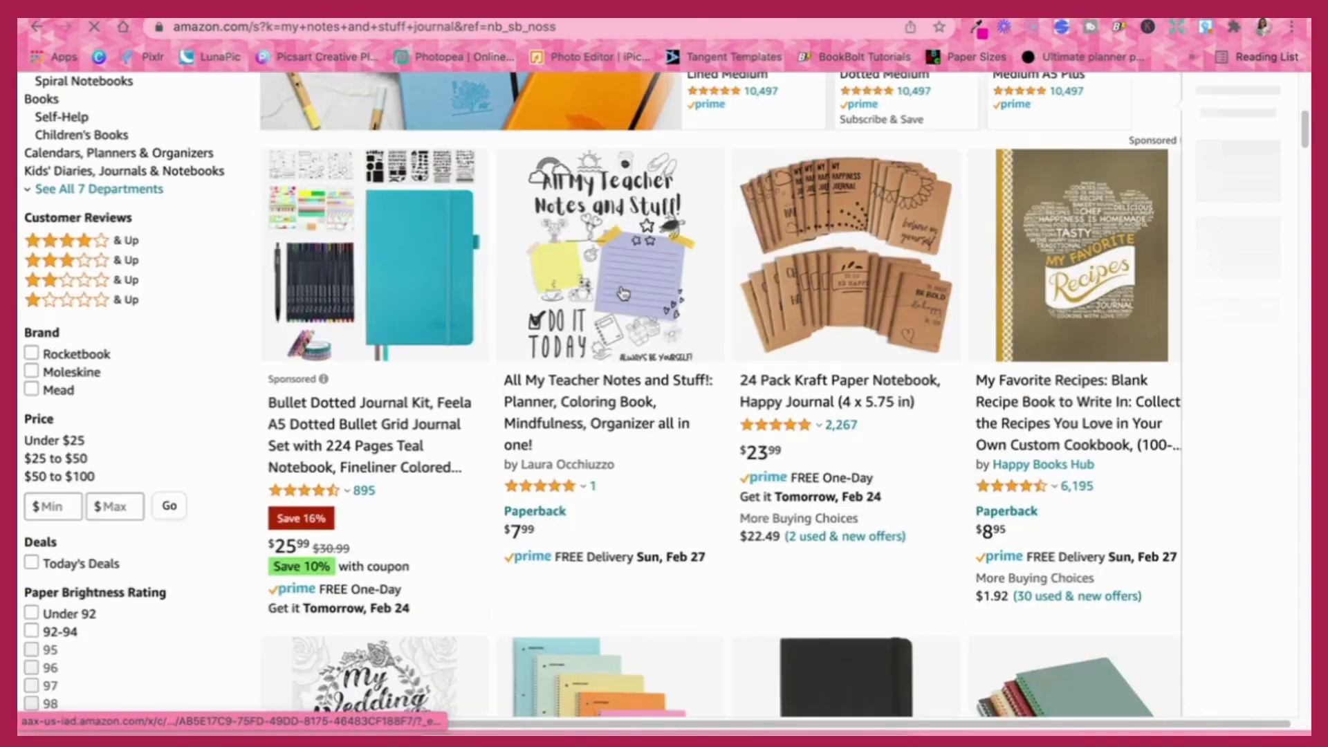
pyautogui.scroll(-10, 622, 292)
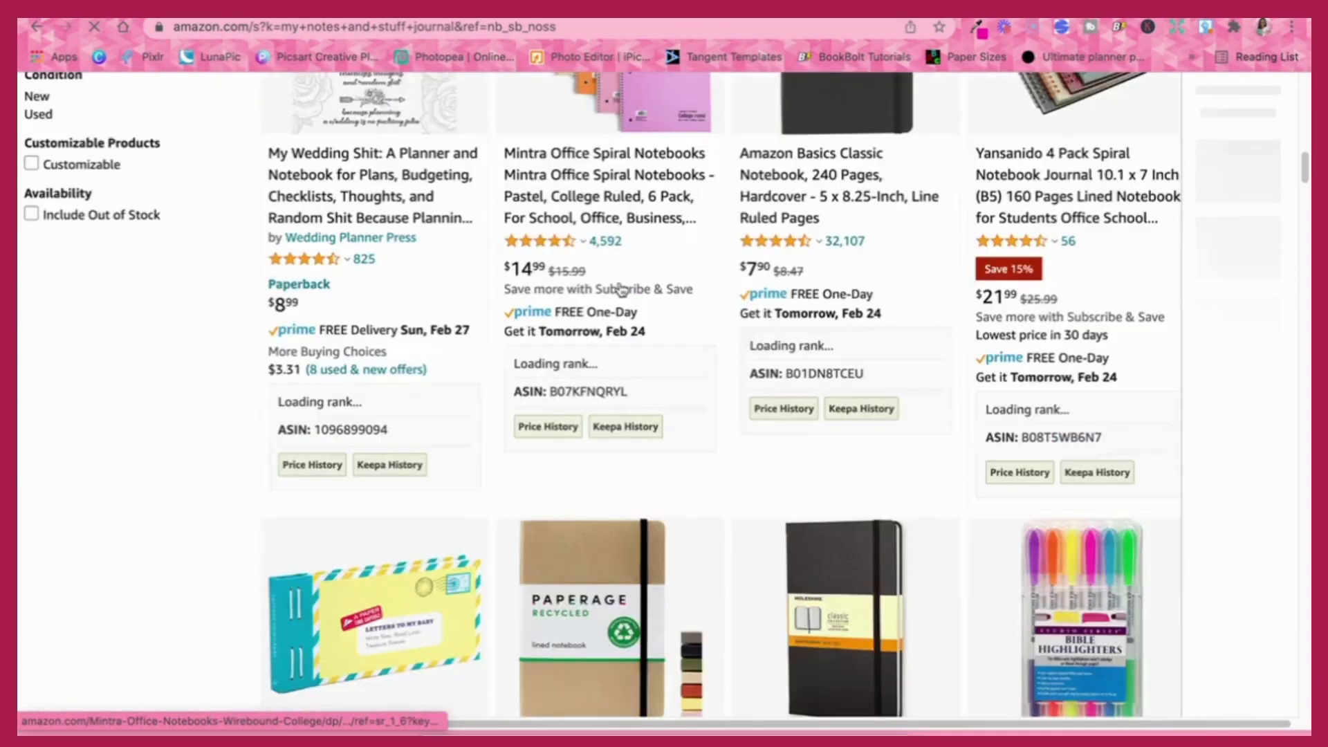
pyautogui.scroll(-15, 621, 285)
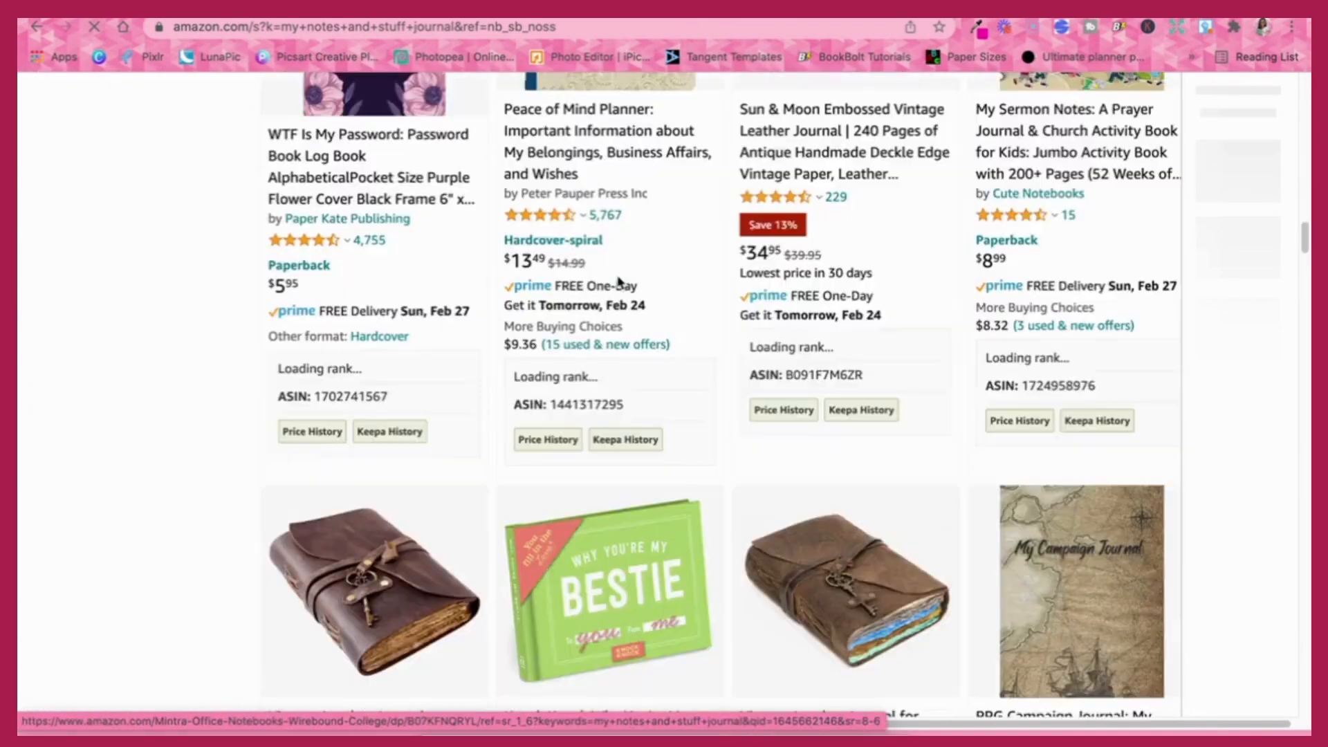
pyautogui.scroll(-10, 593, 247)
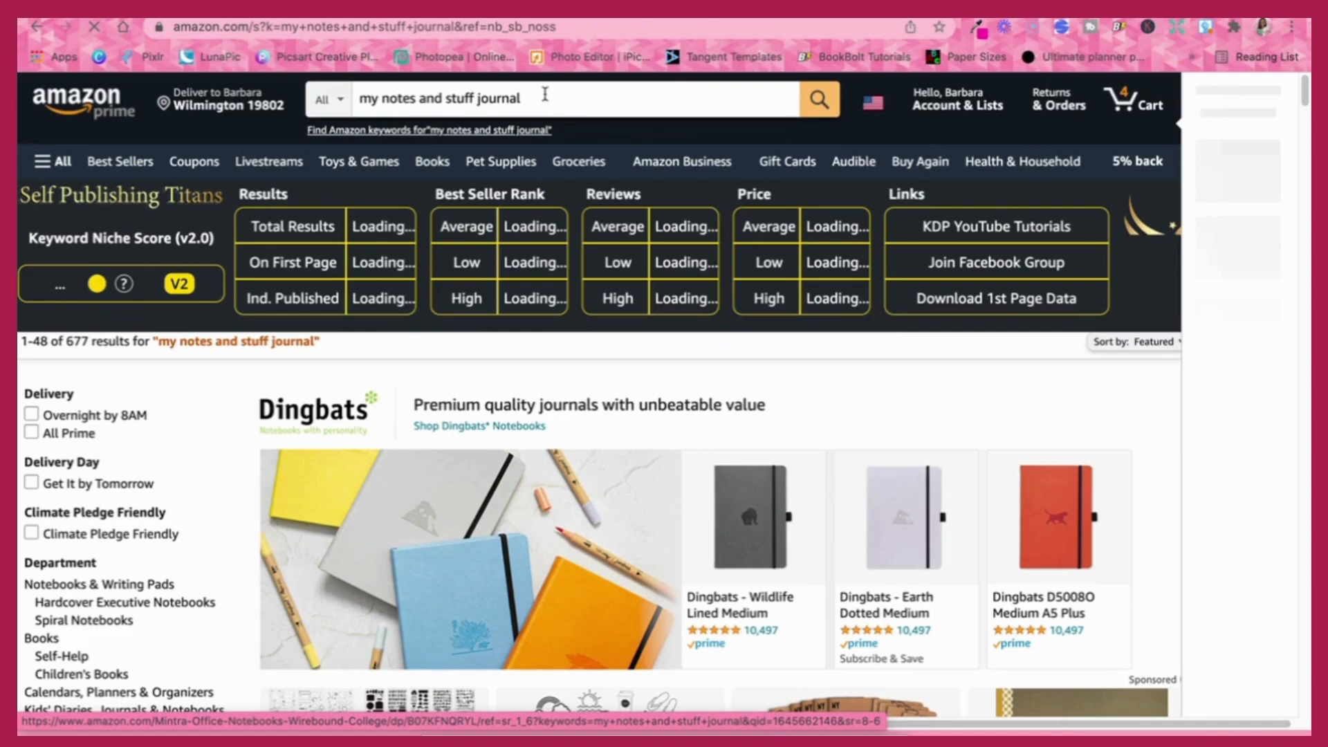
pyautogui.click(806, 101)
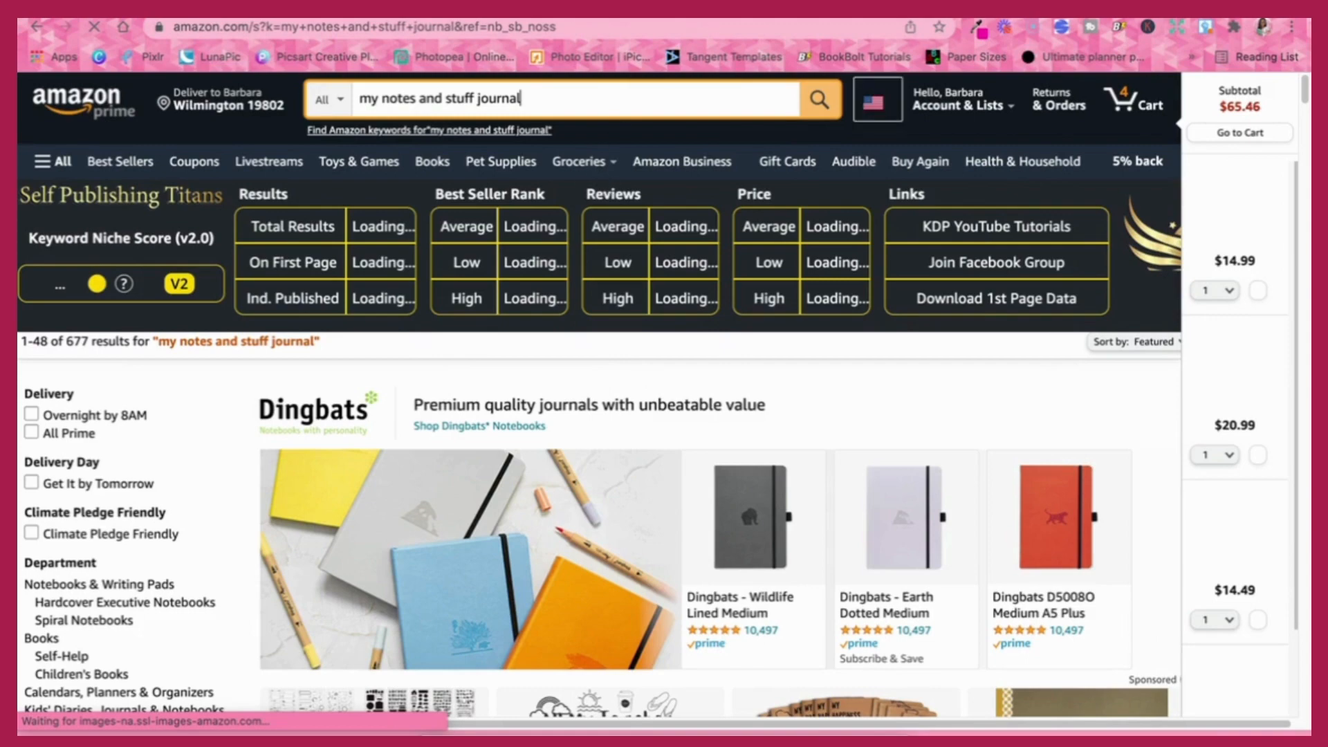
# Switch to the 3 FoS 6x9 KDP Paperback Book Cover design in Canva to view the finished cover.
pyautogui.click(616, 8)
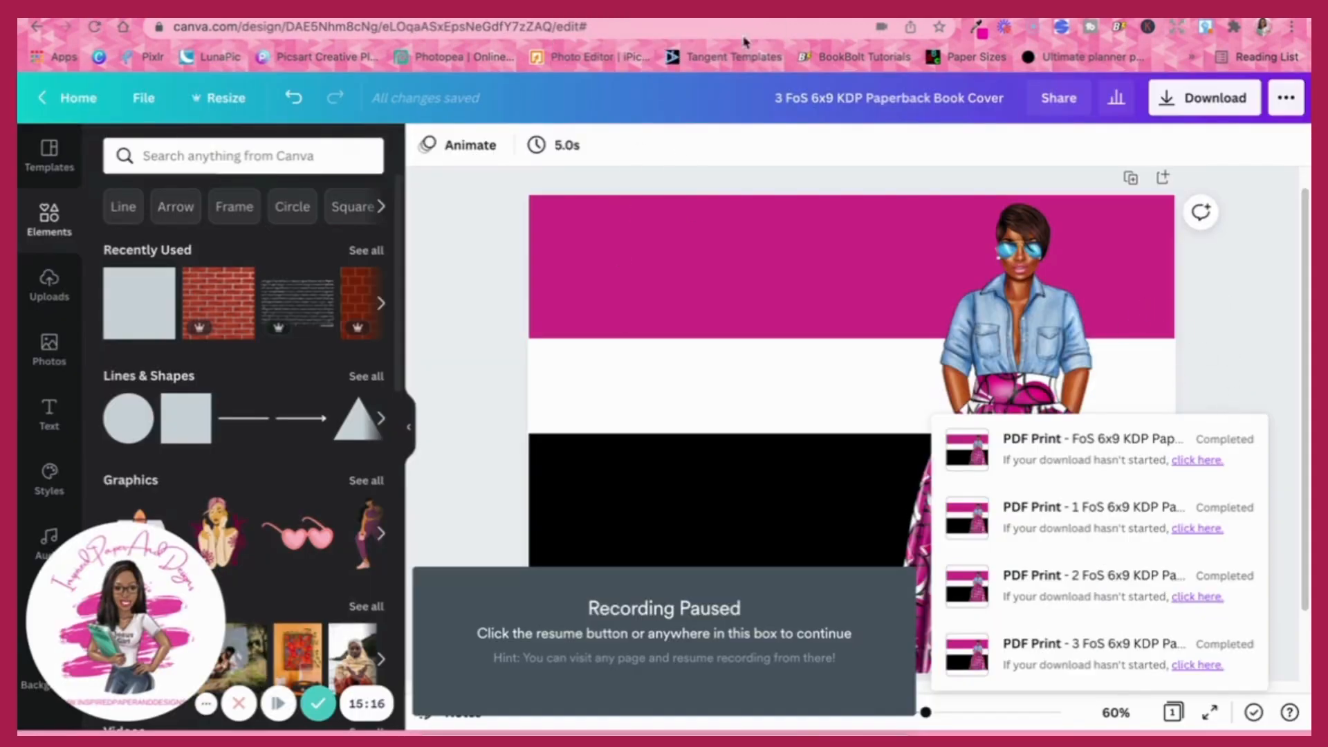
pyautogui.click(748, 10)
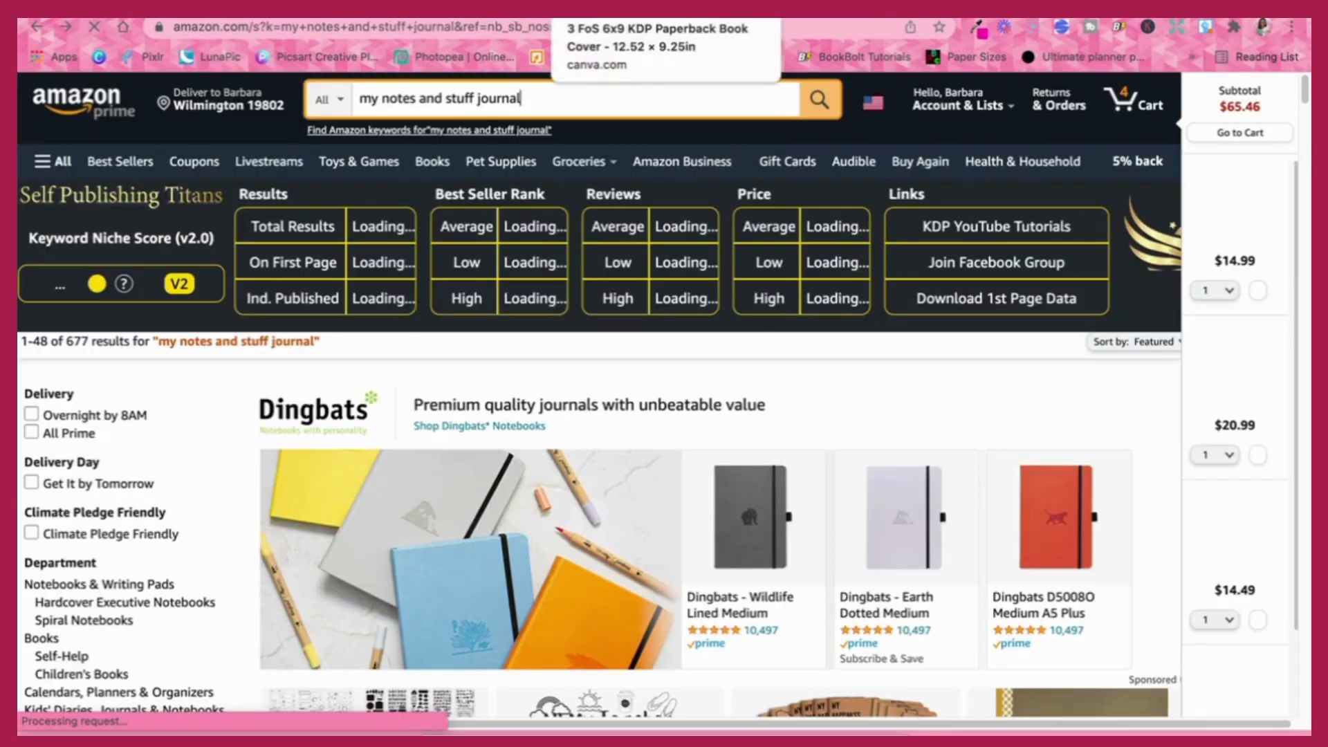
pyautogui.click(609, 8)
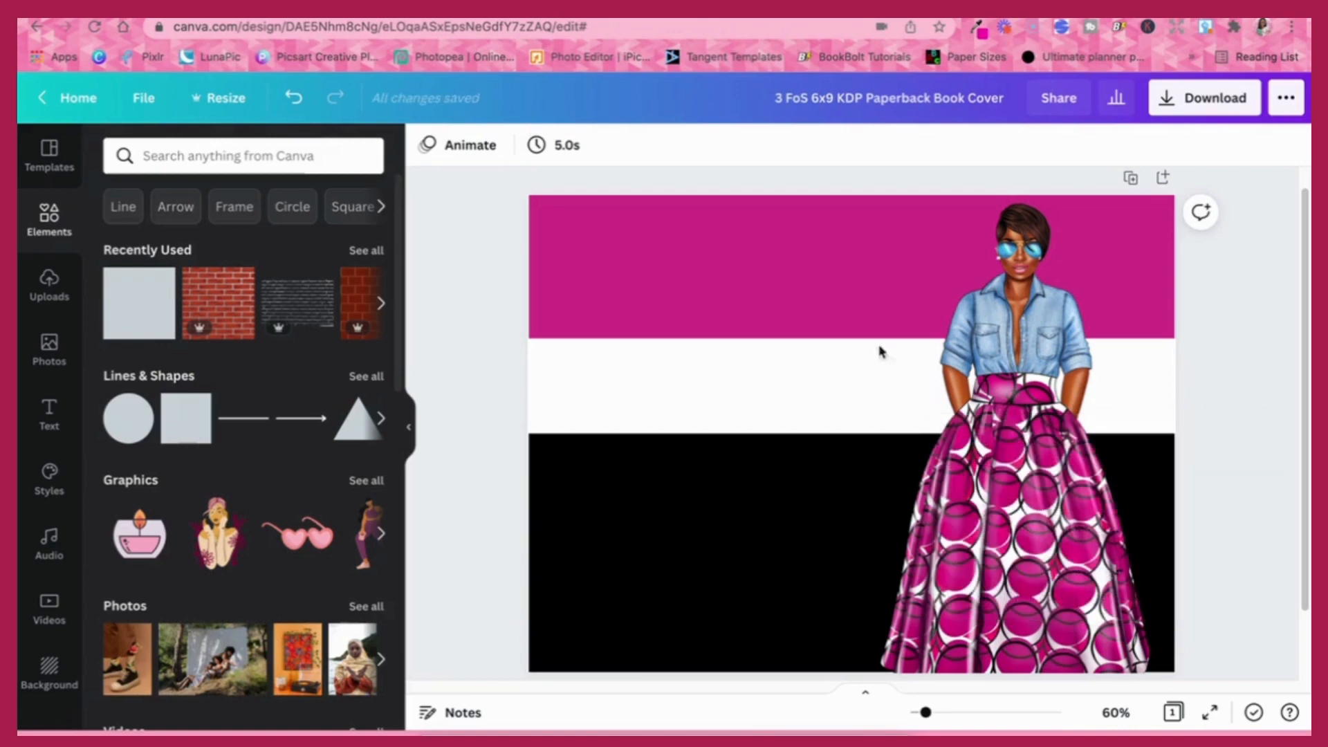